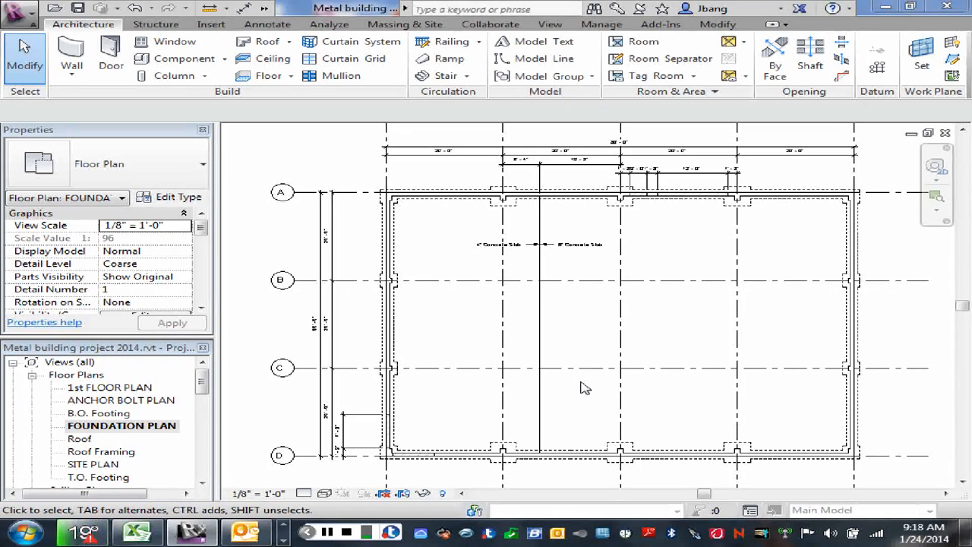
left_click(590, 281)
scroll(577, 266, "up", 4)
scroll(557, 268, "up", 2)
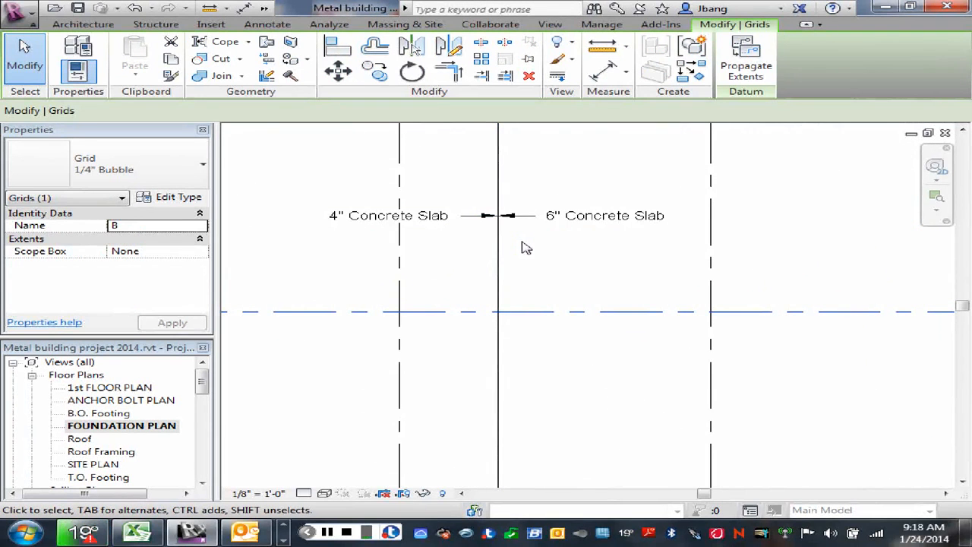
scroll(593, 267, "down", 4)
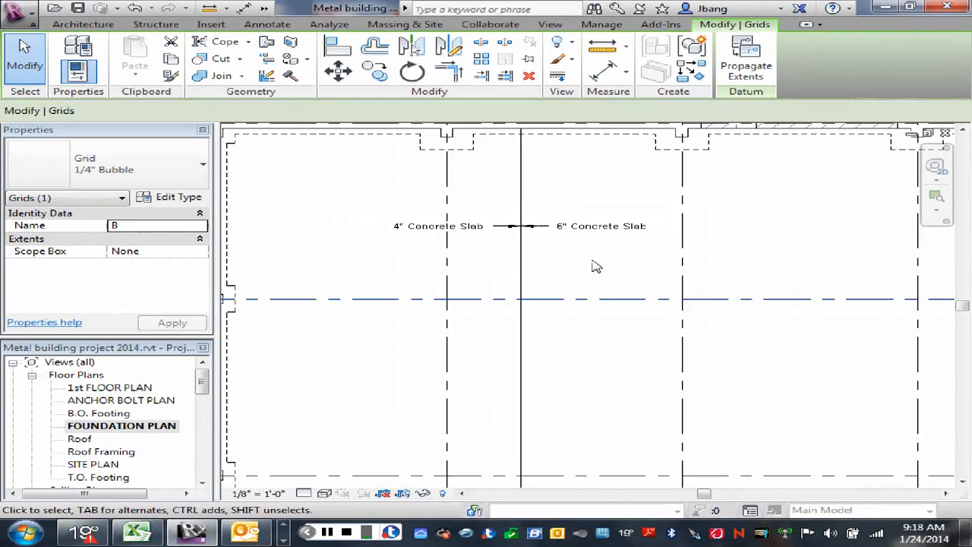
right_click(584, 346)
left_click(596, 145)
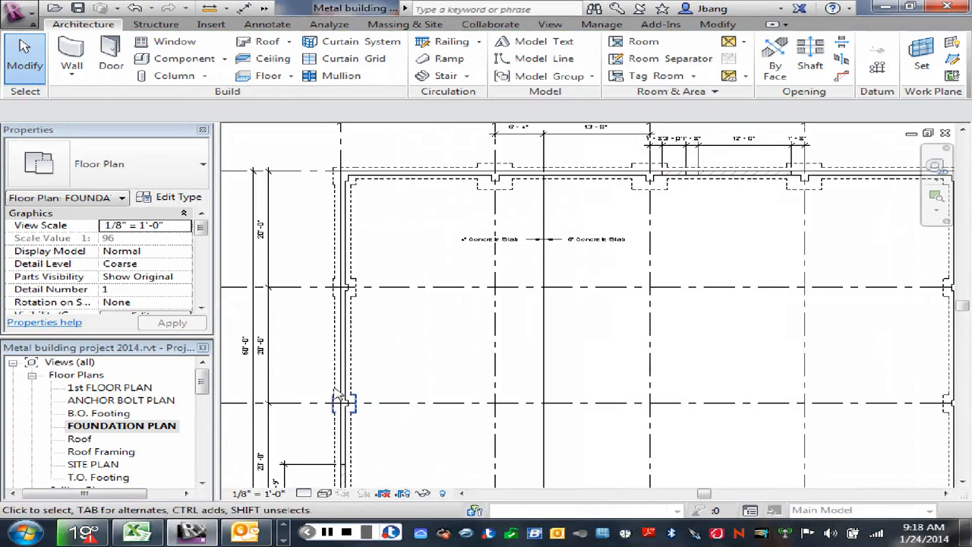
- Set the foundation plan view's underlay to Level 1
scroll(200, 247, "down", 2)
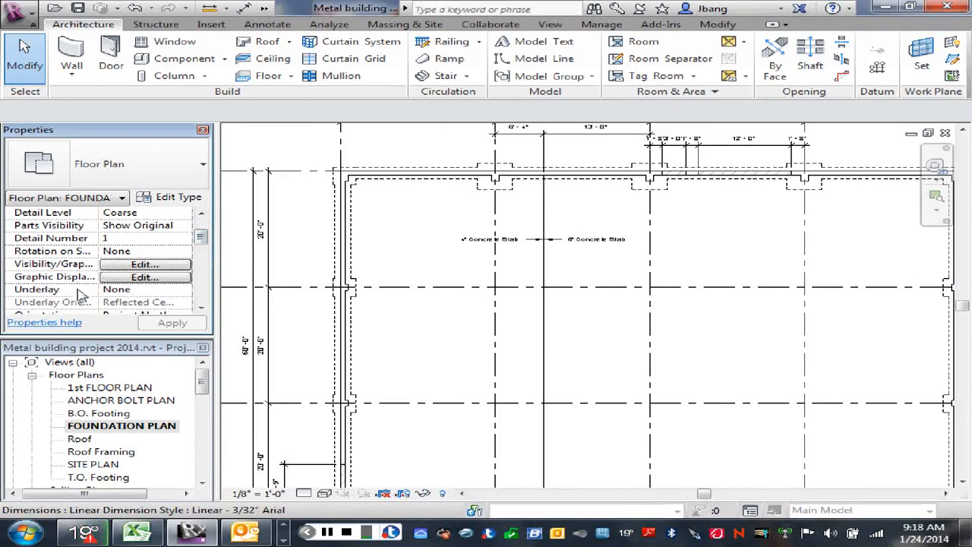
left_click(133, 291)
left_click(184, 290)
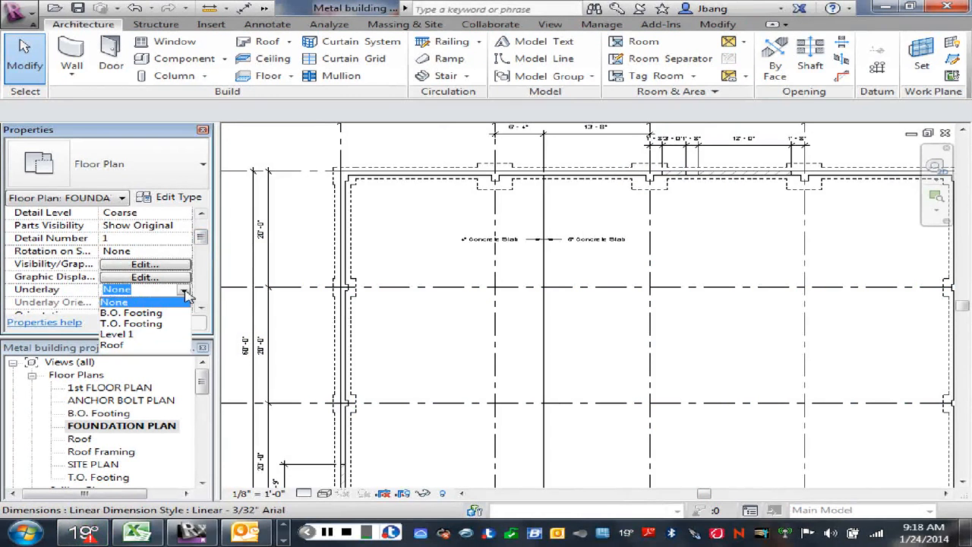
left_click(119, 335)
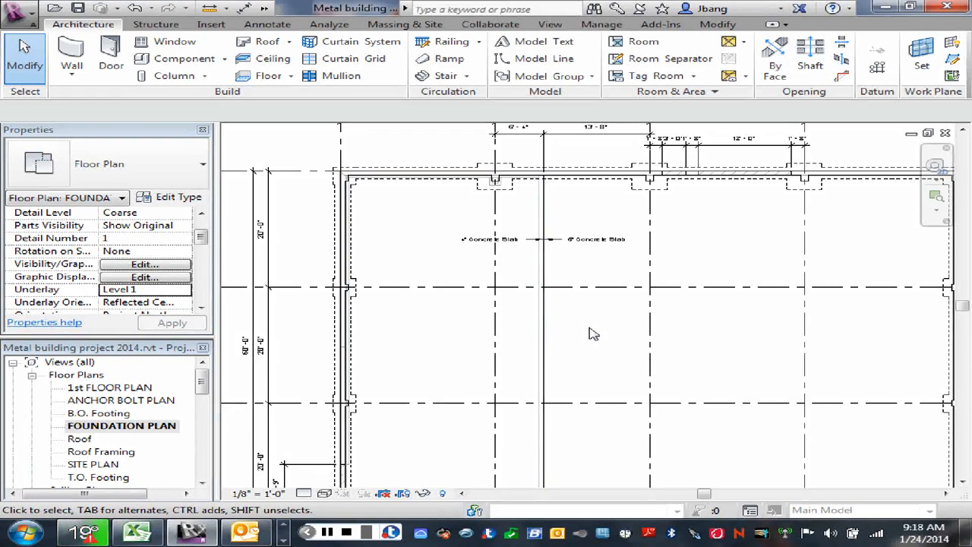
- Examine the boundary sketch of the existing 4" Concrete Slab floor, leaving the sketch without changes and deselecting the floor
middle_click_drag(590, 332, 623, 302)
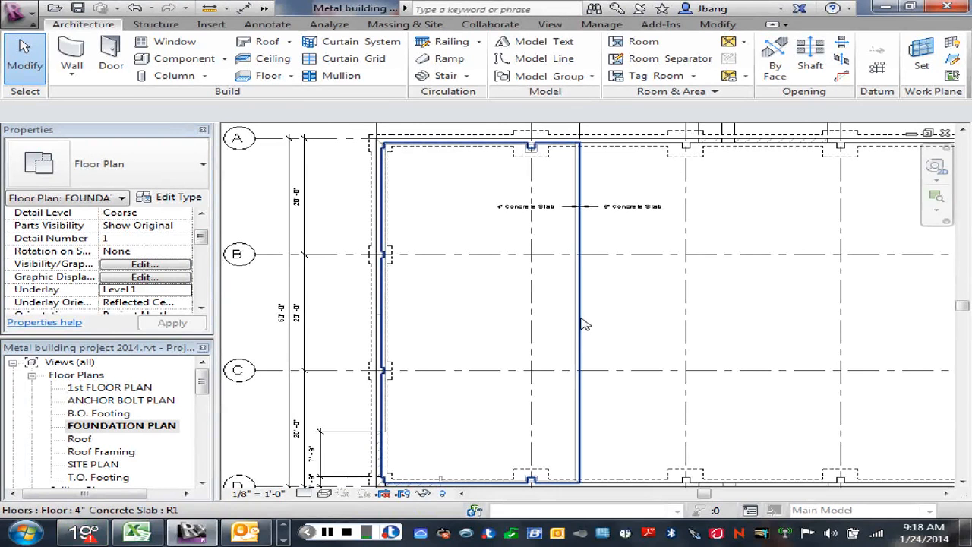
left_click(584, 324)
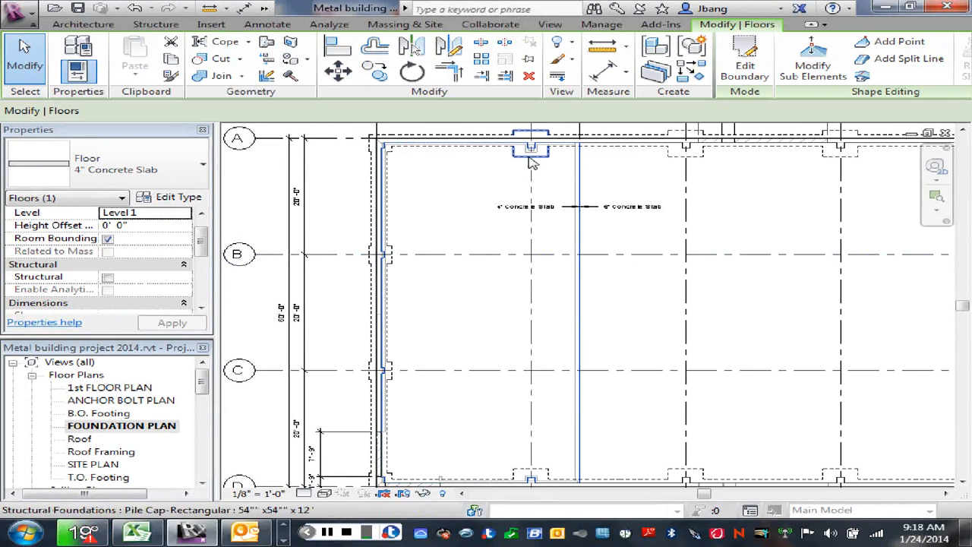
left_click(745, 64)
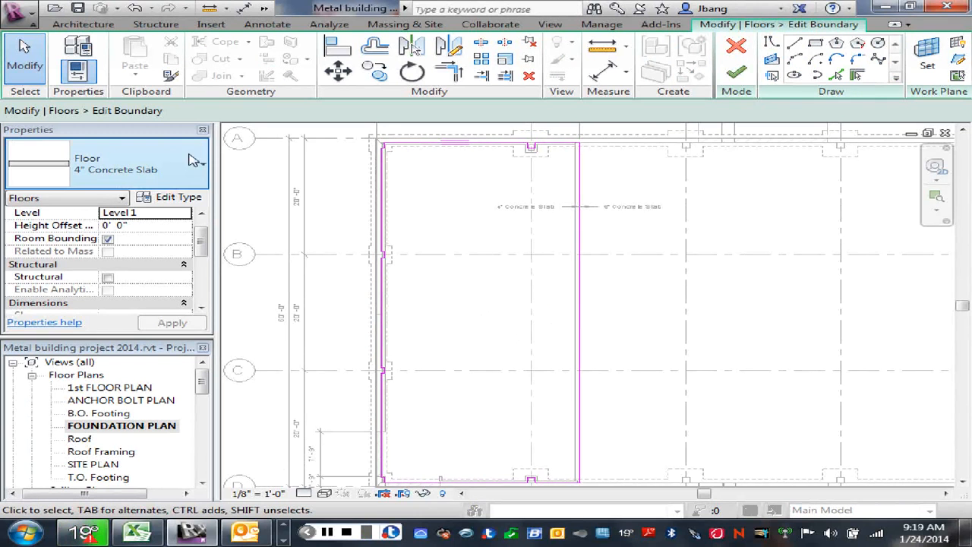
left_click(84, 24)
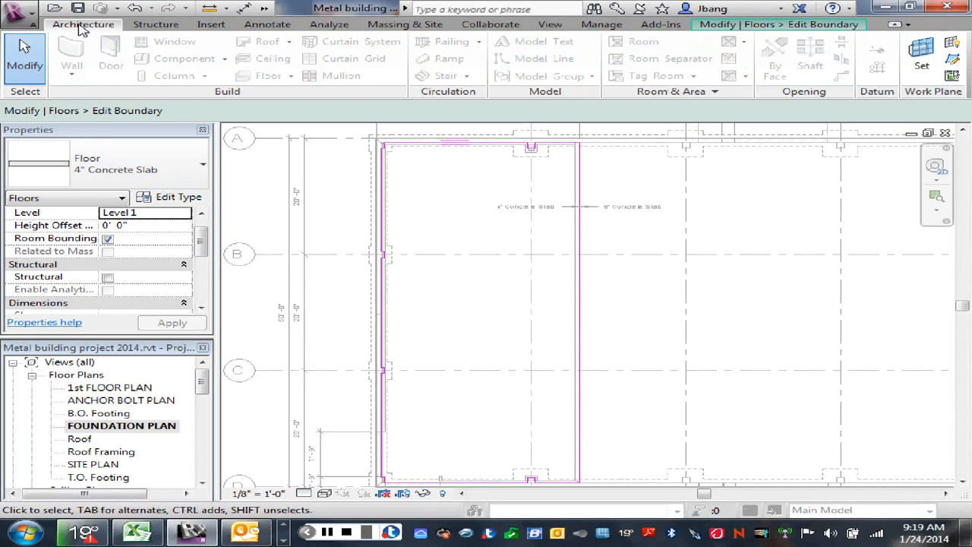
right_click(408, 221)
left_click(416, 225)
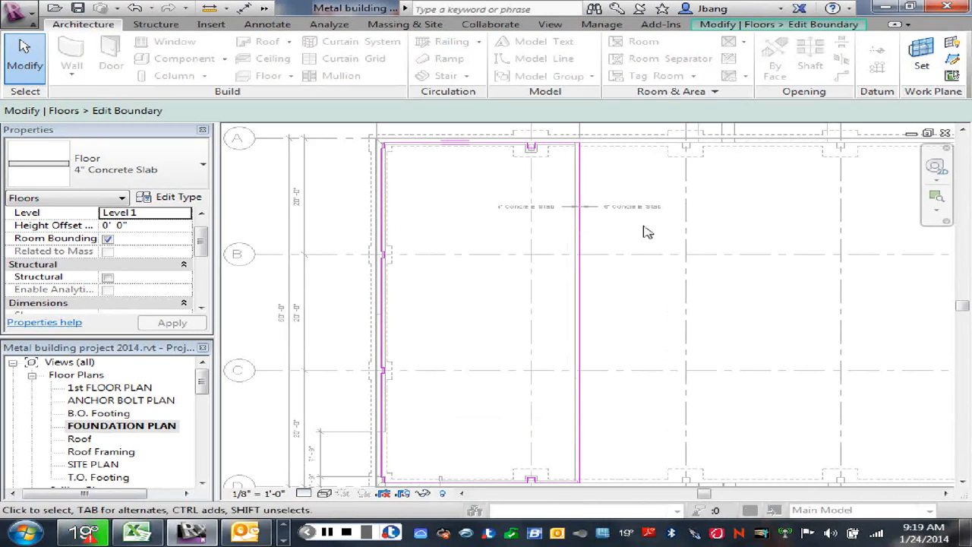
scroll(627, 266, "down", 3)
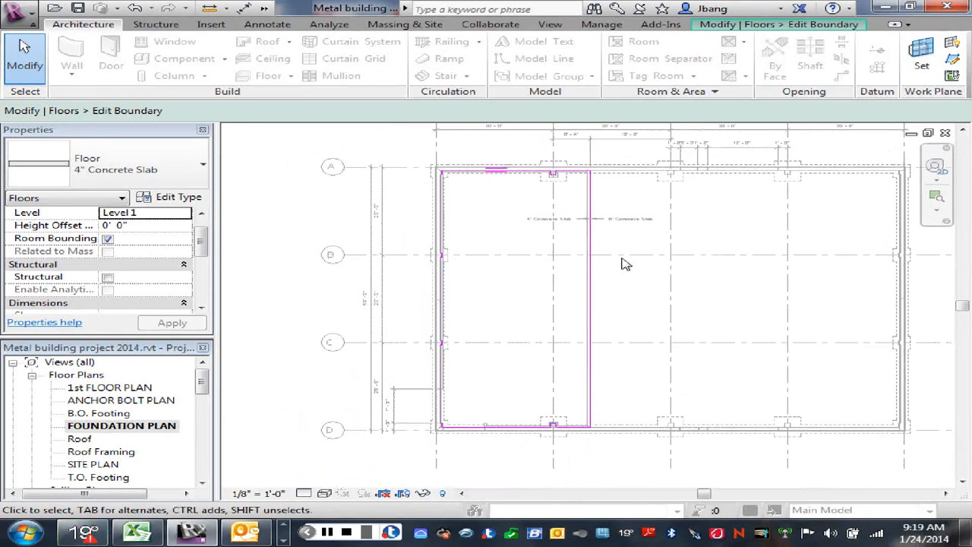
right_click(524, 227)
left_click(571, 234)
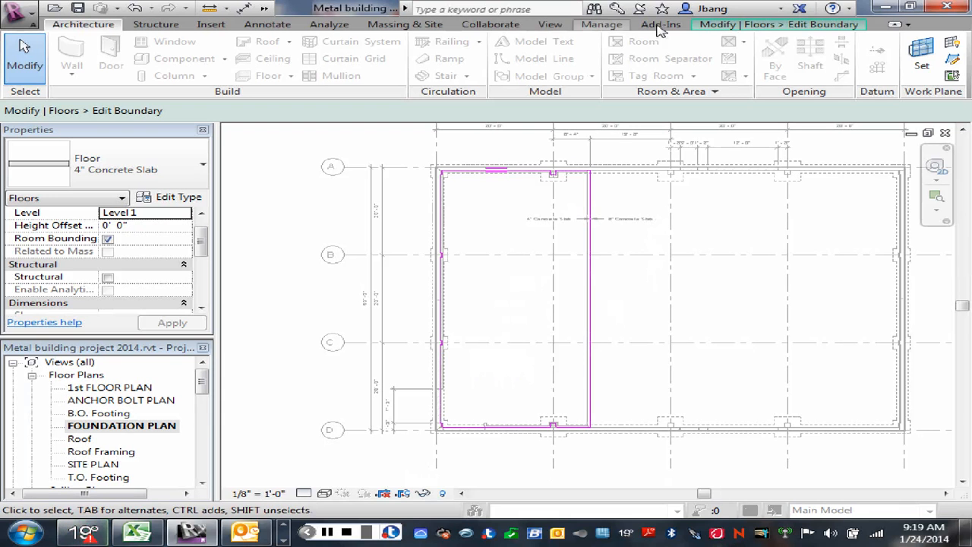
left_click(813, 24)
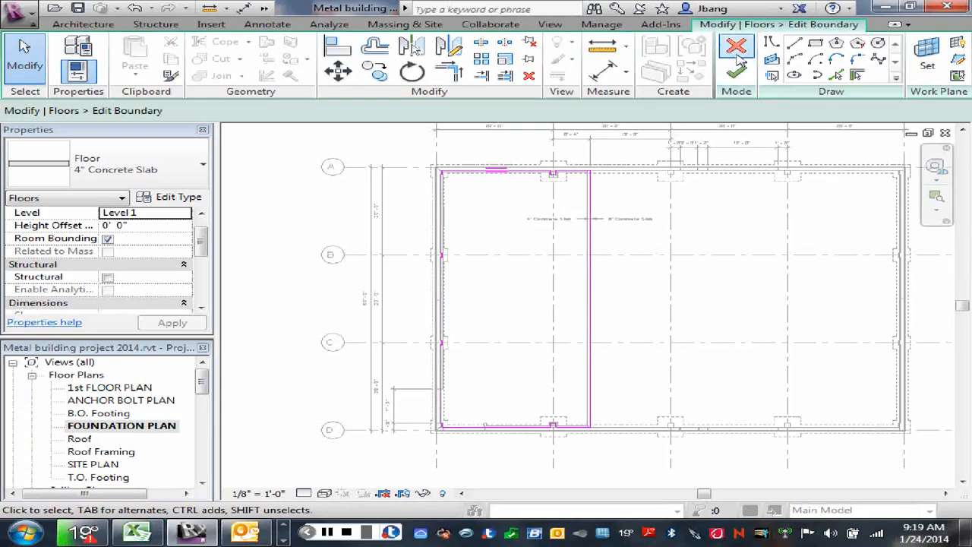
left_click(735, 48)
scroll(652, 276, "up", 2)
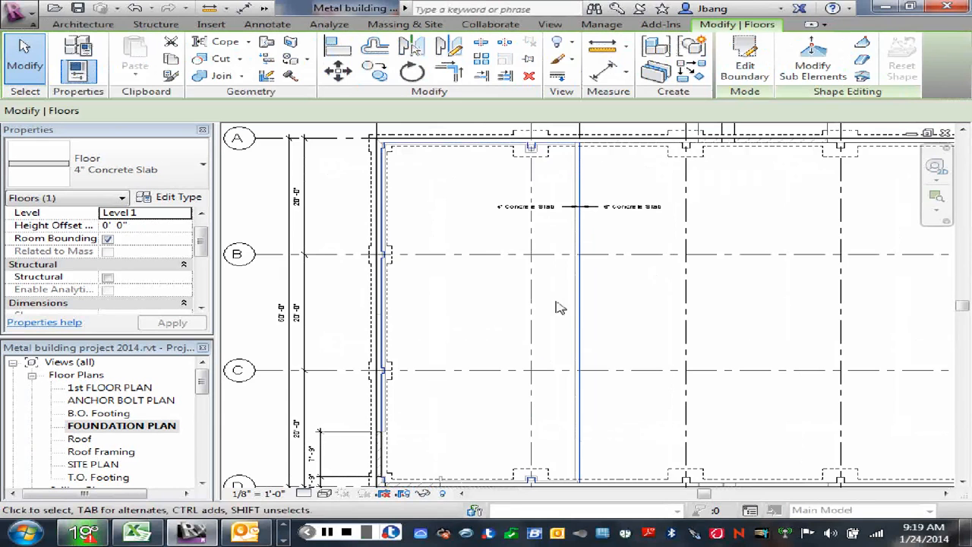
scroll(492, 319, "down", 1)
scroll(510, 343, "down", 1)
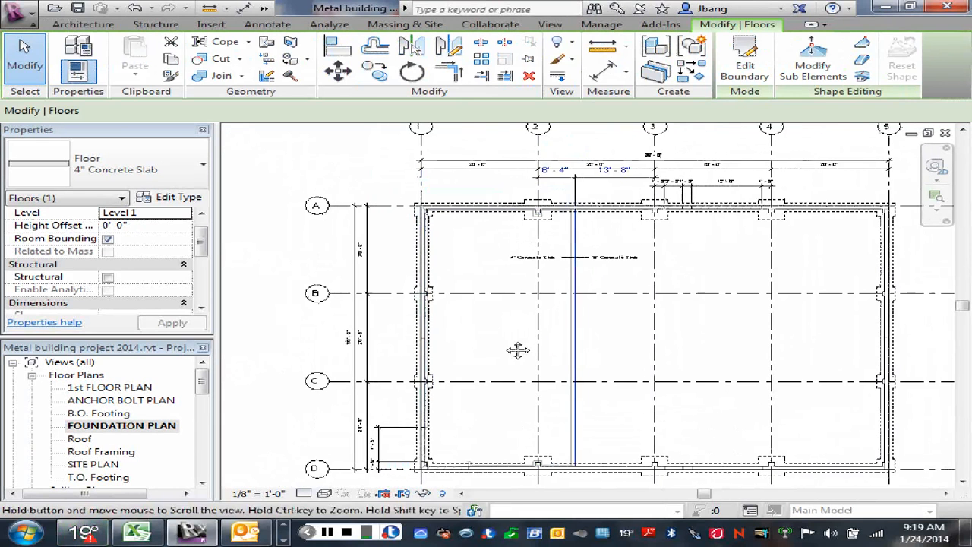
left_click(280, 271)
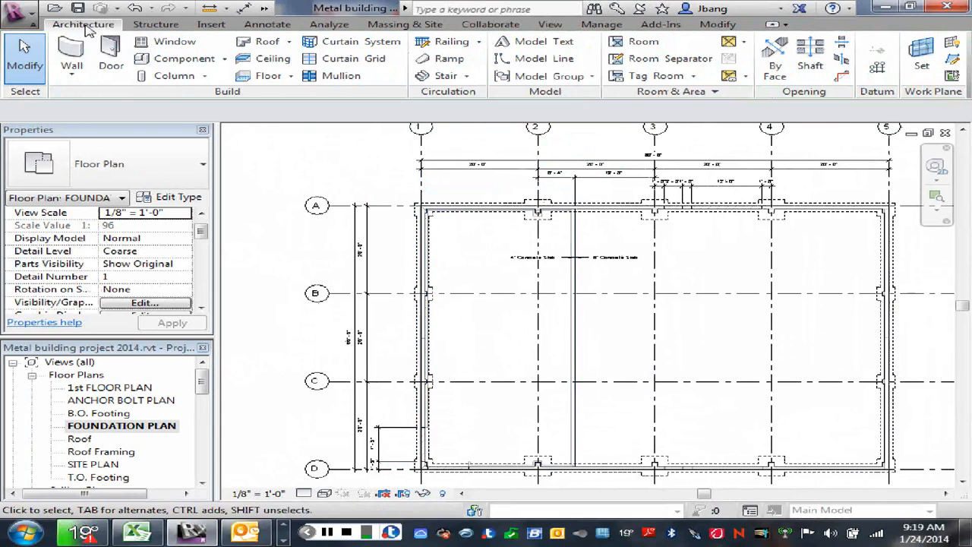
left_click(291, 77)
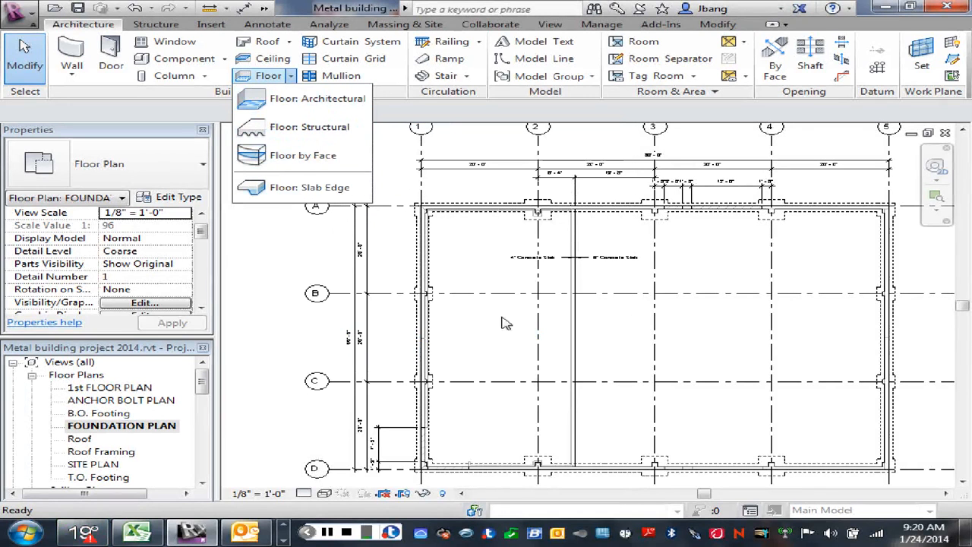
left_click(588, 369)
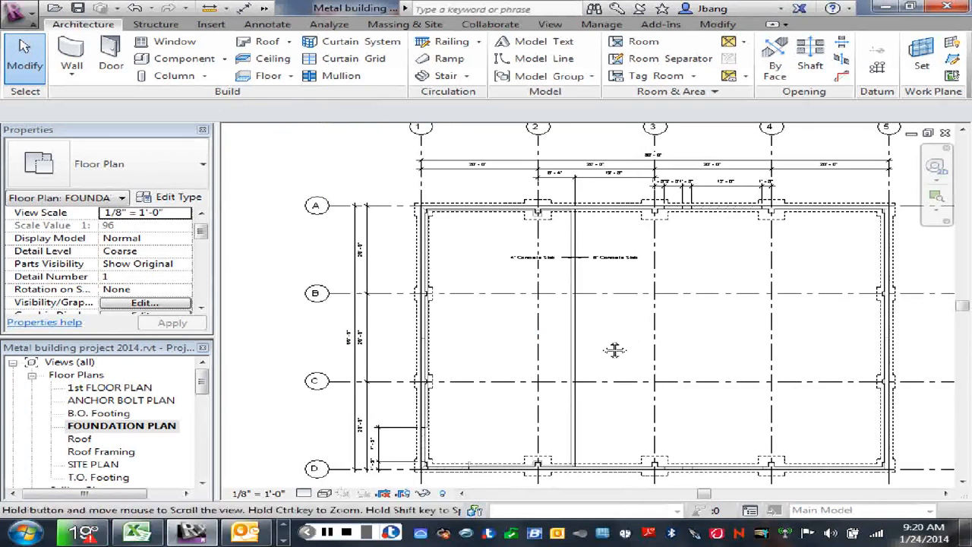
middle_click_drag(615, 350, 608, 351)
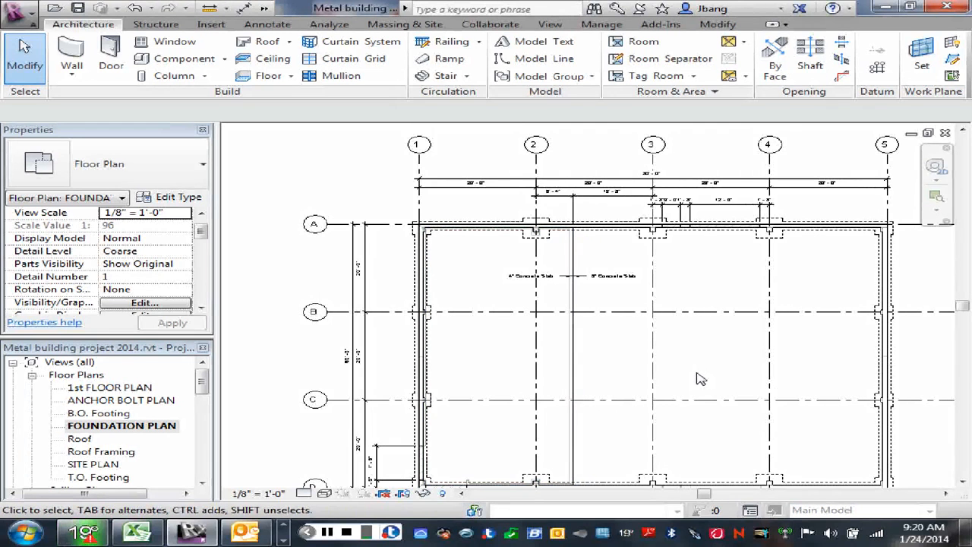
left_click(111, 67)
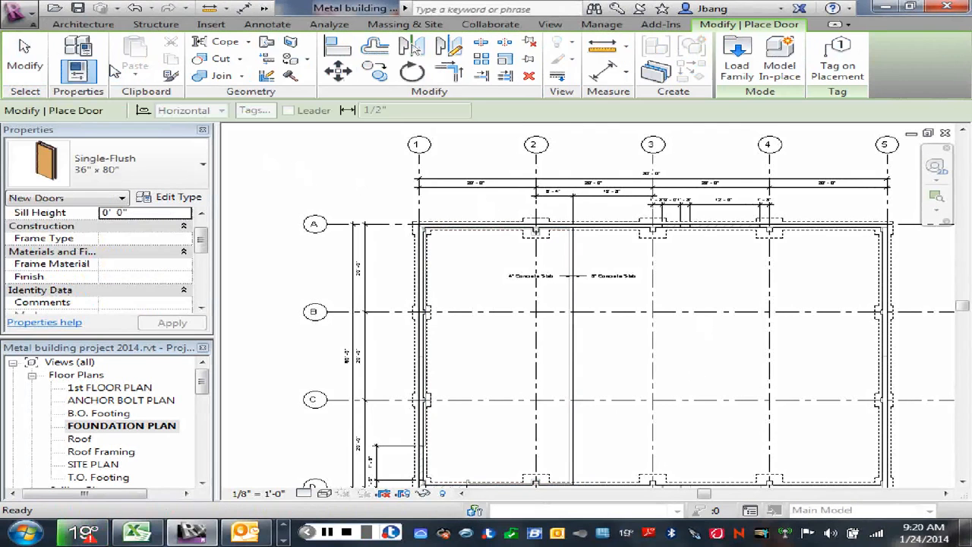
right_click(292, 161)
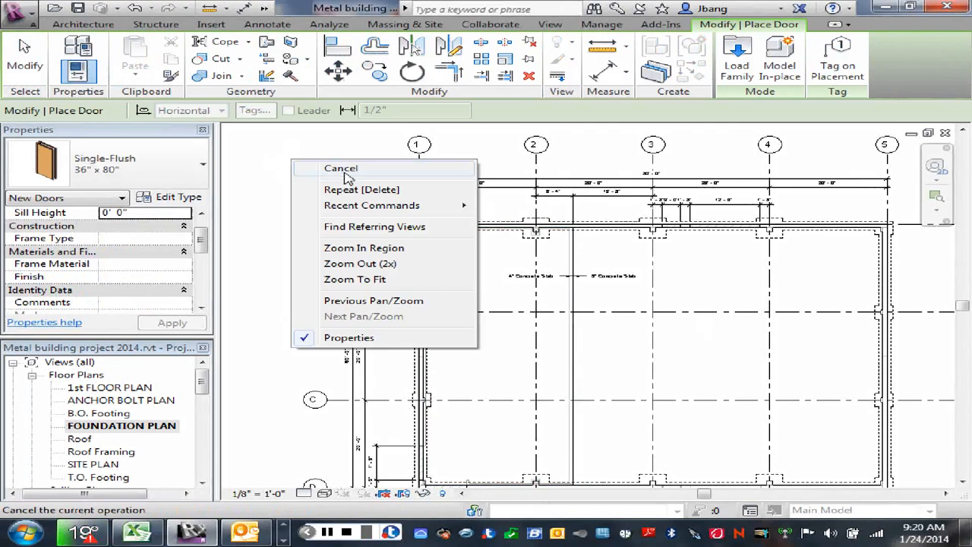
left_click(345, 172)
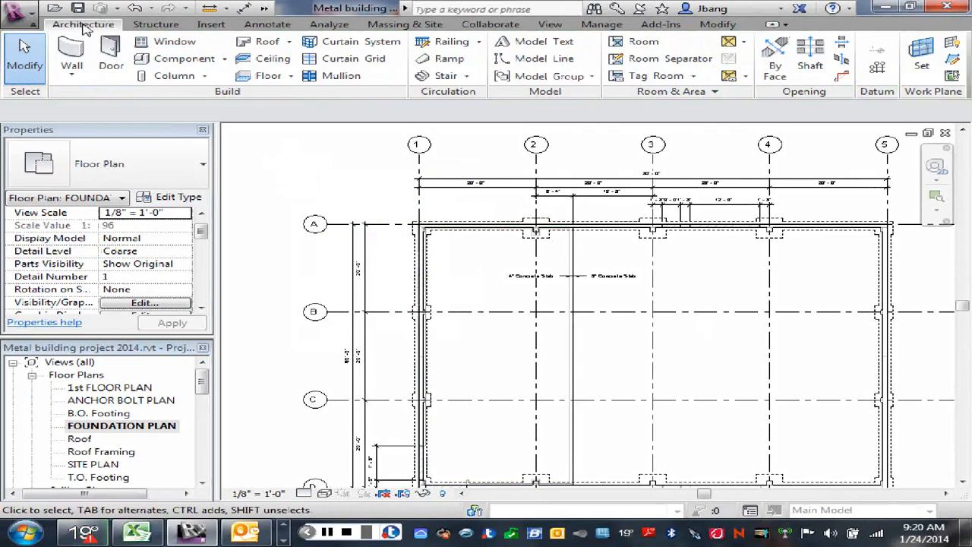
- Start a new floor and duplicate the 4" Concrete Slab type under the name 6" Concrete Slab
left_click(277, 79)
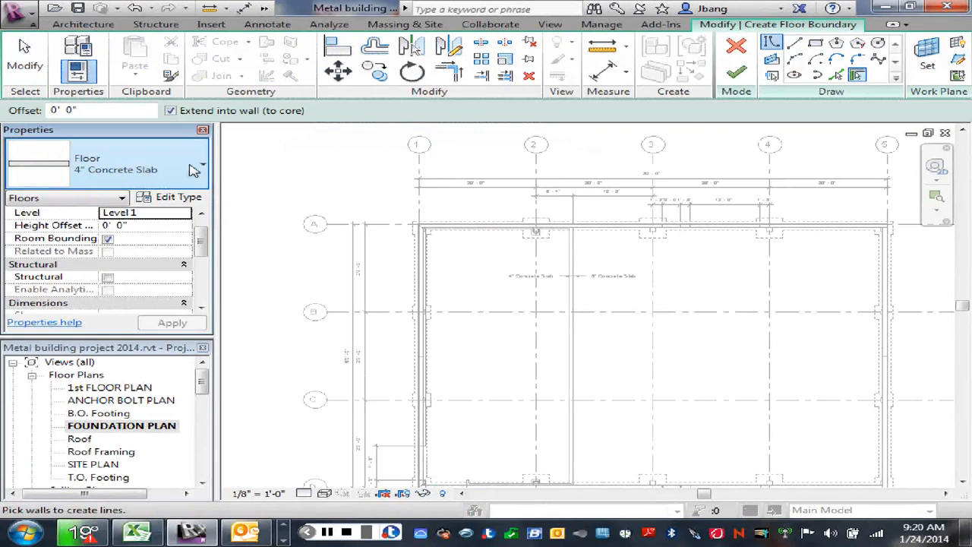
left_click(196, 168)
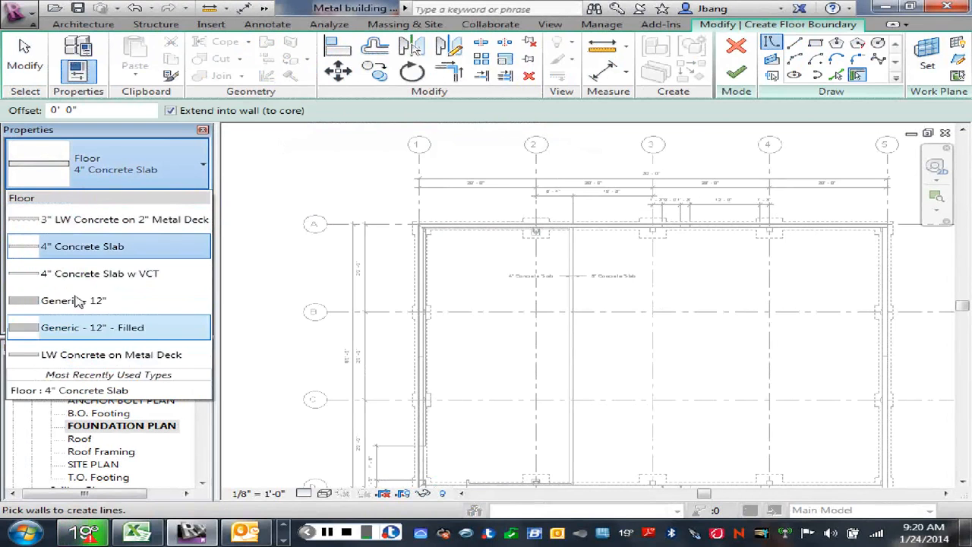
left_click(187, 173)
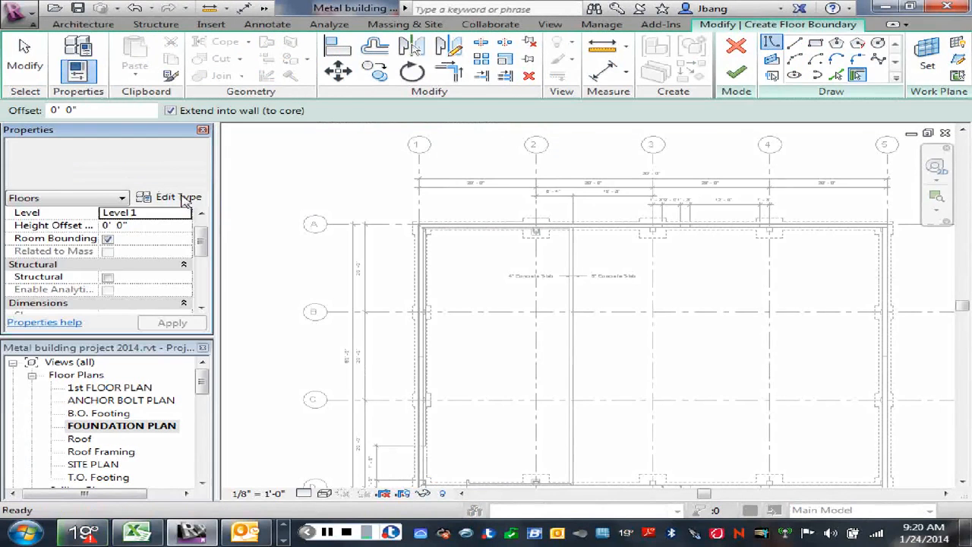
left_click(183, 197)
left_click(901, 125)
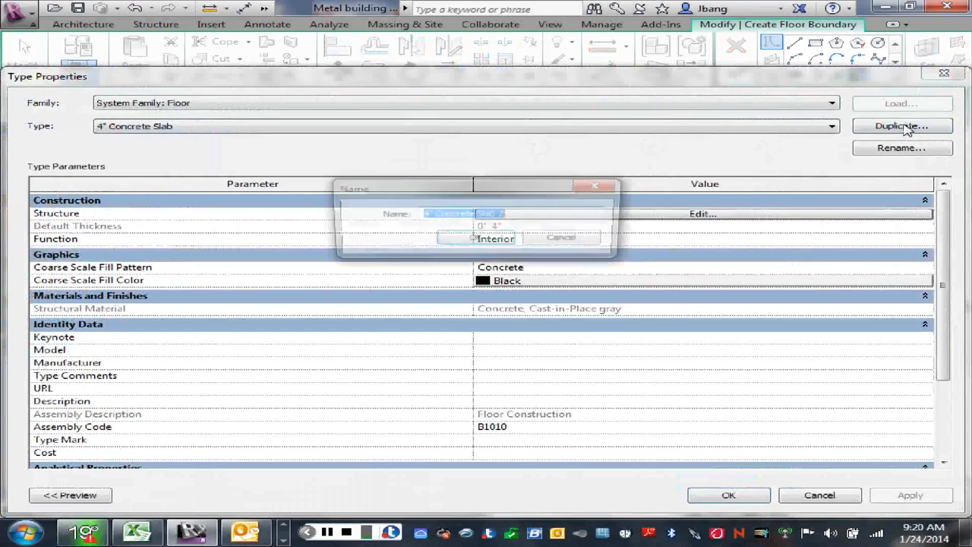
left_click(425, 215)
key("BackSpace")
type("6")
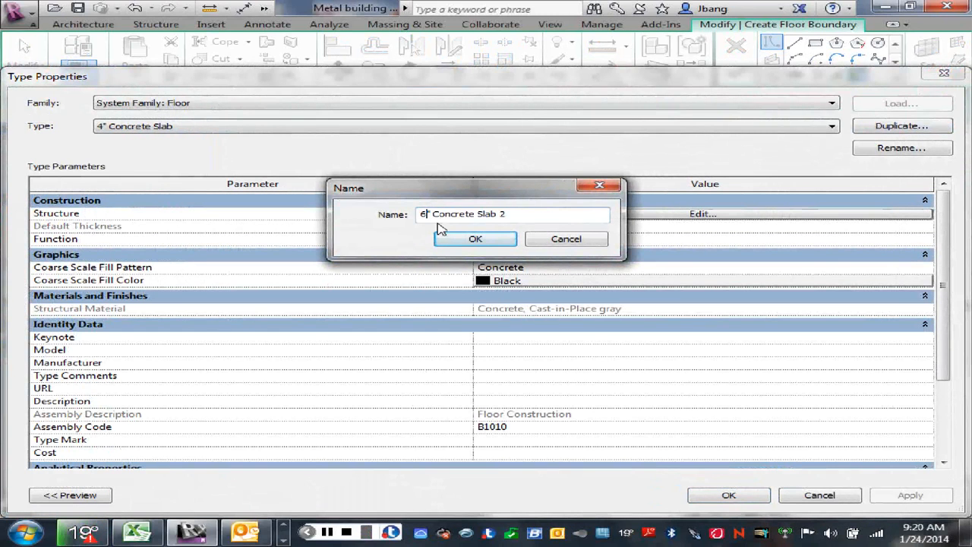
left_click_drag(501, 215, 516, 215)
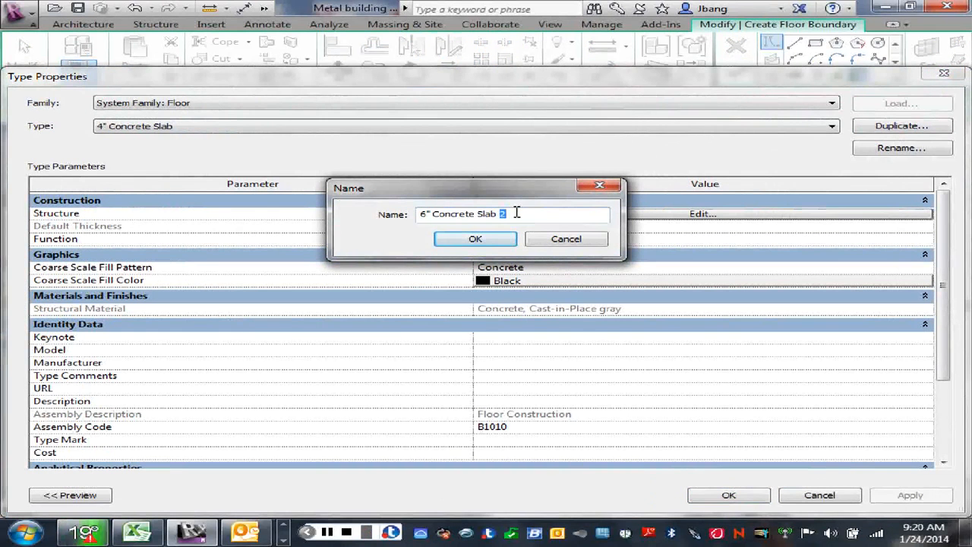
key("BackSpace")
left_click(494, 240)
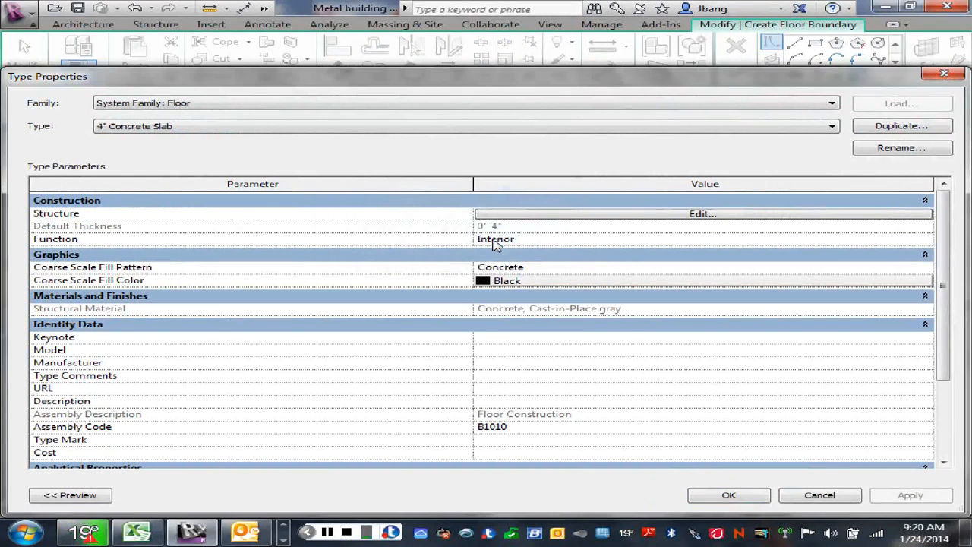
- Set the structure layer of the 6" Concrete Slab type to a thickness of 6" and accept the type properties
left_click(672, 219)
left_click(443, 212)
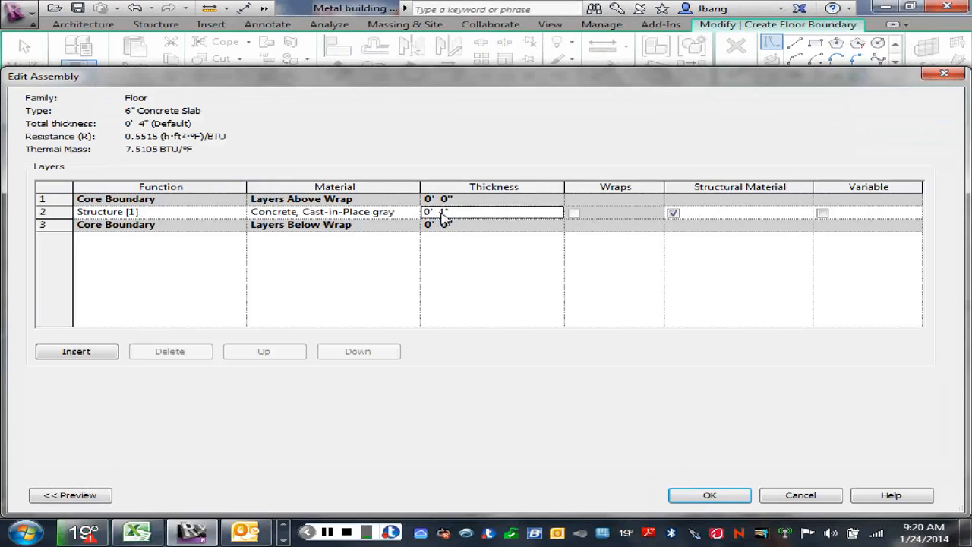
double_click(442, 212)
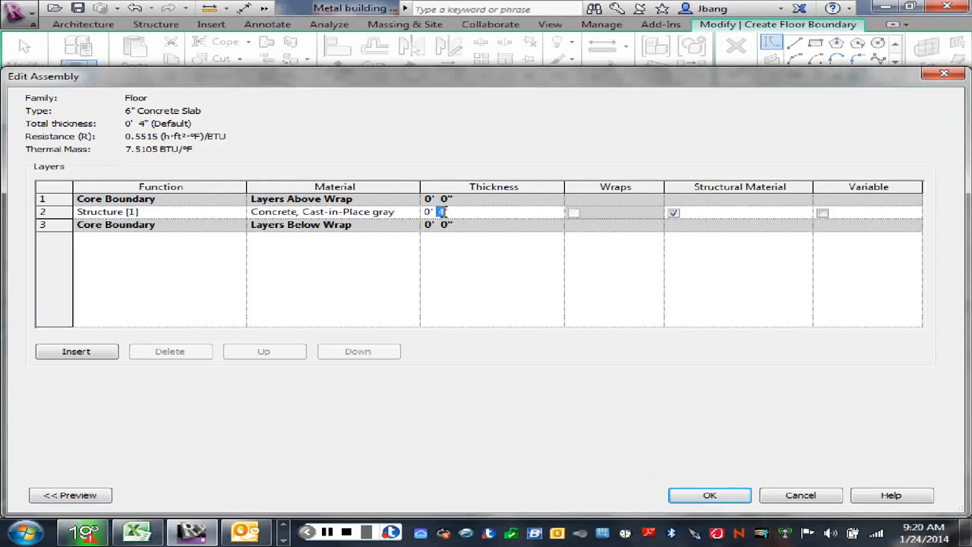
type("6")
key("Return")
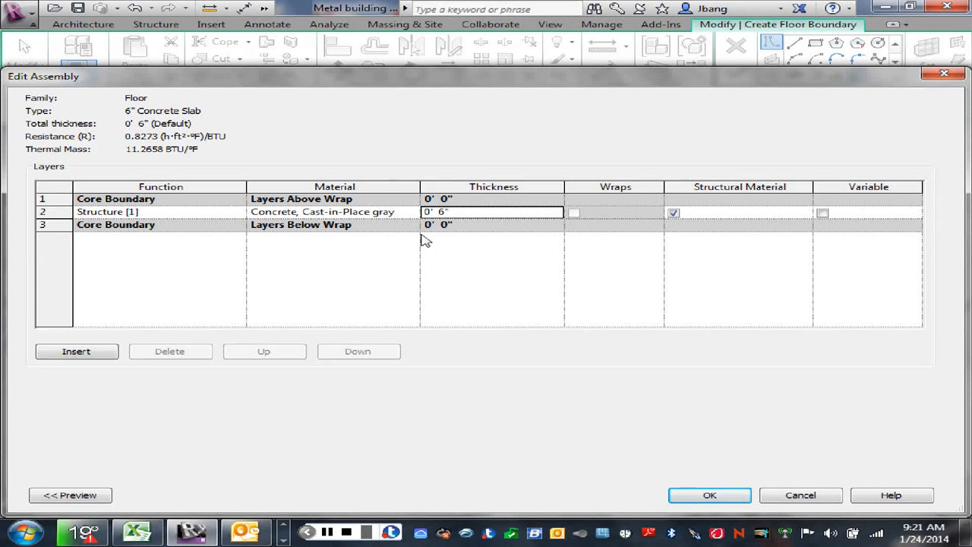
left_click(711, 496)
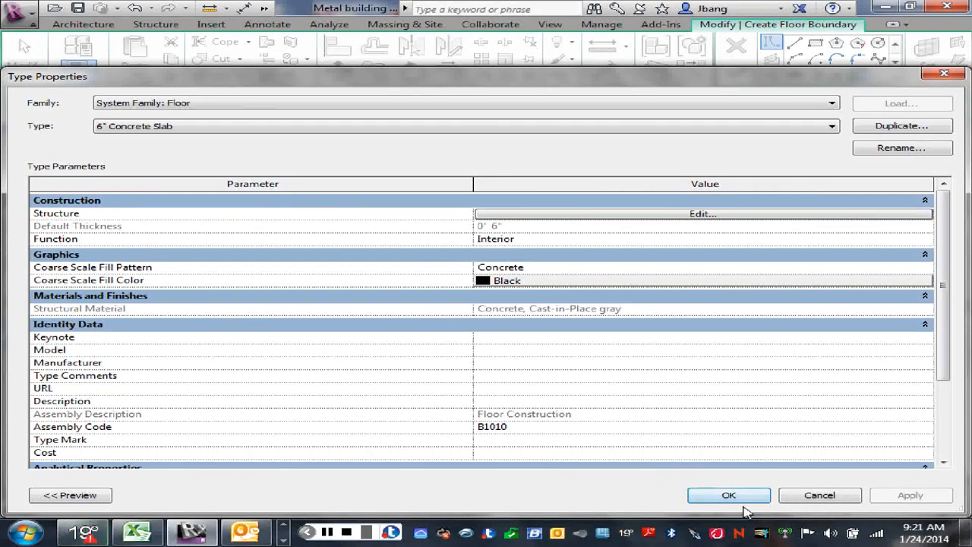
left_click(729, 497)
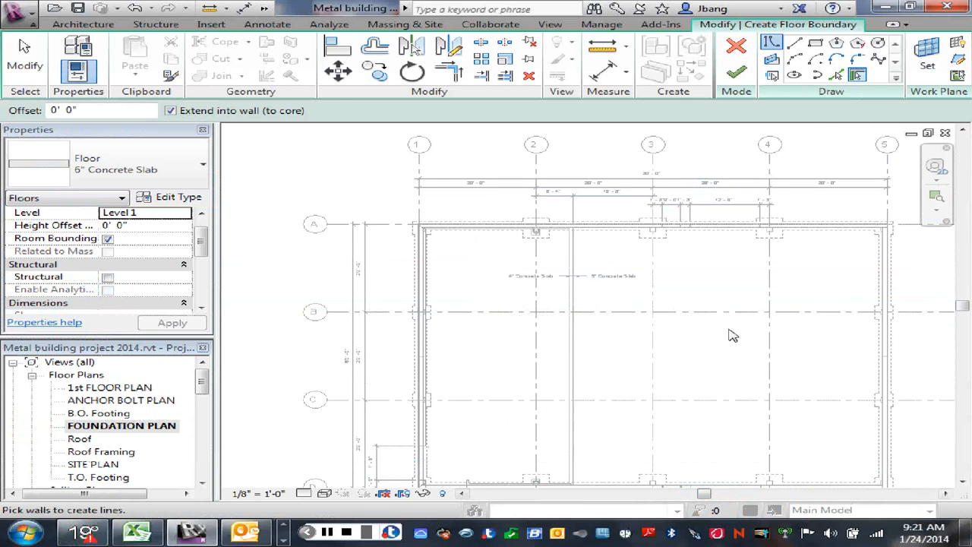
- Pick the north, east and south foundation walls and the dividing wall beside the 4" slab as boundary lines for the 6" Concrete Slab floor
middle_click_drag(732, 334, 577, 326)
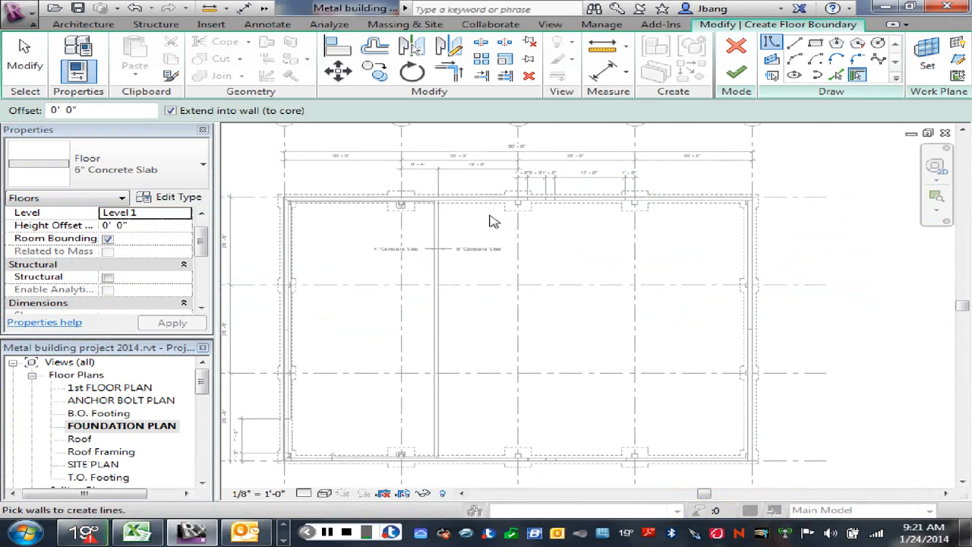
scroll(505, 220, "up", 1)
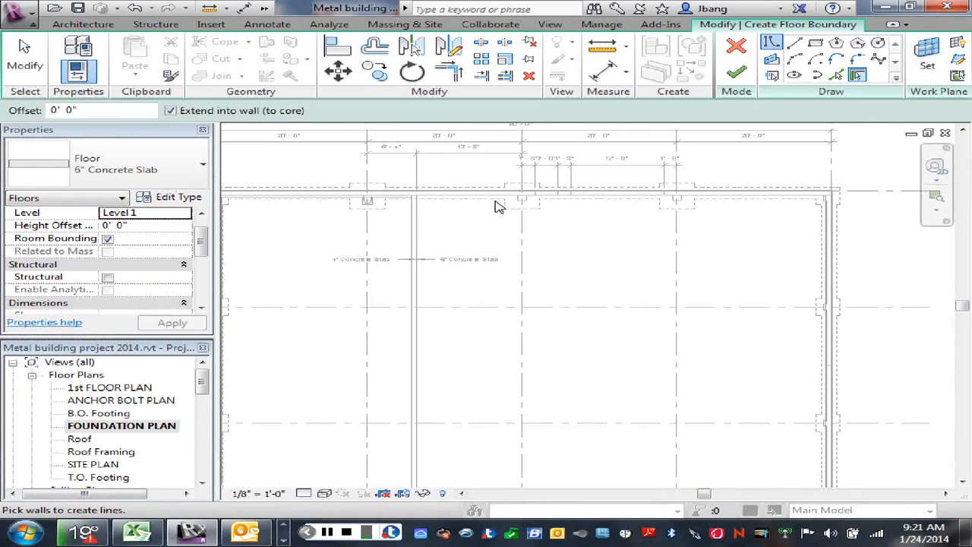
left_click(499, 202)
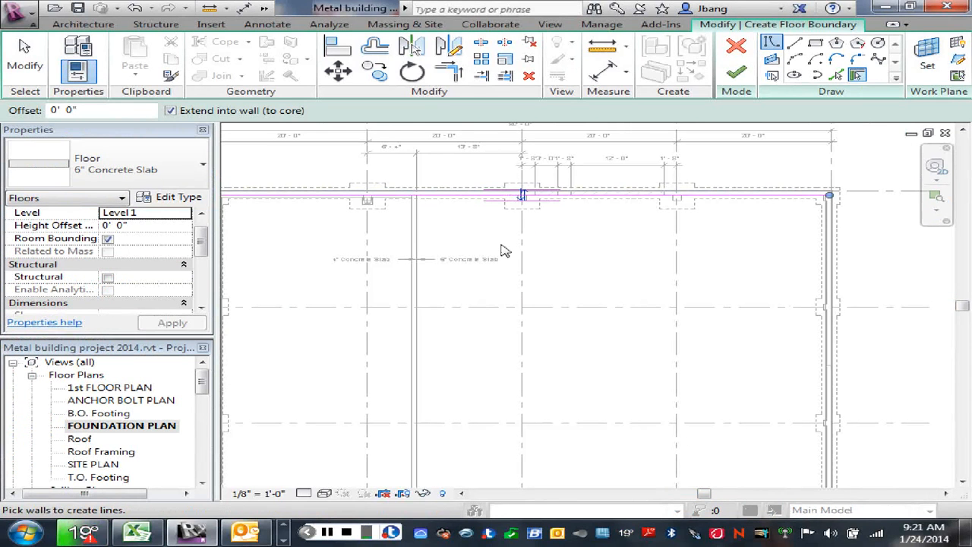
left_click(832, 278)
mouse_move(745, 365)
middle_mouse_down()
mouse_move(755, 372)
mouse_move(755, 354)
middle_mouse_up()
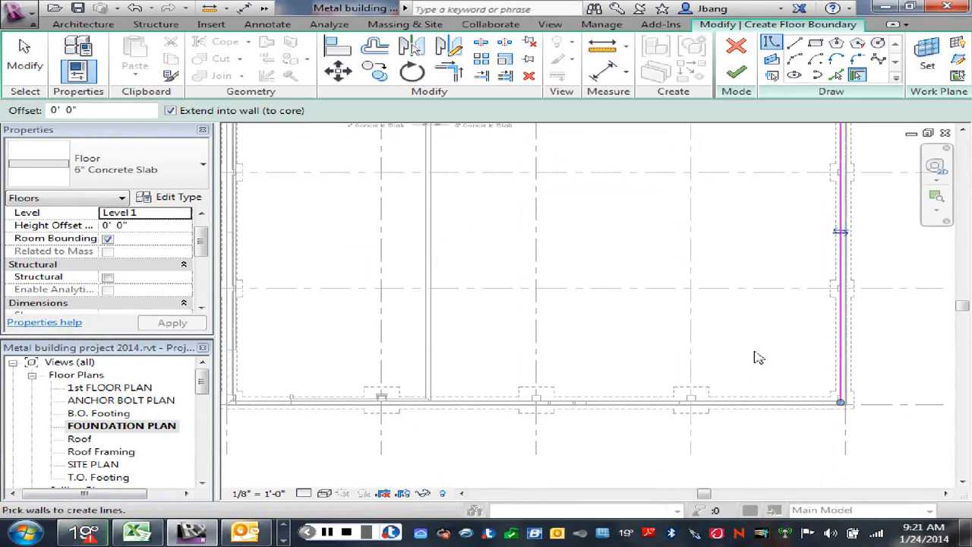
left_click(756, 405)
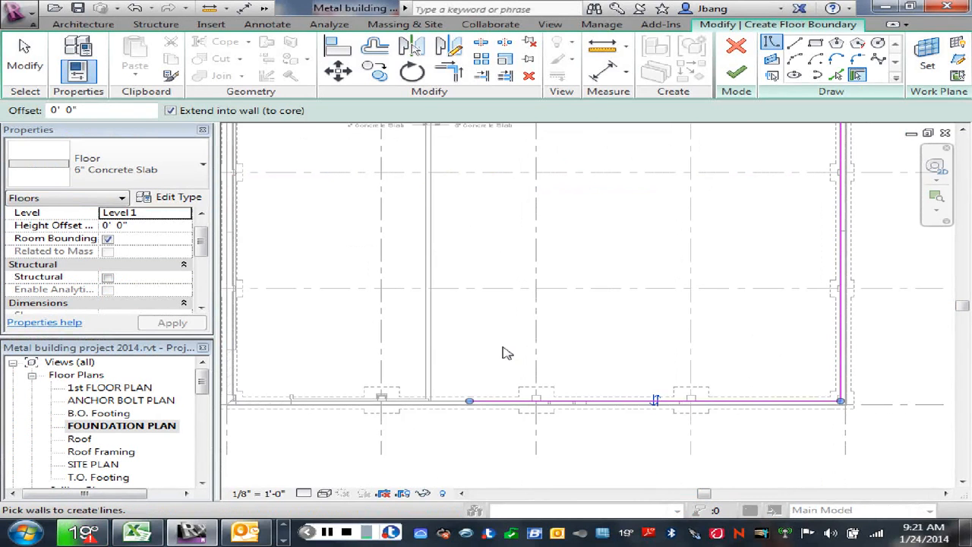
left_click(432, 322)
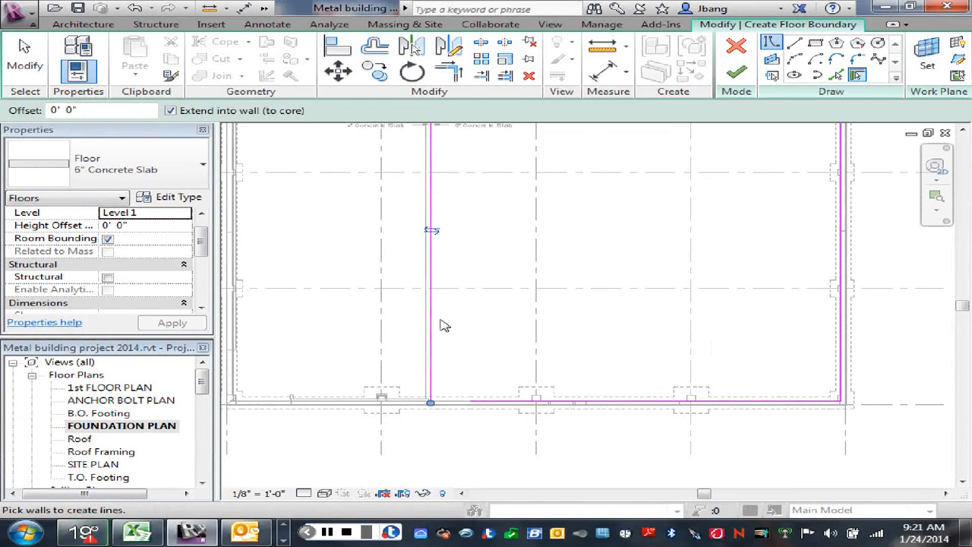
right_click(486, 226)
left_click(504, 234)
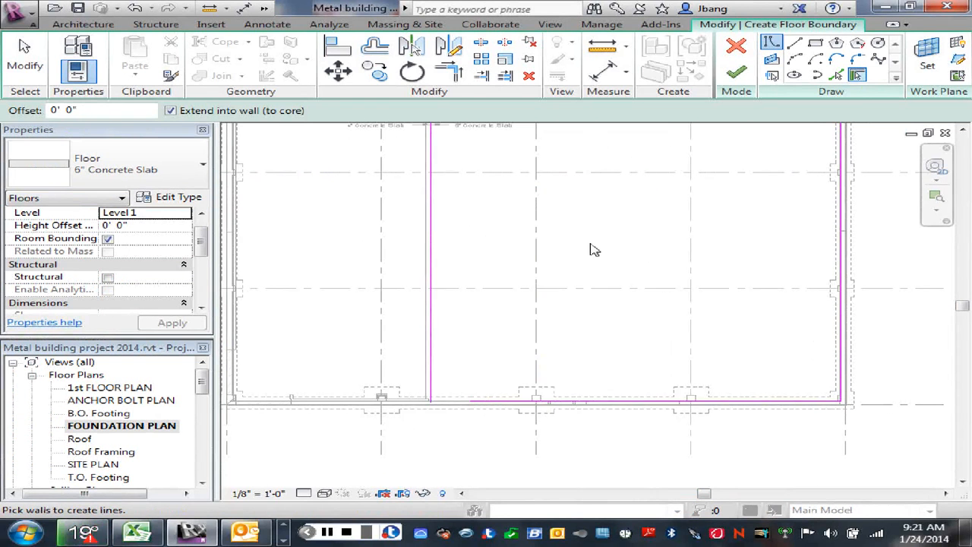
- Trim the north and south boundary lines to corners with the dividing line between the 4" and 6" slabs
scroll(589, 240, "down", 5)
middle_click_drag(597, 211, 599, 267)
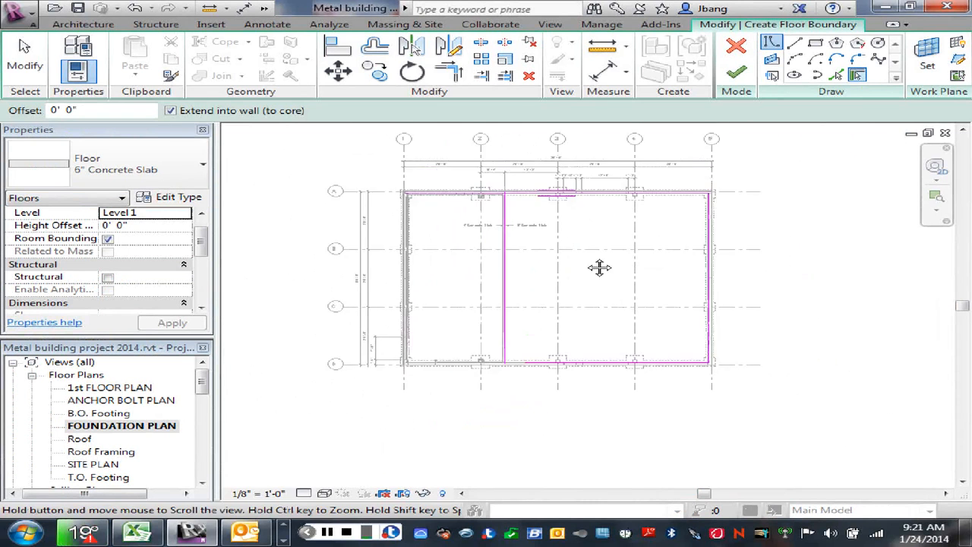
scroll(575, 265, "up", 4)
left_click(449, 71)
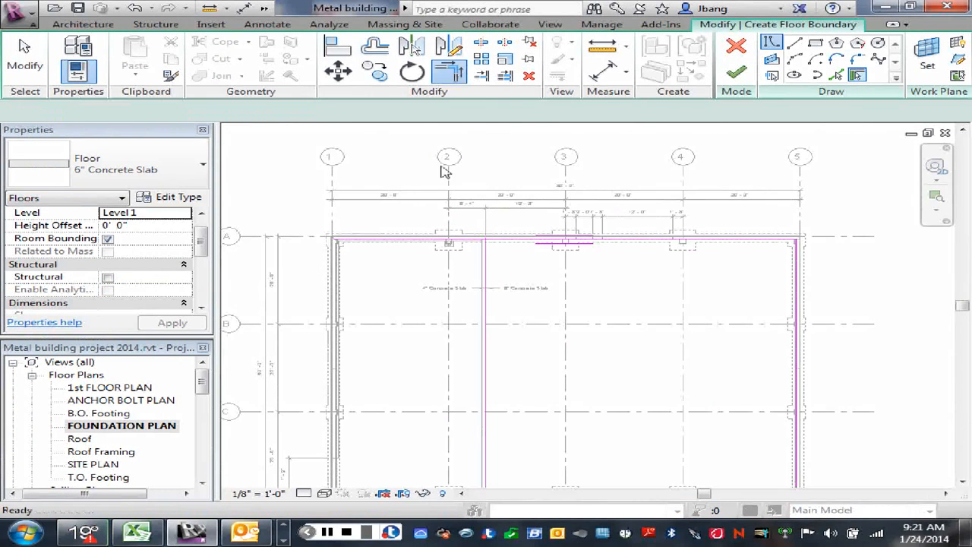
left_click(490, 267)
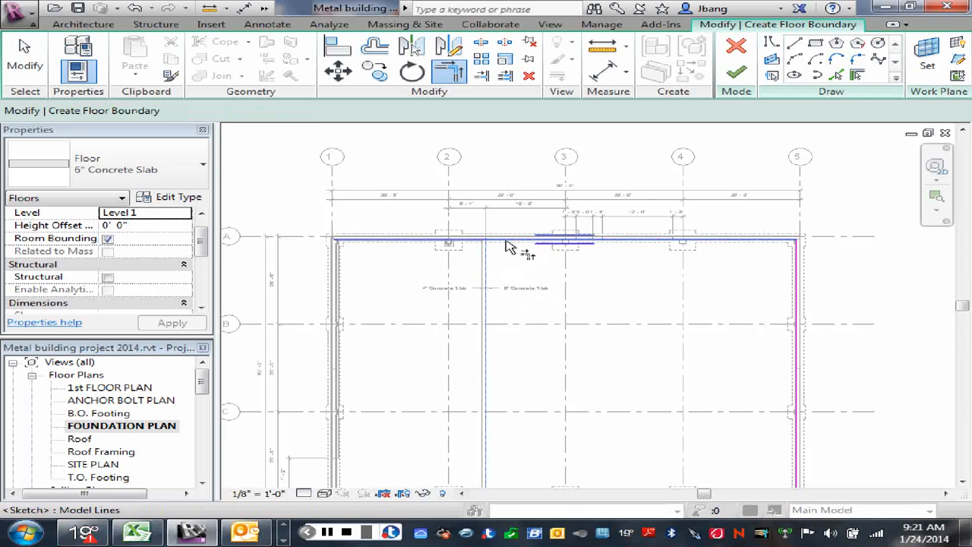
left_click(516, 243)
middle_click_drag(556, 370, 567, 263)
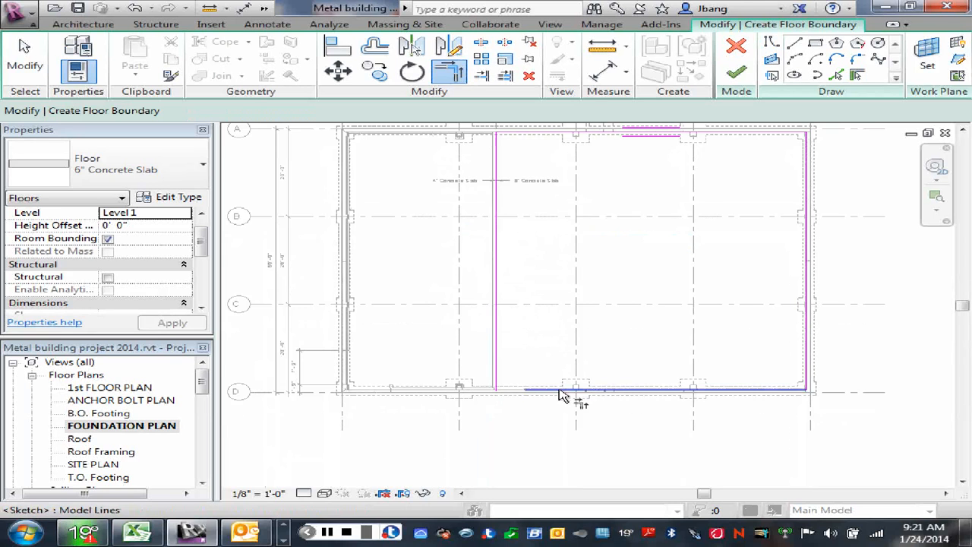
left_click(552, 389)
left_click(497, 354)
scroll(571, 330, "down", 1)
middle_click_drag(632, 289, 614, 377)
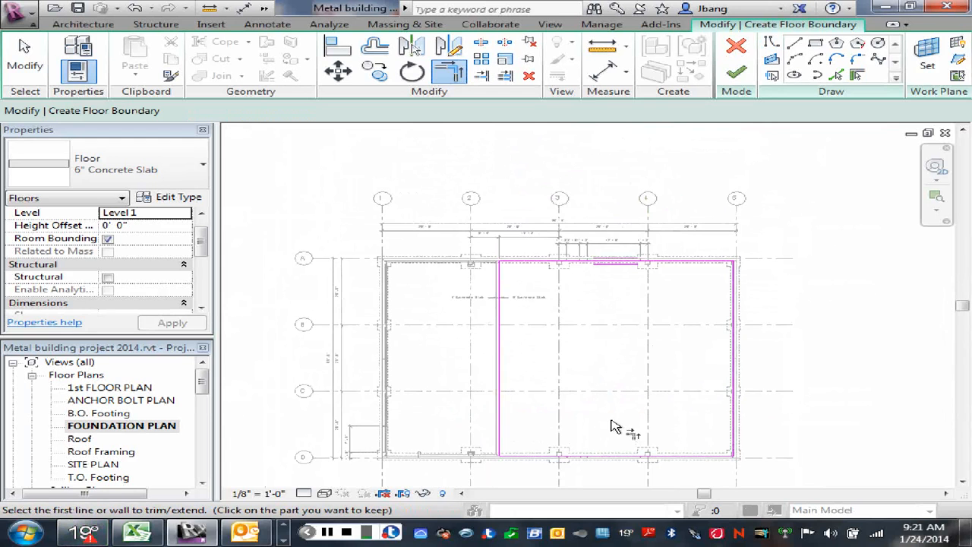
scroll(562, 272, "up", 2)
scroll(562, 272, "up", 2)
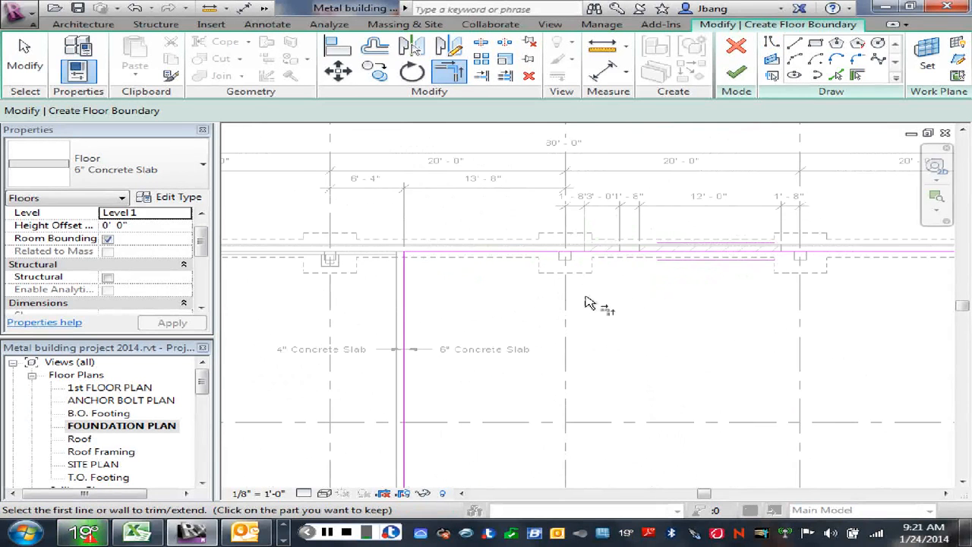
right_click(616, 298)
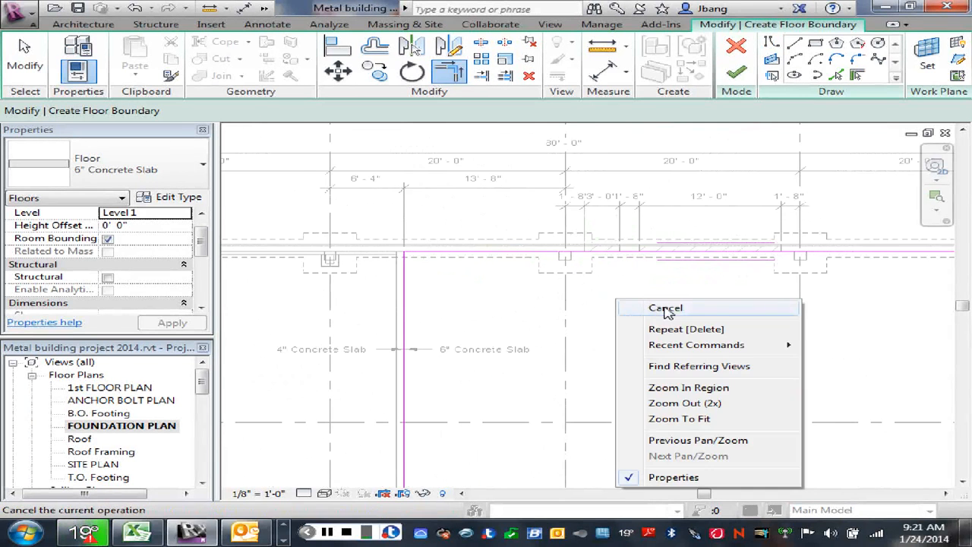
left_click(667, 311)
- Split the north boundary line at grid 3, where the pilaster meets the foundation wall
scroll(607, 292, "up", 1)
scroll(595, 281, "up", 1)
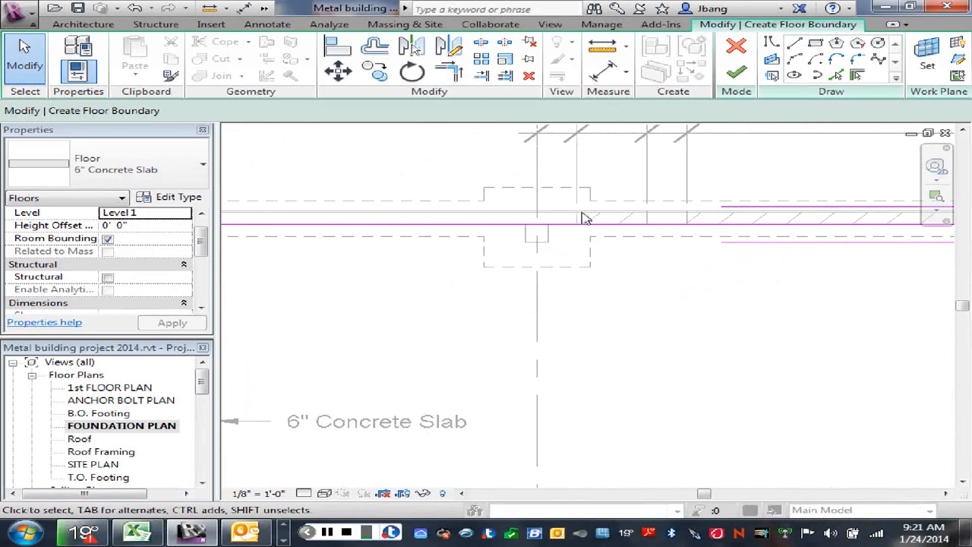
scroll(584, 219, "up", 1)
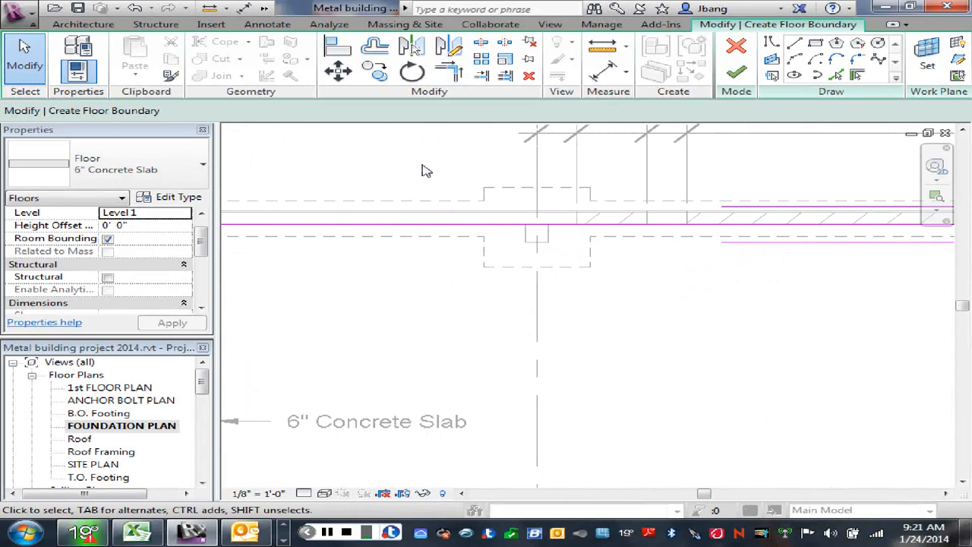
left_click(481, 42)
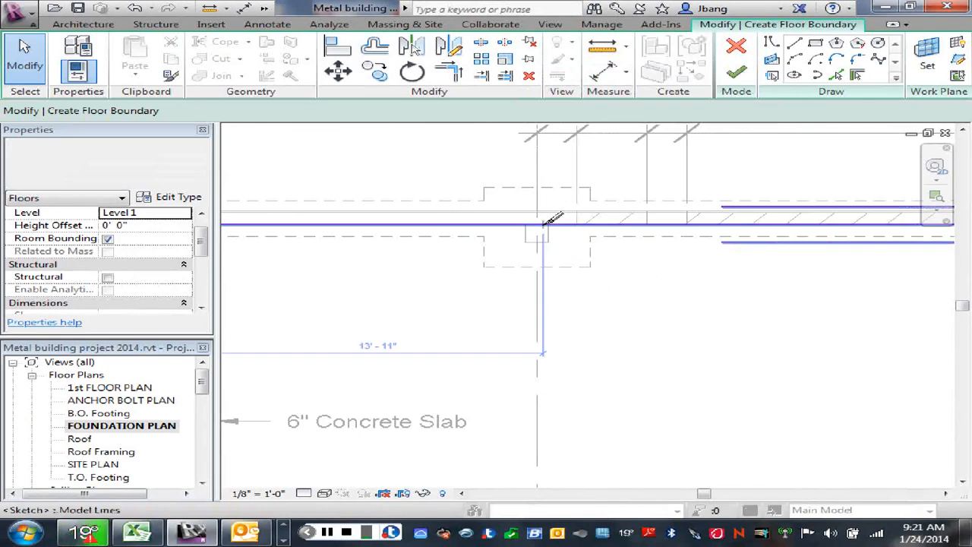
left_click(537, 225)
scroll(600, 270, "down", 1)
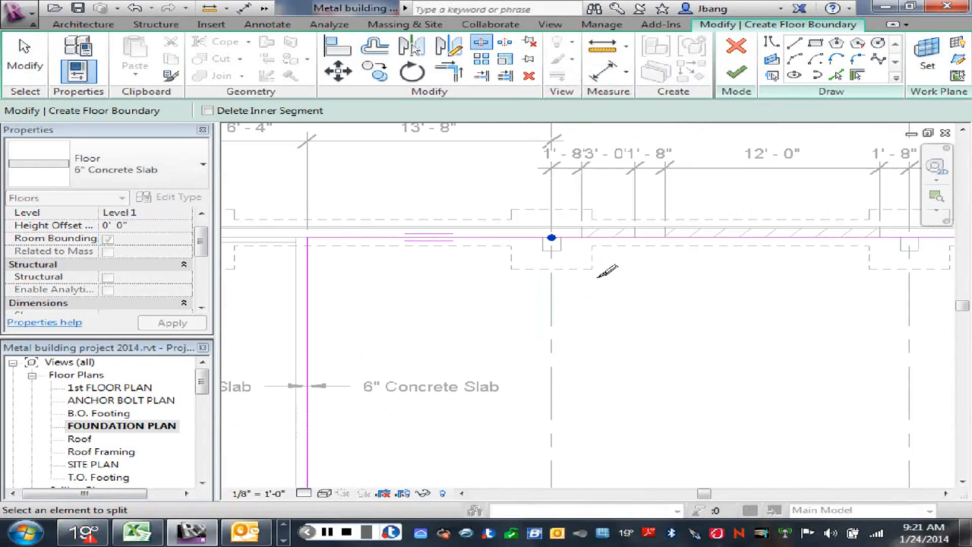
right_click(598, 283)
left_click(607, 294)
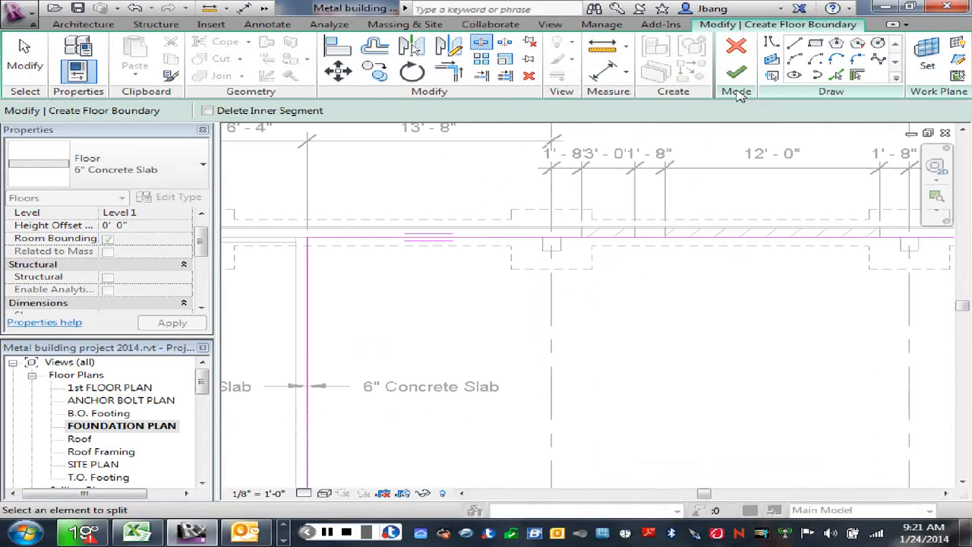
- Draw chained boundary lines around the 1'-0" wide pilaster at grid 3 on the north wall
left_click(773, 42)
left_click(541, 237)
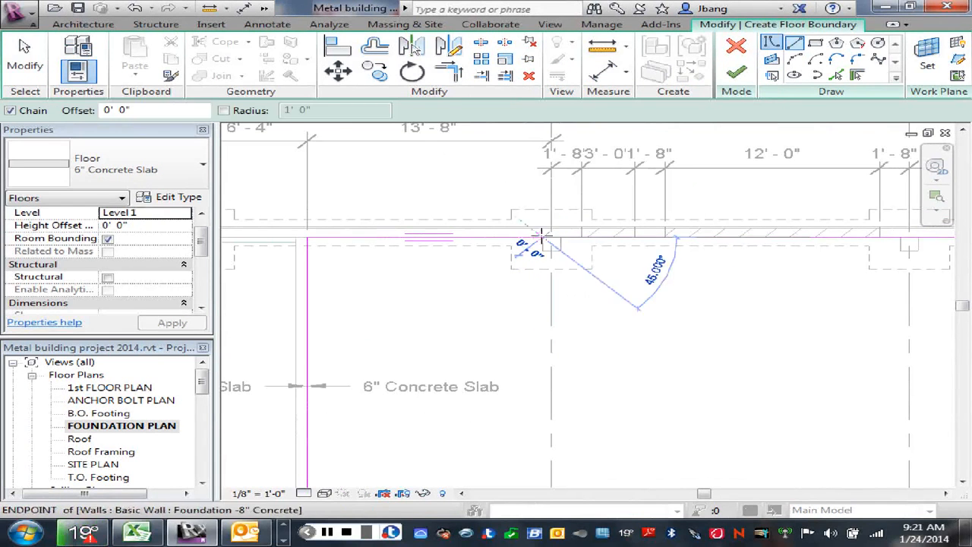
left_click(542, 251)
left_click(560, 251)
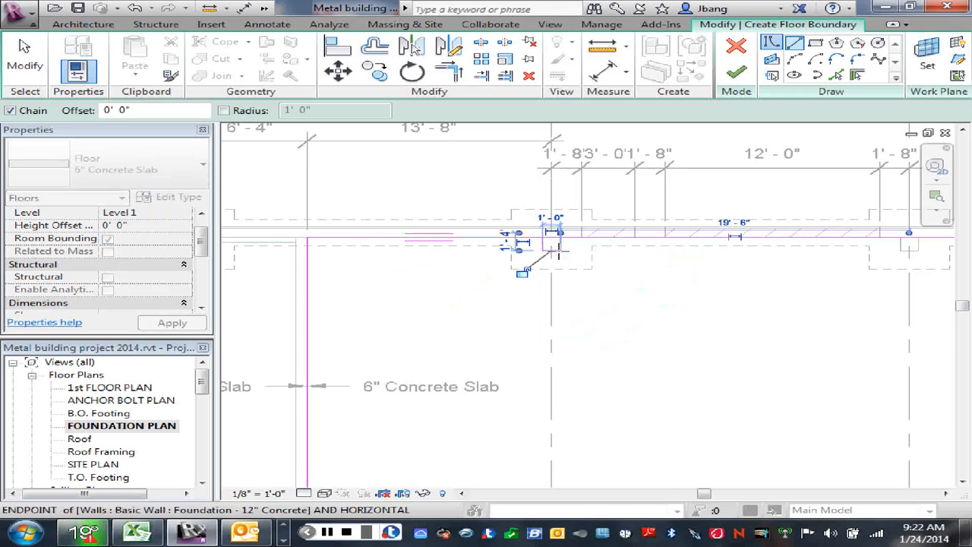
right_click(582, 270)
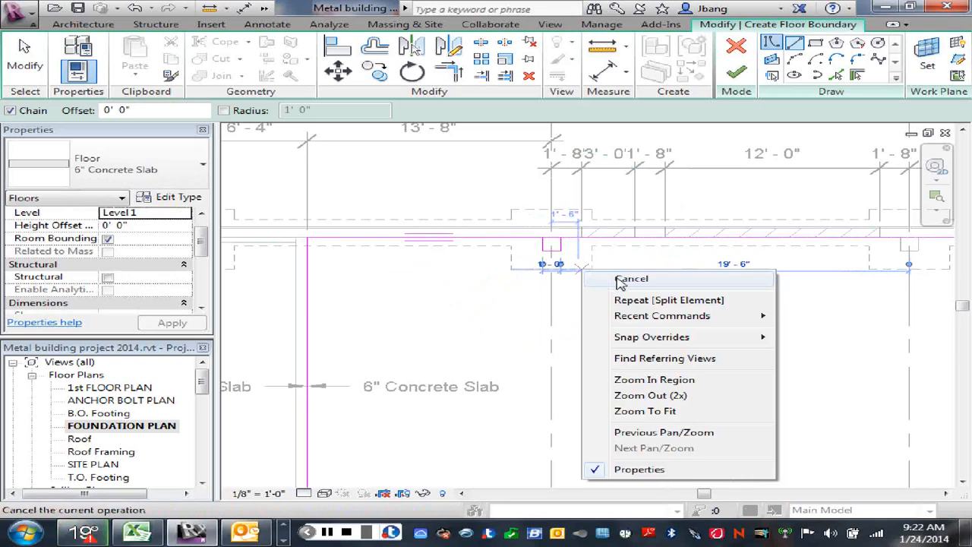
left_click(621, 280)
- Trim the split north boundary lines to the sides of the pilaster notch at grid 3
key("t")
key("r")
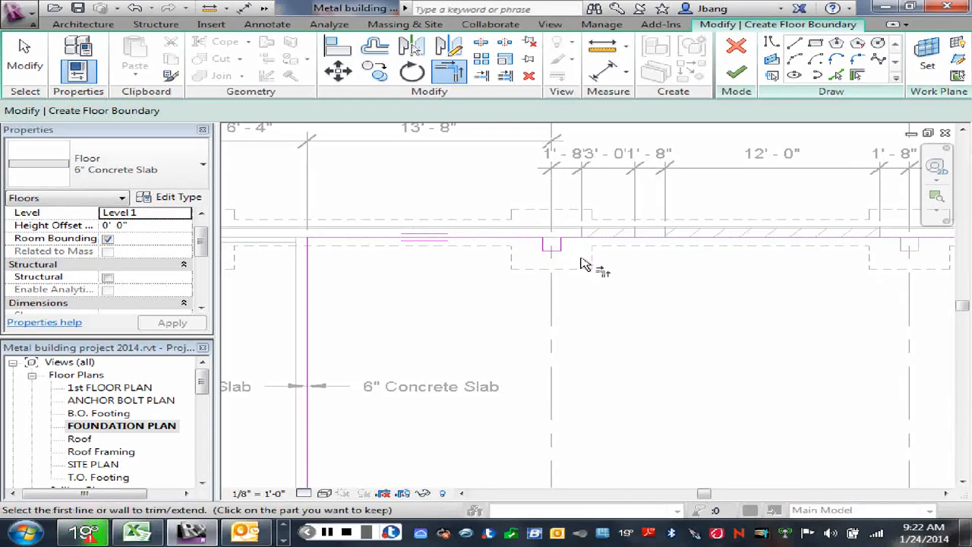
right_click(595, 280)
left_click(630, 290)
- Finish the 6" Concrete Slab boundary, decline attaching walls to its bottom and joining overlapping wall geometry, and deselect the floor
scroll(642, 339, "down", 3)
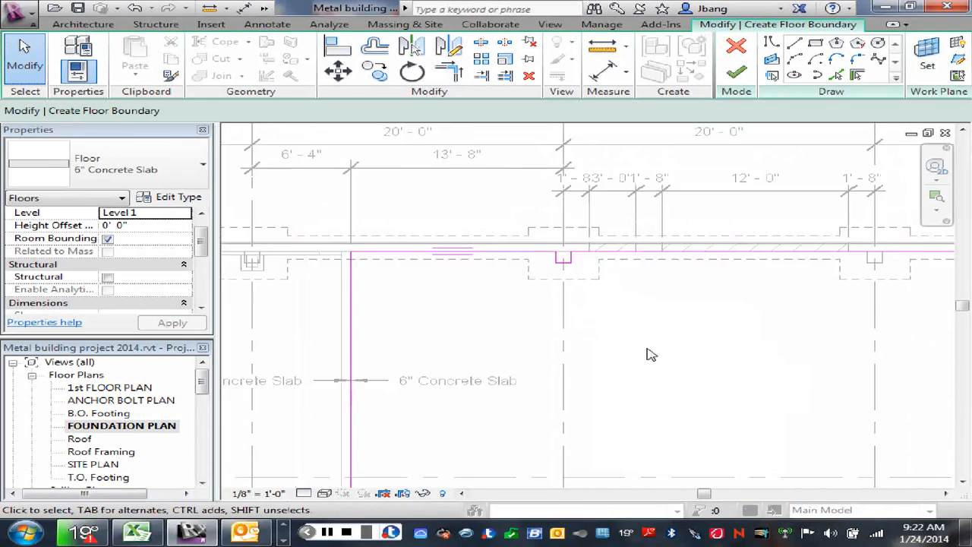
scroll(659, 359, "down", 4)
middle_click_drag(676, 380, 560, 317)
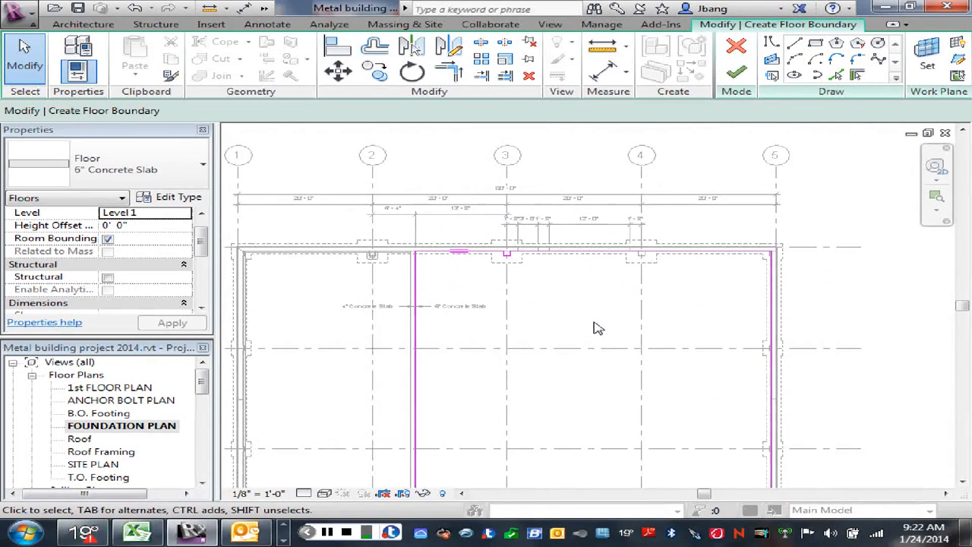
middle_click_drag(549, 301, 576, 259)
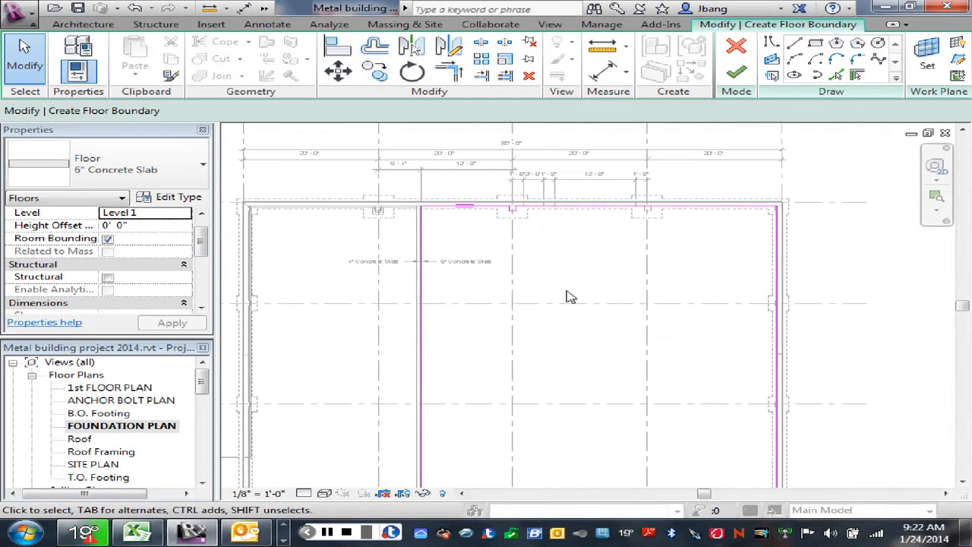
scroll(590, 260, "up", 1)
scroll(564, 261, "down", 1)
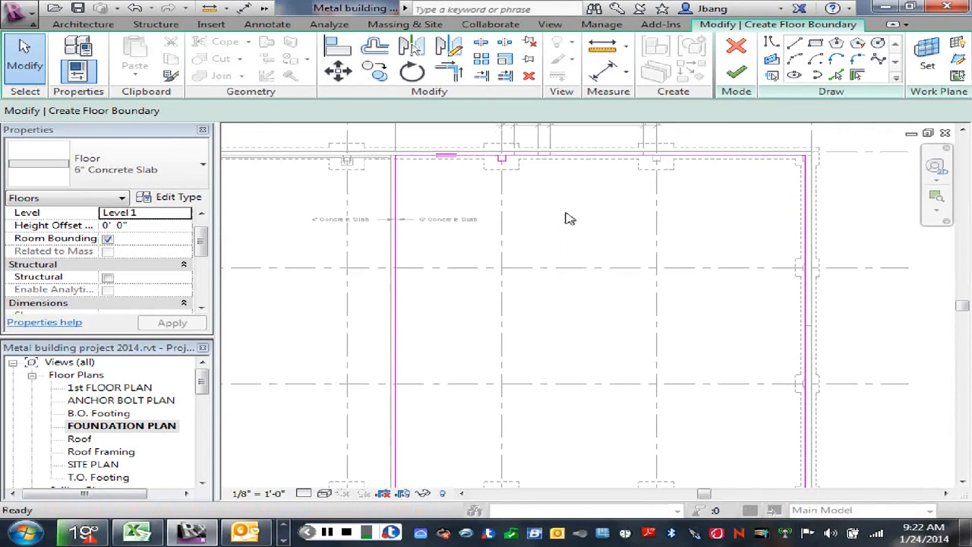
scroll(566, 215, "down", 1)
middle_click_drag(573, 221, 586, 239)
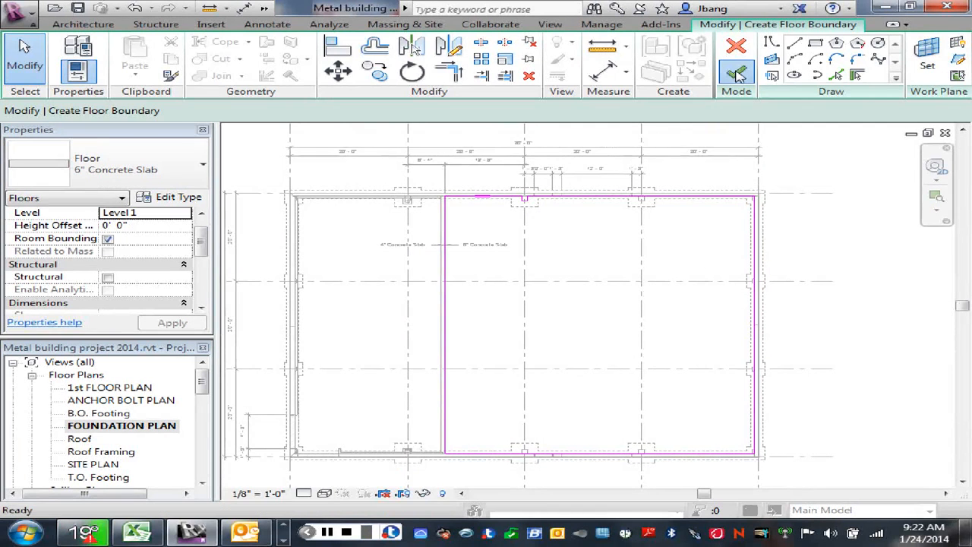
left_click(738, 73)
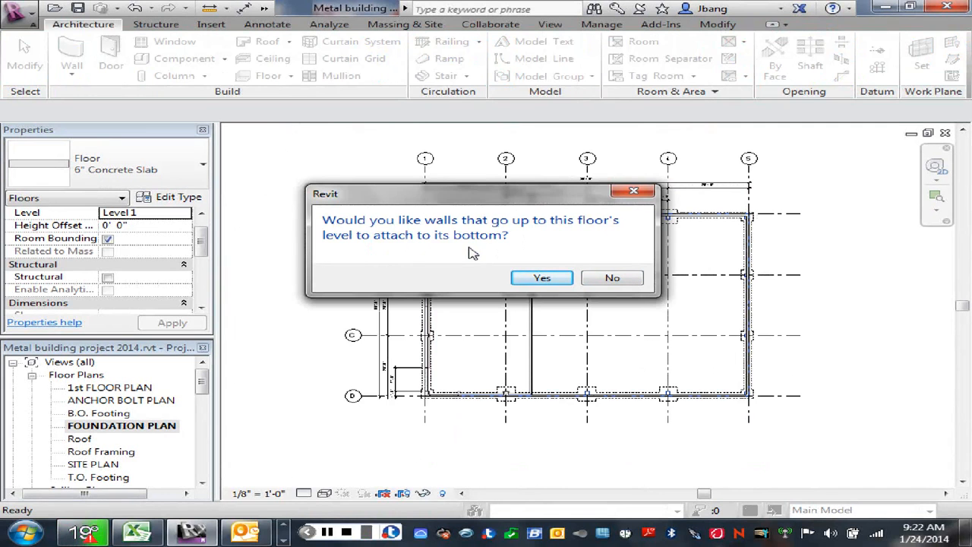
left_click(635, 281)
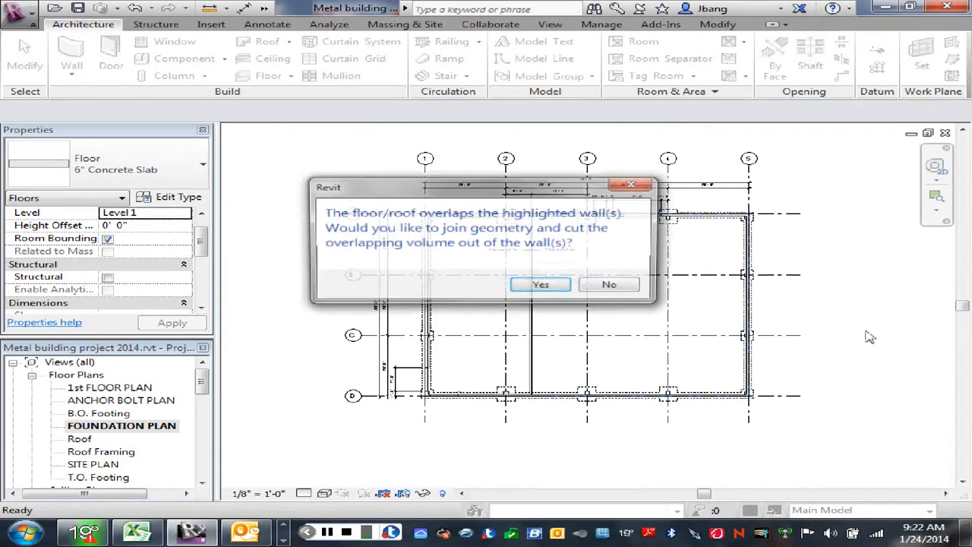
left_click(605, 287)
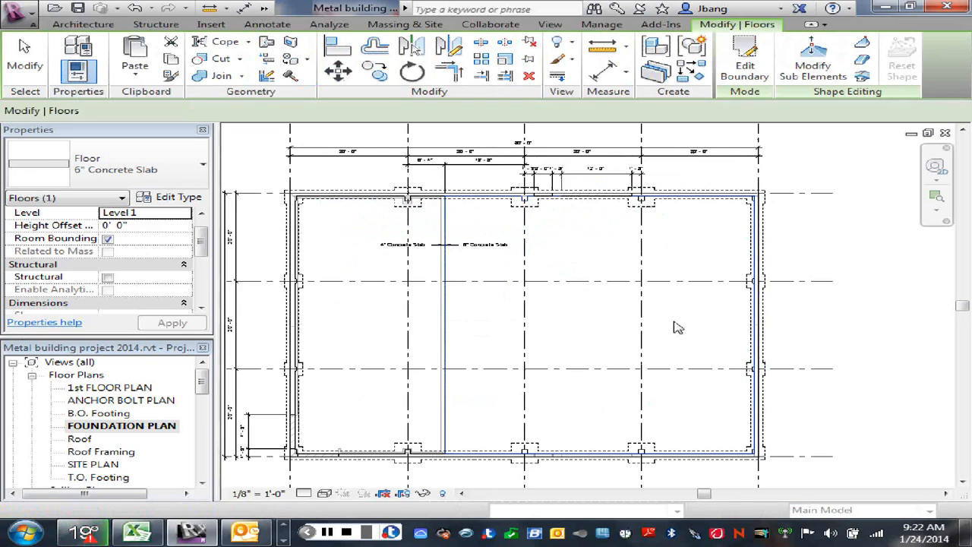
left_click(683, 326)
- Examine the north foundation wall and its hatched opening regions between grids 3 and 4
scroll(677, 323, "up", 3)
scroll(554, 310, "down", 3)
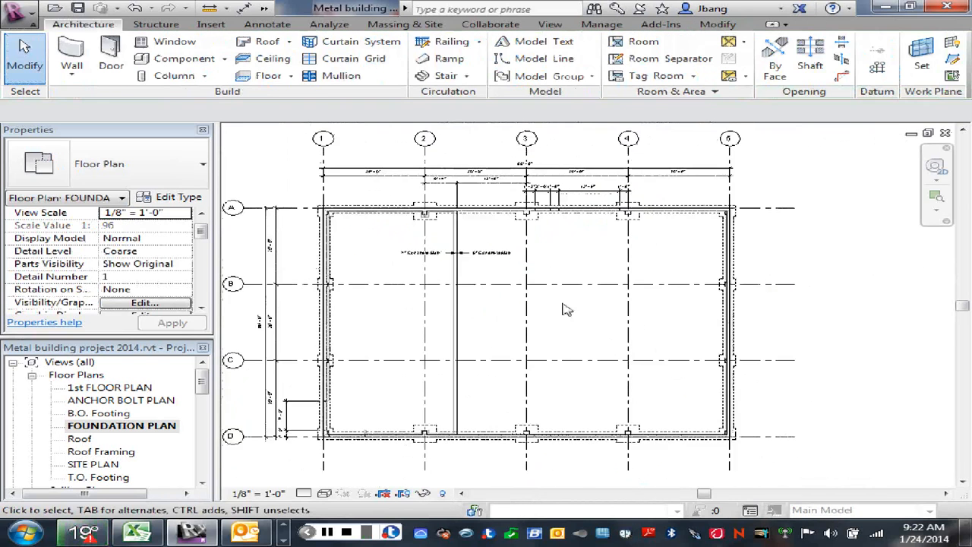
middle_click_drag(590, 299, 668, 312)
scroll(652, 249, "up", 2)
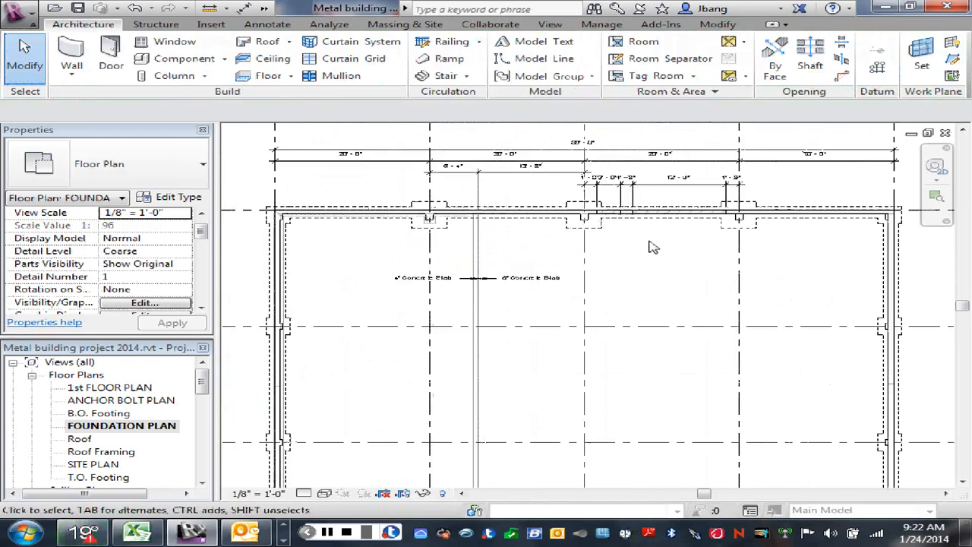
scroll(652, 247, "up", 2)
middle_click_drag(629, 211, 614, 296)
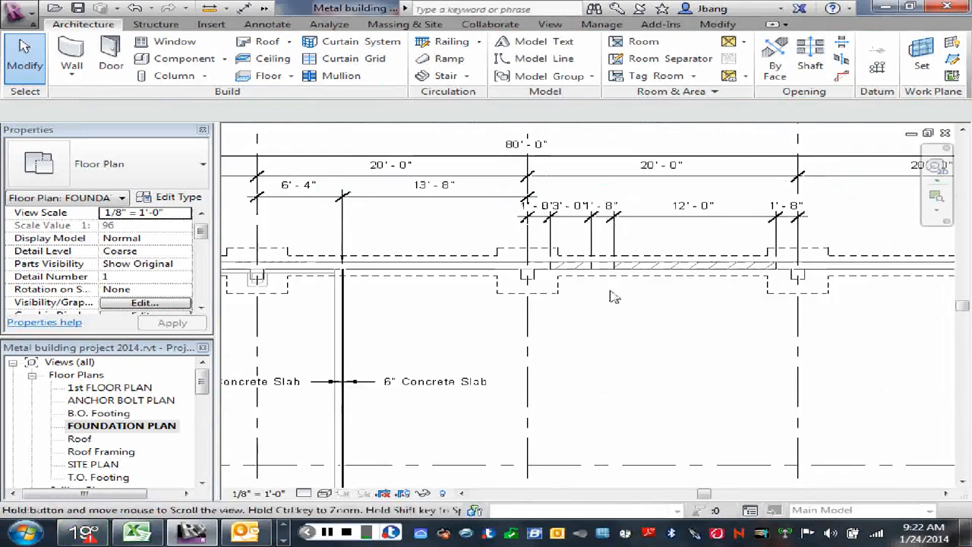
scroll(676, 290, "up", 1)
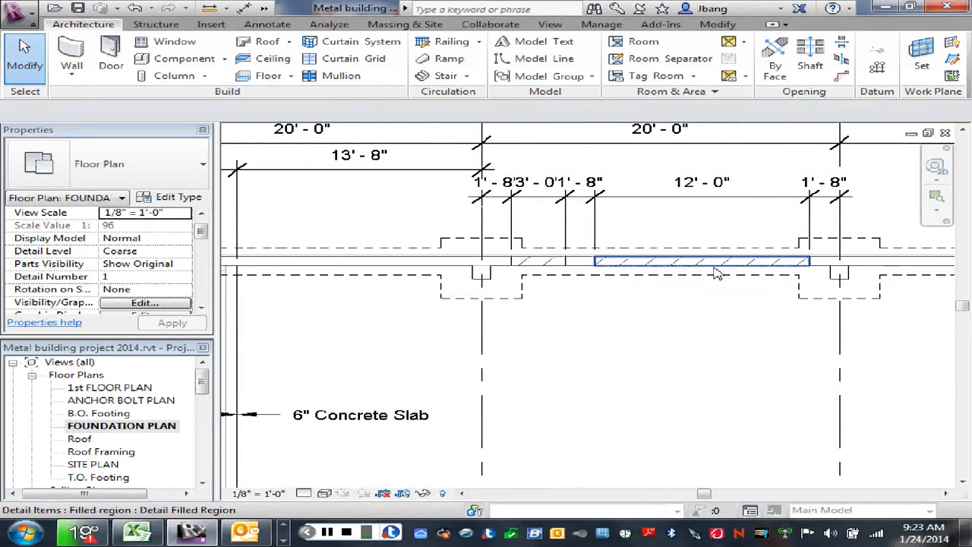
- Examine the foundation plan, including the north wall opening between grids 3 and 4 and the division between the two slabs
scroll(725, 268, "up", 1)
scroll(726, 267, "up", 1)
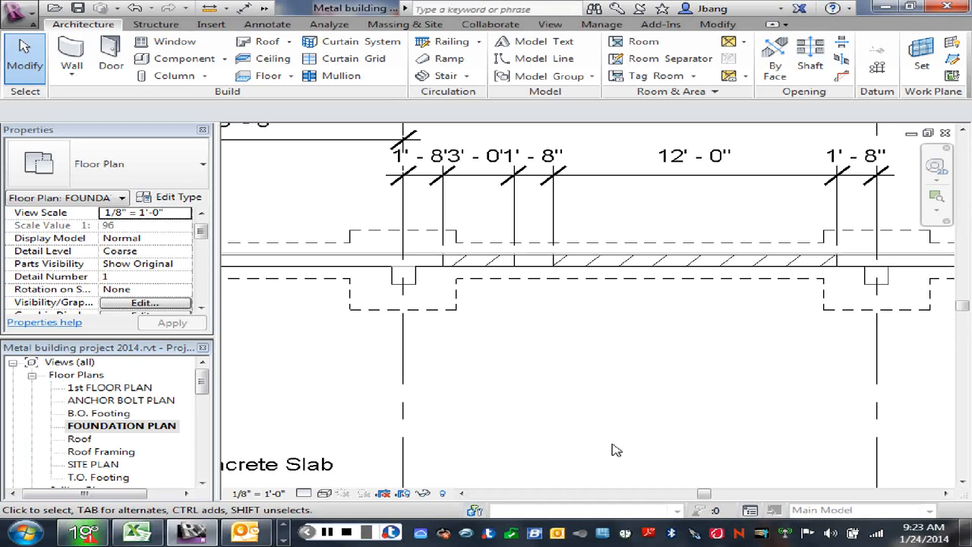
scroll(613, 449, "down", 4)
middle_click_drag(614, 448, 679, 286)
scroll(678, 287, "down", 4)
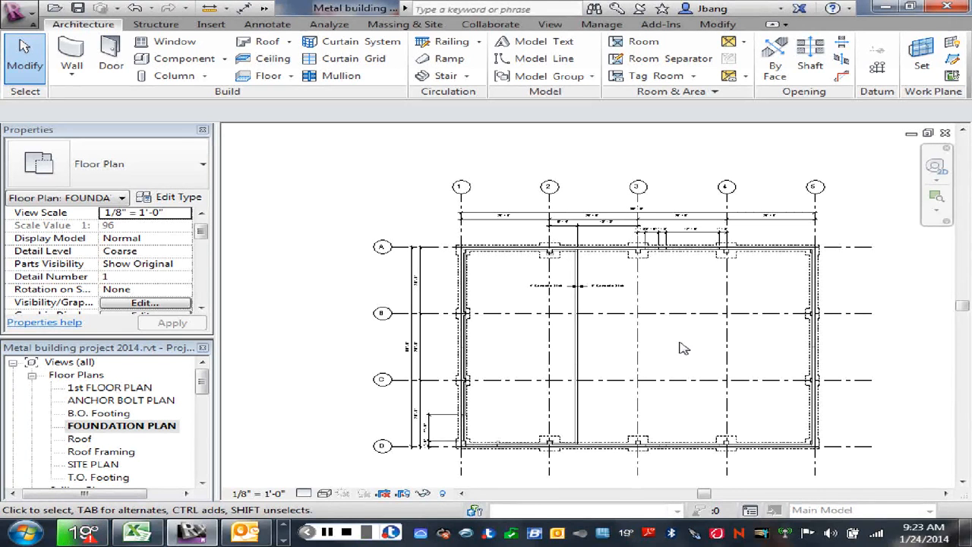
scroll(684, 274, "up", 4)
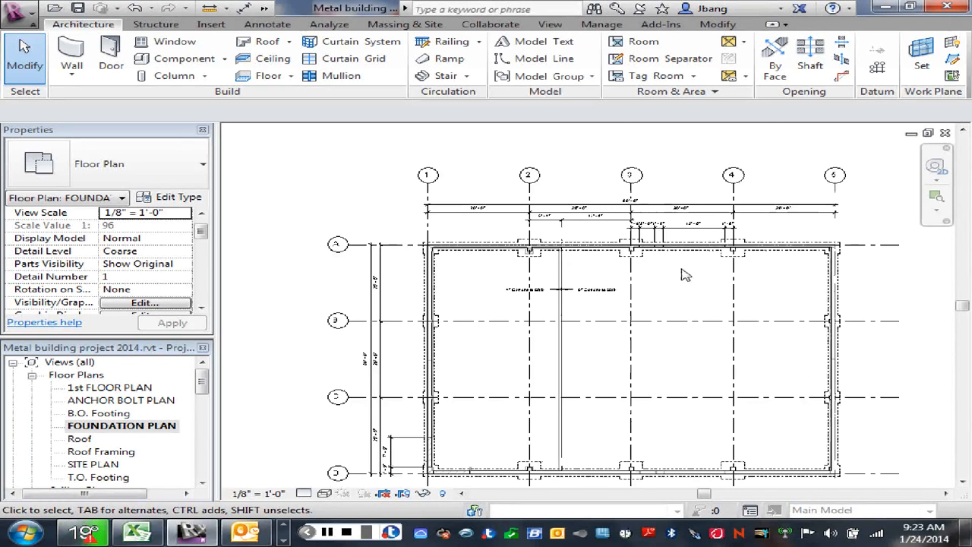
middle_click_drag(674, 277, 662, 332)
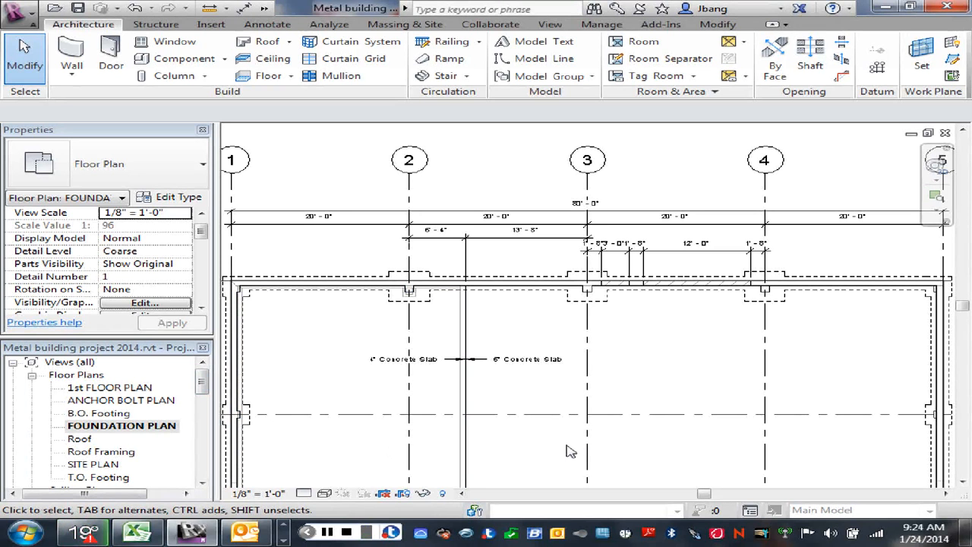
scroll(593, 455, "down", 1)
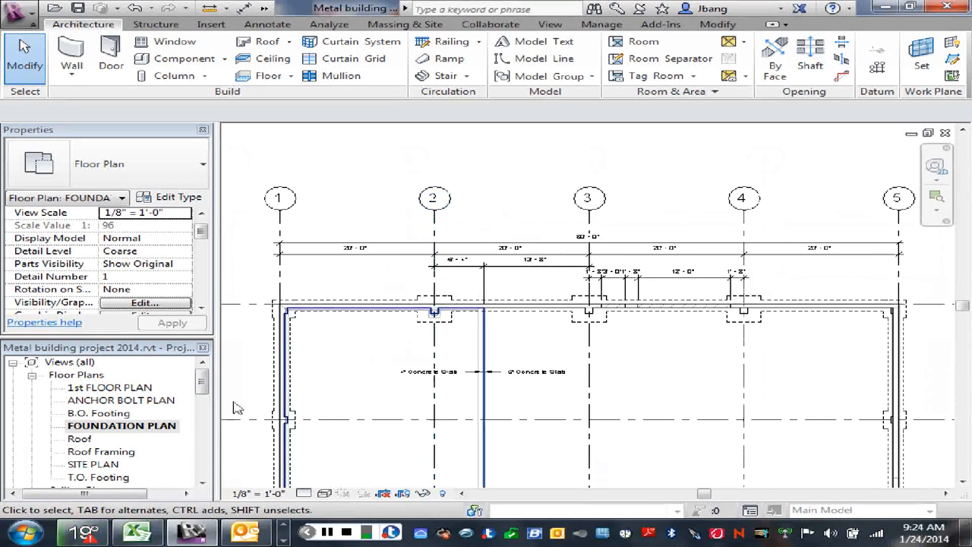
- Open the NORTH ELEVATION view and start editing the profile of the 8" concrete foundation wall below the overhead door
left_click_drag(202, 391, 205, 421)
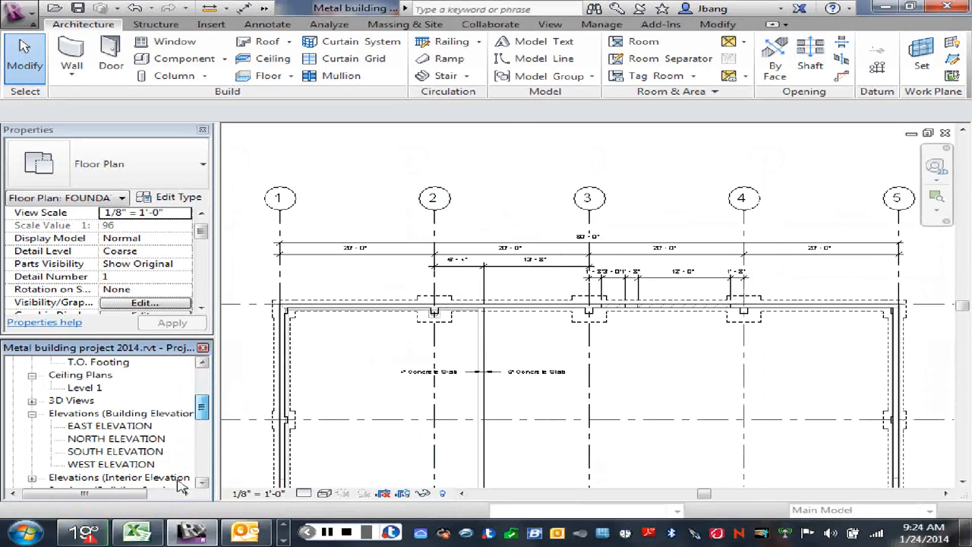
double_click(111, 440)
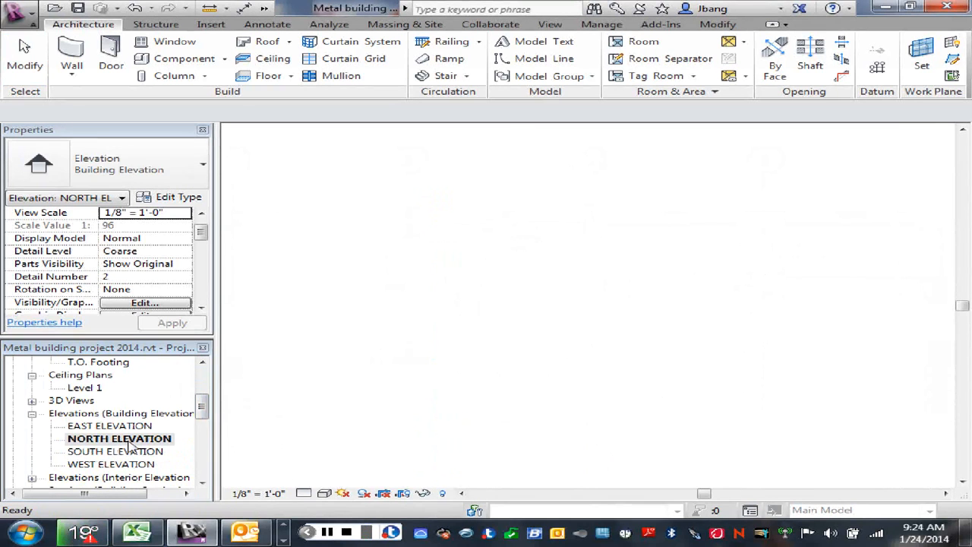
scroll(569, 387, "up", 5)
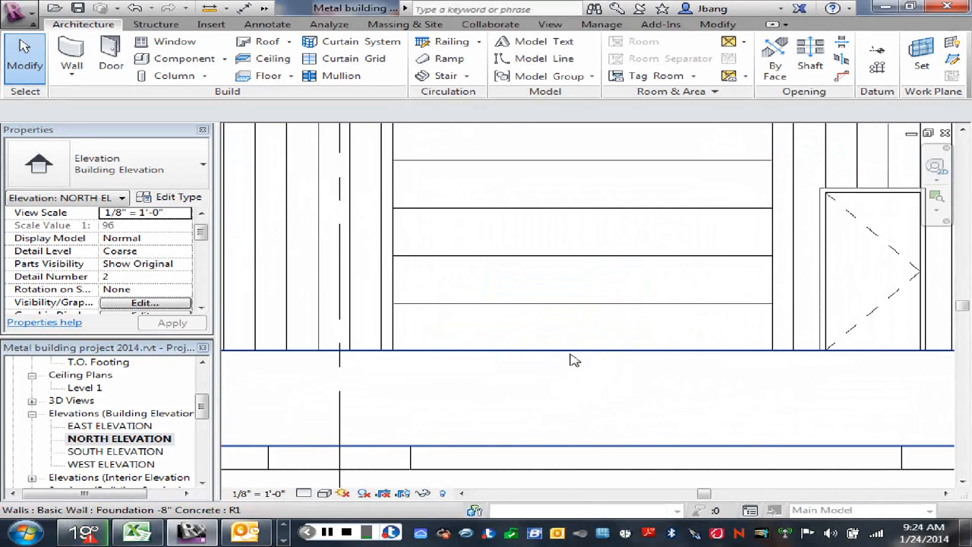
left_click(571, 354)
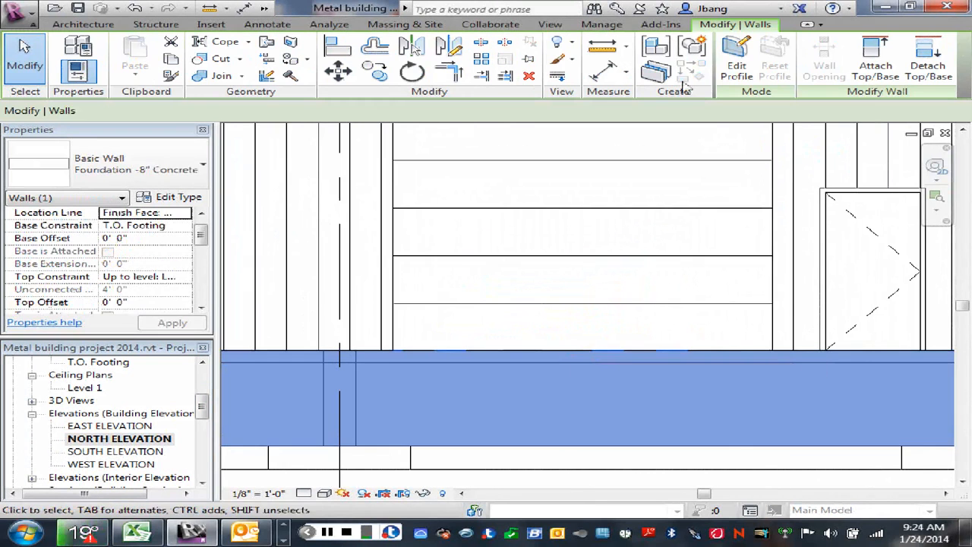
double_click(634, 401)
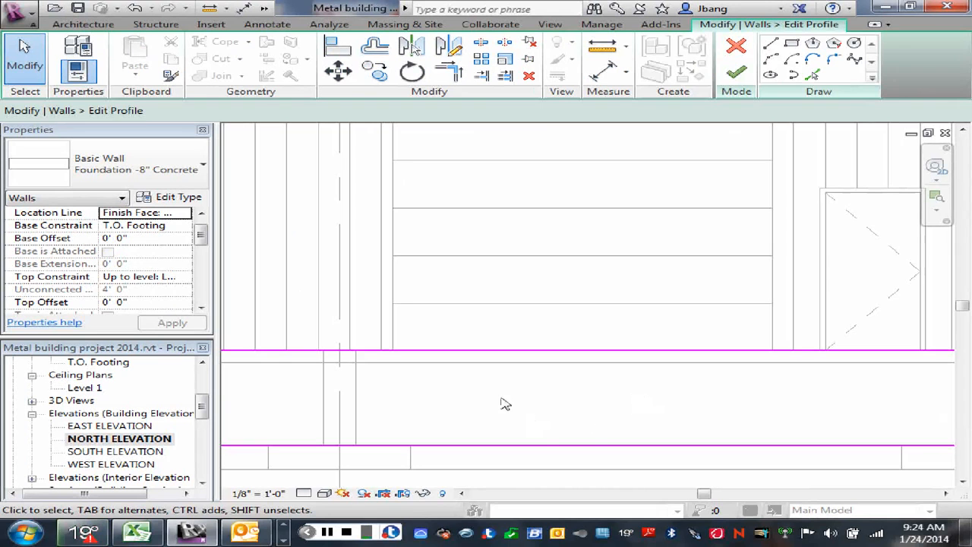
- Draw a chained 12'-0" wide notch outline below the overhead door, from the wall's top edge down to the 6" slab's underside
left_click(770, 44)
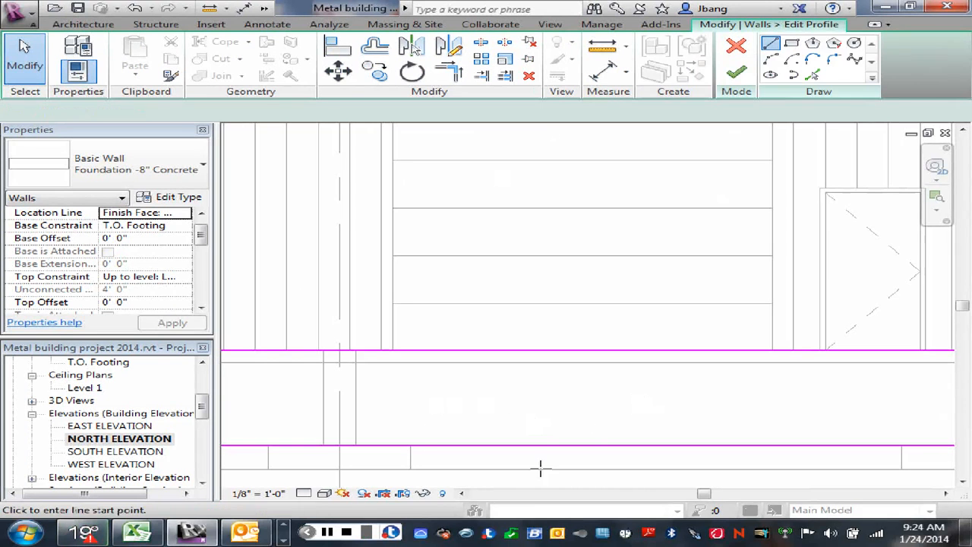
left_click(392, 350)
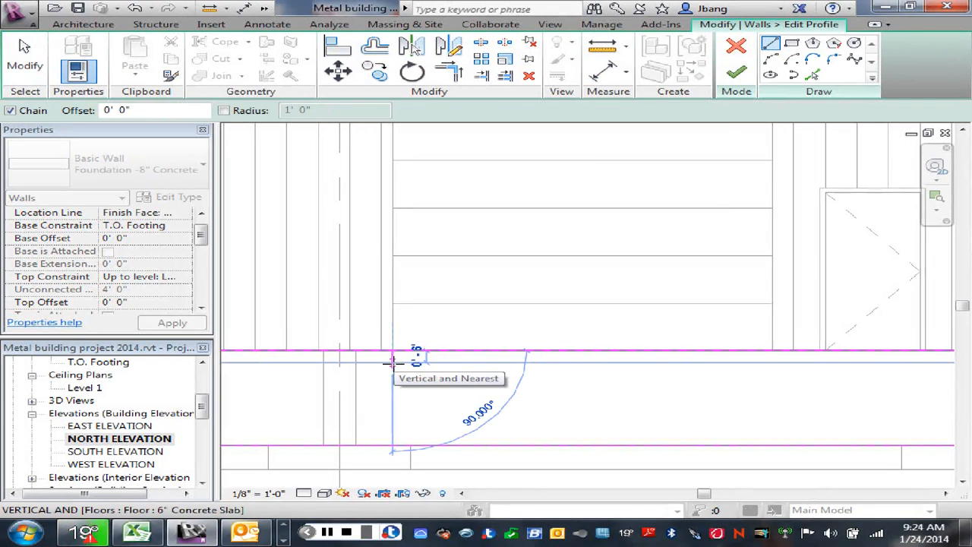
left_click(773, 364)
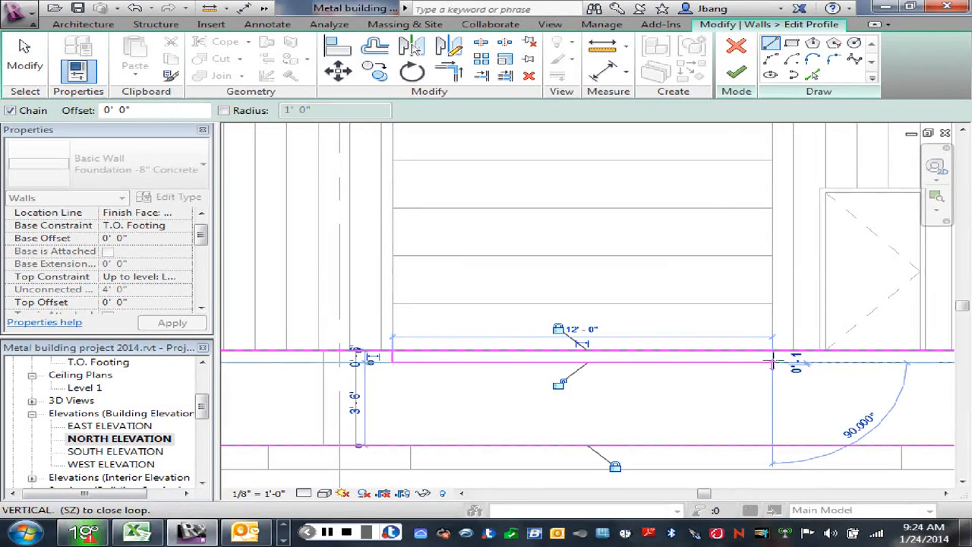
key("Escape")
right_click(736, 332)
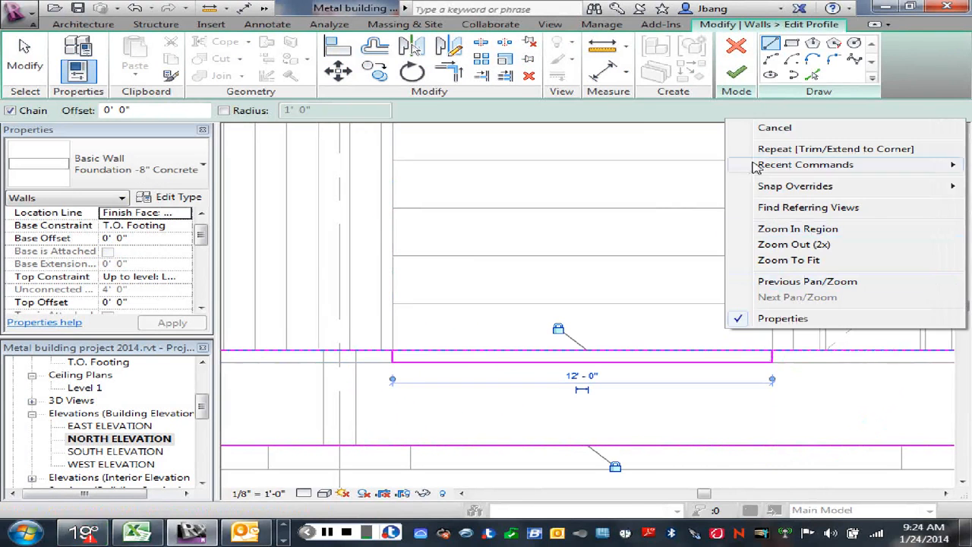
left_click(777, 129)
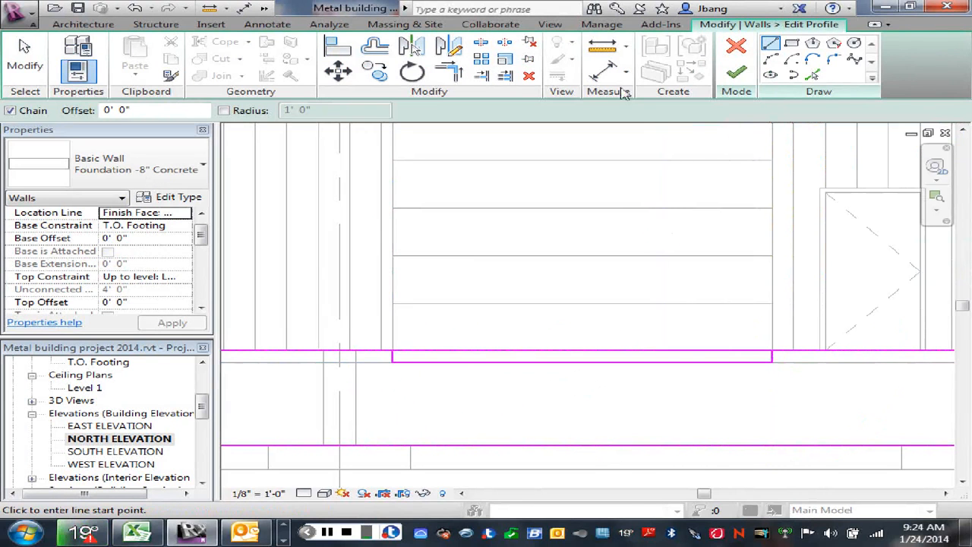
- Split the wall profile's top line above the notch and trim both halves to the notch's sides
left_click(481, 43)
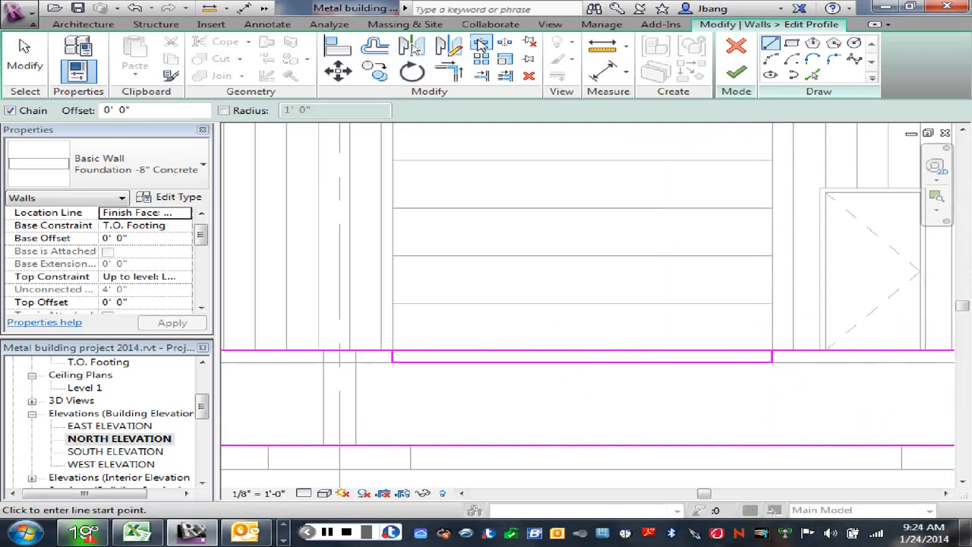
right_click(601, 335)
left_click(649, 160)
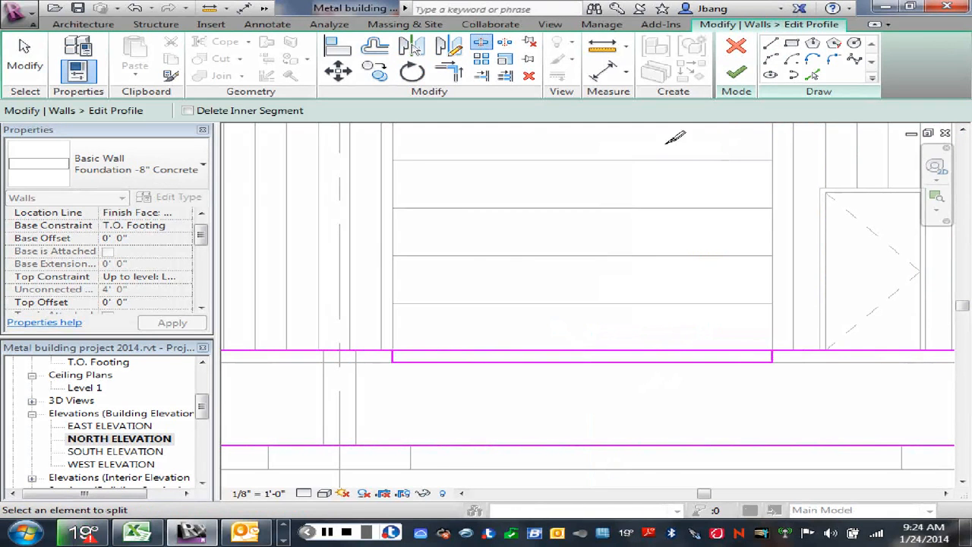
left_click(450, 72)
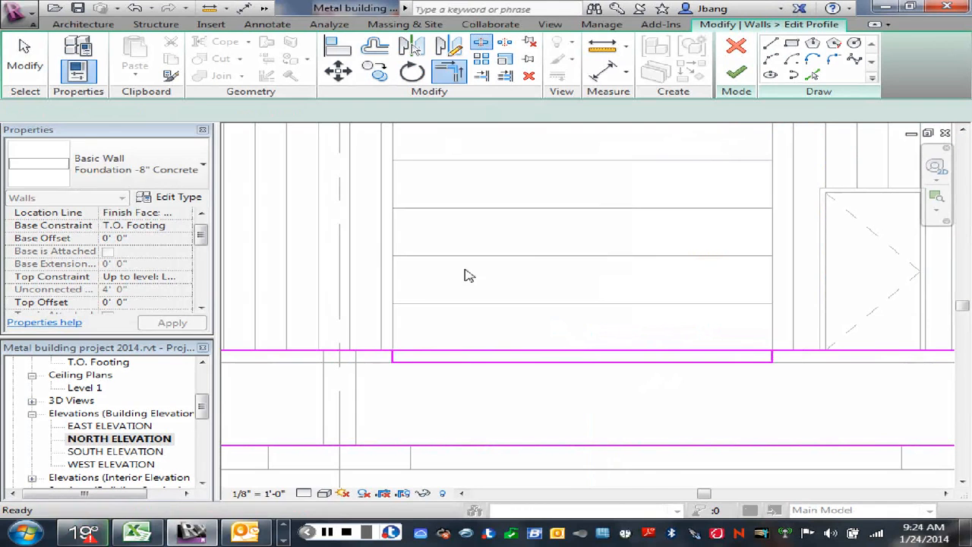
left_click(392, 358)
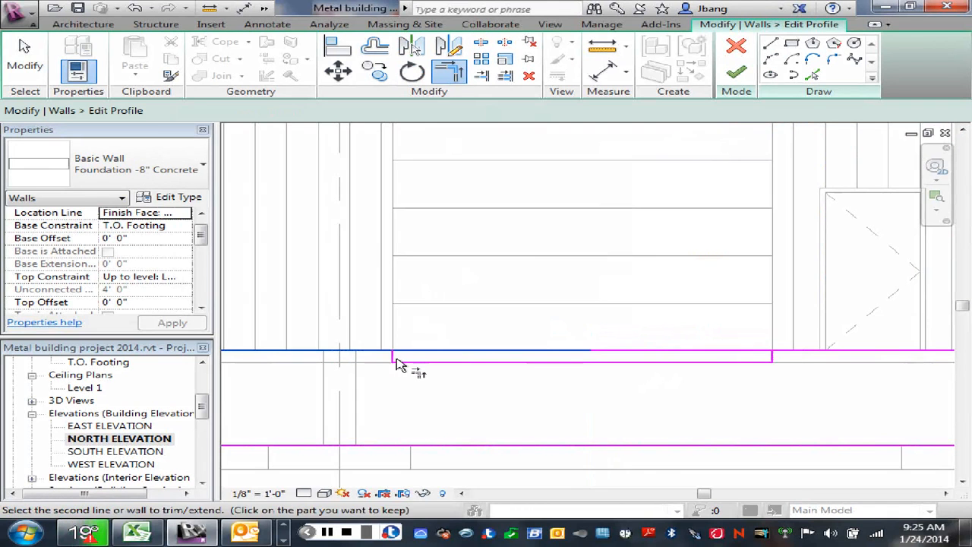
left_click(788, 360)
right_click(709, 316)
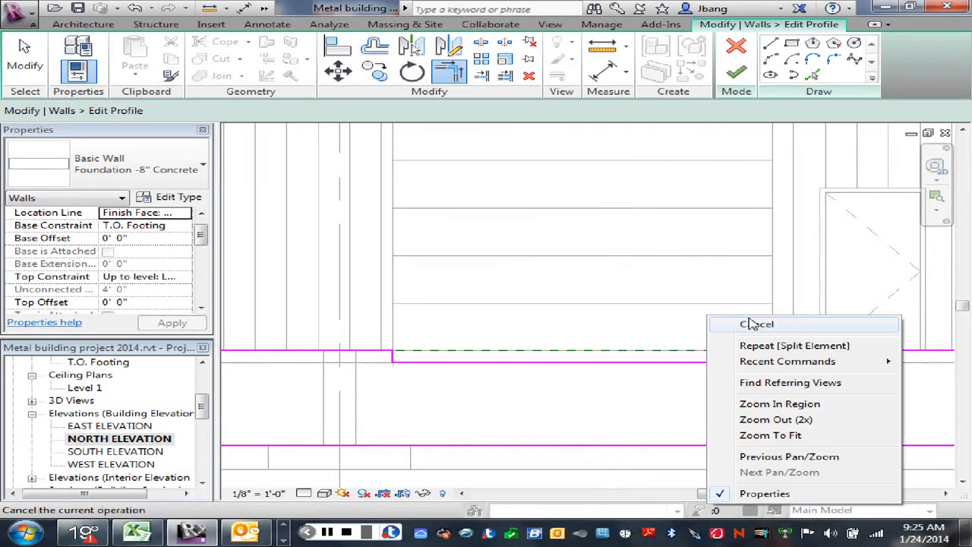
left_click(751, 324)
- Finish the foundation wall's profile edit and deselect the wall
right_click(669, 266)
left_click(688, 275)
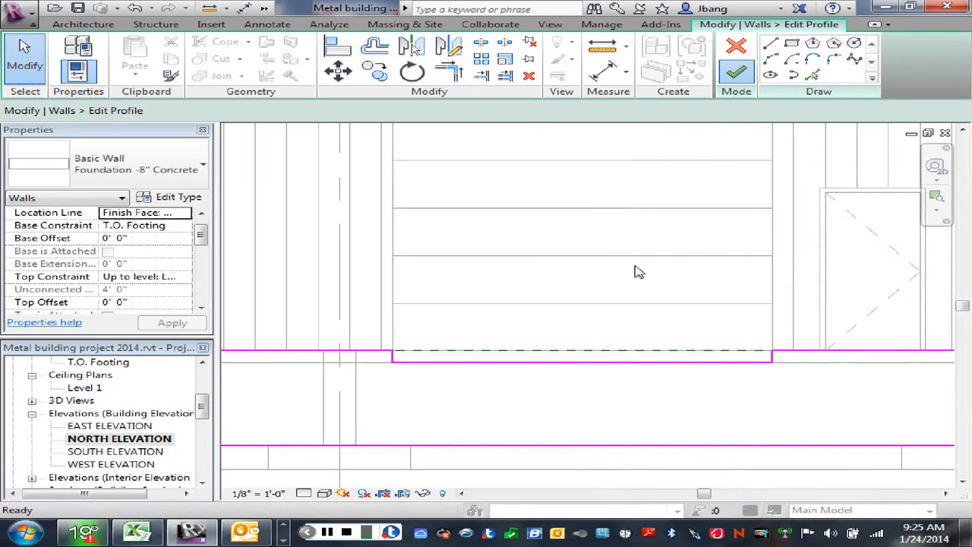
scroll(636, 272, "down", 2)
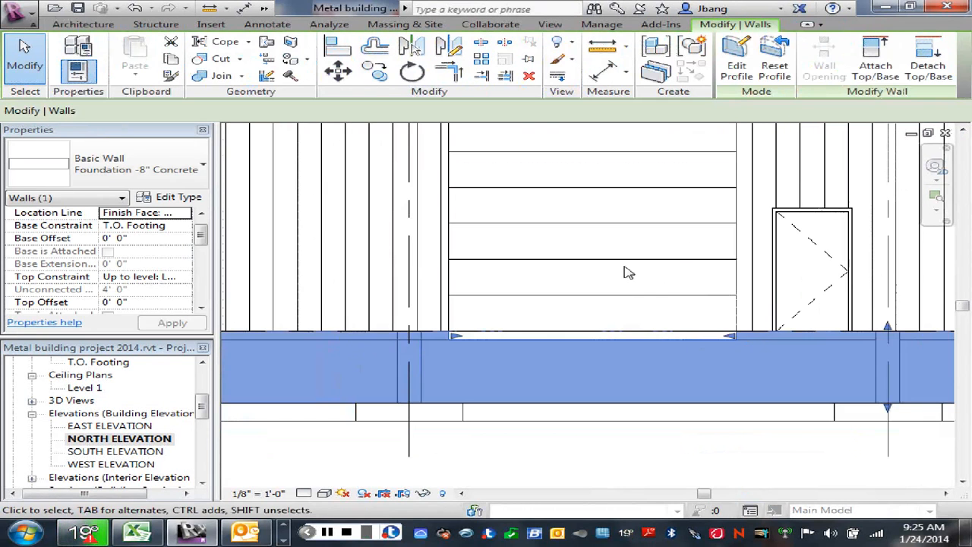
left_click(677, 251)
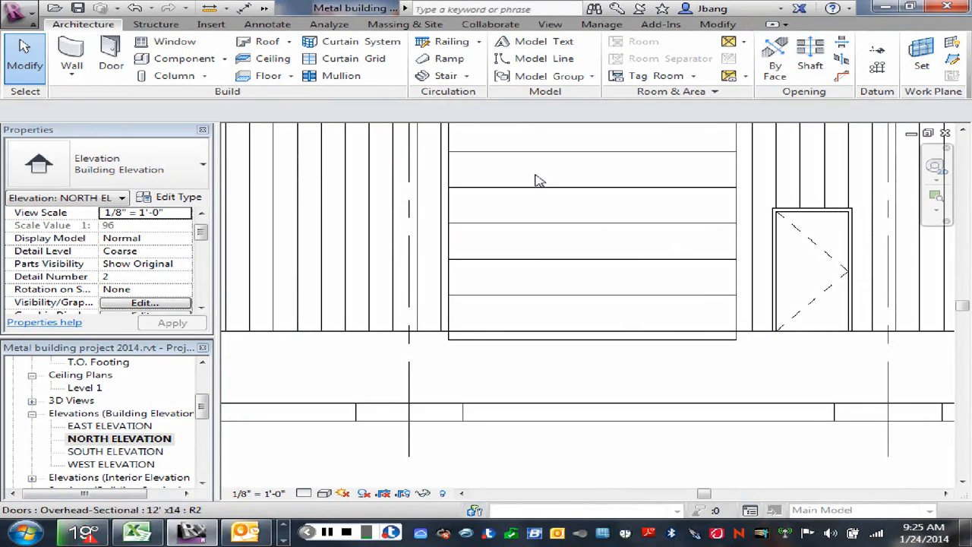
- Undo the foundation wall's notch edit and discard the remaining profile sketch
left_click(134, 9)
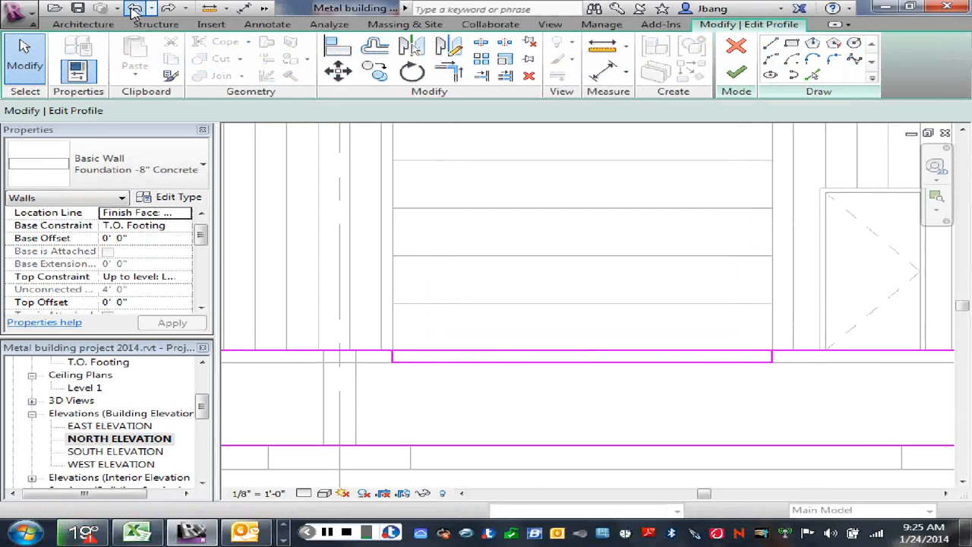
left_click(134, 11)
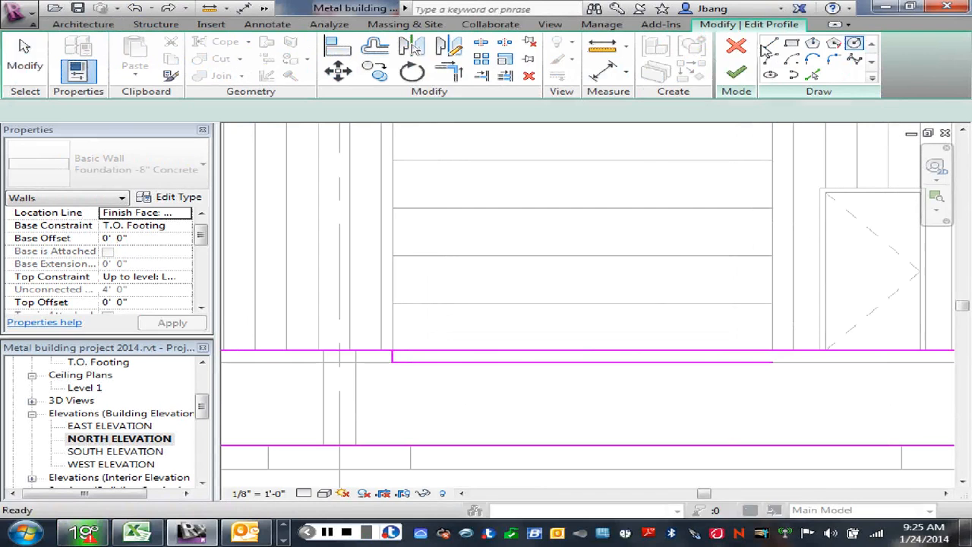
left_click(736, 47)
left_click(541, 283)
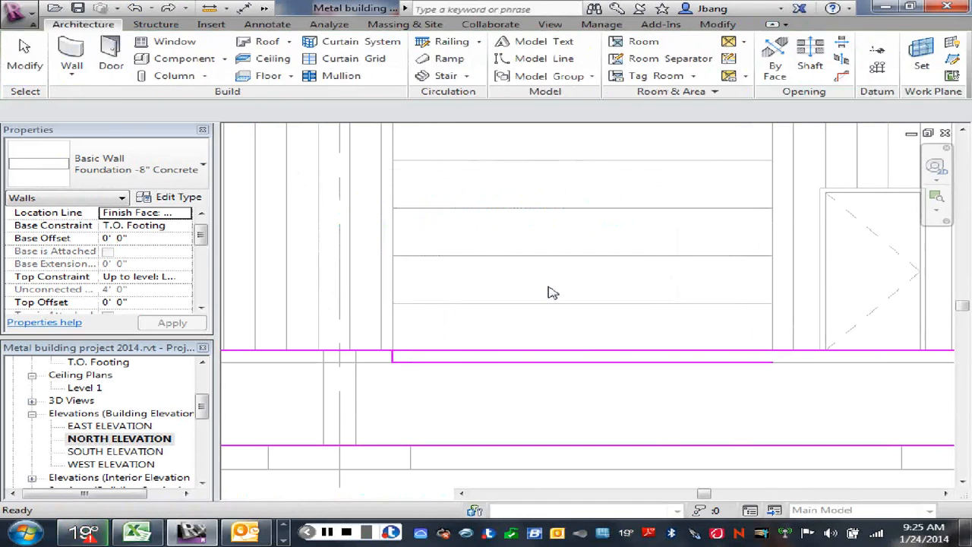
left_click(553, 295)
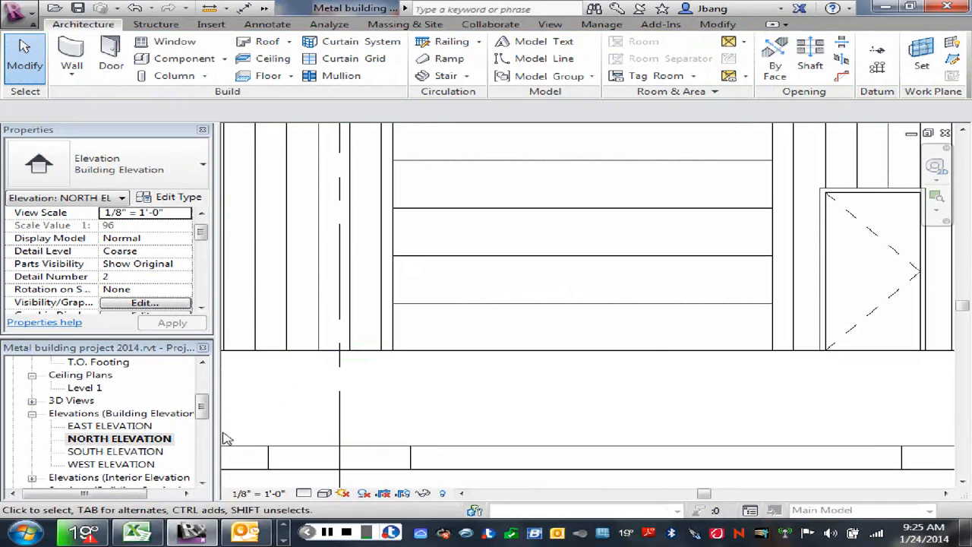
- Return to the FOUNDATION PLAN view and examine the slab areas and surrounding foundation walls
scroll(203, 425, "down", 3)
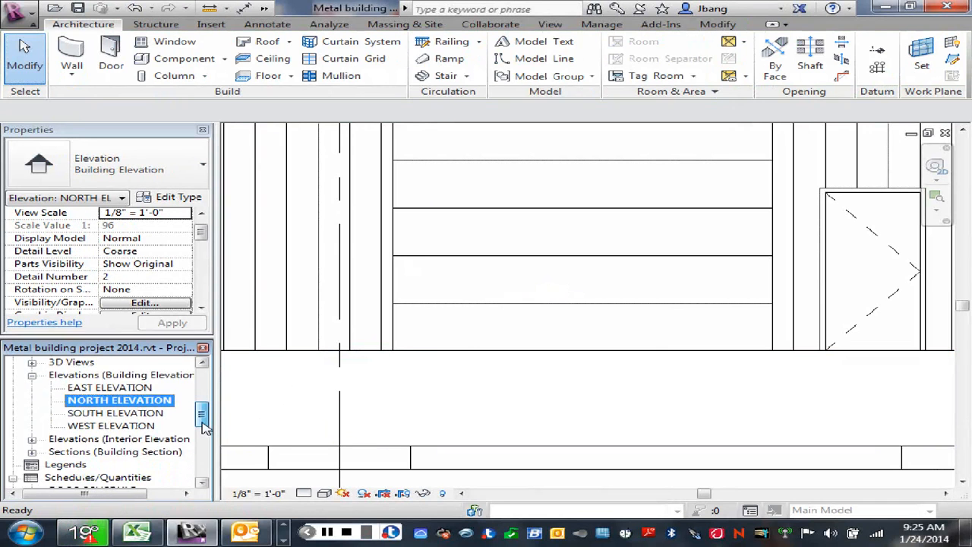
left_click_drag(204, 425, 204, 392)
double_click(126, 400)
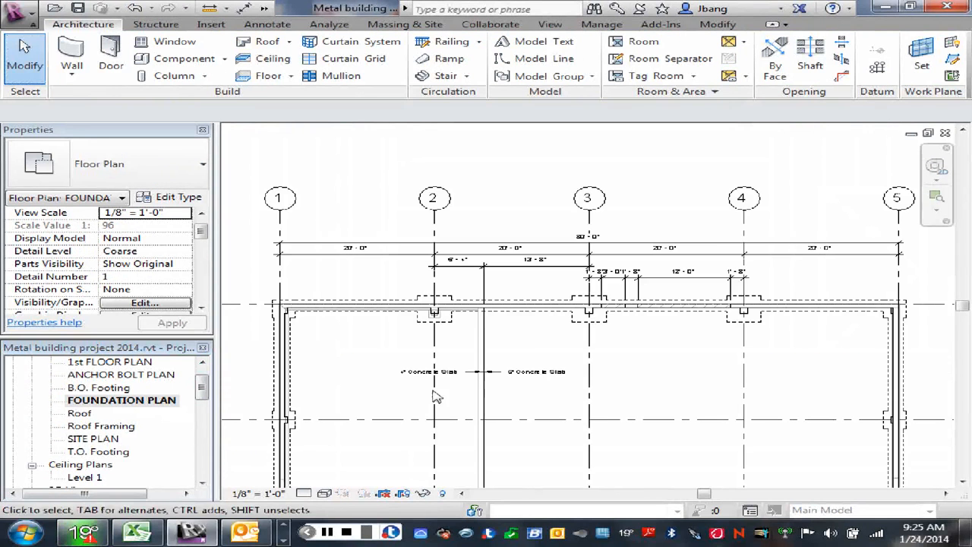
scroll(553, 396, "down", 3)
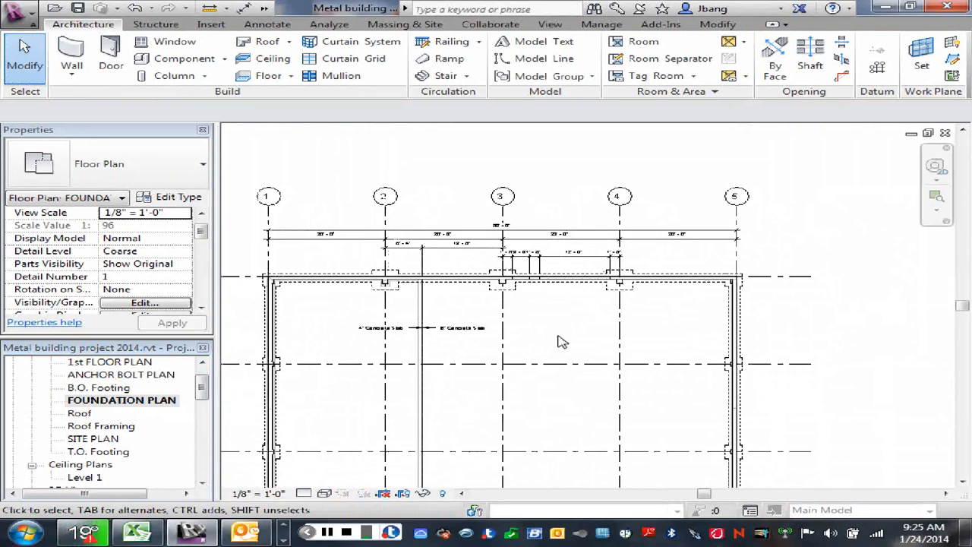
middle_click_drag(558, 342, 630, 261)
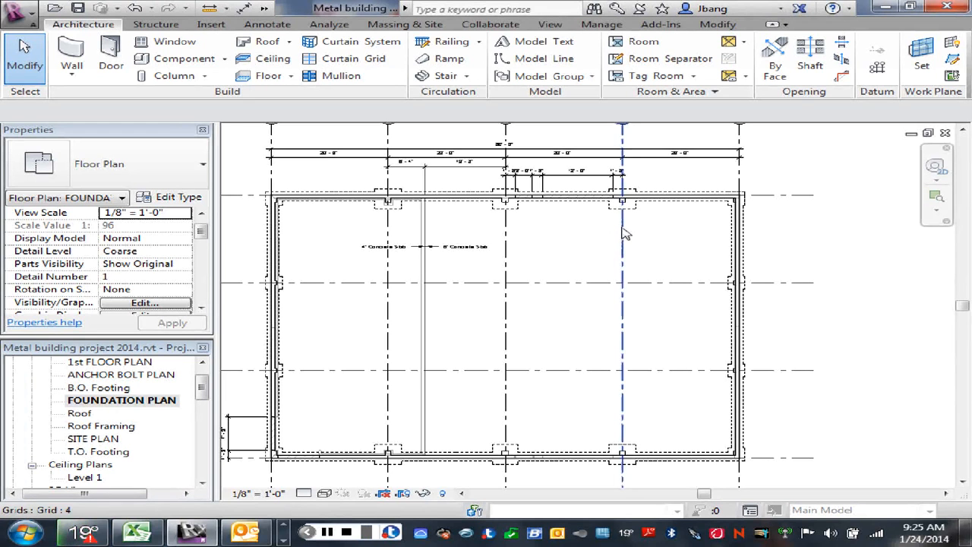
scroll(550, 330, "up", 1)
middle_click_drag(550, 330, 567, 302)
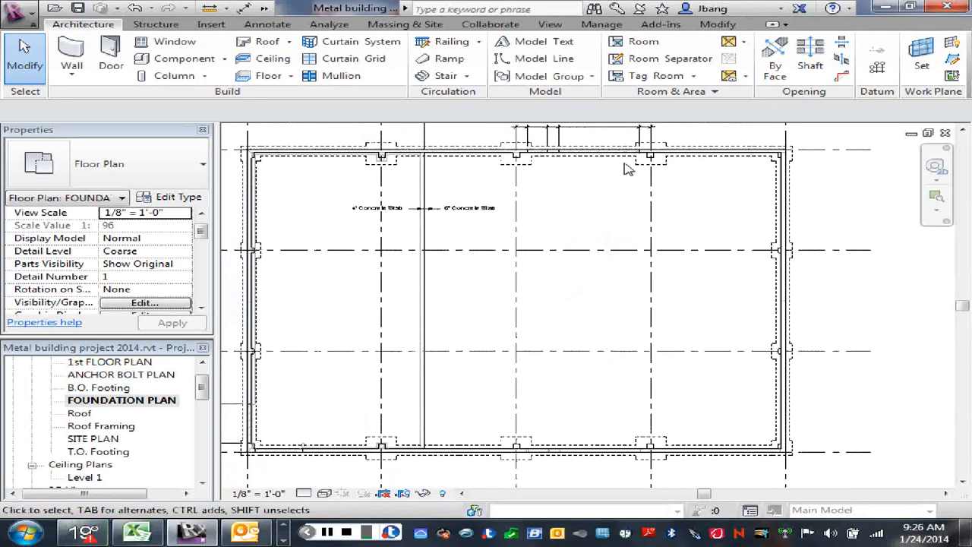
right_click(697, 193)
left_click(736, 203)
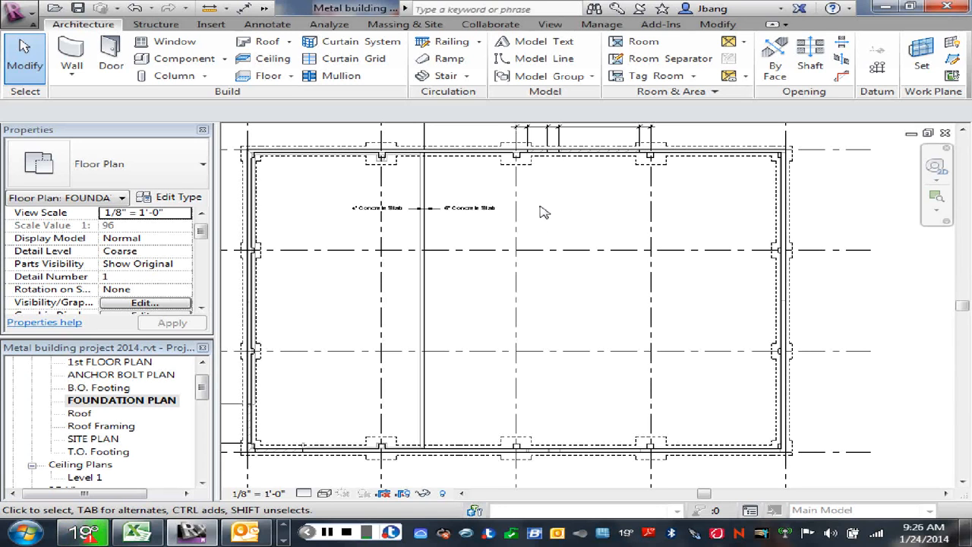
- Draw a diagonal Thin Lines detail line about 13' long from the grid A/3 pier's corner into the 6" slab area
scroll(545, 194, "up", 1)
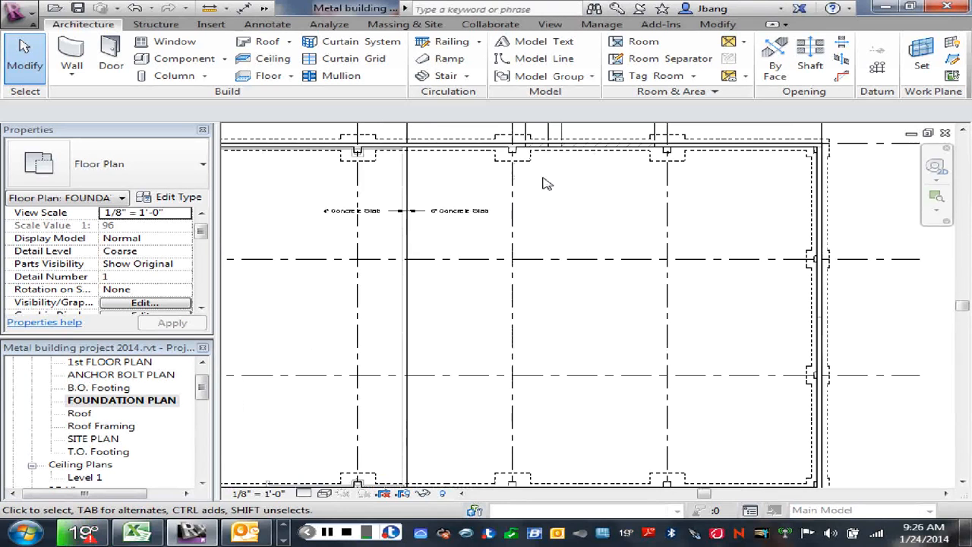
left_click(266, 25)
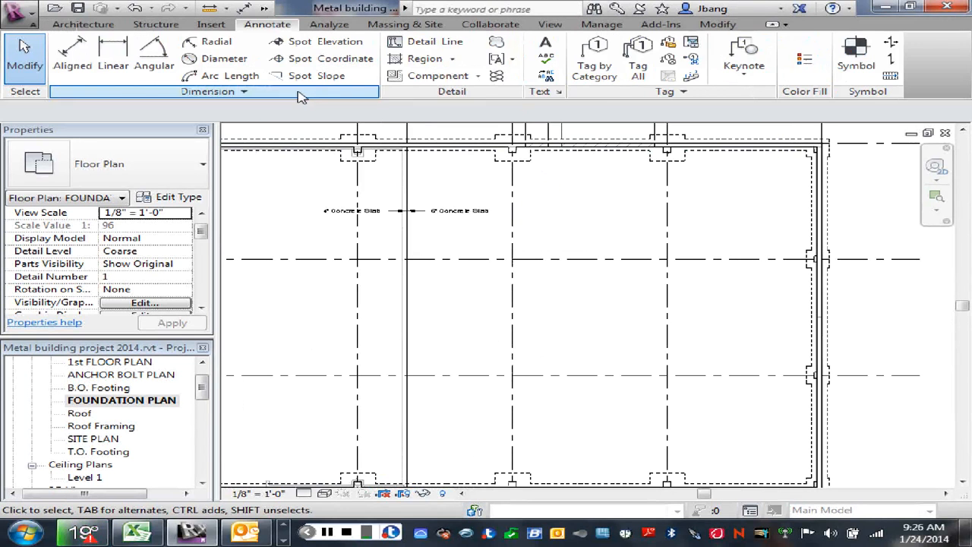
left_click(433, 41)
scroll(513, 152, "up", 2)
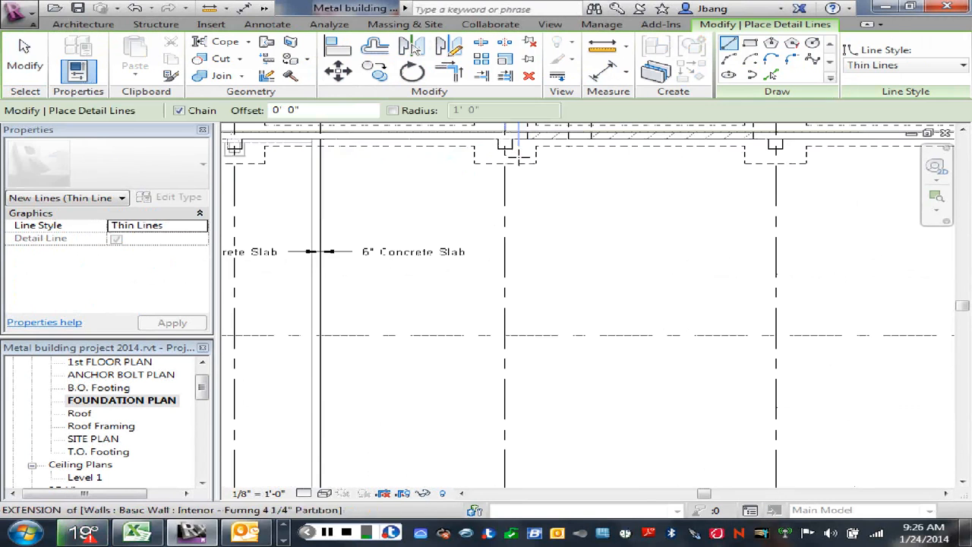
left_click(510, 146)
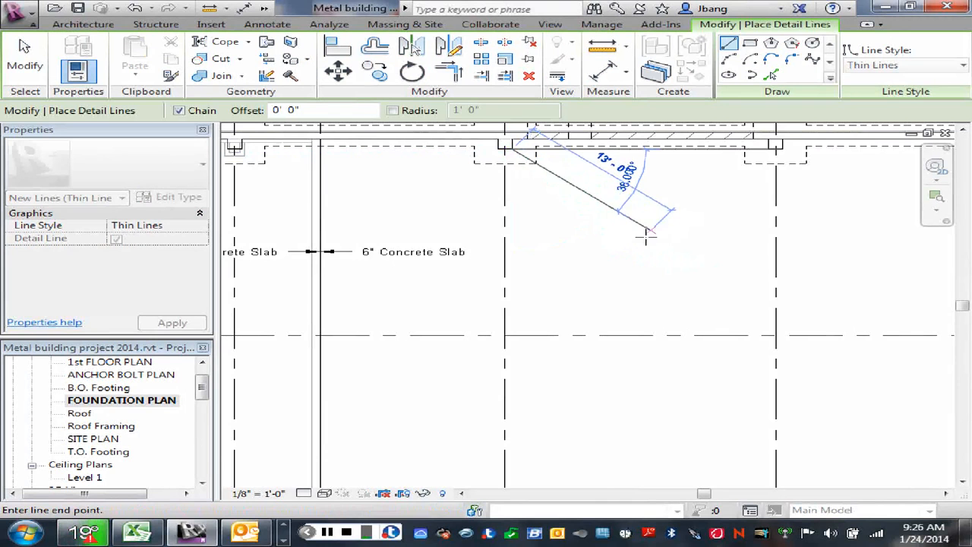
left_click(635, 244)
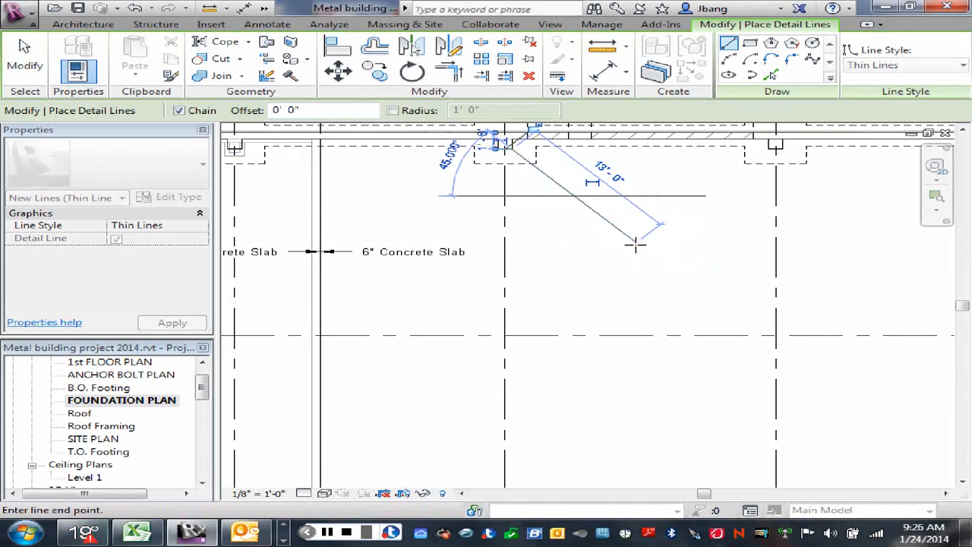
right_click(661, 217)
left_click(720, 225)
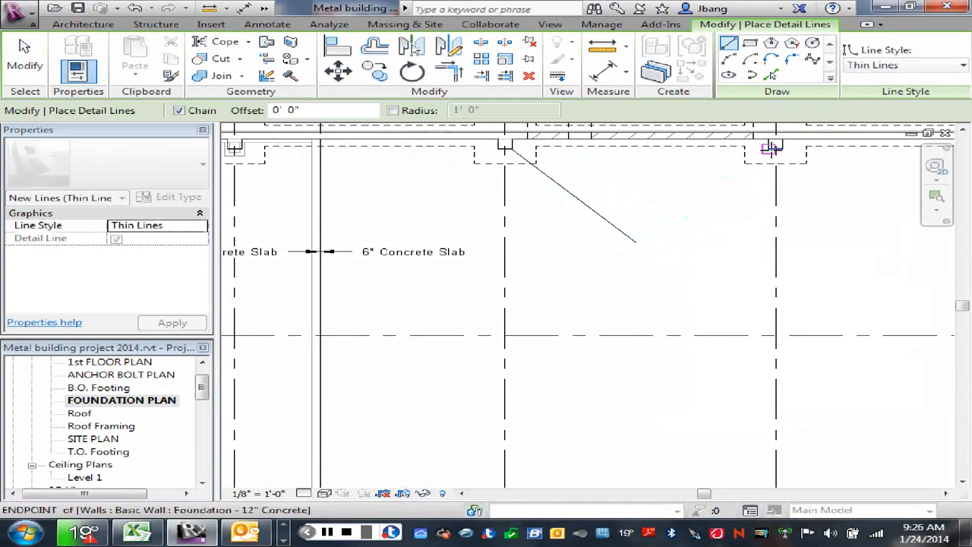
- Draw a second diagonal detail line about 11' long from the grid A/4 pier's corner toward the first line's end
left_click(774, 146)
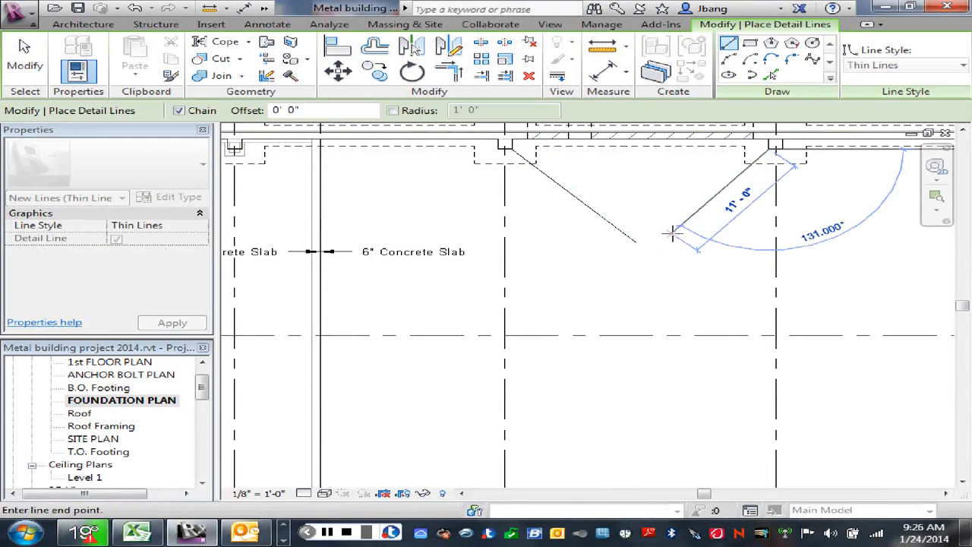
left_click(666, 229)
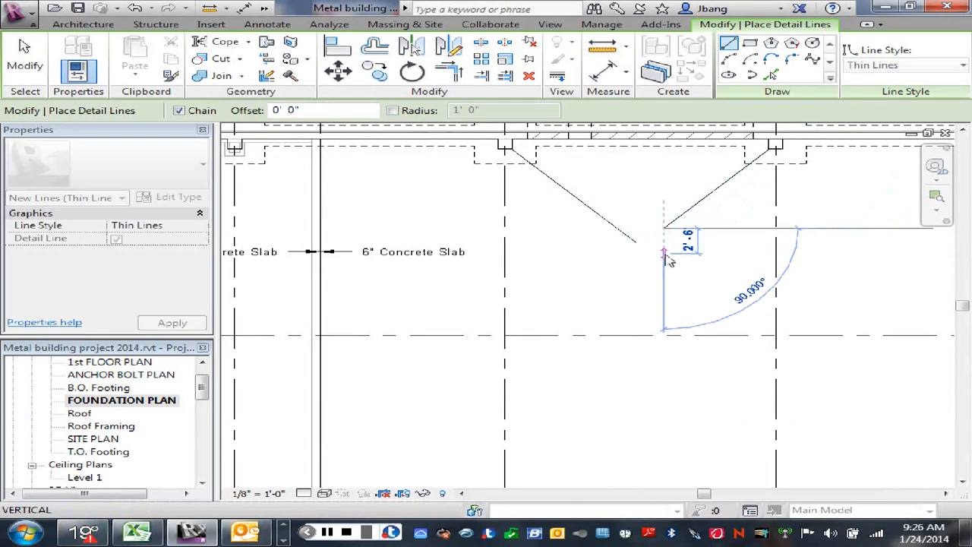
key("Escape")
key("Escape")
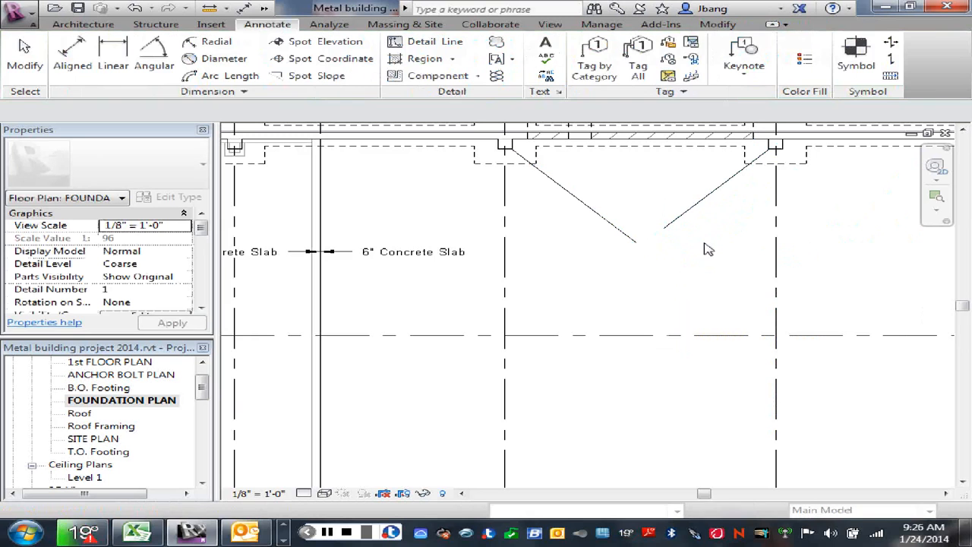
- Trim the two diagonal detail lines to a corner midway between grids 3 and 4
left_click(582, 204)
key("t")
key("r")
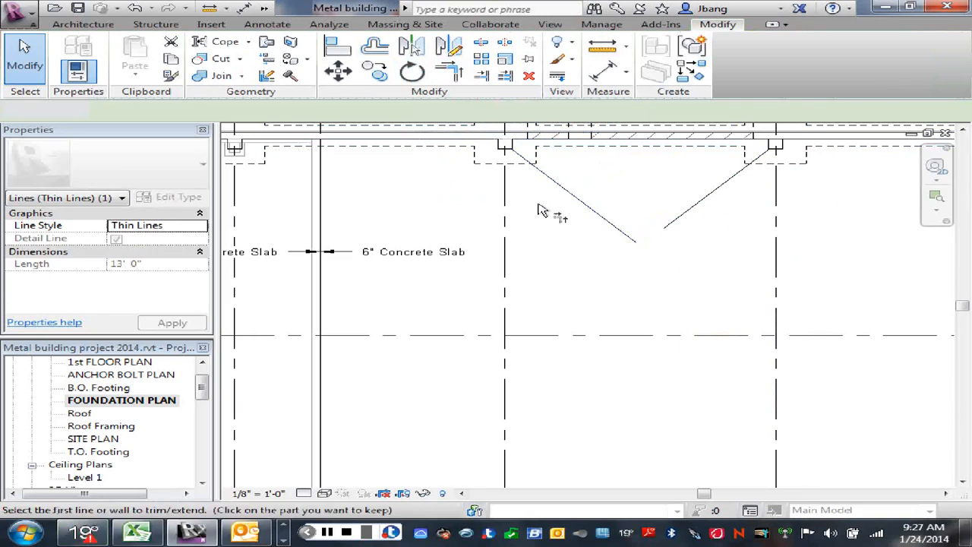
left_click(600, 213)
left_click(671, 222)
right_click(708, 257)
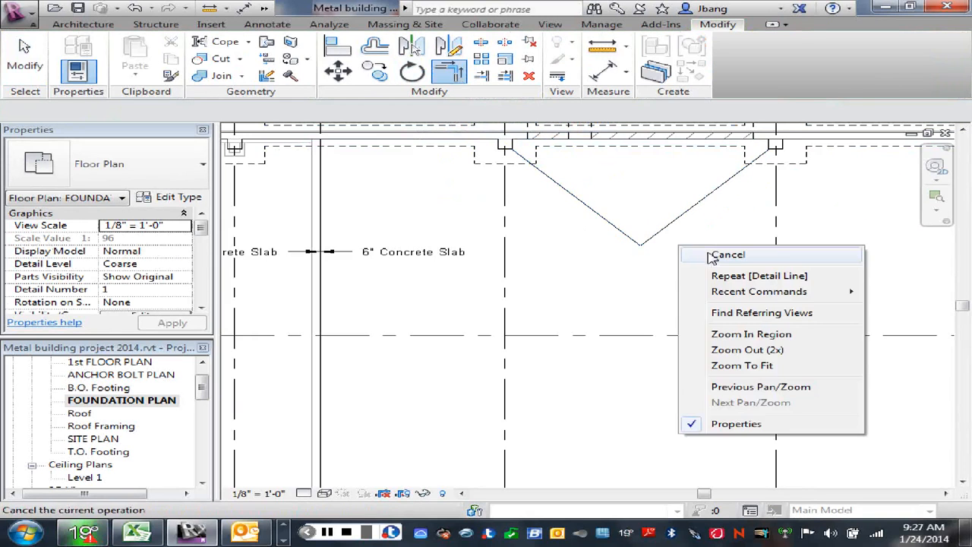
left_click(728, 255)
- Draw a vertical detail line about 39'-4" long from the diagonals' corner toward the foundation wall at grid D
scroll(711, 257, "down", 3)
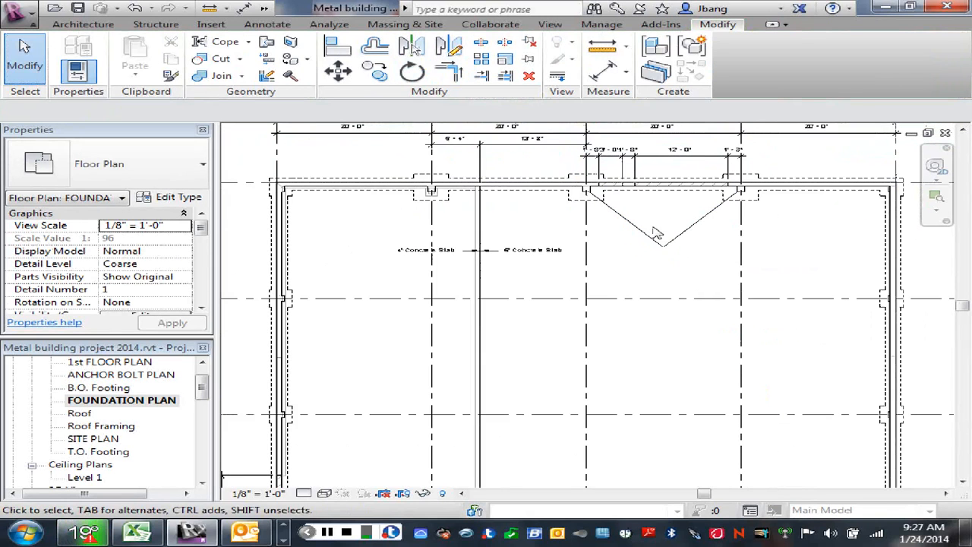
left_click(278, 28)
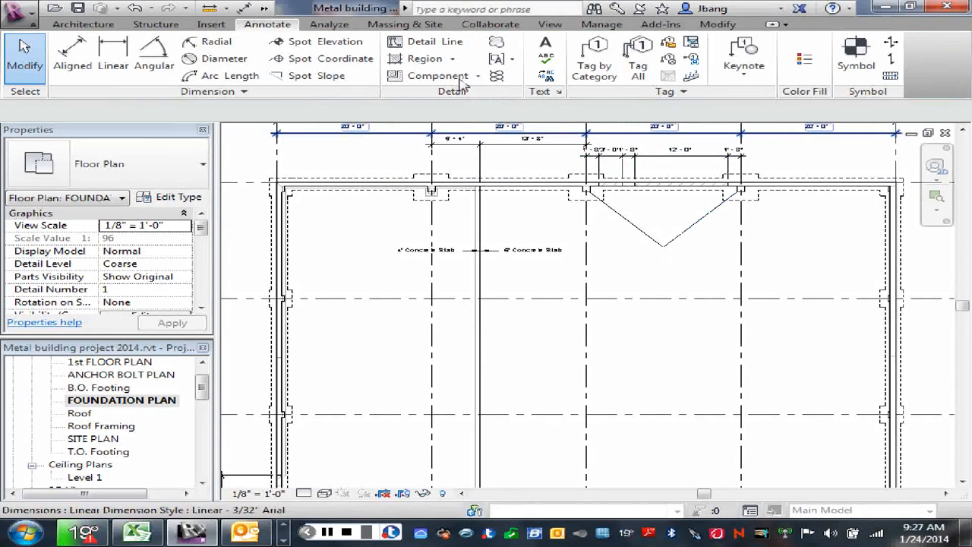
left_click(425, 41)
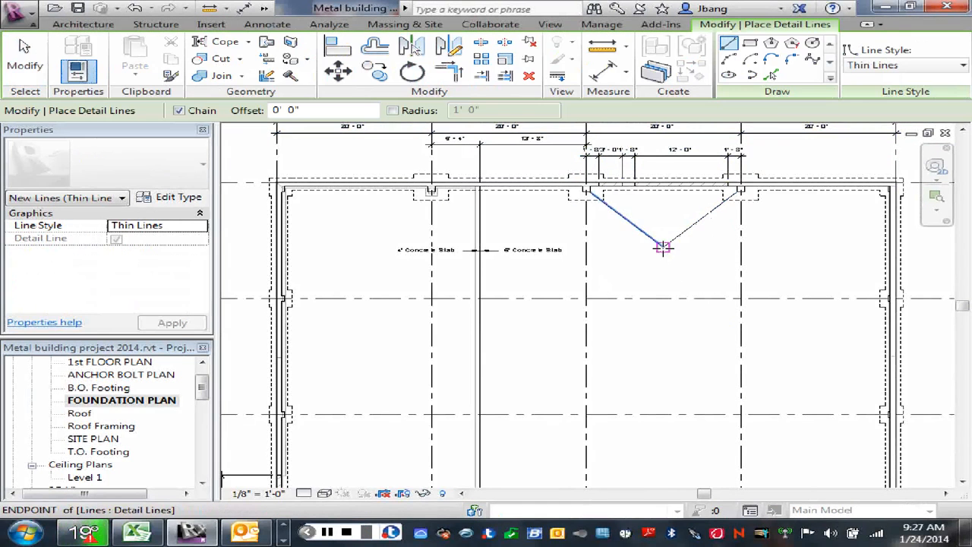
left_click(663, 248)
middle_click_drag(674, 403, 643, 303)
scroll(643, 303, "down", 1)
left_click(625, 350)
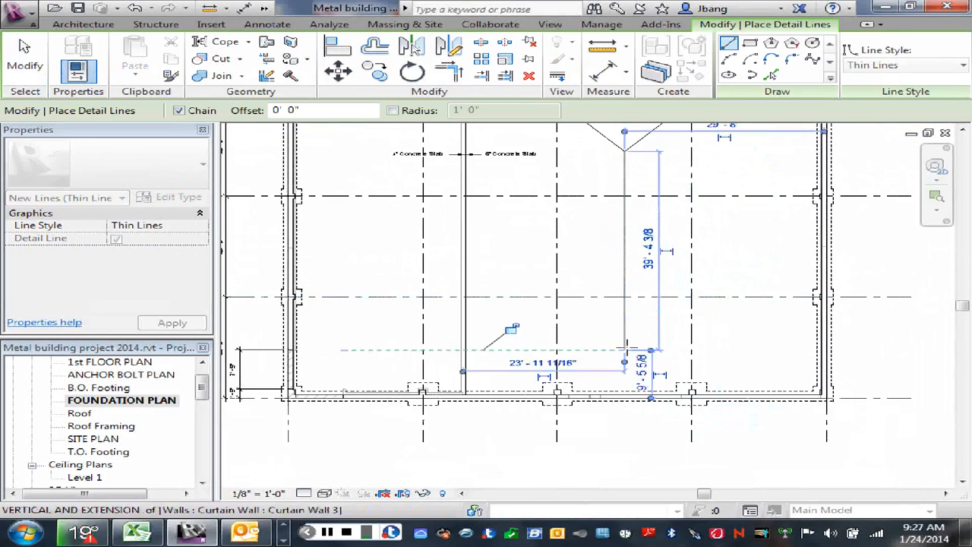
right_click(642, 322)
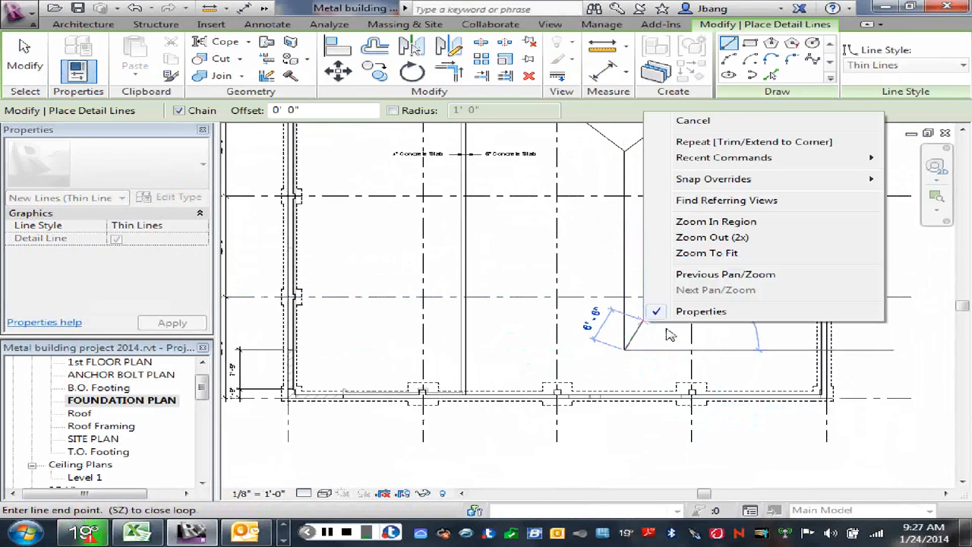
left_click(700, 125)
- Mirror a copy of the two diagonal detail lines about a horizontal axis drawn from the wall's midpoint between grids B and C
scroll(662, 264, "down", 4)
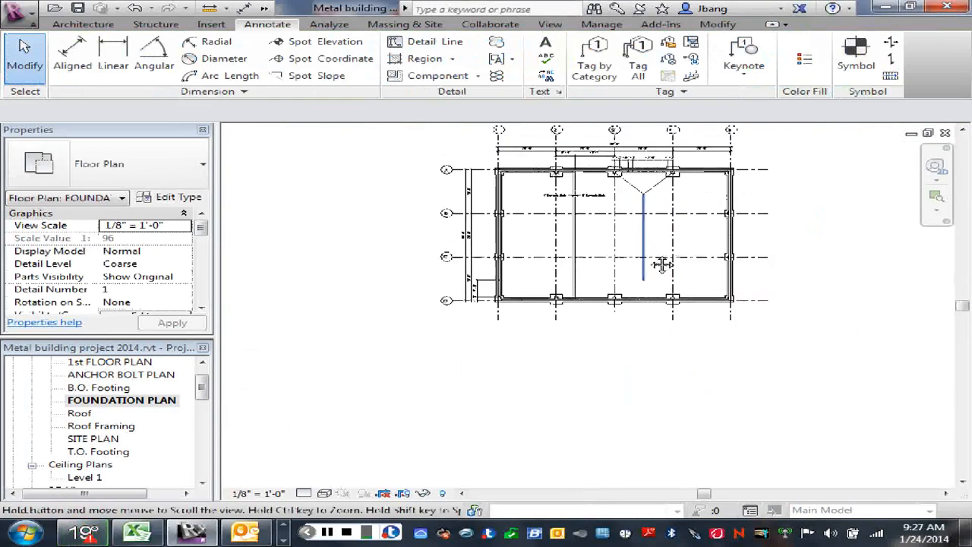
middle_click_drag(662, 264, 659, 293)
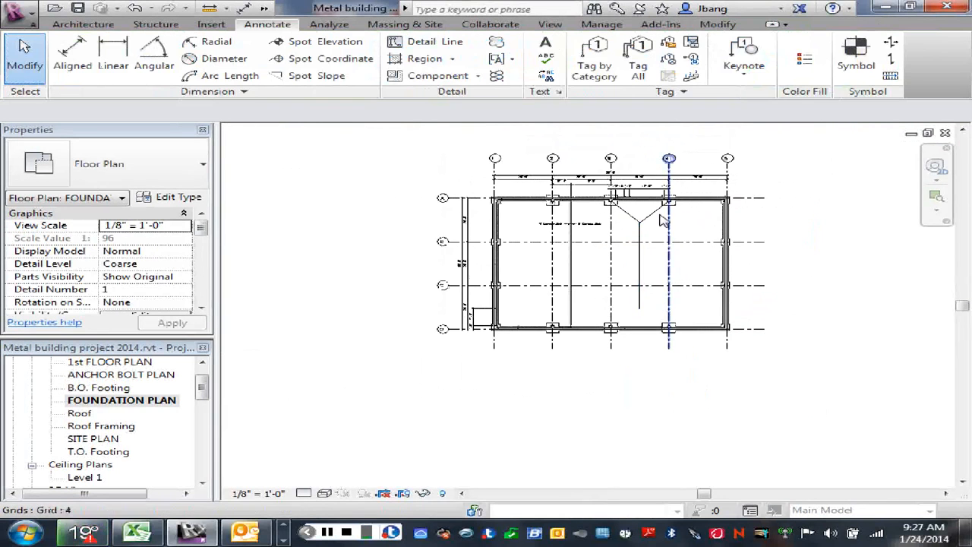
scroll(658, 226, "up", 2)
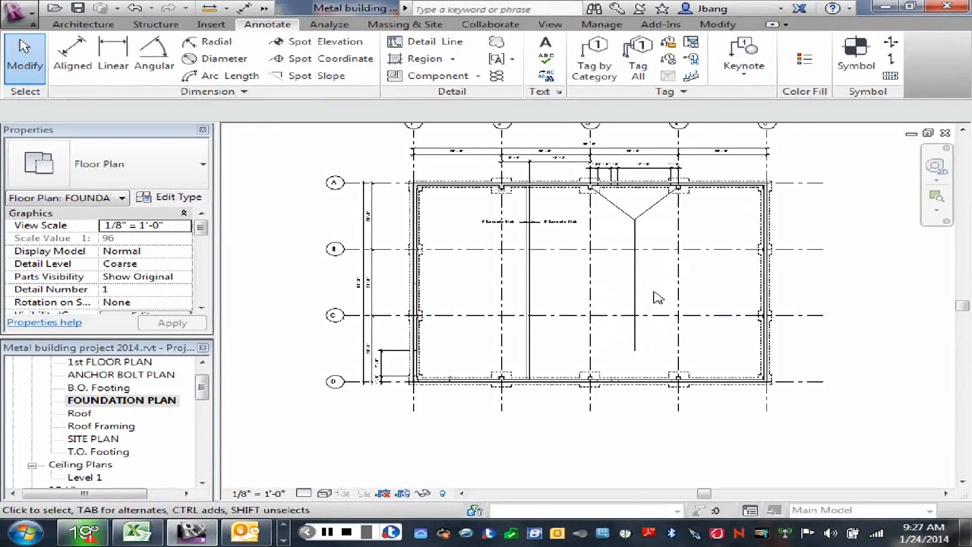
scroll(649, 319, "up", 1)
middle_click_drag(667, 302, 667, 294)
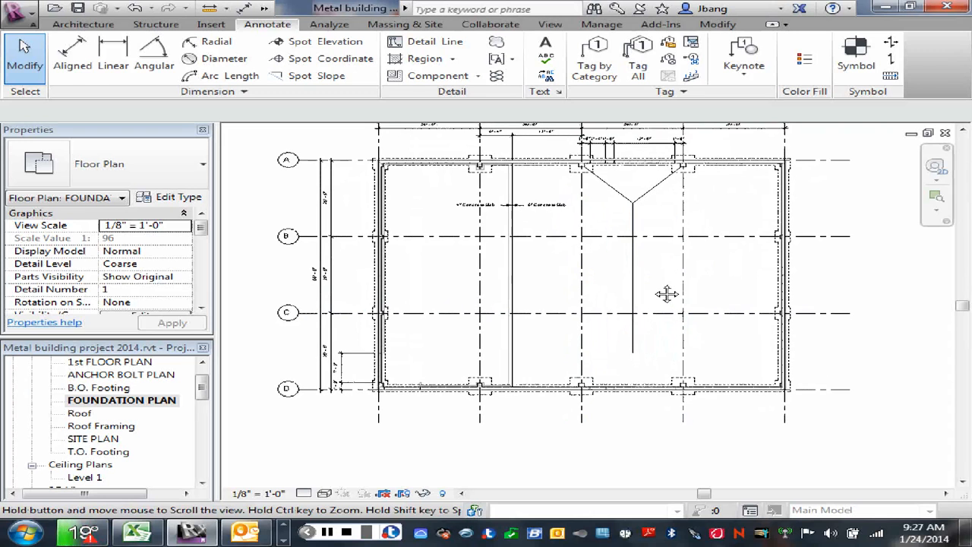
left_click(621, 199)
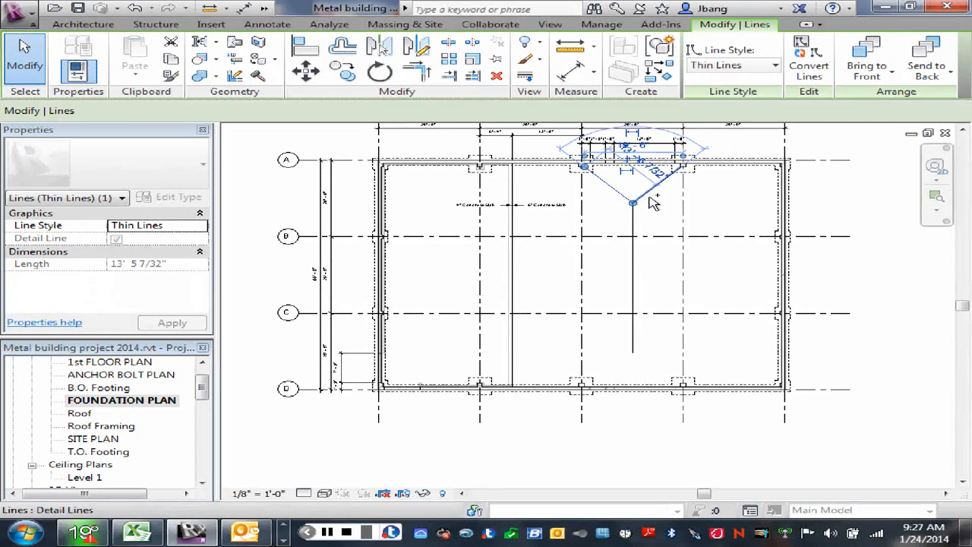
left_click(607, 184, "ctrl")
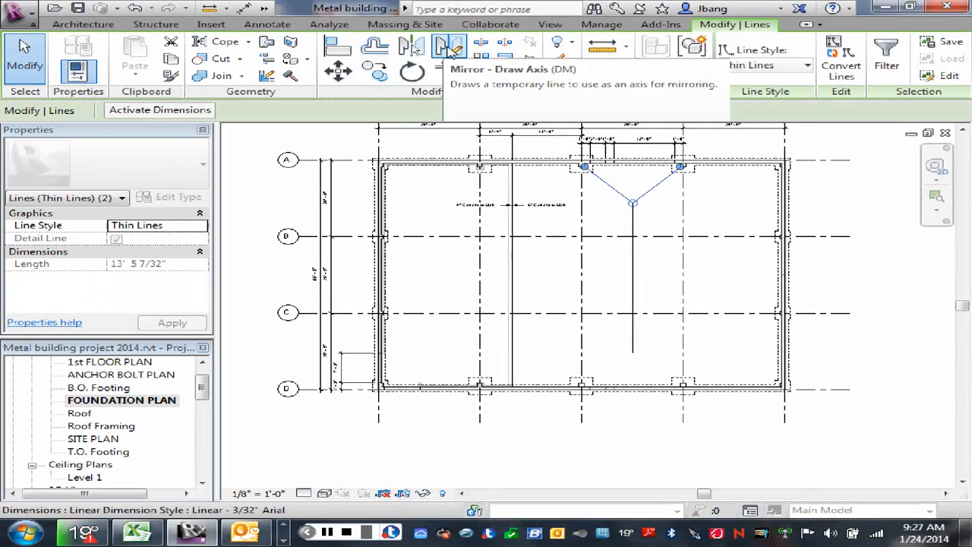
left_click(447, 45)
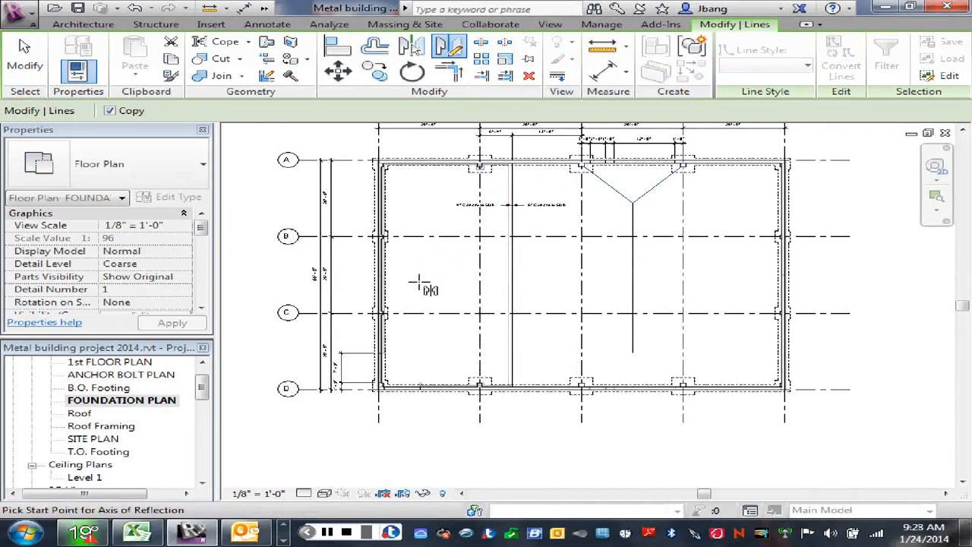
scroll(413, 282, "up", 2)
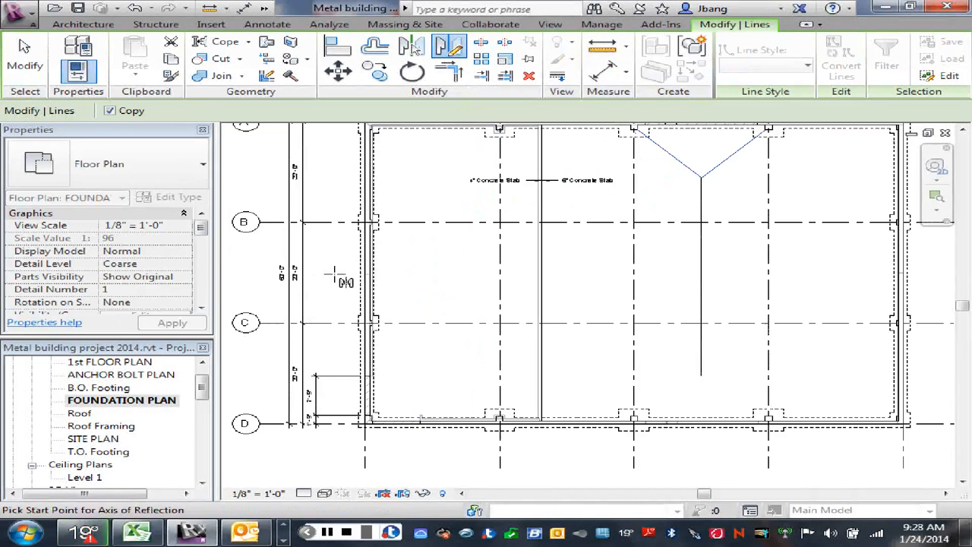
left_click(365, 275)
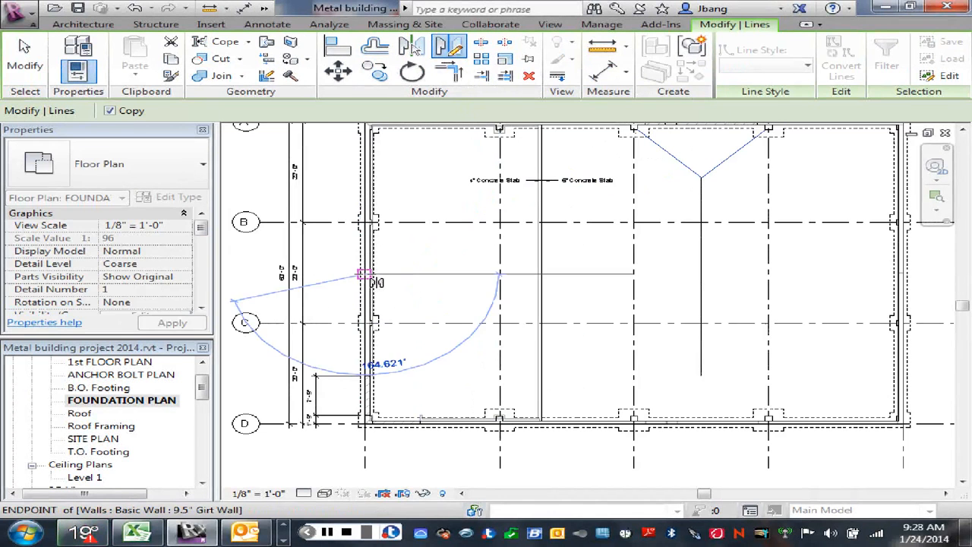
left_click(424, 275)
right_click(437, 278)
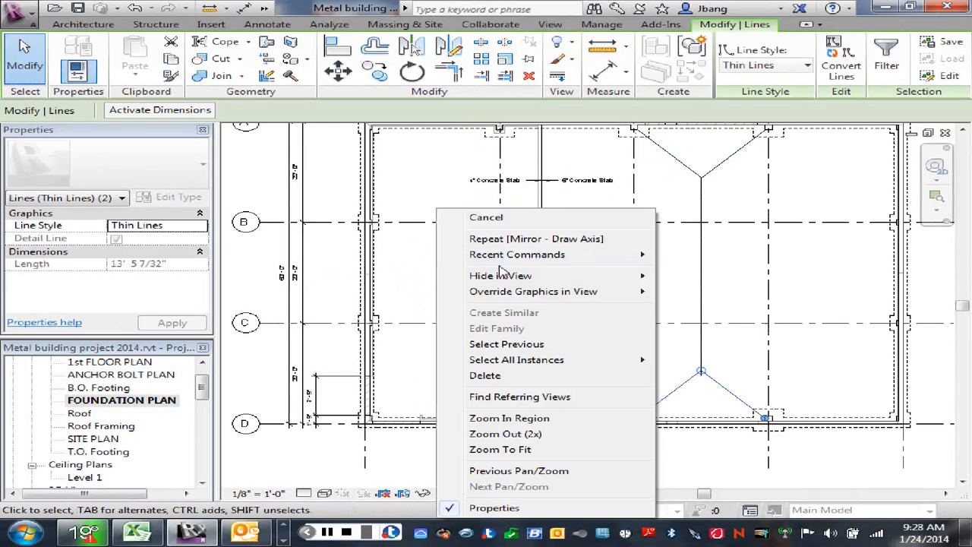
left_click(493, 219)
- Move the mirrored diagonal at grid 4 up by the offset from the foundation wall's face to the pier's inner corner
scroll(679, 395, "up", 2)
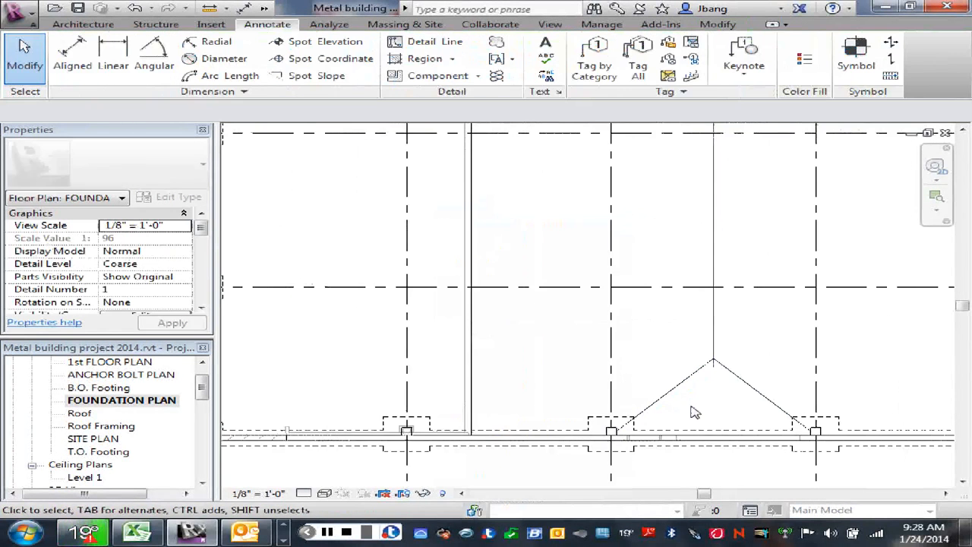
scroll(691, 408, "up", 2)
middle_click_drag(692, 411, 597, 337)
scroll(598, 337, "up", 1)
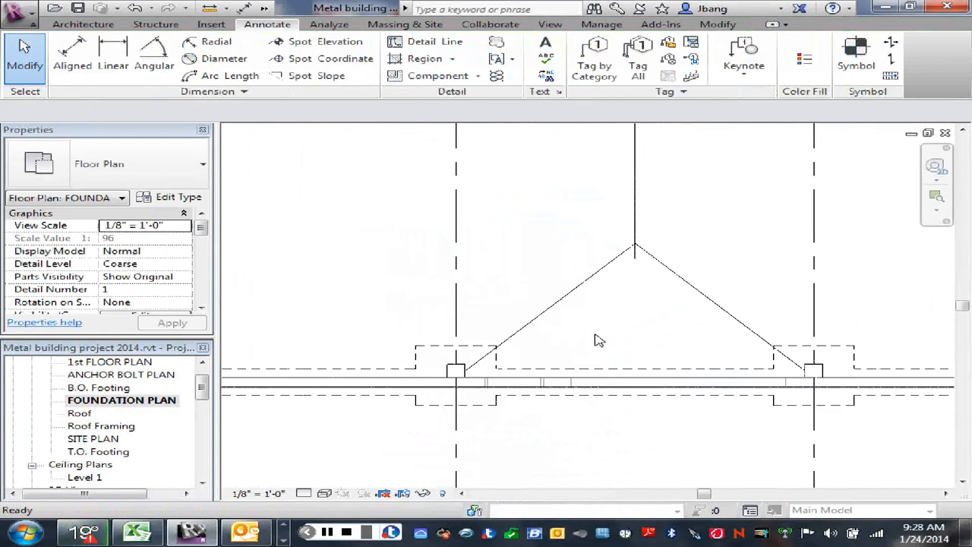
left_click(543, 319)
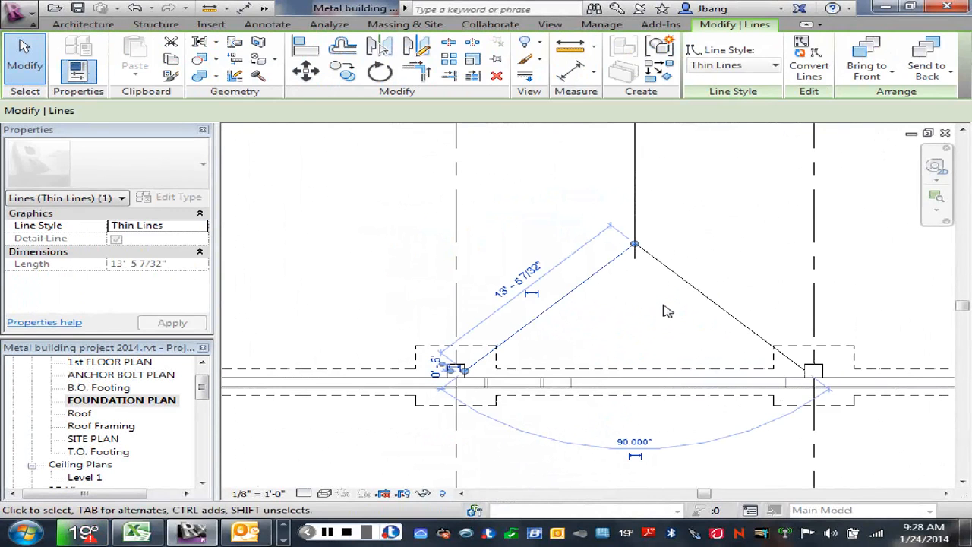
left_click(725, 310)
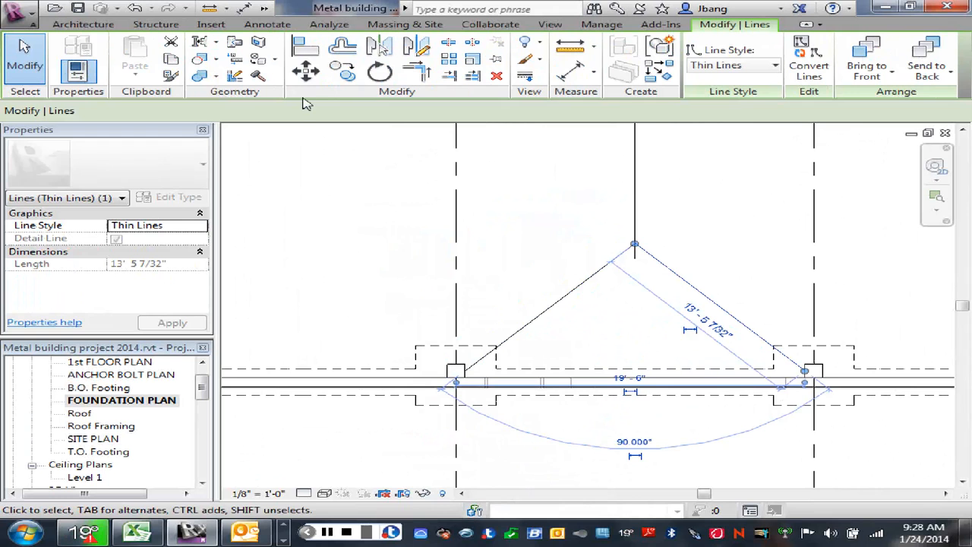
left_click(306, 70)
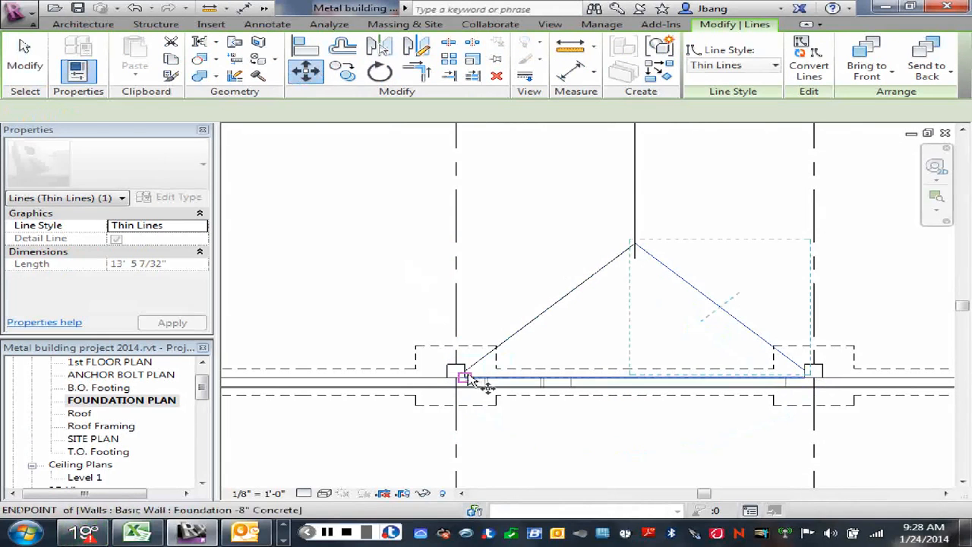
left_click(467, 376)
left_click(465, 364)
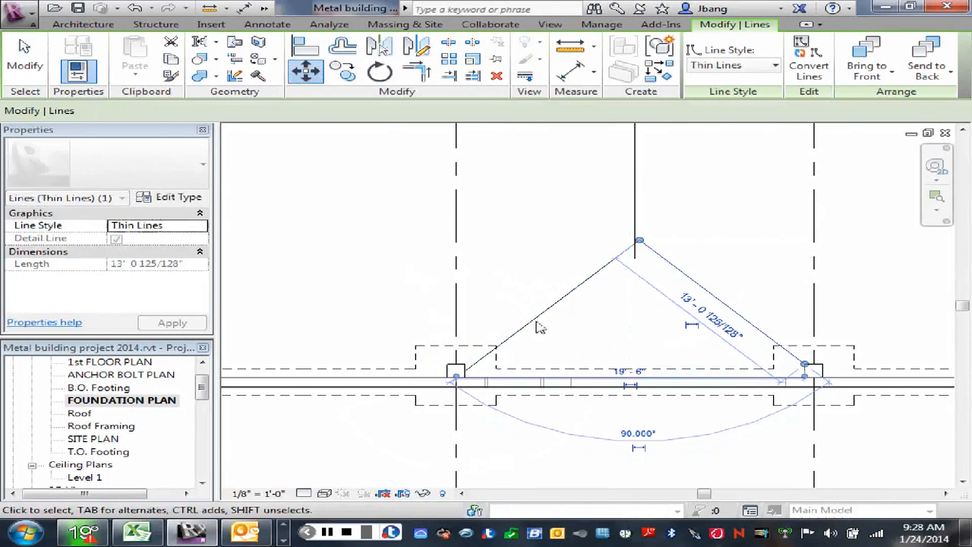
left_click(634, 318)
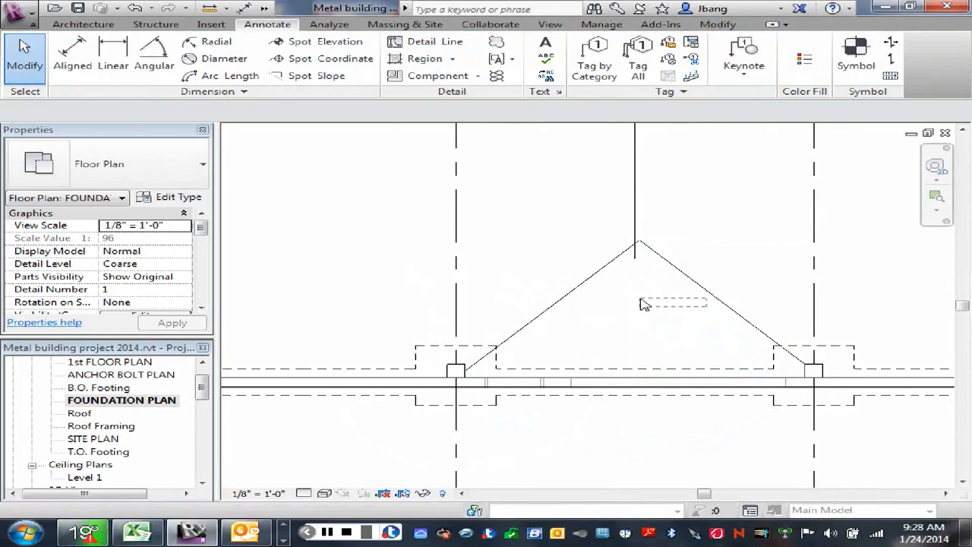
- Move the mirrored diagonal at grid 3 up so that its lower end meets the pier's inner corner at grid D
left_click(721, 305)
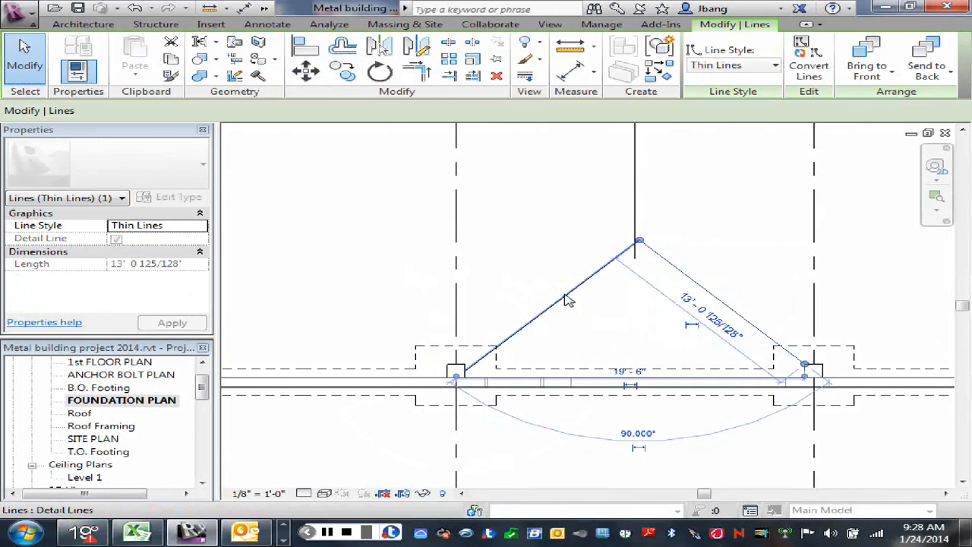
left_click(570, 300)
left_click(307, 73)
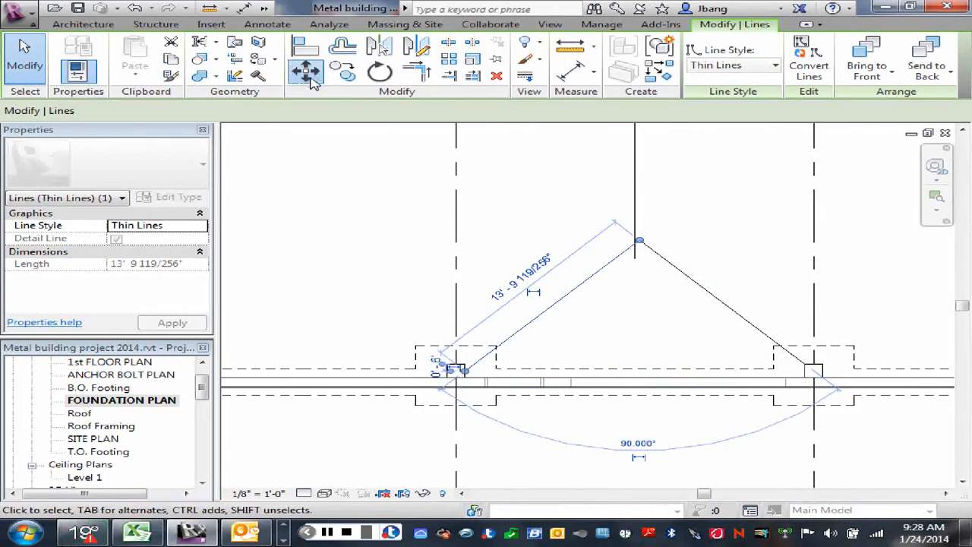
left_click(465, 372)
left_click(463, 366)
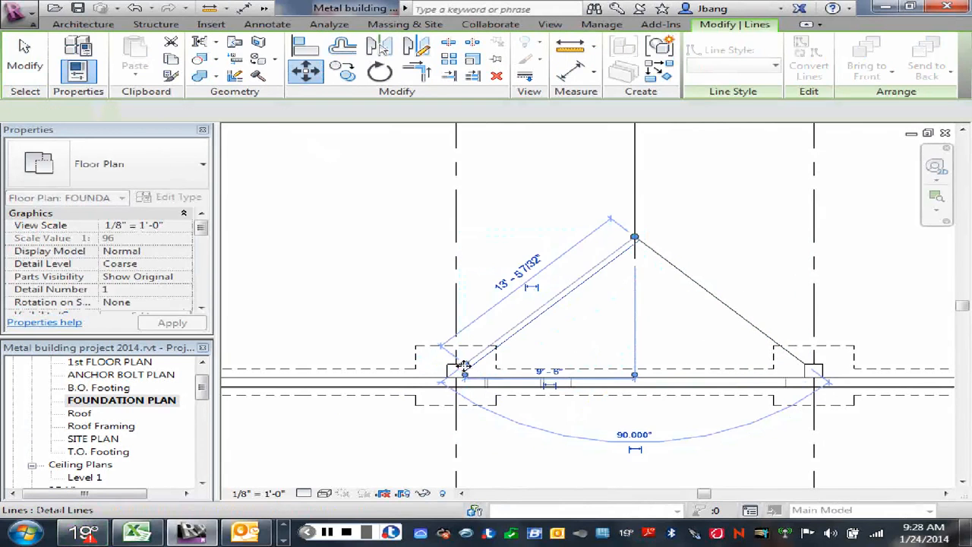
key("Escape")
key("Escape")
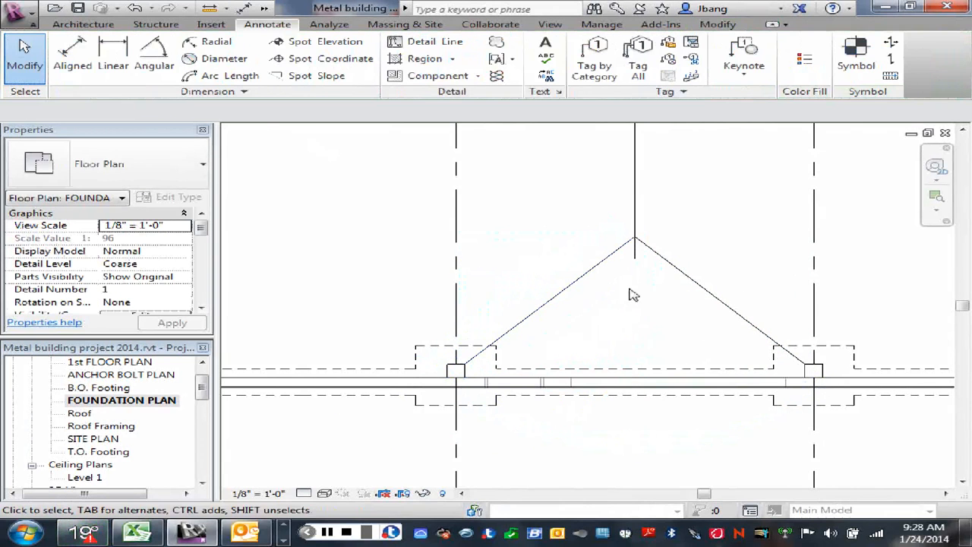
- Shorten the vertical detail line's lower end to the corner where the two mirrored diagonals meet near grid D
left_click(637, 258)
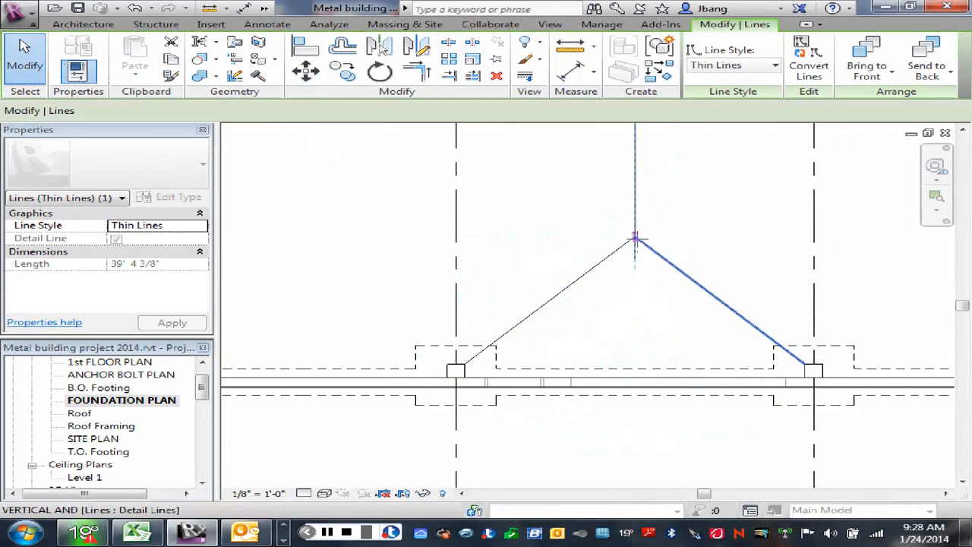
key("Escape")
scroll(673, 235, "down", 5)
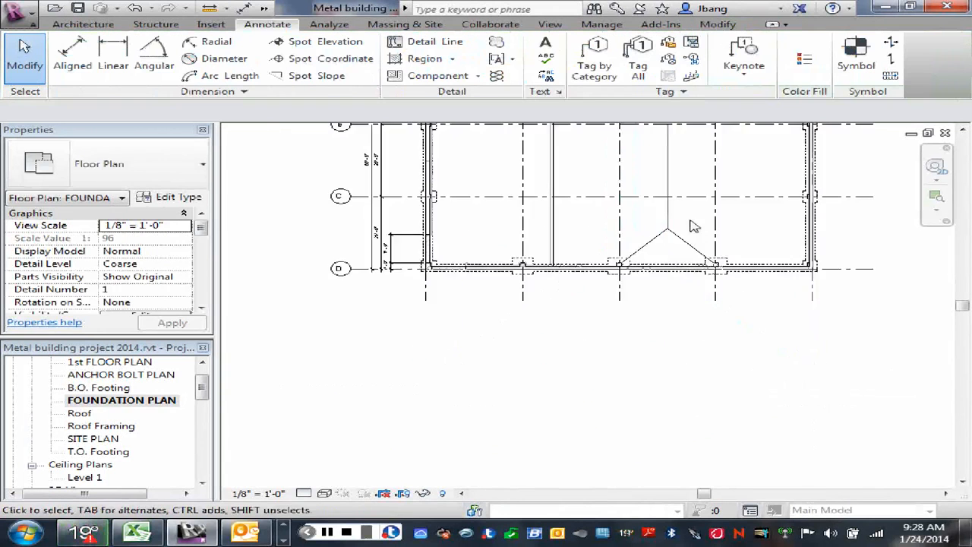
mouse_move(690, 224)
middle_mouse_down()
mouse_move(699, 257)
mouse_move(685, 325)
middle_mouse_up()
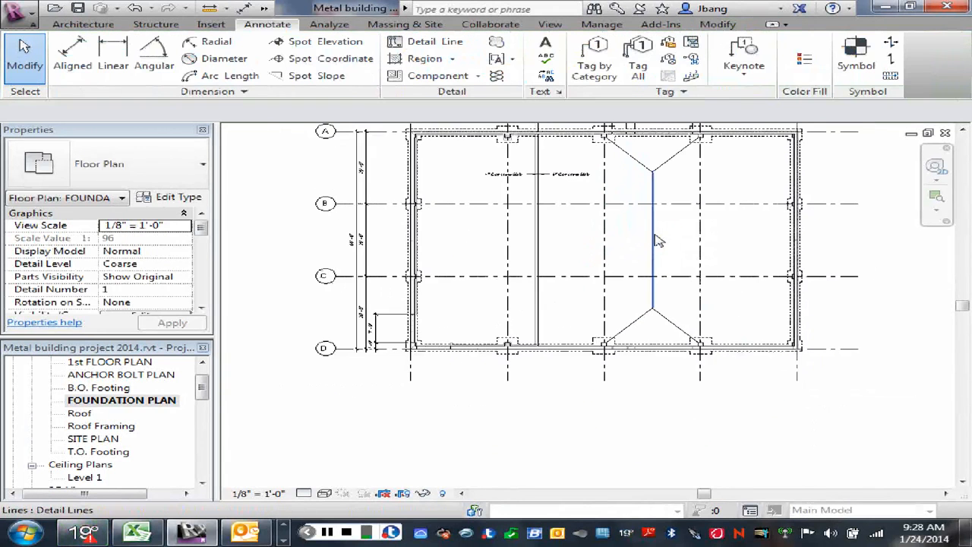
left_click(655, 240)
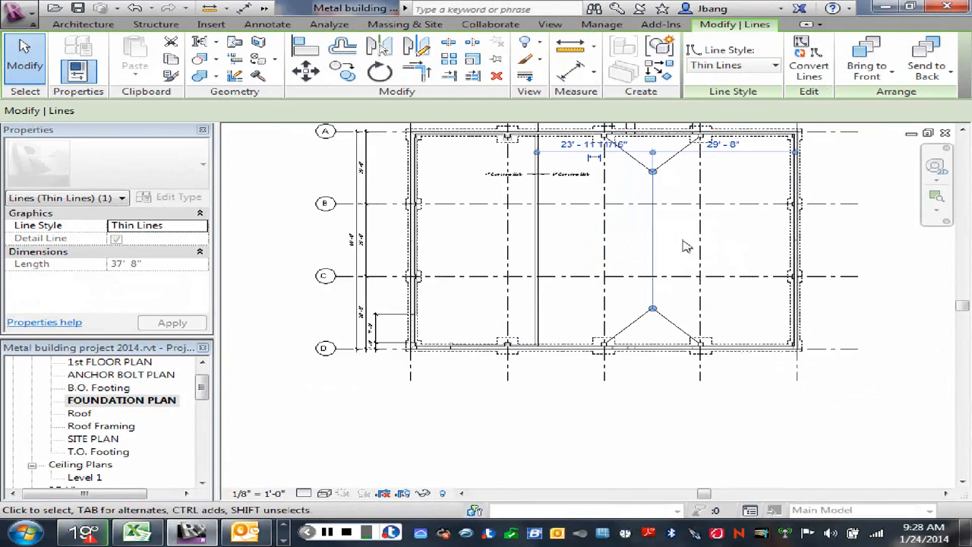
middle_click_drag(682, 251, 678, 283)
right_click(676, 283)
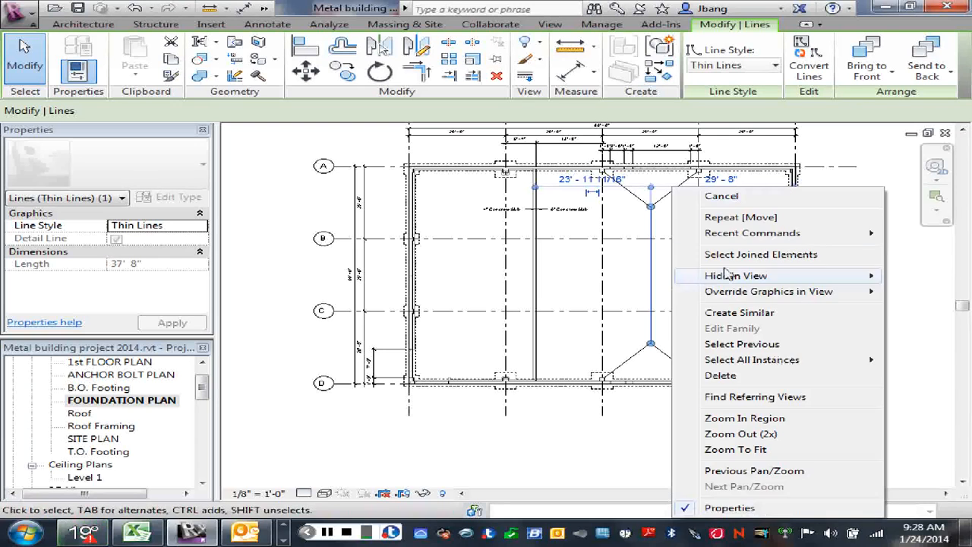
left_click(723, 196)
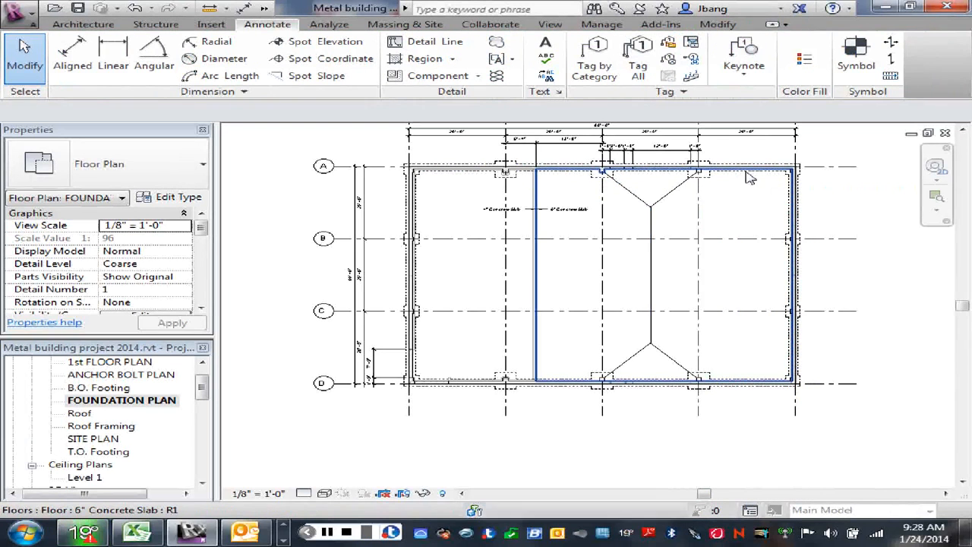
- Edit the 6" concrete slab's boundary and add a rectangle from the diagonal's end at grids D and 4 to the one at A and 3
left_click(750, 177)
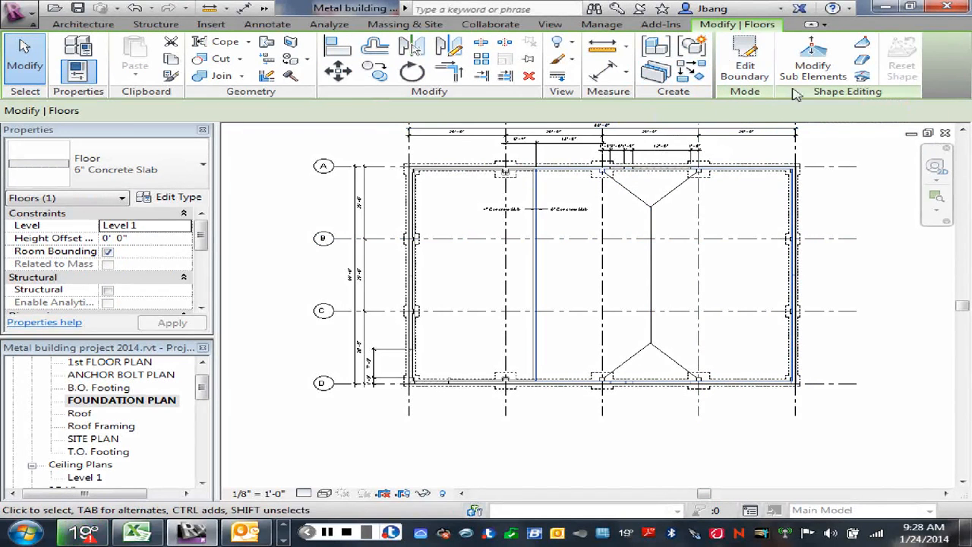
left_click(745, 59)
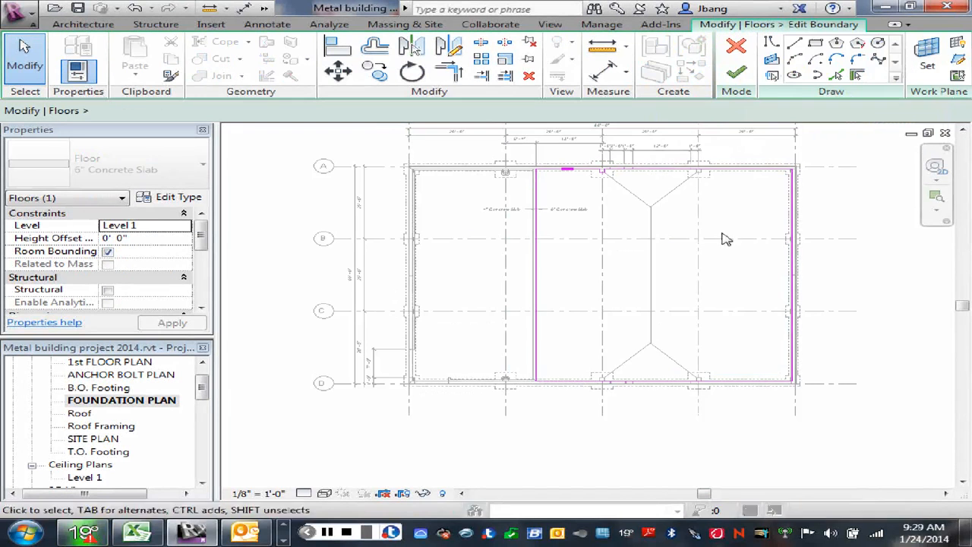
left_click(815, 43)
scroll(667, 372, "up", 5)
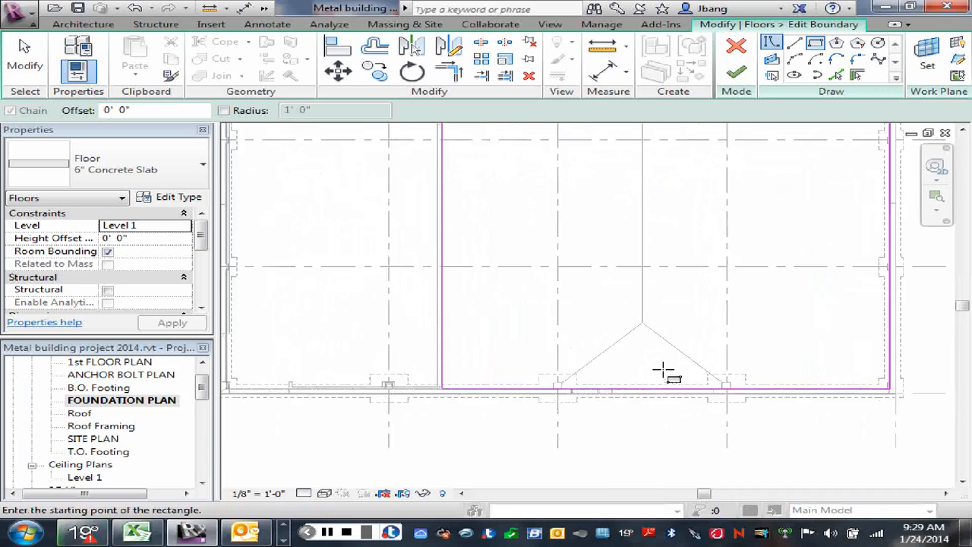
scroll(665, 371, "up", 1)
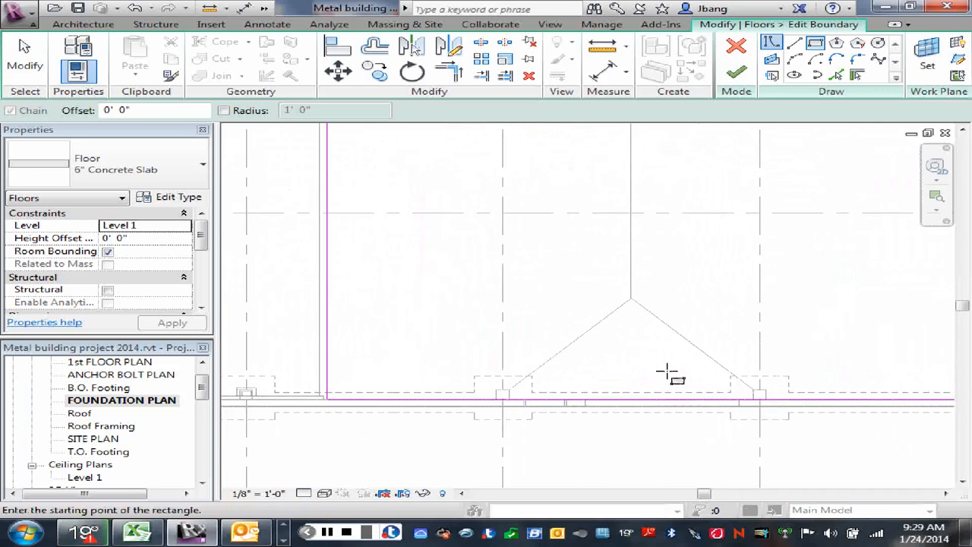
left_click(753, 390)
scroll(596, 216, "down", 4)
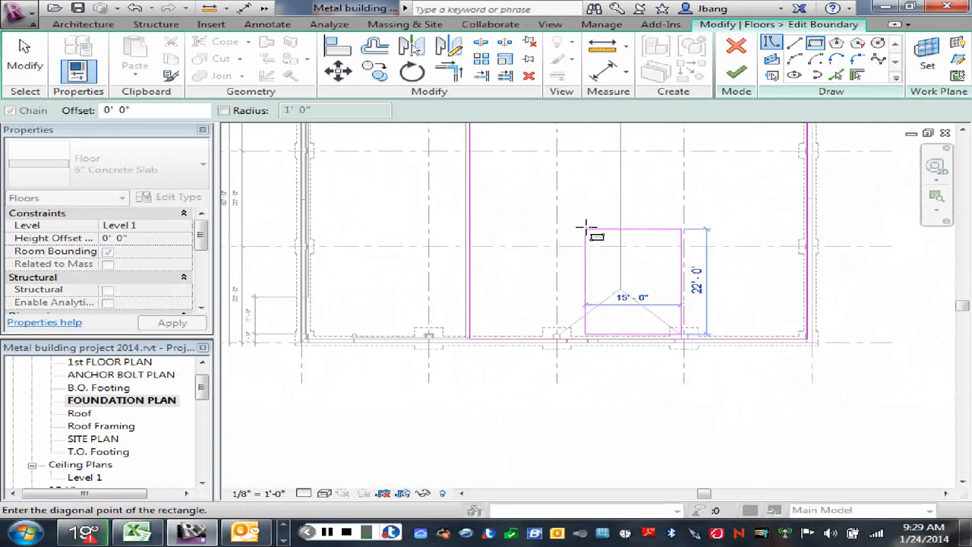
middle_click_drag(602, 217, 569, 378)
scroll(545, 295, "up", 5)
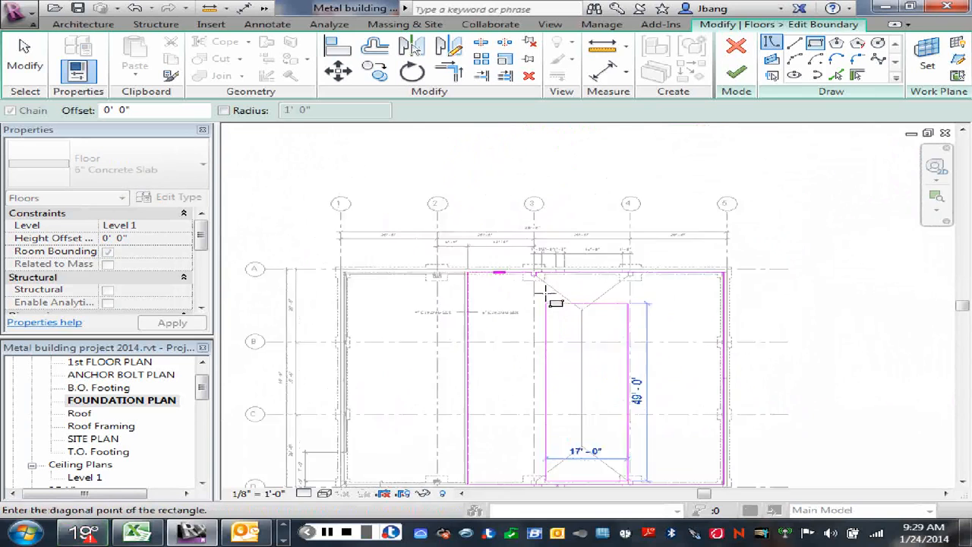
left_click(527, 252)
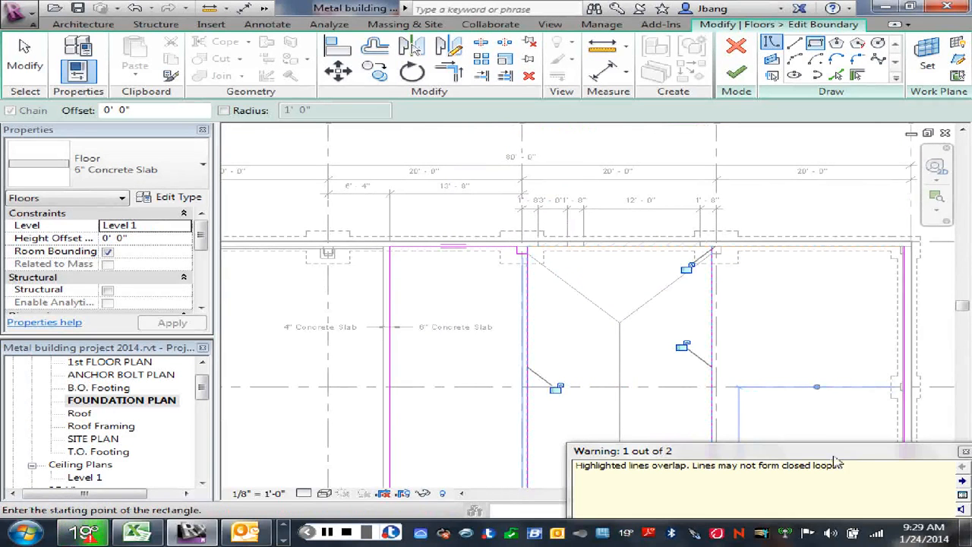
left_click(966, 453)
right_click(590, 276)
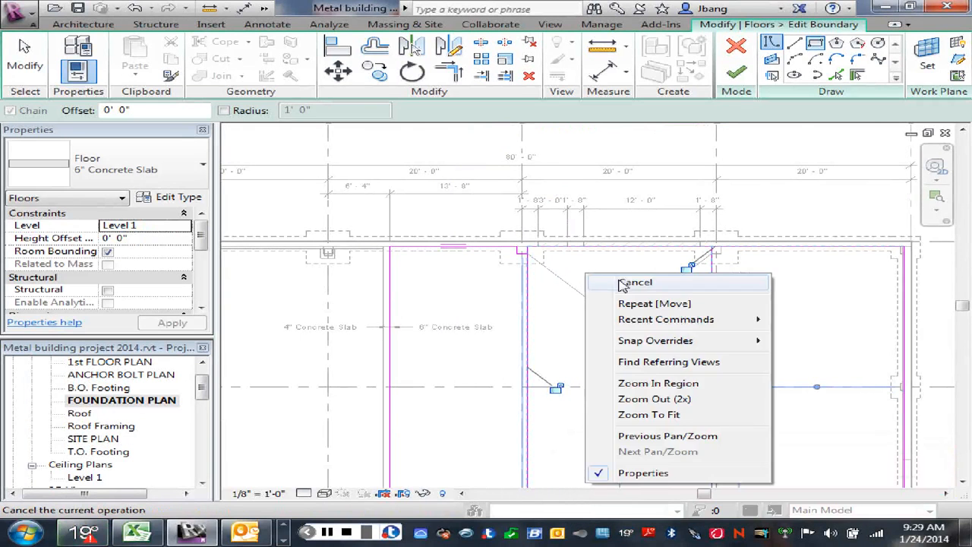
left_click(619, 281)
right_click(591, 276)
left_click(619, 279)
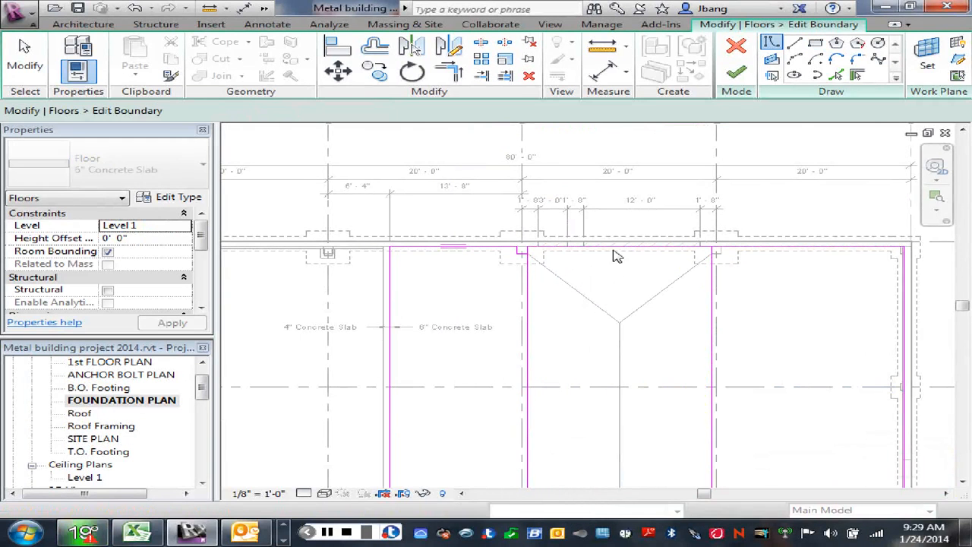
- Move the rectangle's edge along the grid A wall down to the ends of the diagonal detail lines at the piers
left_click(593, 246)
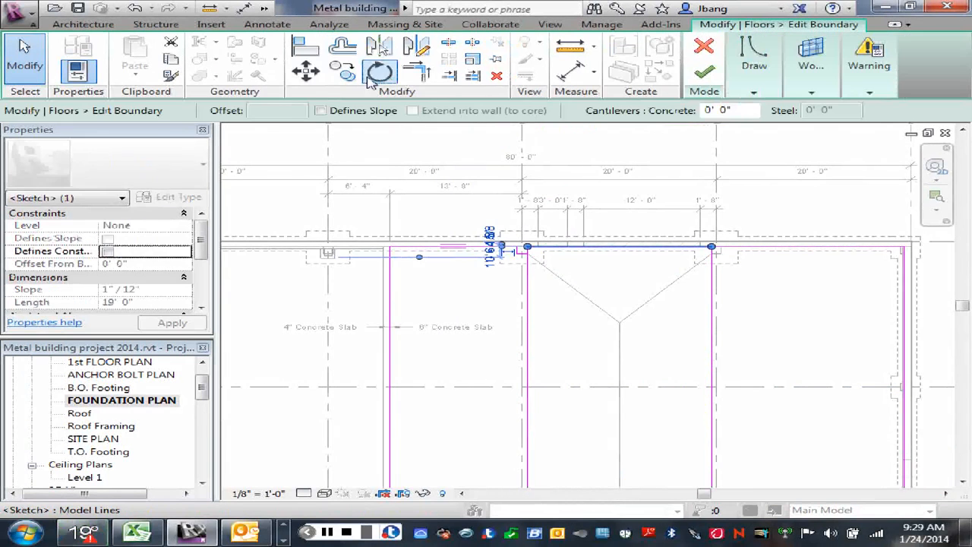
left_click(308, 73)
scroll(543, 255, "up", 3)
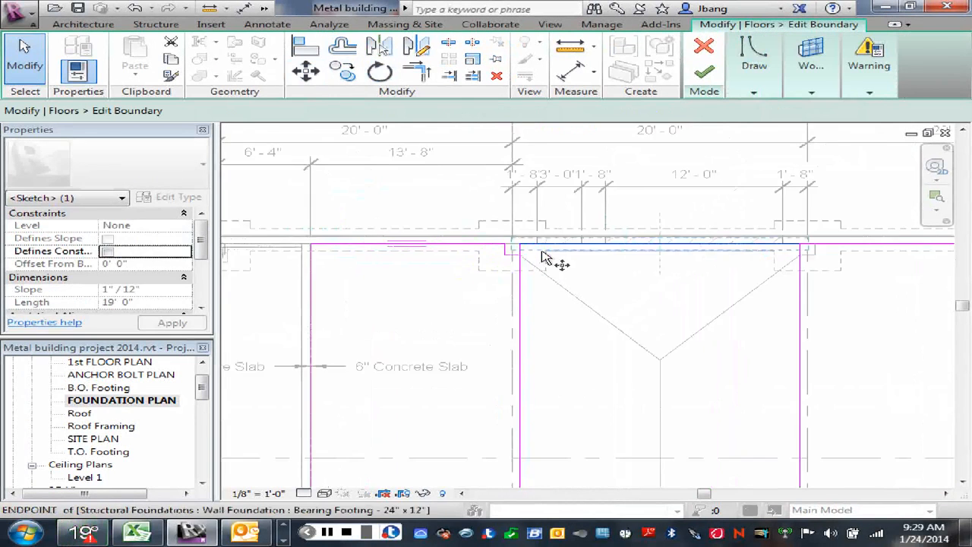
left_click(512, 251)
left_click(522, 259)
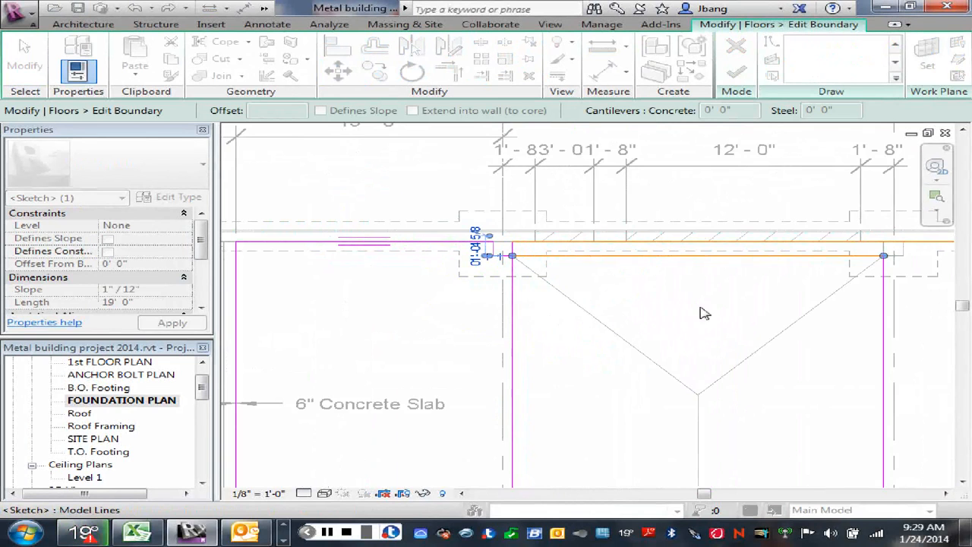
right_click(676, 380)
left_click(619, 296)
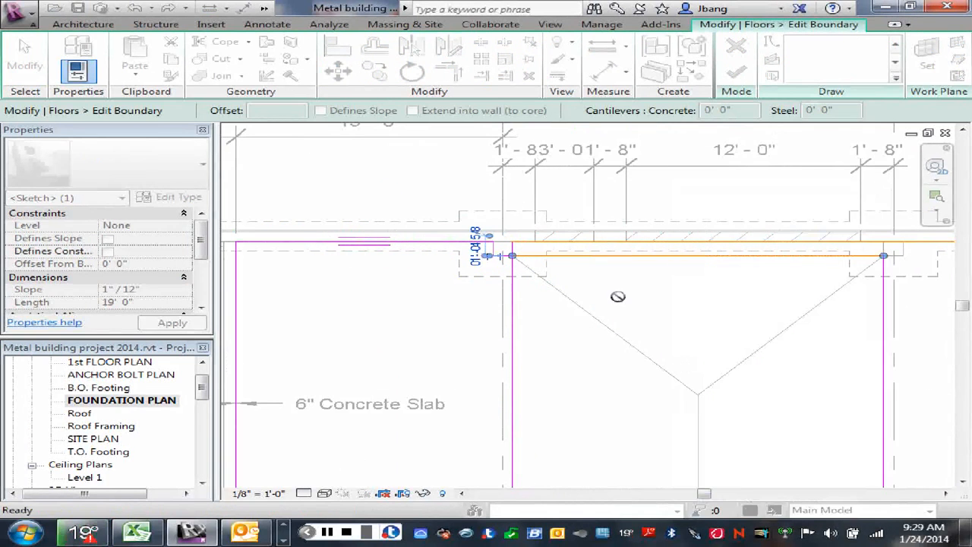
scroll(622, 295, "down", 3)
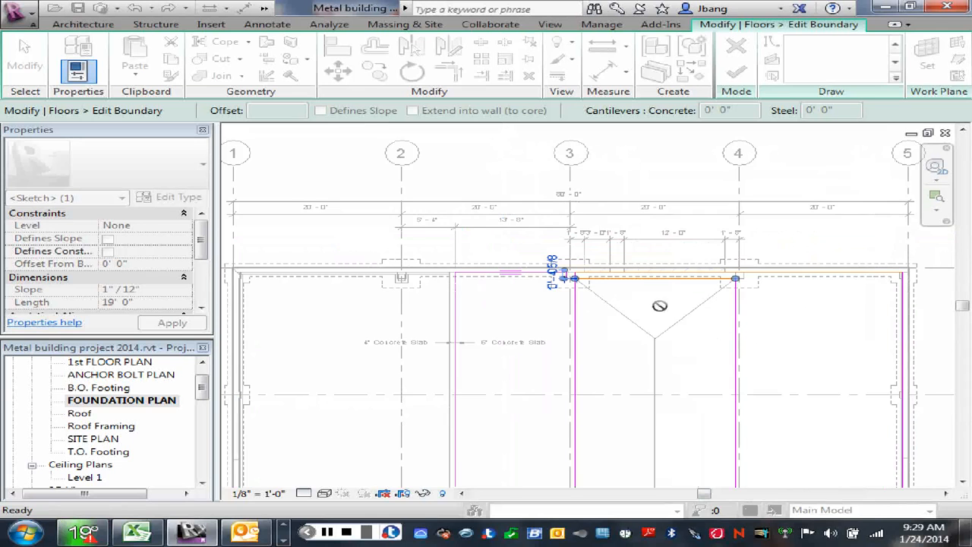
right_click(660, 305)
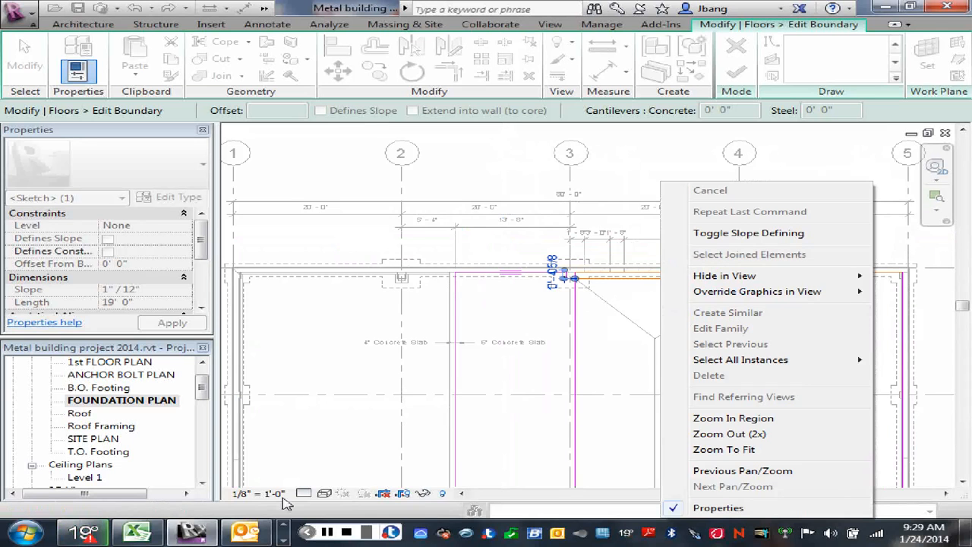
left_click(328, 532)
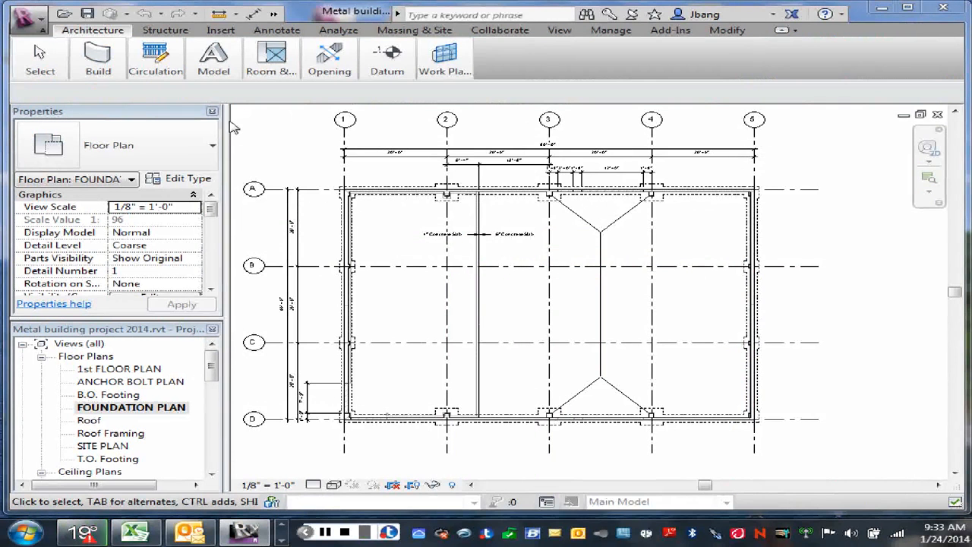
right_click(774, 147)
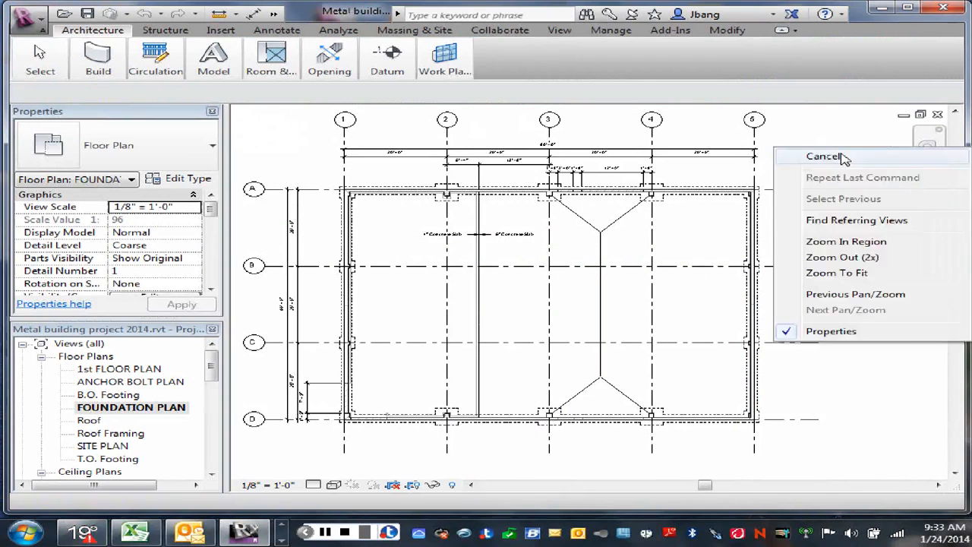
left_click(782, 152)
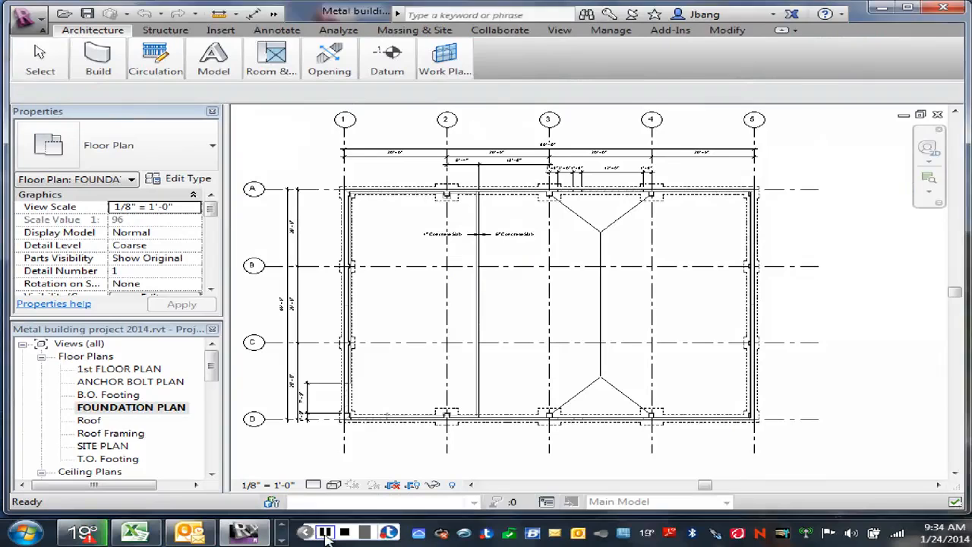
left_click(325, 532)
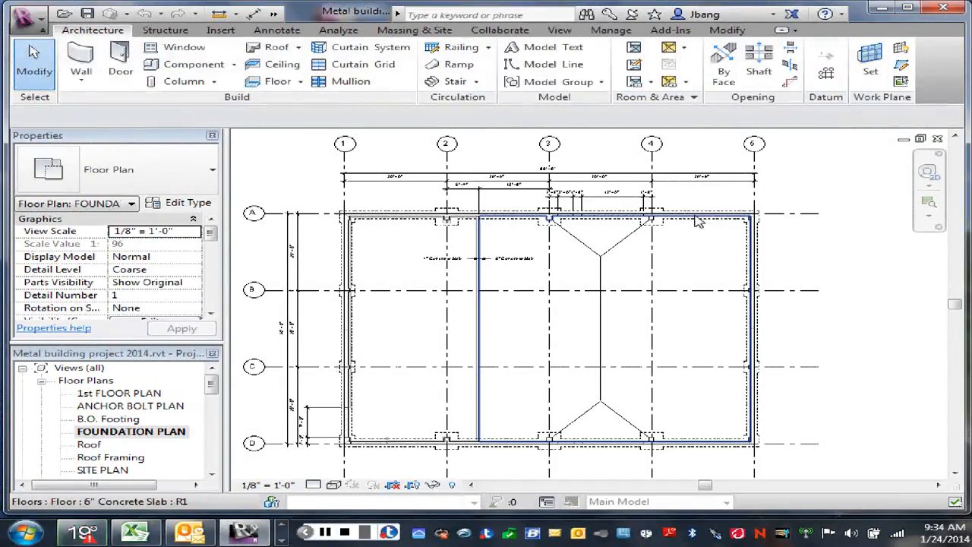
- In the 6" concrete slab's boundary, sketch a rectangle about 55'-11" long from the diagonal near grids D and 4 to the one near A and 3
left_click(668, 240)
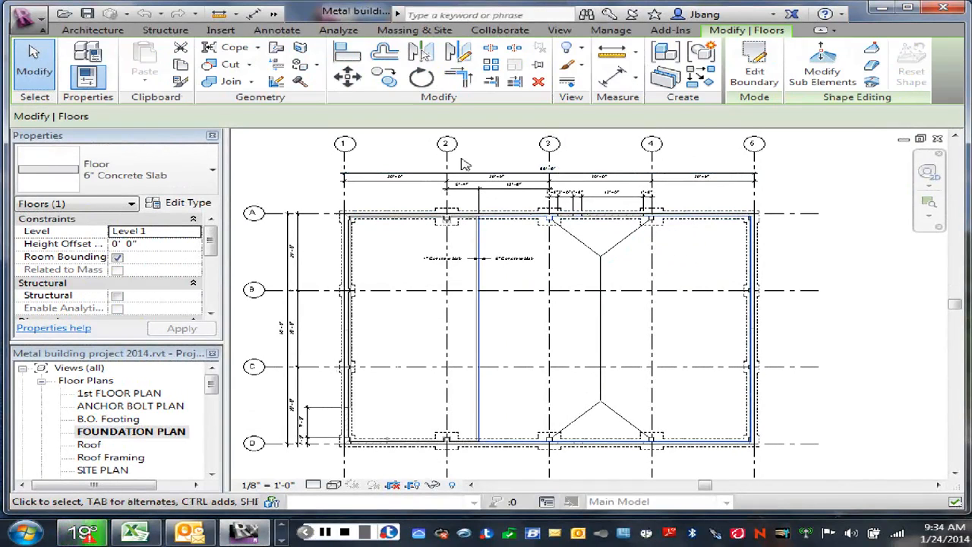
left_click(755, 70)
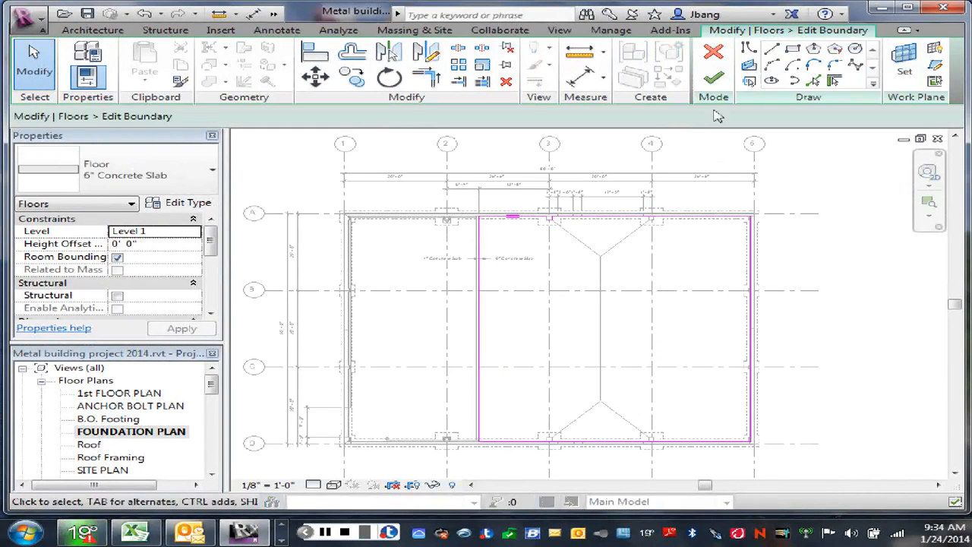
left_click(793, 49)
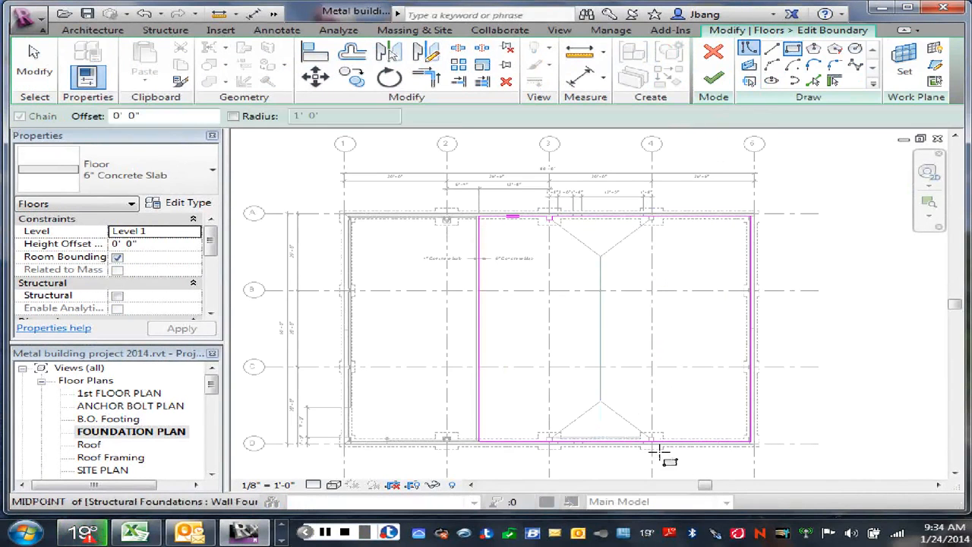
scroll(642, 455, "up", 1)
scroll(642, 454, "up", 2)
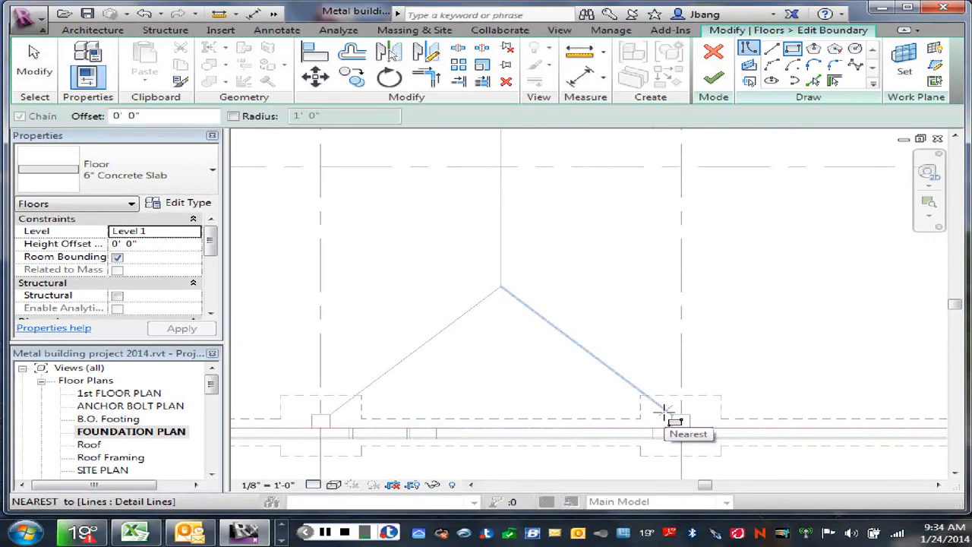
left_click(665, 411)
scroll(456, 317, "down", 3)
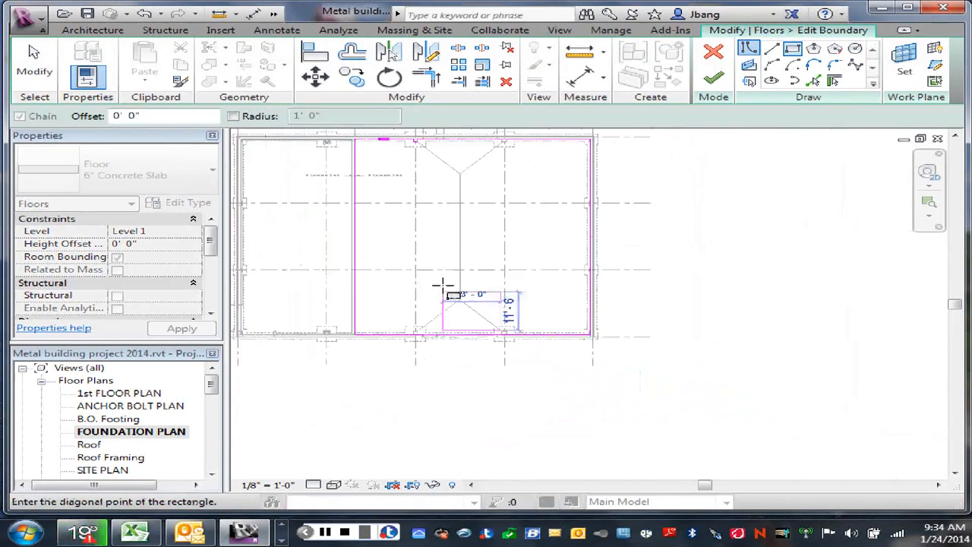
scroll(437, 205, "up", 4)
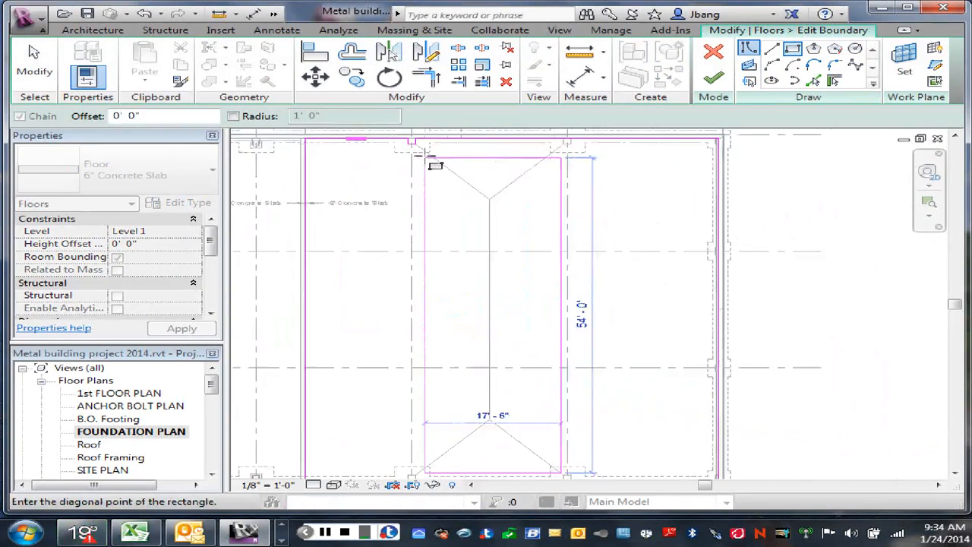
scroll(416, 155, "up", 3)
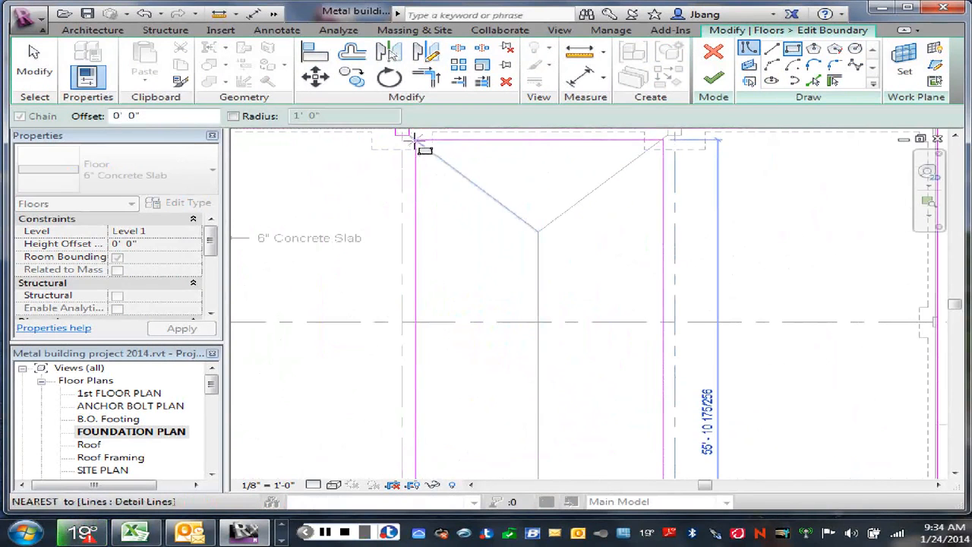
left_click(416, 140)
right_click(460, 202)
left_click(474, 212)
scroll(482, 234, "down", 2)
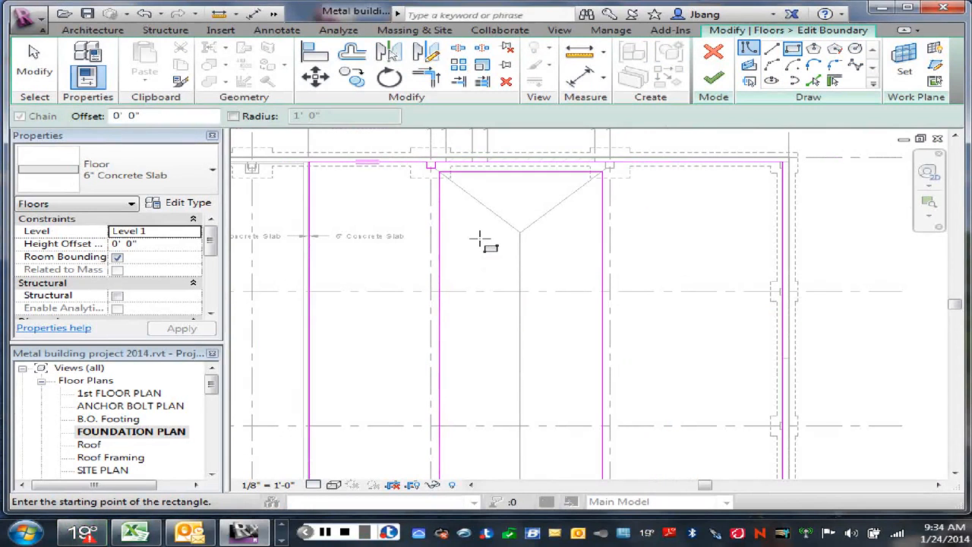
right_click(544, 261)
left_click(550, 267)
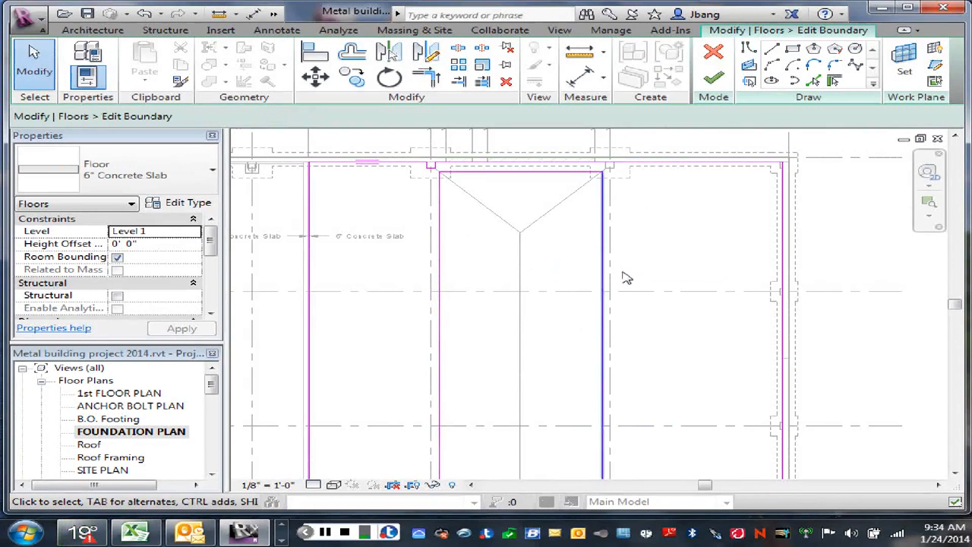
- Finish the slab's boundary edit without attaching walls to its bottom or joining and cutting the overlapping walls
left_click(713, 79)
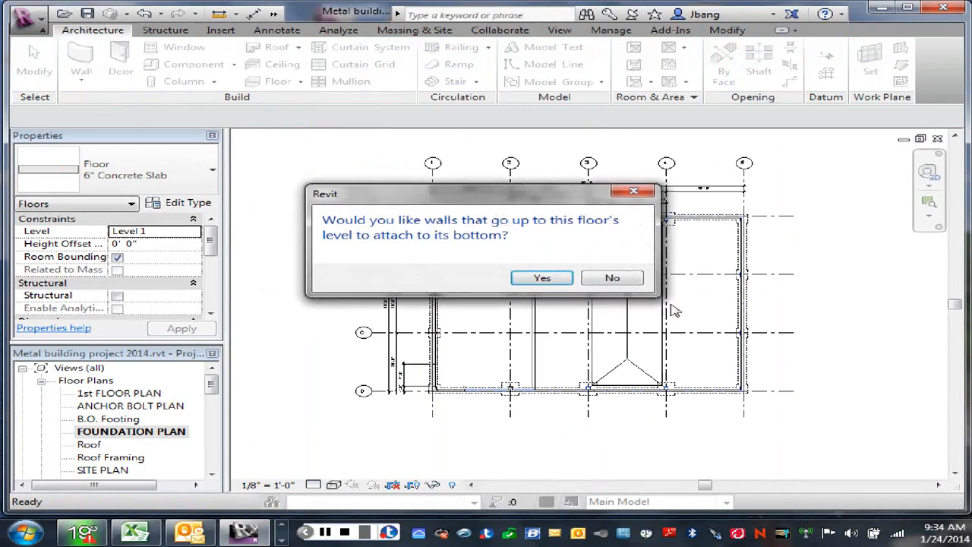
left_click(585, 279)
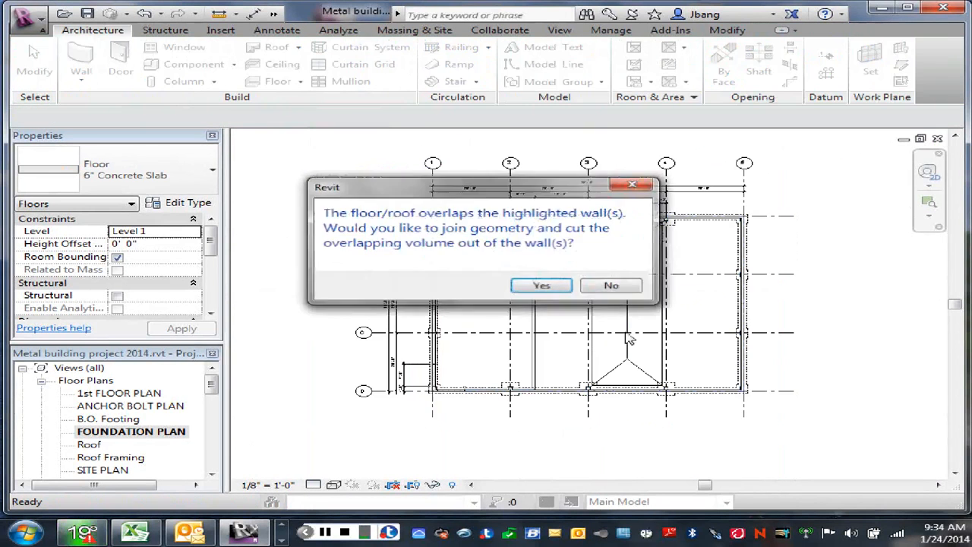
left_click(613, 288)
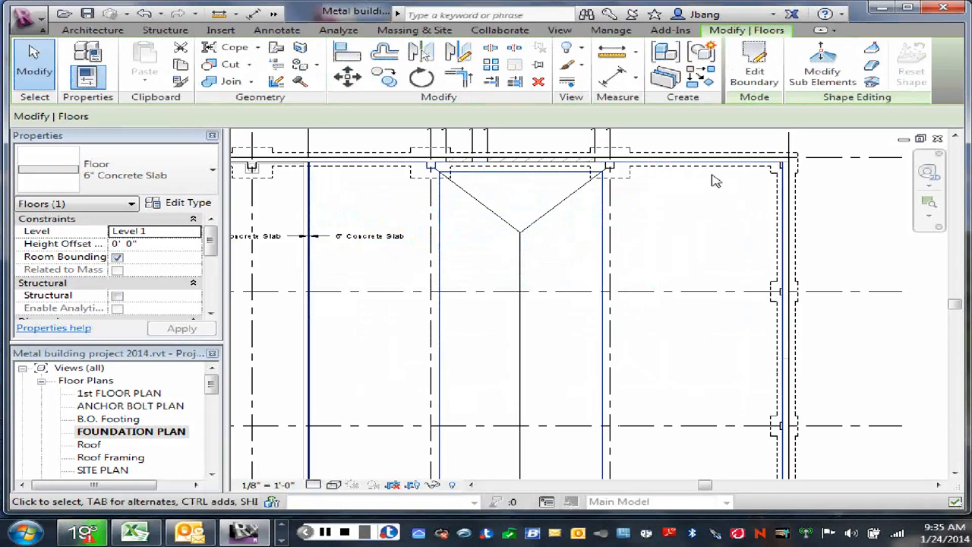
- Inspect the slab's rectangular opening from below in the default 3D view and return to the foundation plan
scroll(677, 243, "down", 2)
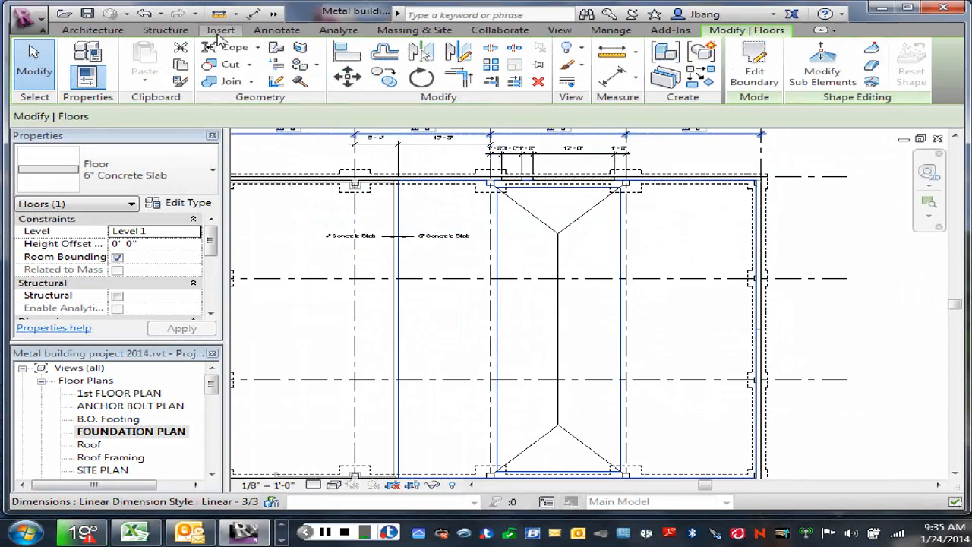
left_click(273, 15)
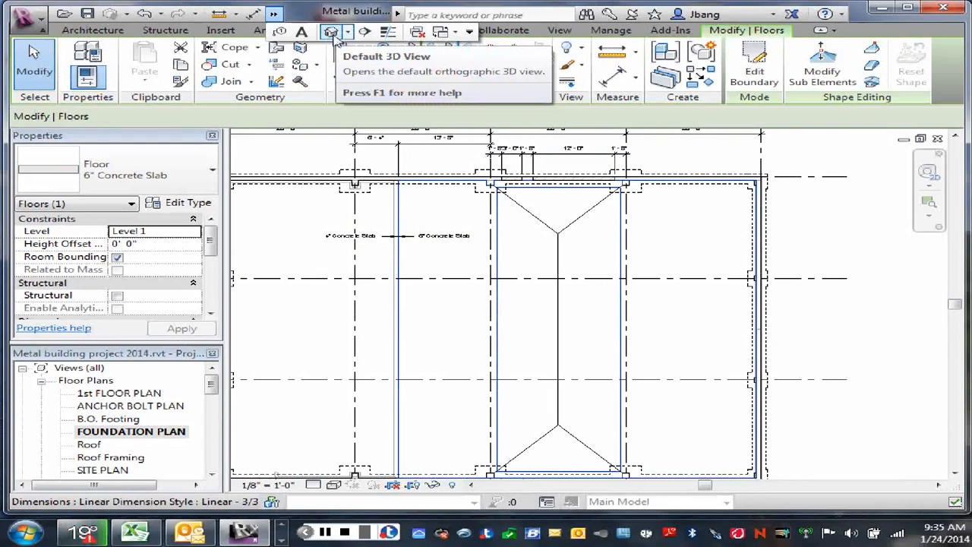
left_click(331, 33)
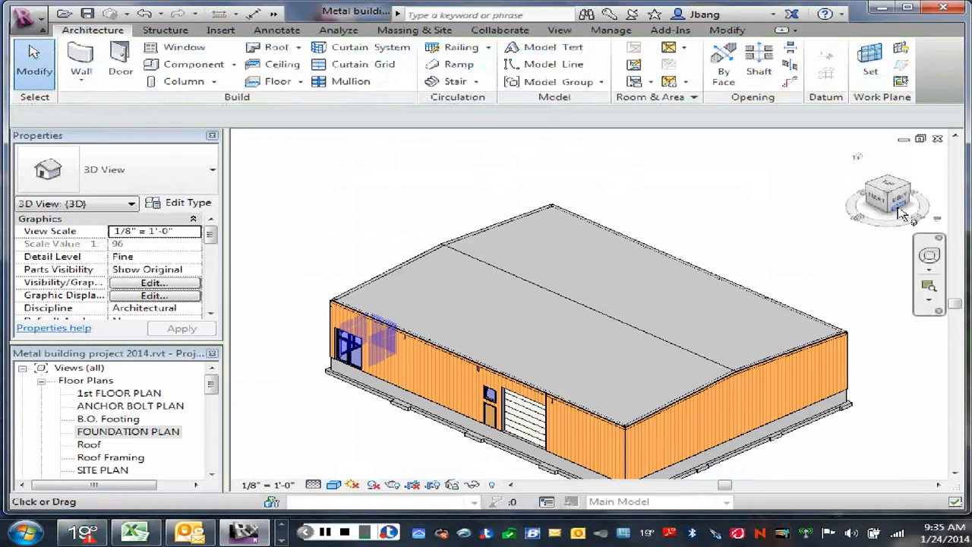
left_click(898, 196)
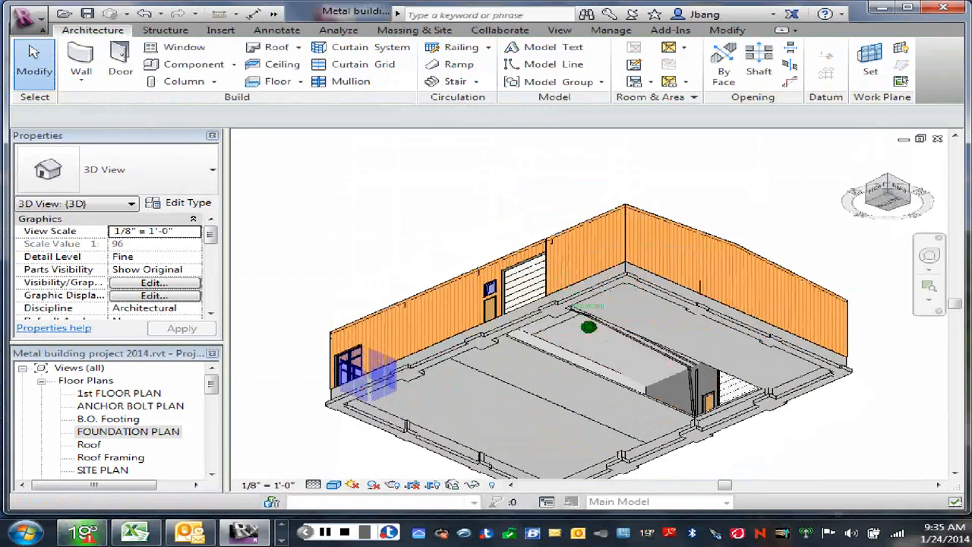
mouse_move(896, 179)
left_mouse_down()
mouse_move(933, 171)
mouse_move(903, 207)
left_mouse_up()
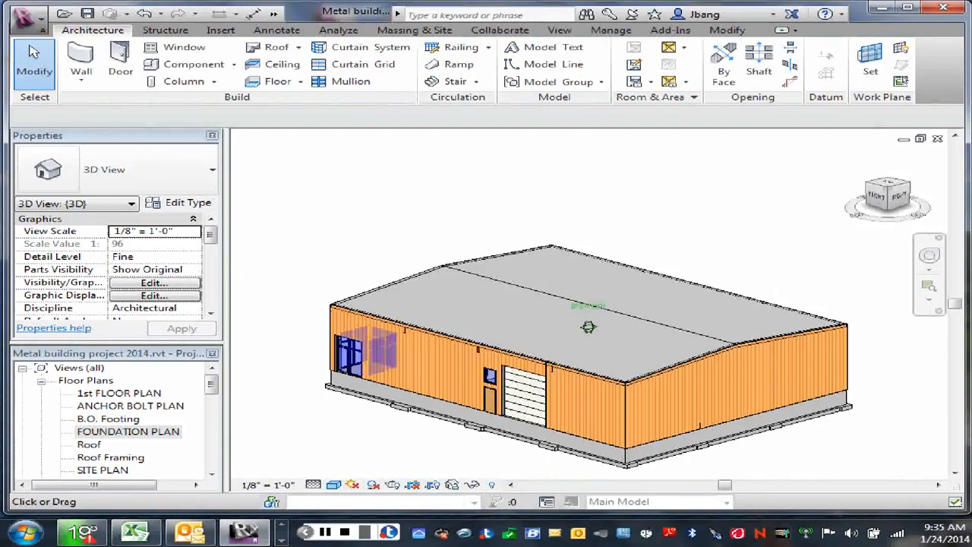
double_click(118, 433)
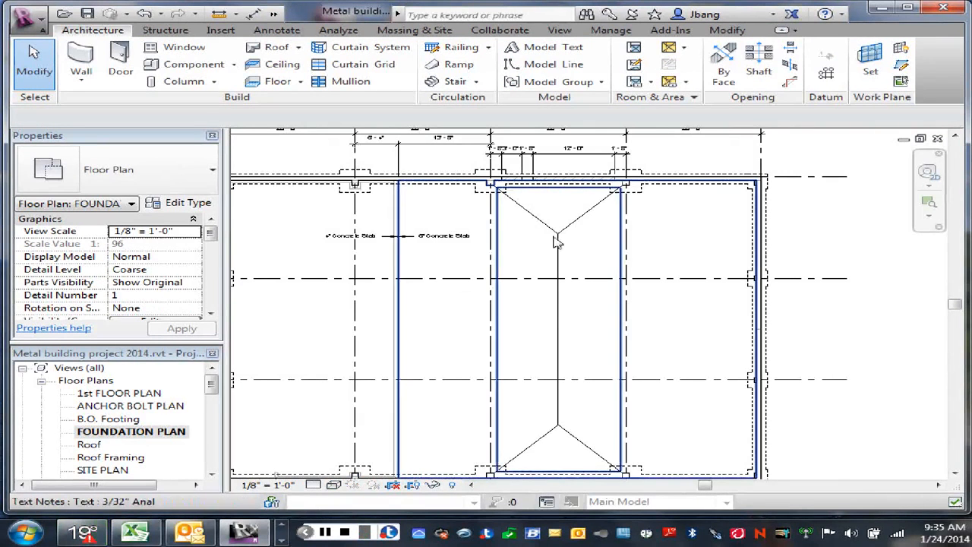
- Create a 6" Concrete Slab floor whose line boundary traces the four corners of the rectangular opening between grids 3 and 4
left_click(277, 81)
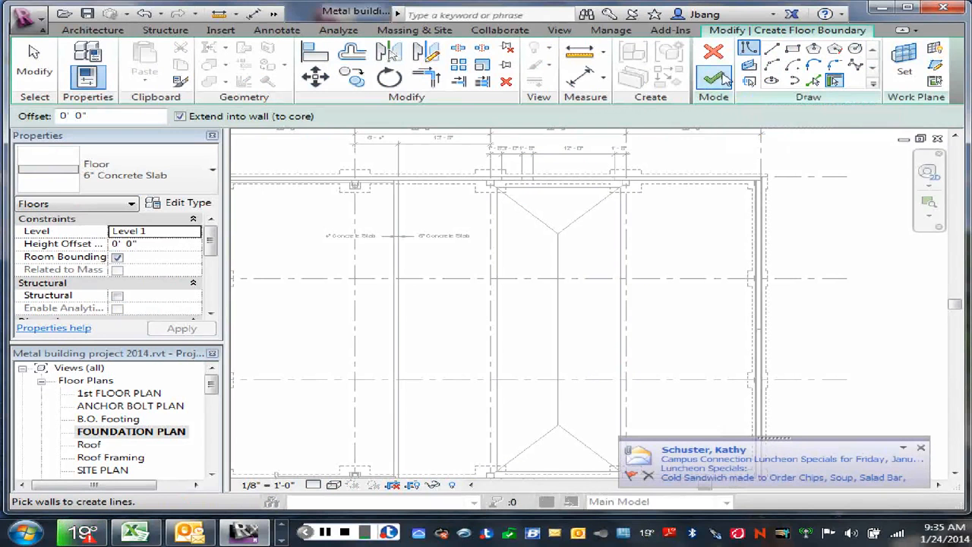
left_click(749, 51)
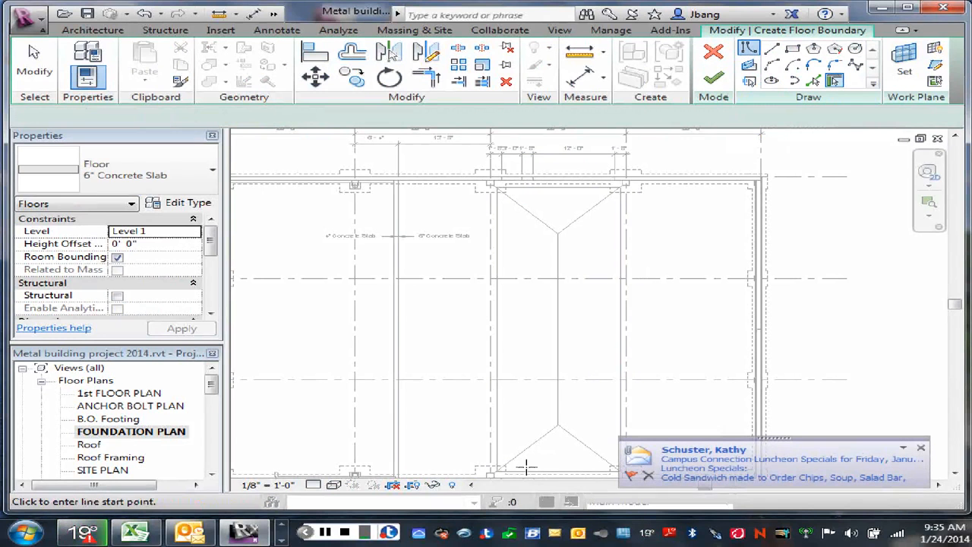
left_click(498, 471)
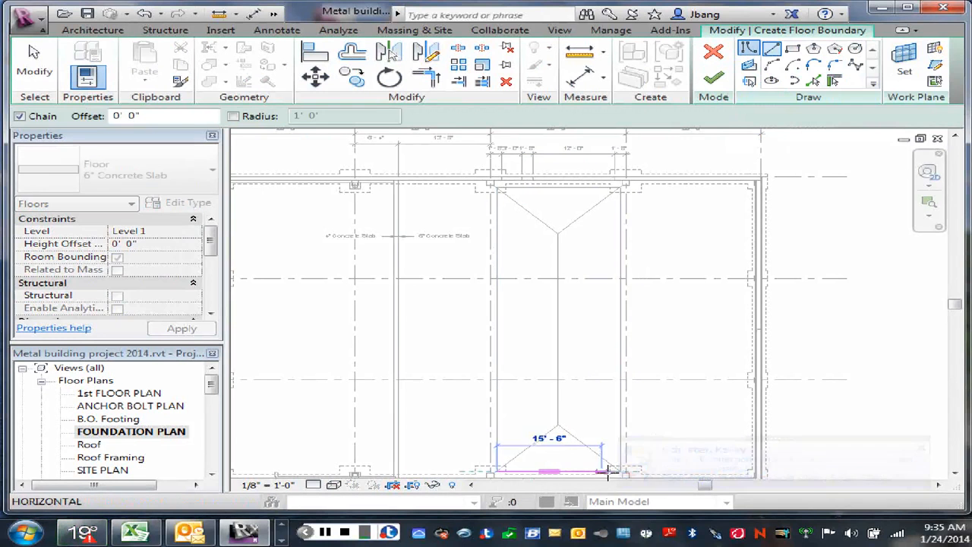
left_click(621, 472)
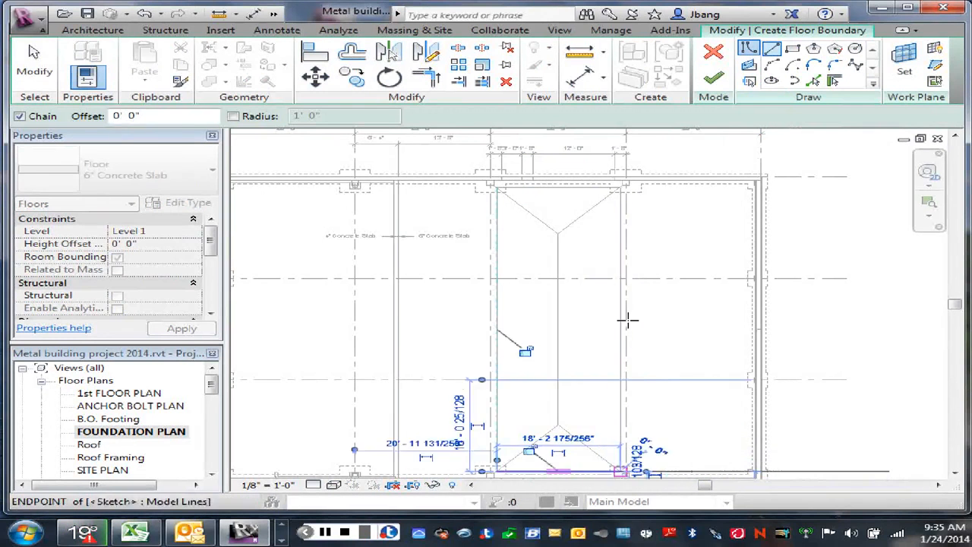
left_click(621, 189)
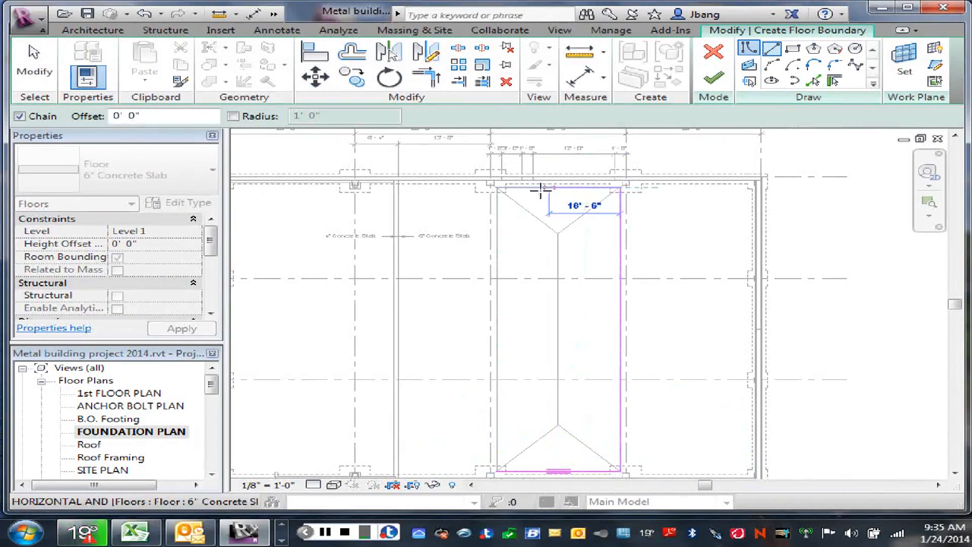
left_click(497, 188)
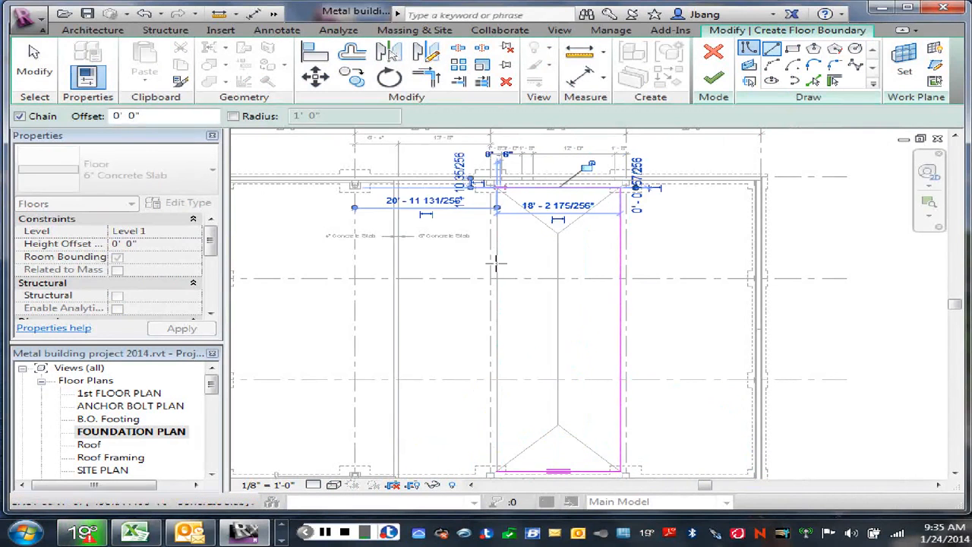
left_click(497, 469)
right_click(524, 339)
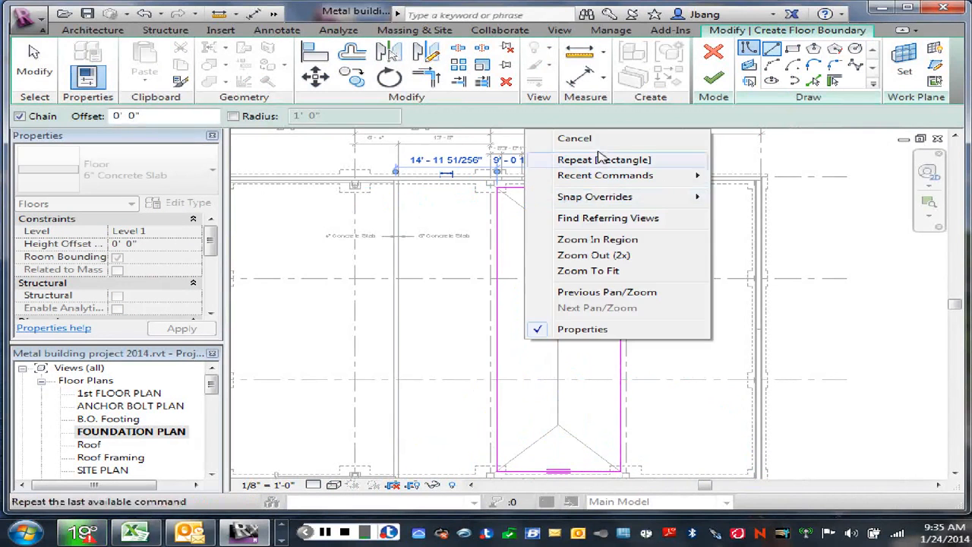
left_click(564, 137)
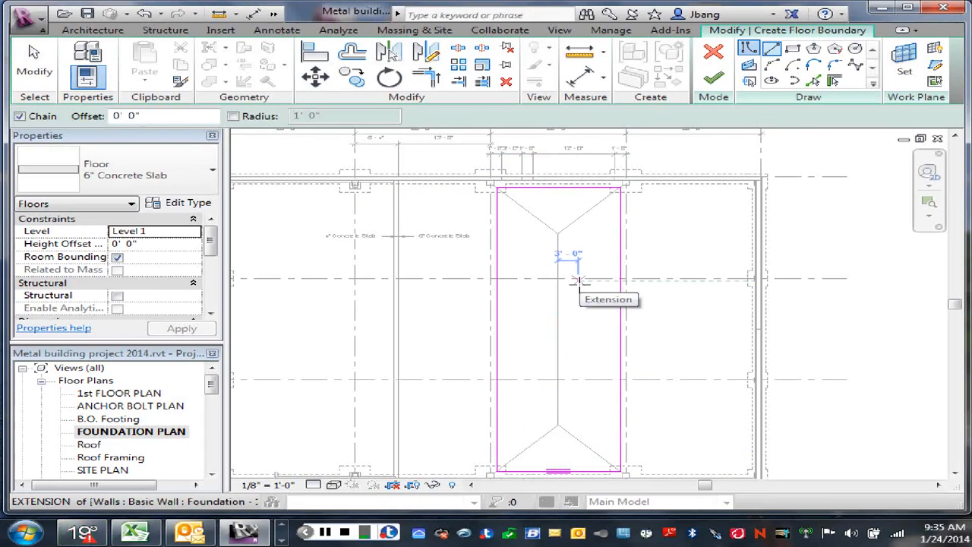
right_click(664, 246)
left_click(724, 259)
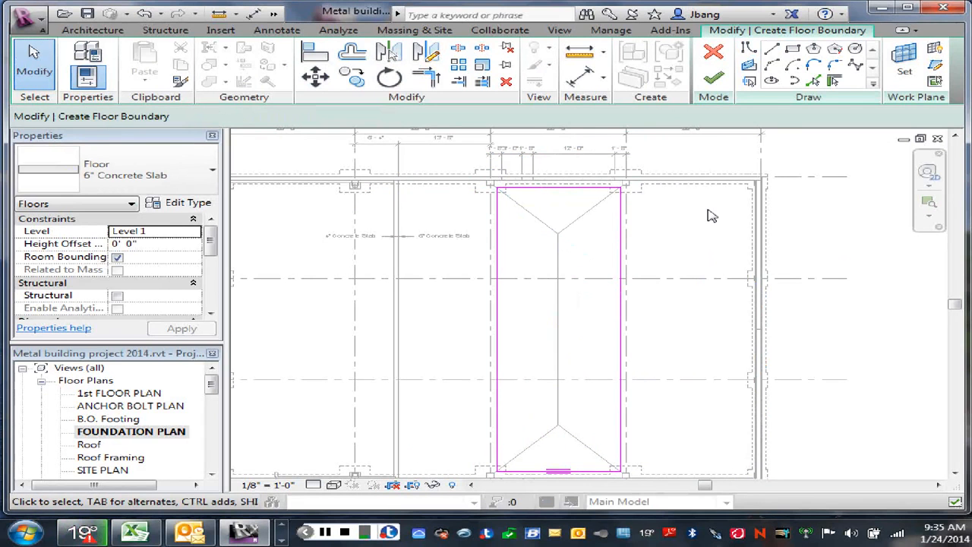
left_click(714, 77)
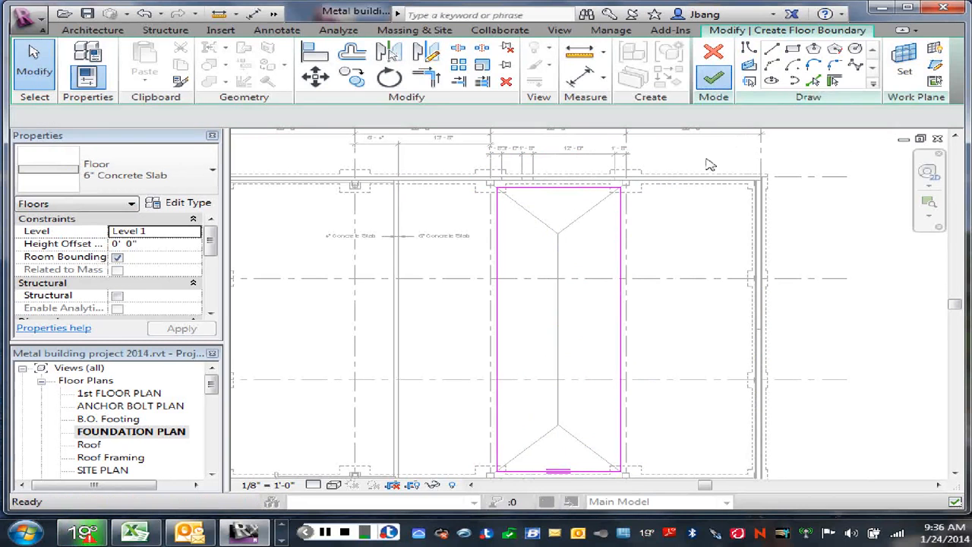
left_click(695, 244)
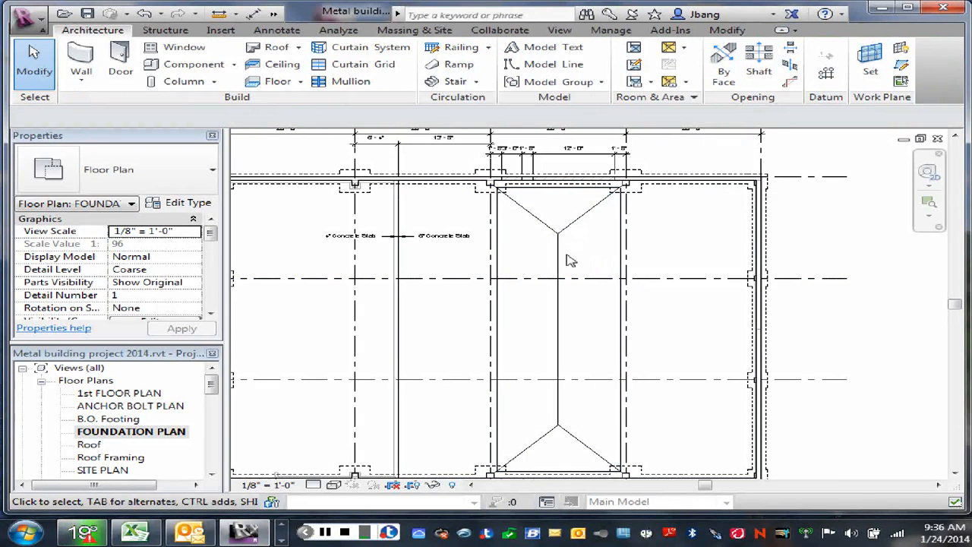
- Add a shape-editing point to the new rectangular slab where the two diagonals meet the centre line near grid A
left_click(619, 252)
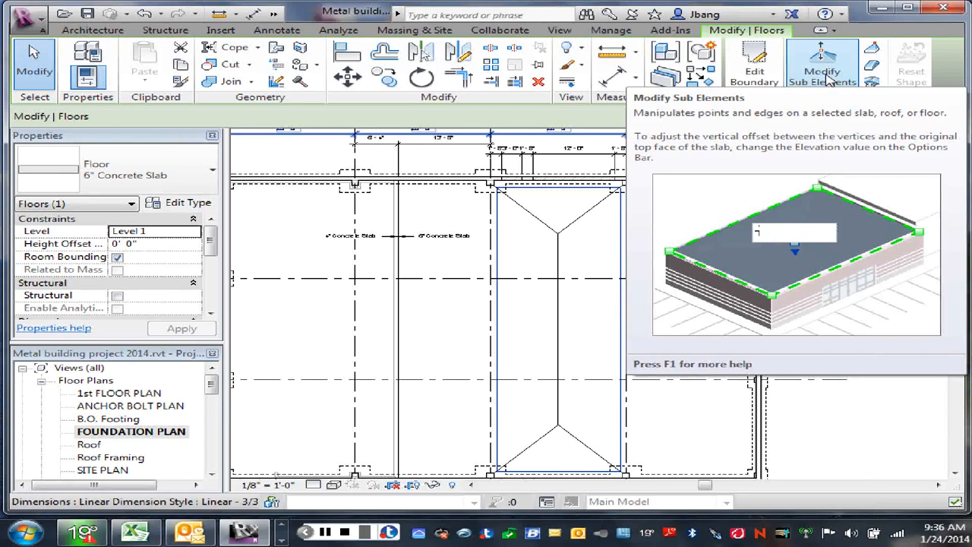
left_click(828, 81)
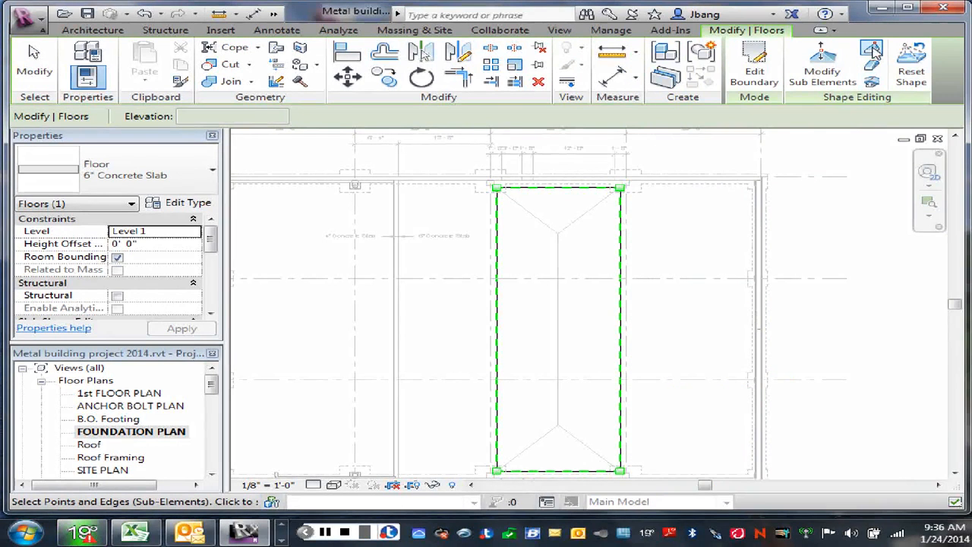
left_click(872, 51)
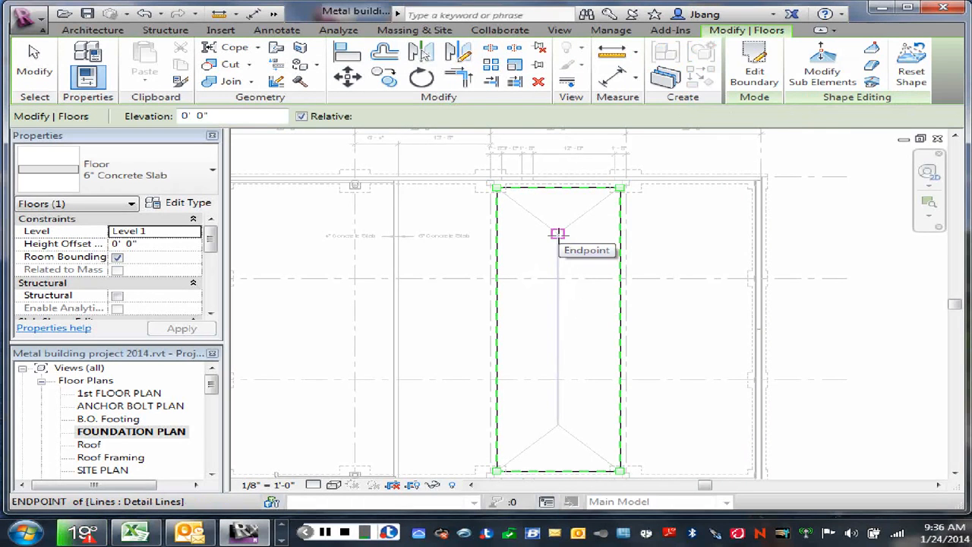
left_click(558, 233)
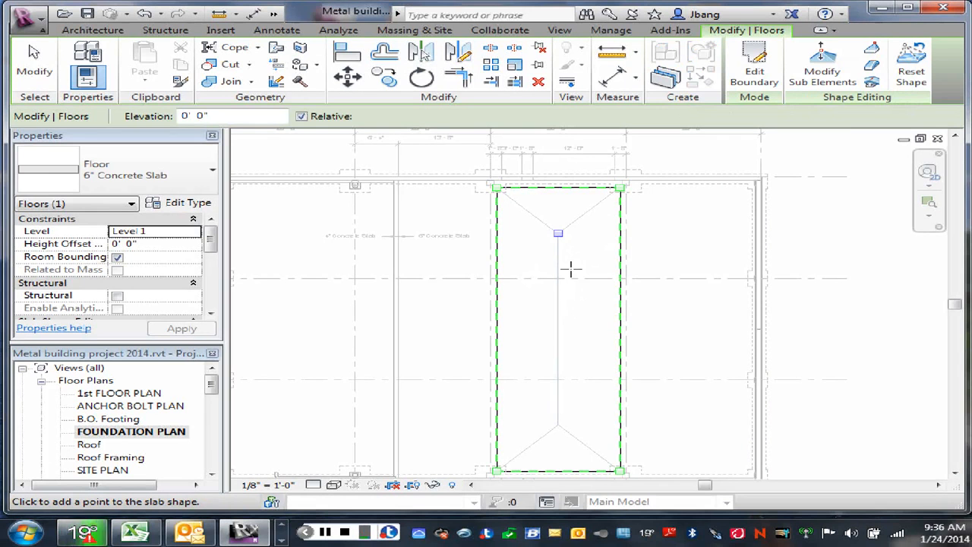
- Set the rectangular slab's height offset from Level 1 to -0' 0 1/4"
left_click(123, 246)
type("-")
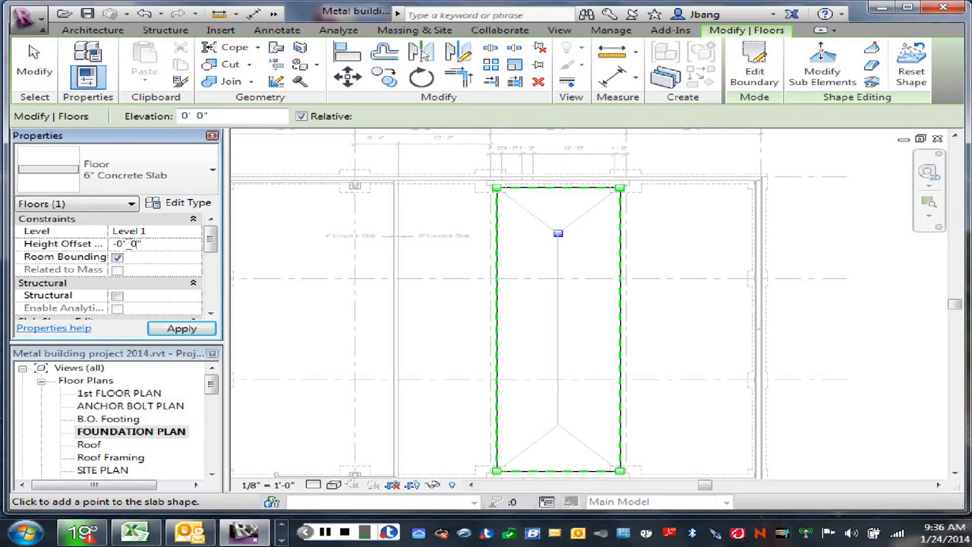
double_click(133, 243)
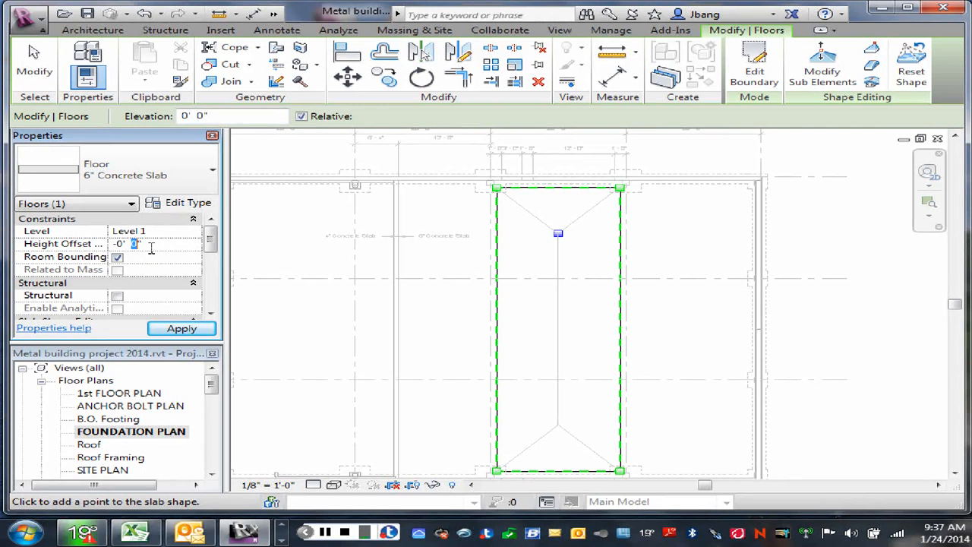
type("1/4")
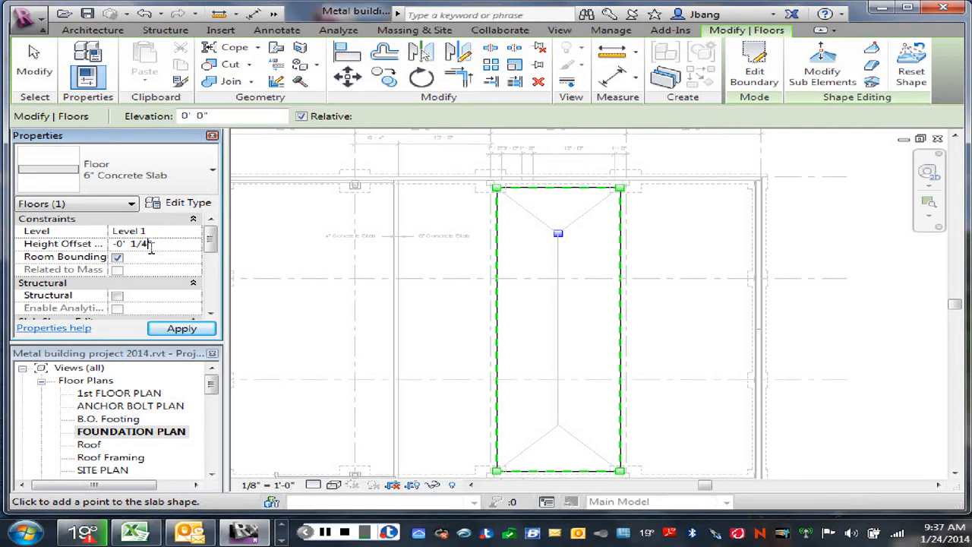
- Add a second shape-editing point to the rectangular slab and move it onto the diagonals' meeting point at the end opposite grid A
left_click(535, 268)
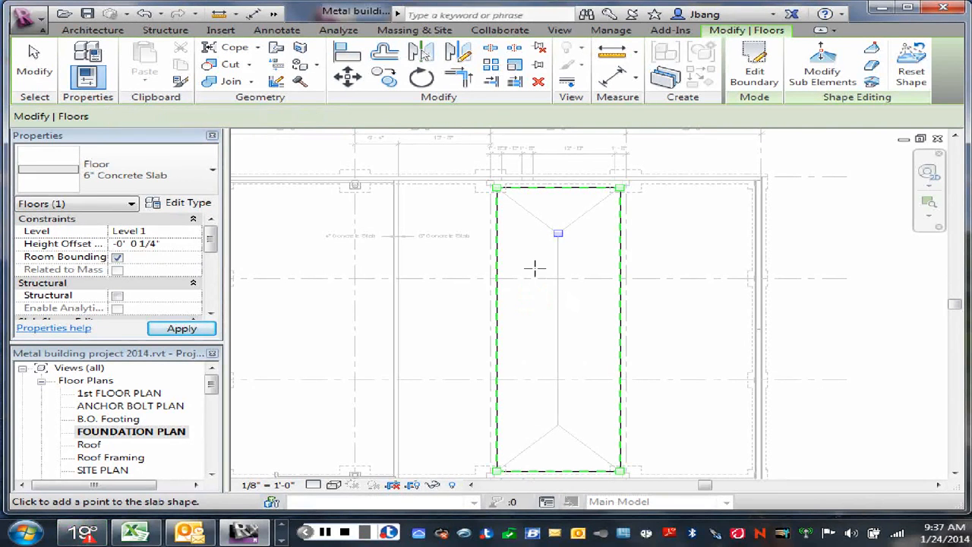
right_click(530, 298)
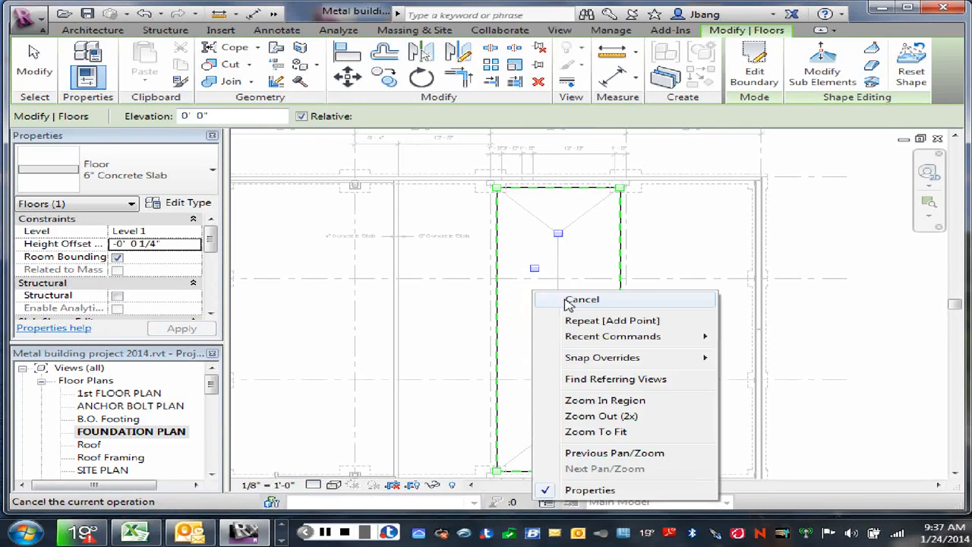
left_click(562, 300)
left_click(536, 272)
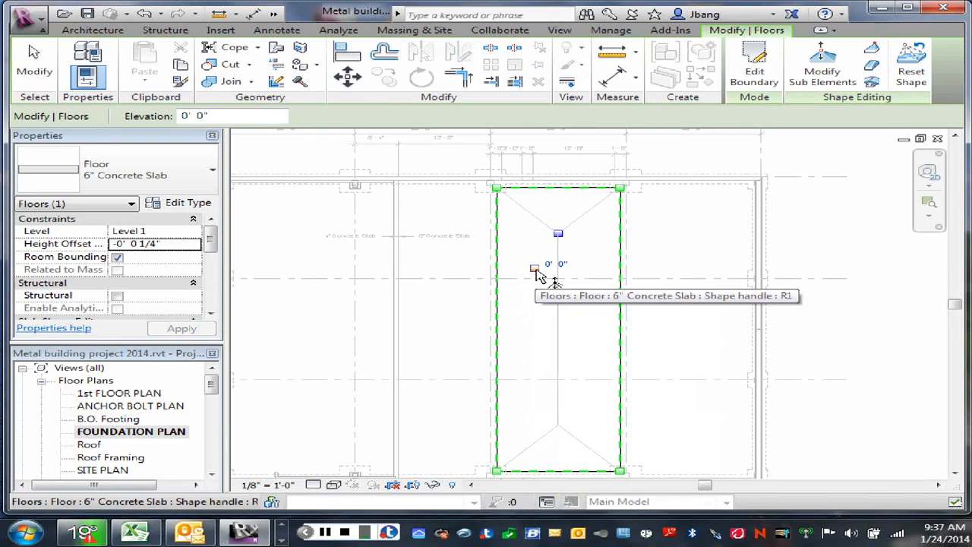
left_click_drag(537, 271, 557, 427)
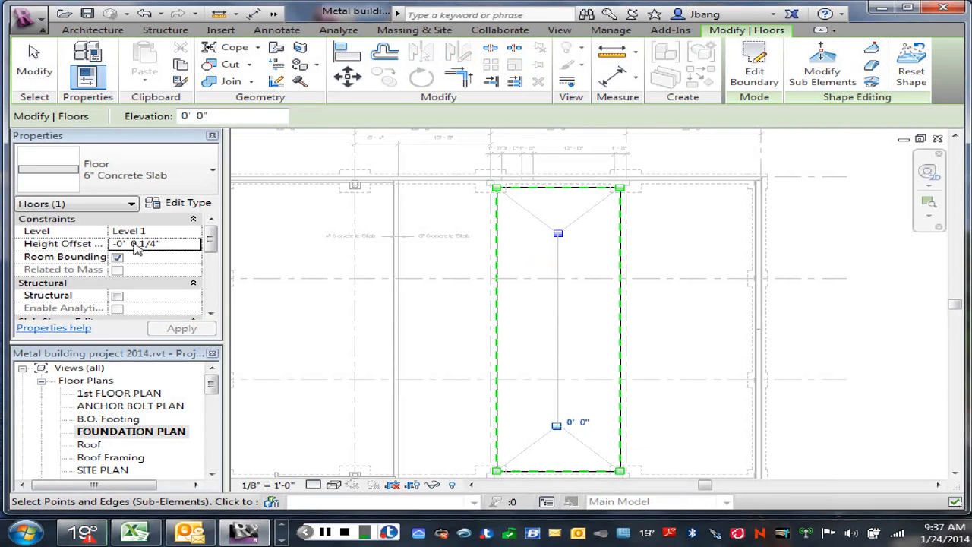
- Try an elevation of 0' 0 1/4" for the point at the end opposite grid A, undo it and leave shape editing
left_click(579, 423)
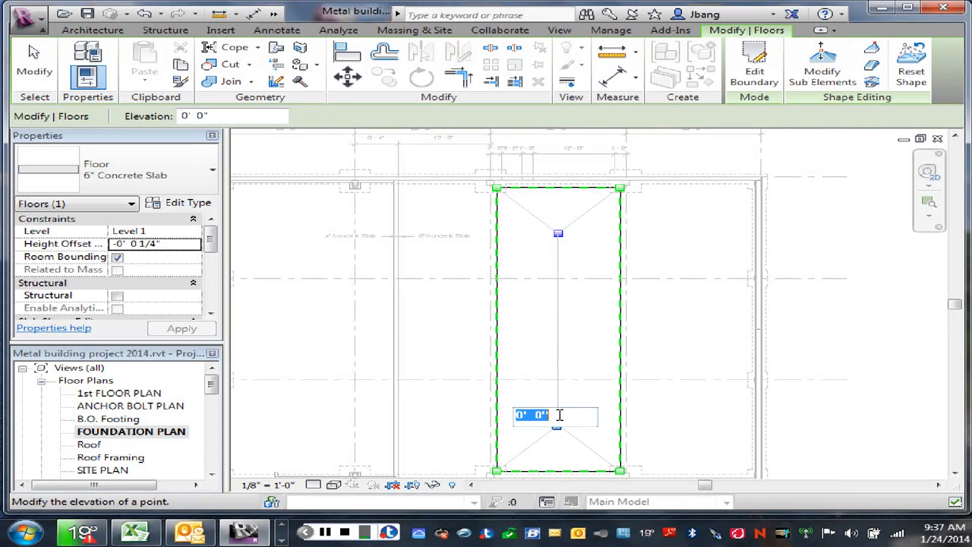
left_click_drag(537, 416, 545, 417)
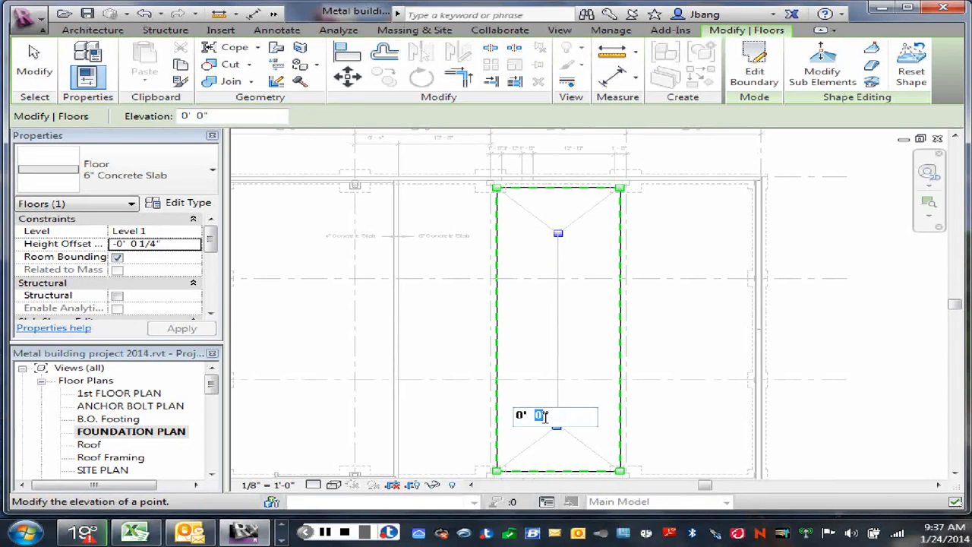
type("1/4")
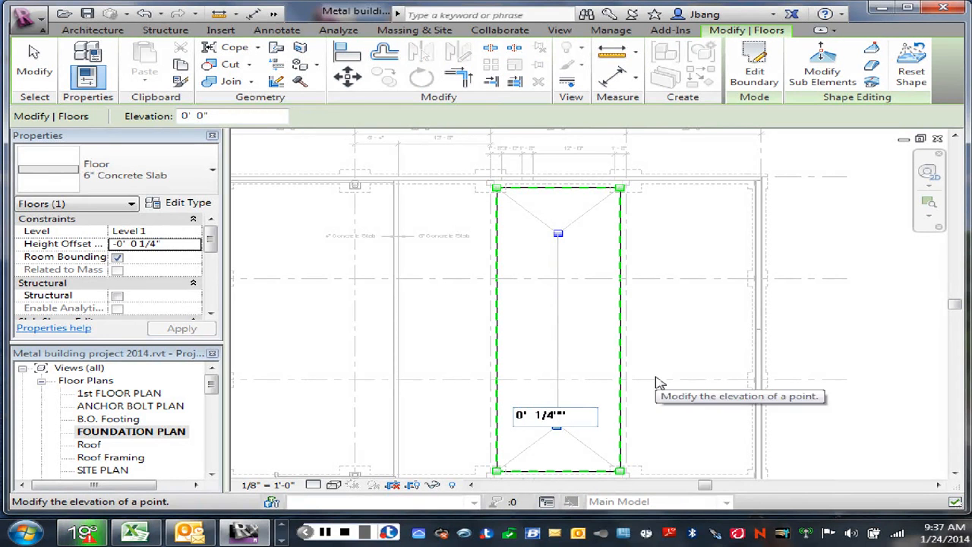
key("Return")
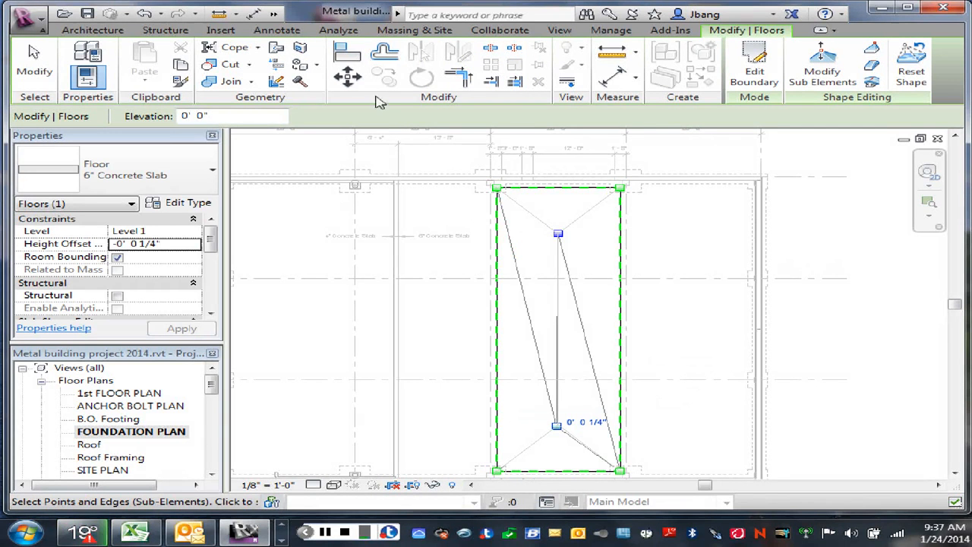
left_click(145, 14)
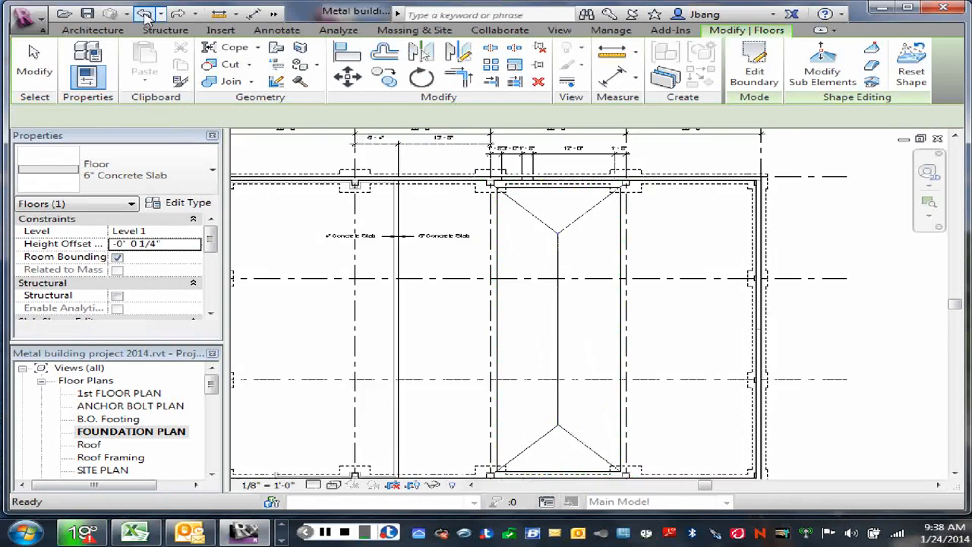
right_click(572, 257)
left_click(597, 262)
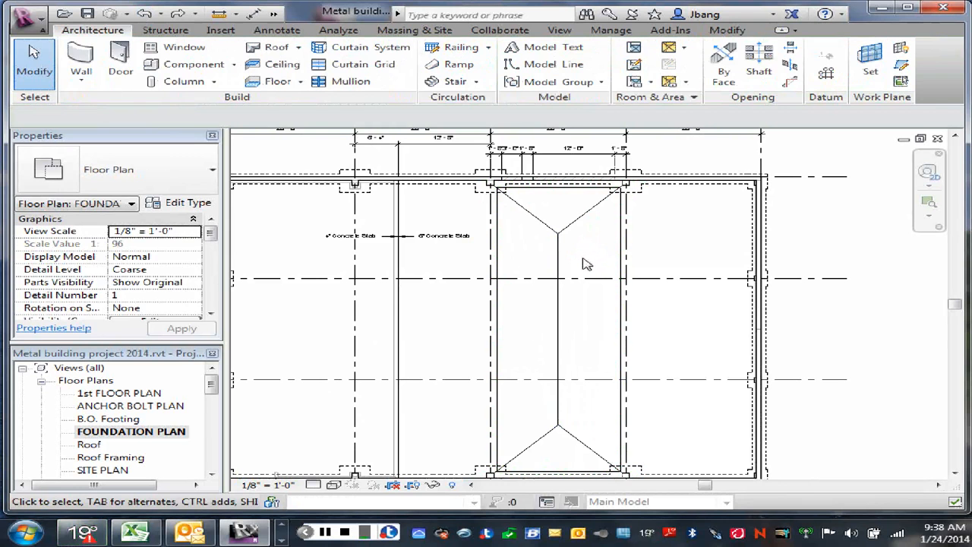
- Reopen the rectangular slab's sub-elements for editing and set the floor's height offset to 0
left_click(600, 251)
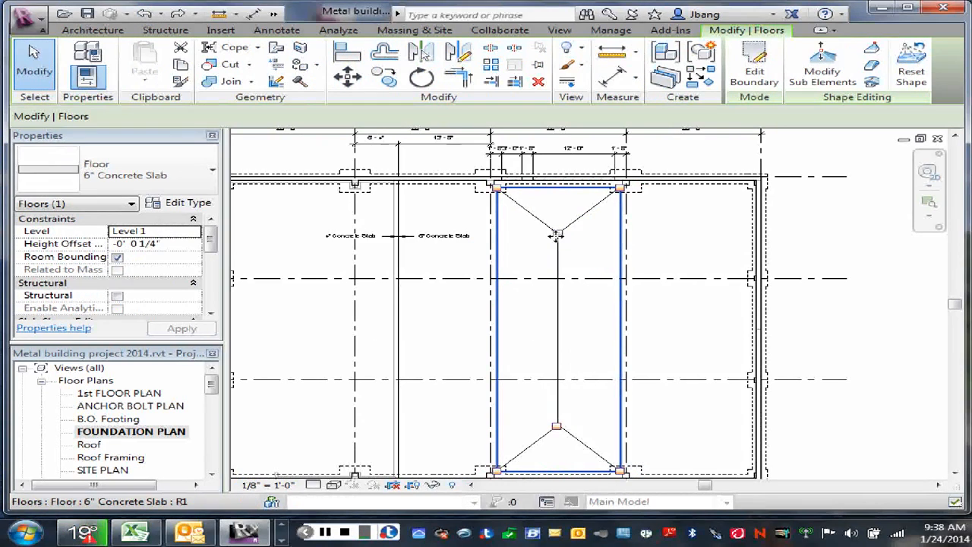
left_click(825, 74)
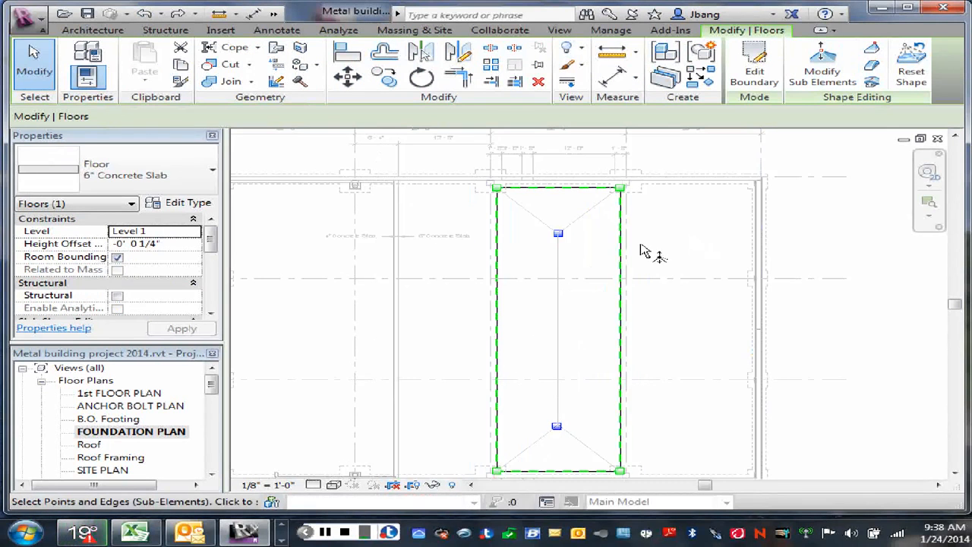
left_click(563, 238)
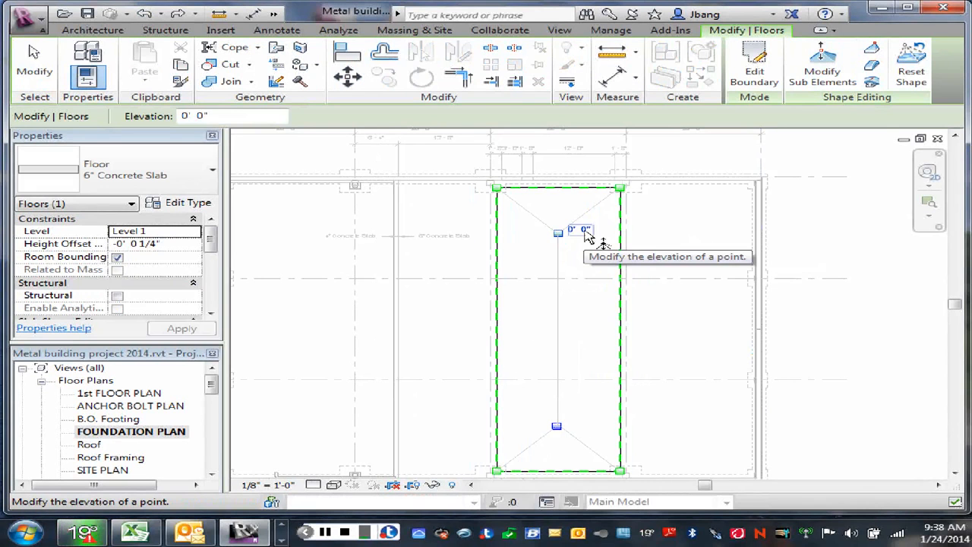
left_click(582, 244)
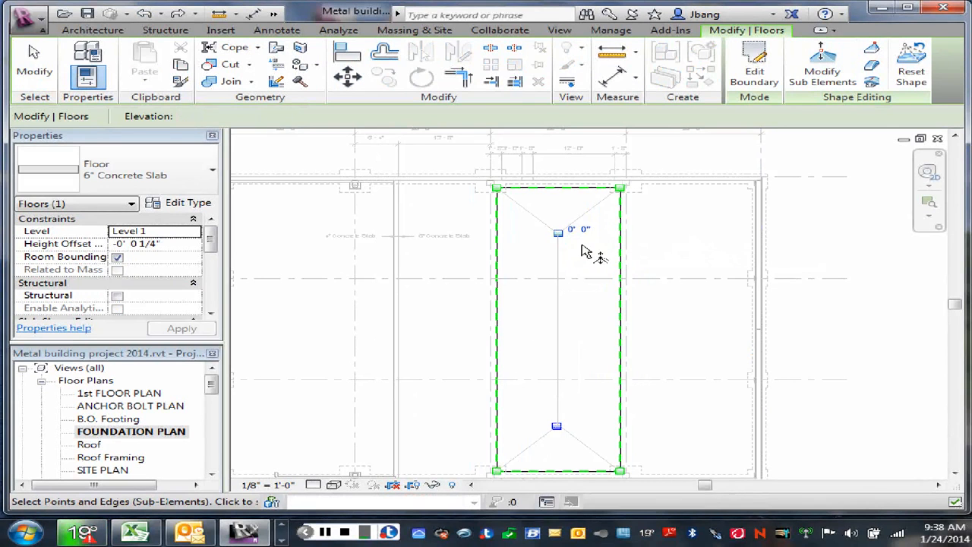
left_click(557, 430)
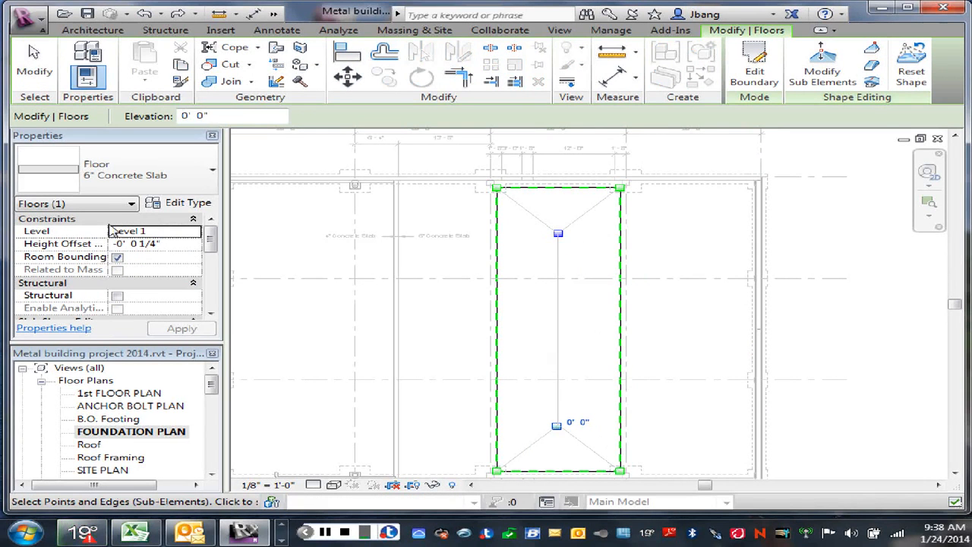
left_click(160, 244)
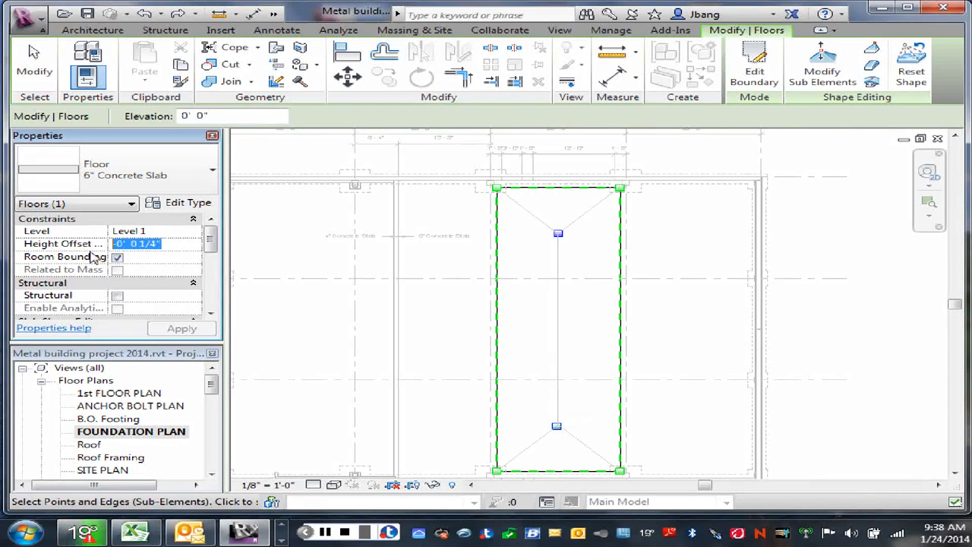
type("0")
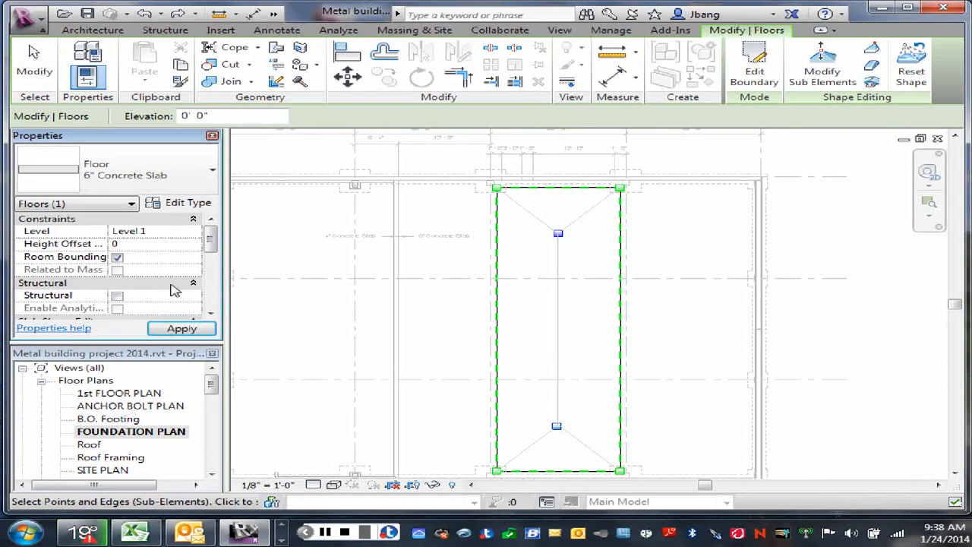
left_click(182, 328)
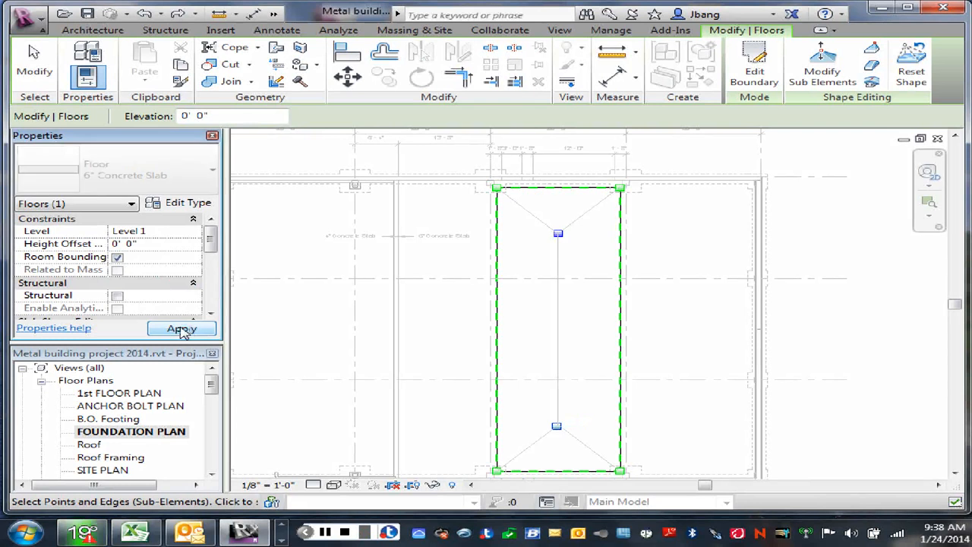
- Set the elevation of the shape-editing point near grid A to -0' 0 1/4"
left_click(559, 236)
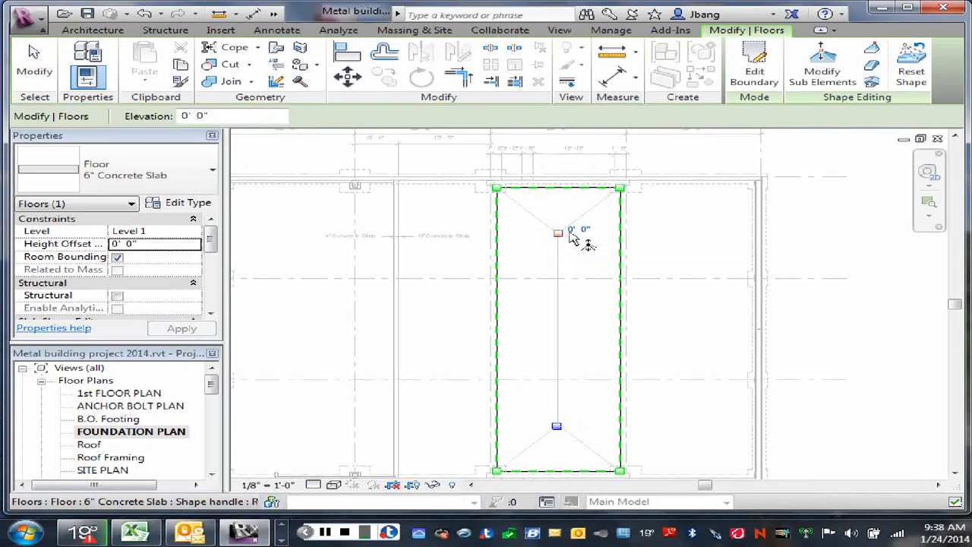
left_click(575, 228)
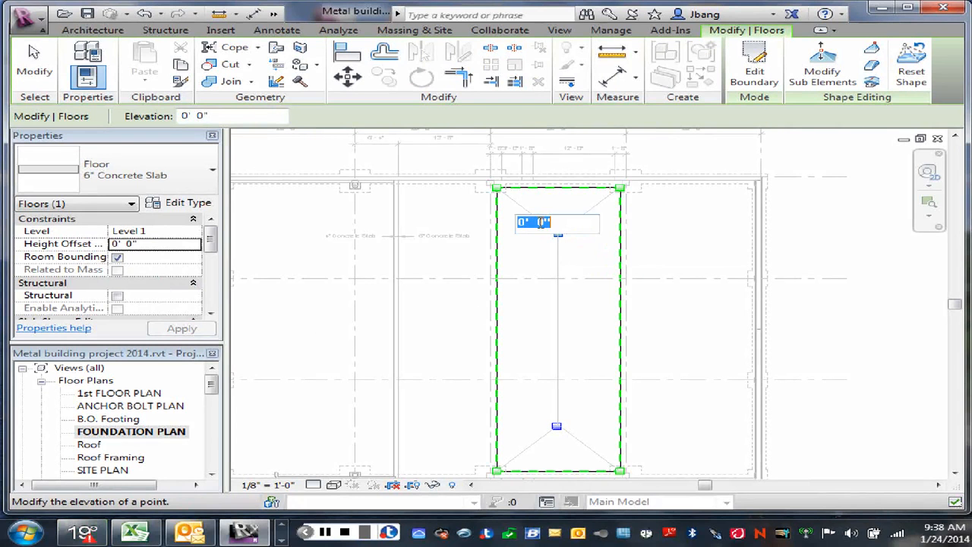
double_click(542, 222)
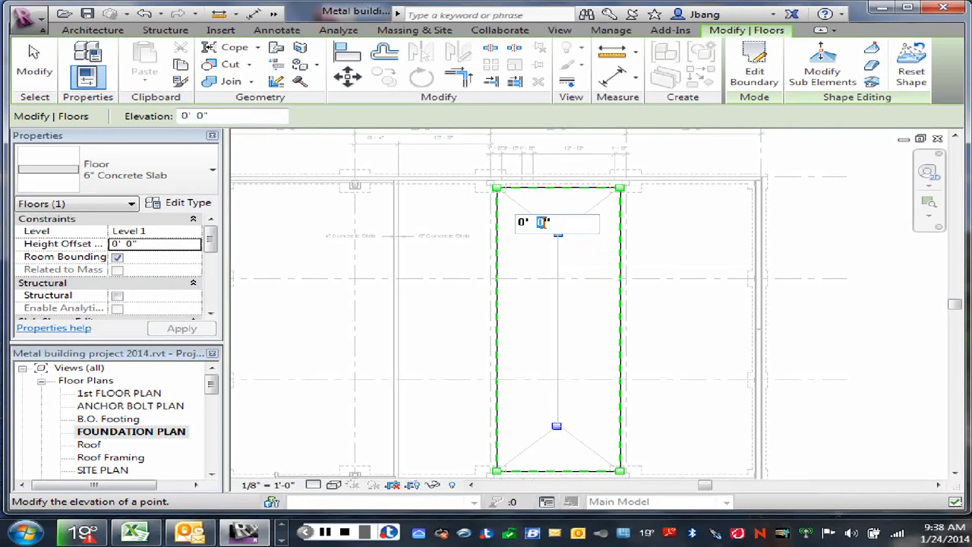
type("1/")
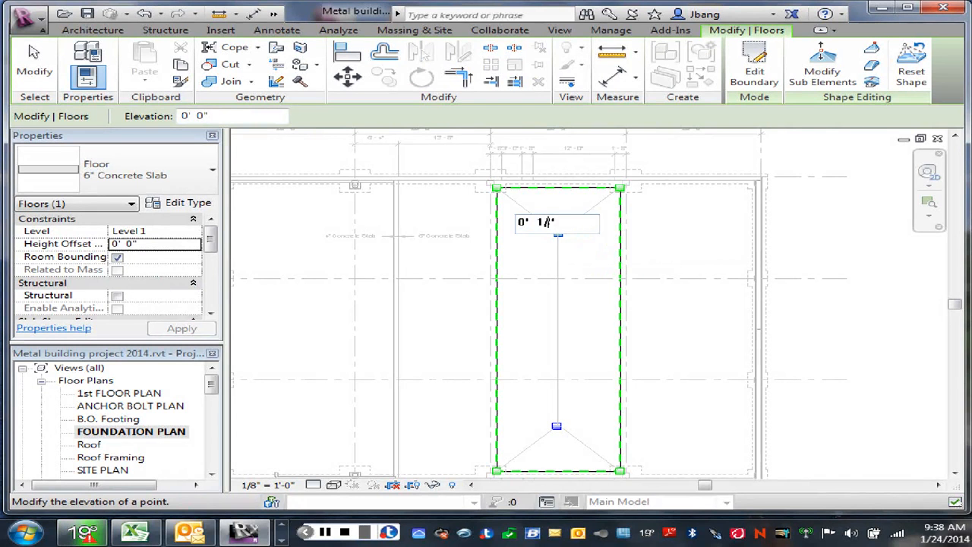
type("4")
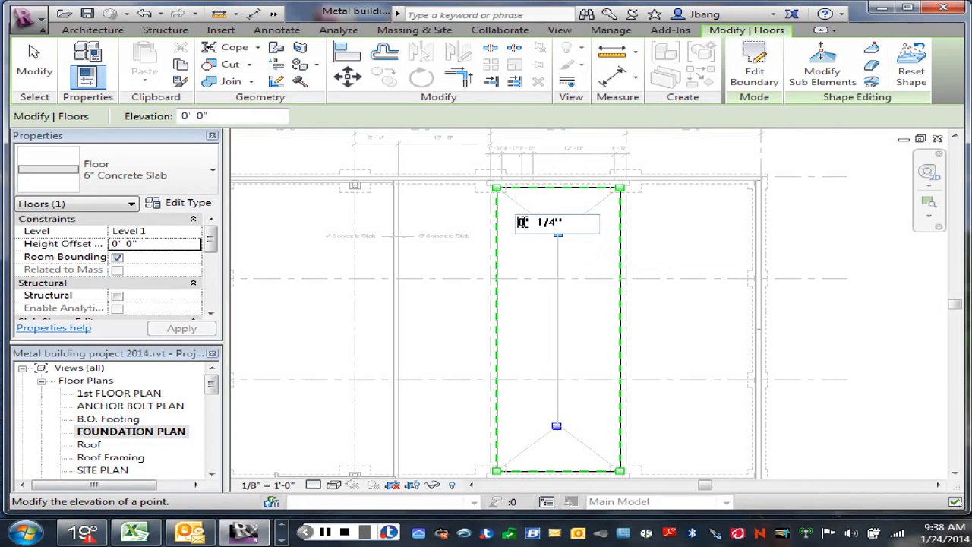
left_click(522, 222)
type("-")
key("Return")
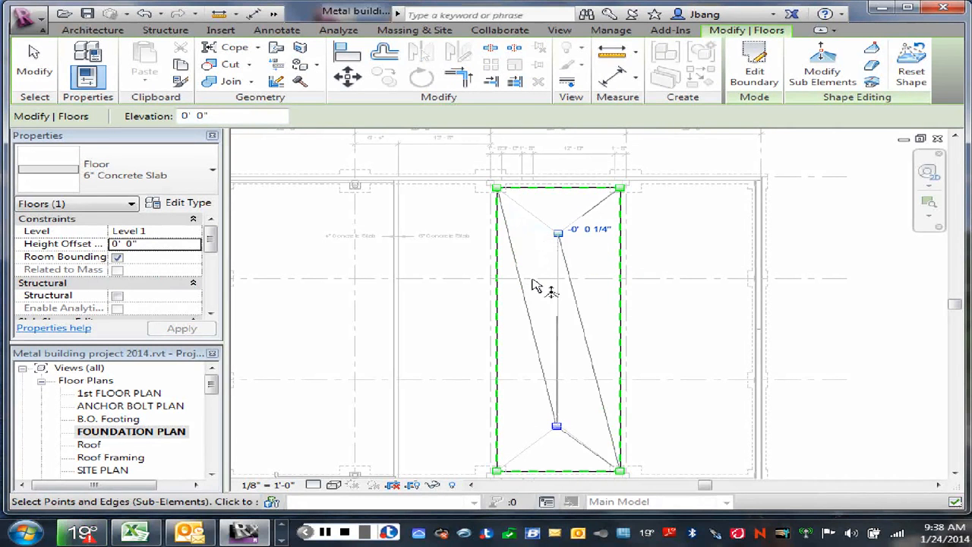
- Set the elevation of the shape-editing point at the end opposite grid A to -0' 2"
left_click(563, 428)
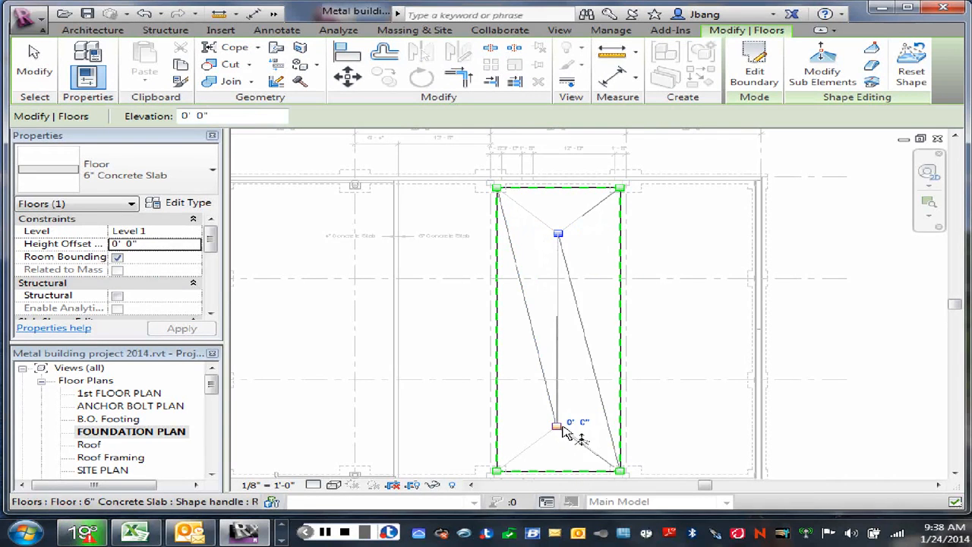
left_click(576, 422)
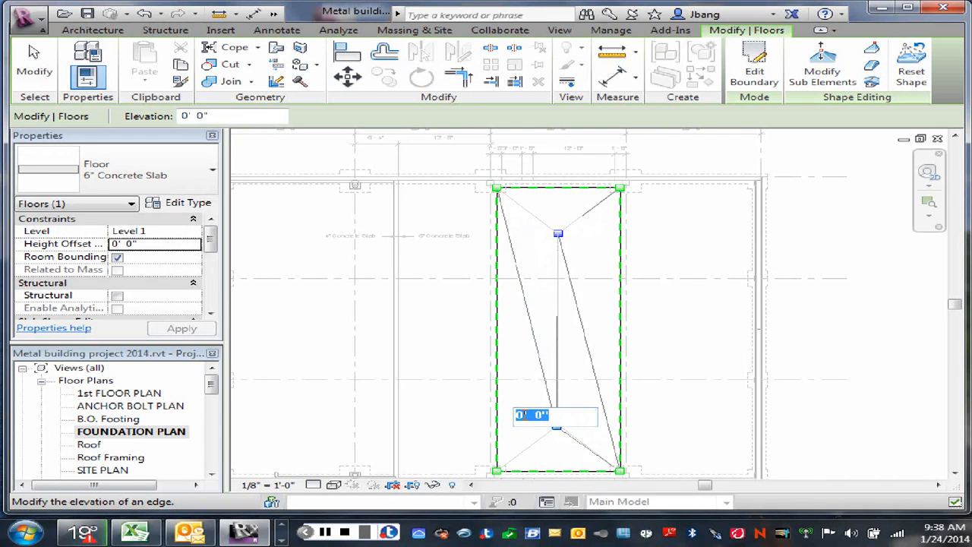
left_click(524, 415)
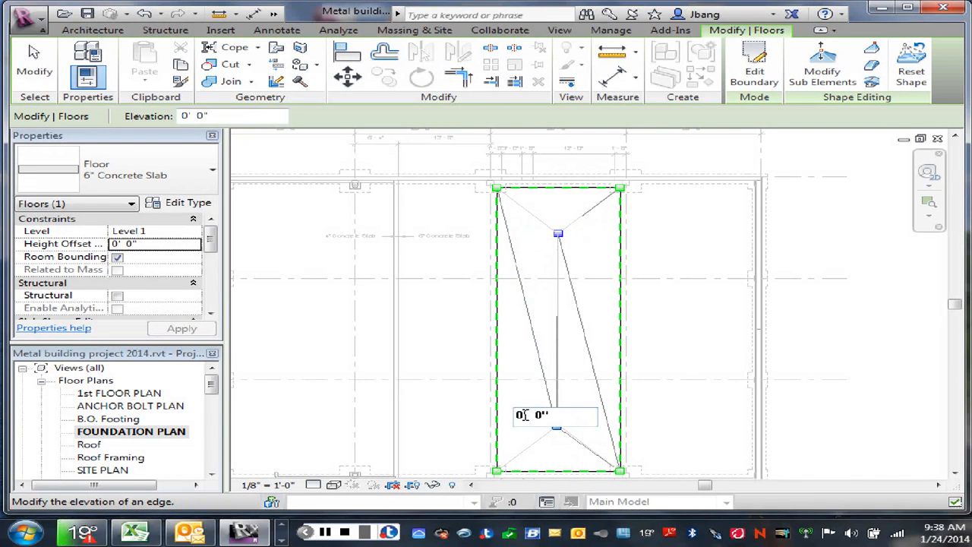
type("1")
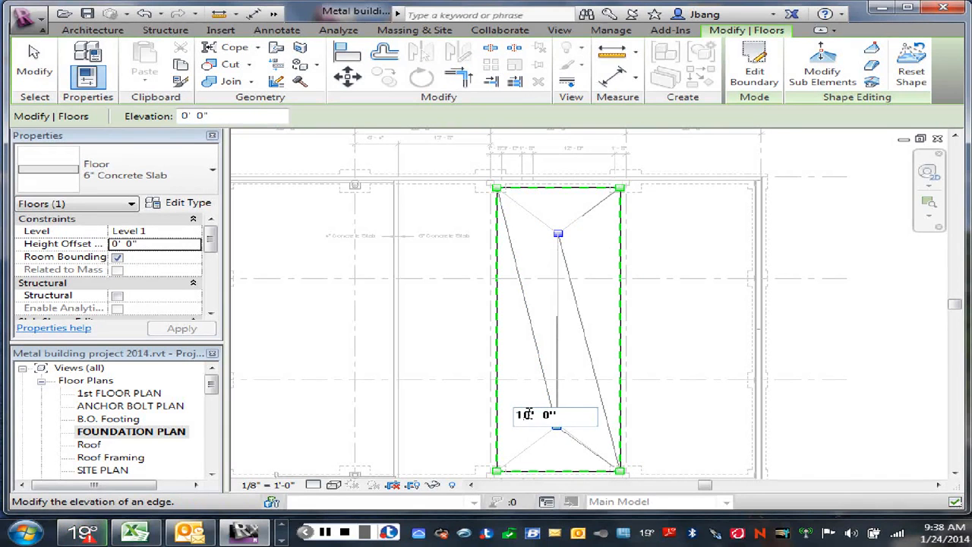
double_click(524, 415)
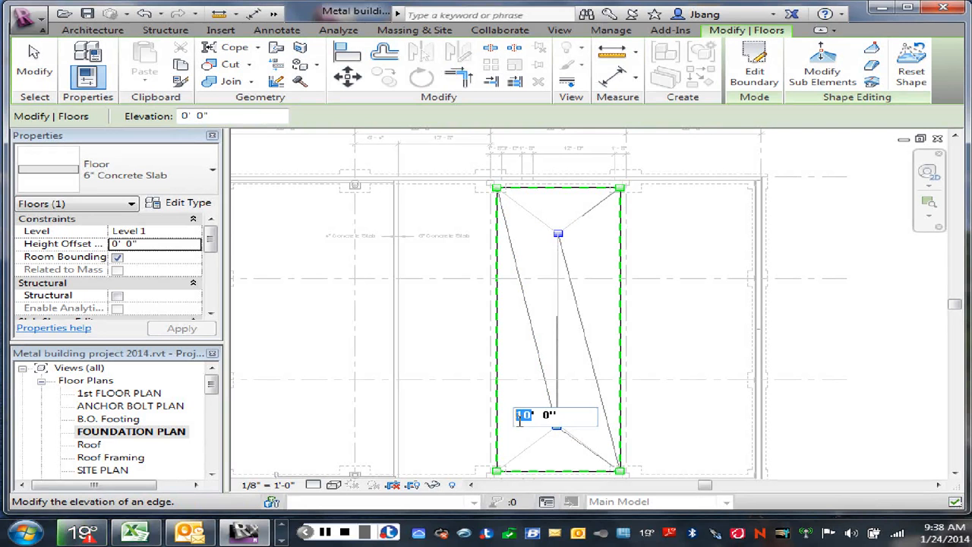
key("BackSpace")
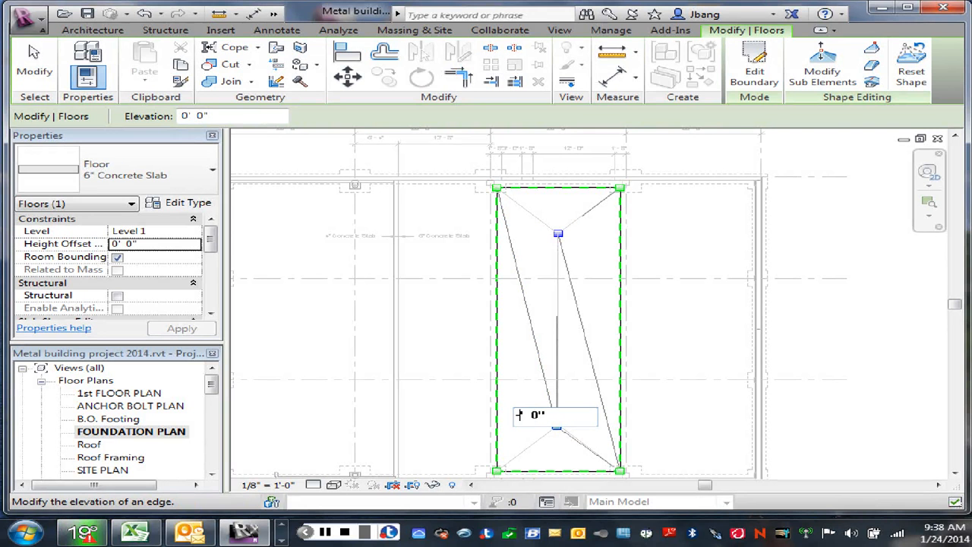
type("-0' ")
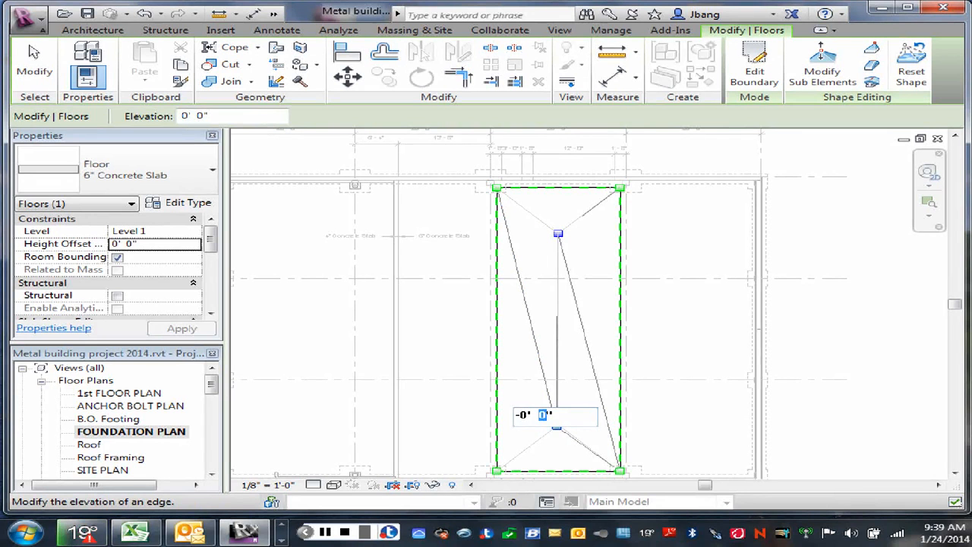
type("2")
key("Return")
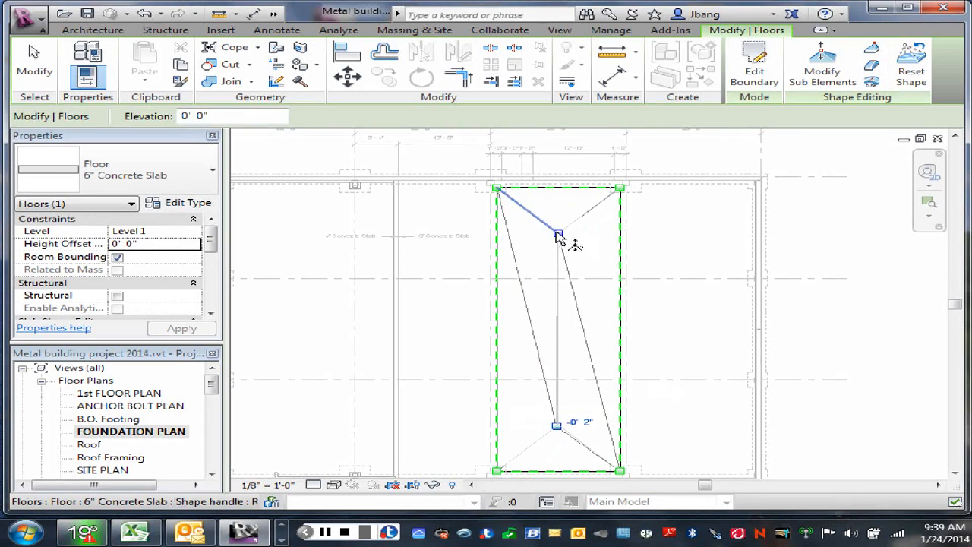
left_click(558, 235)
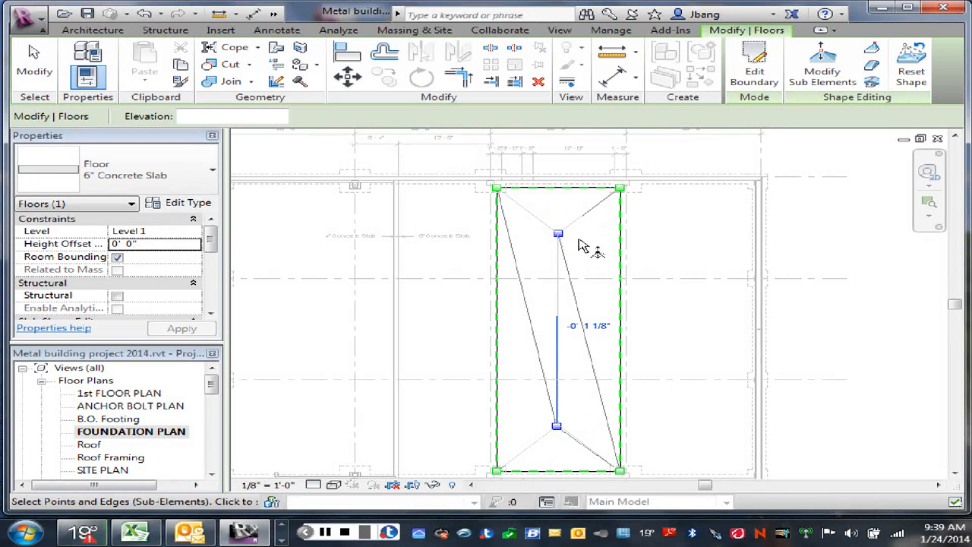
left_click(559, 237)
left_click(561, 237)
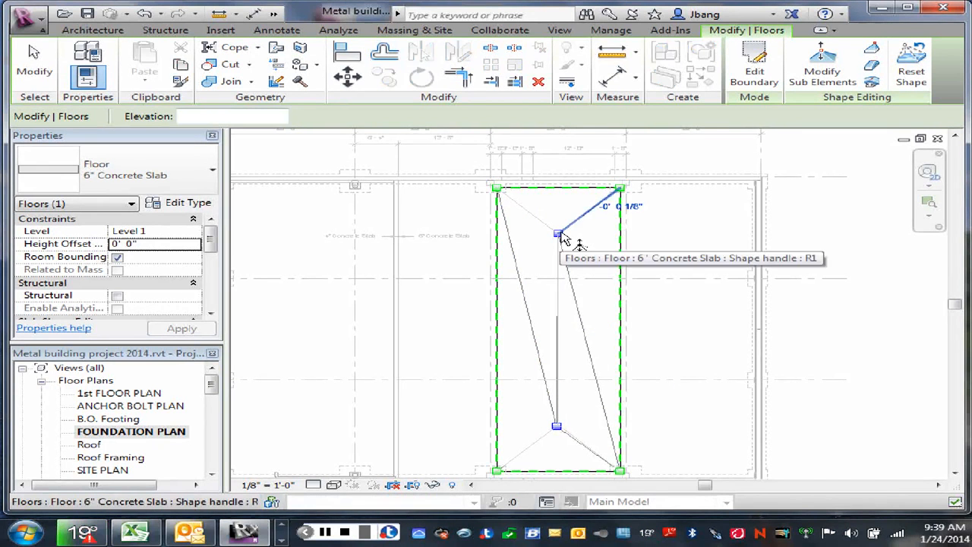
right_click(582, 243)
left_click(629, 218)
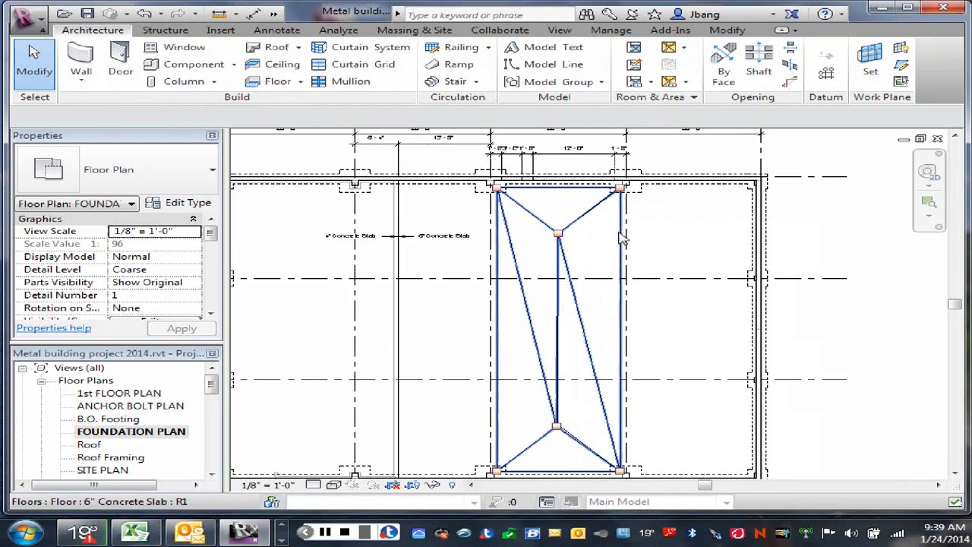
left_click(559, 237)
left_click(819, 62)
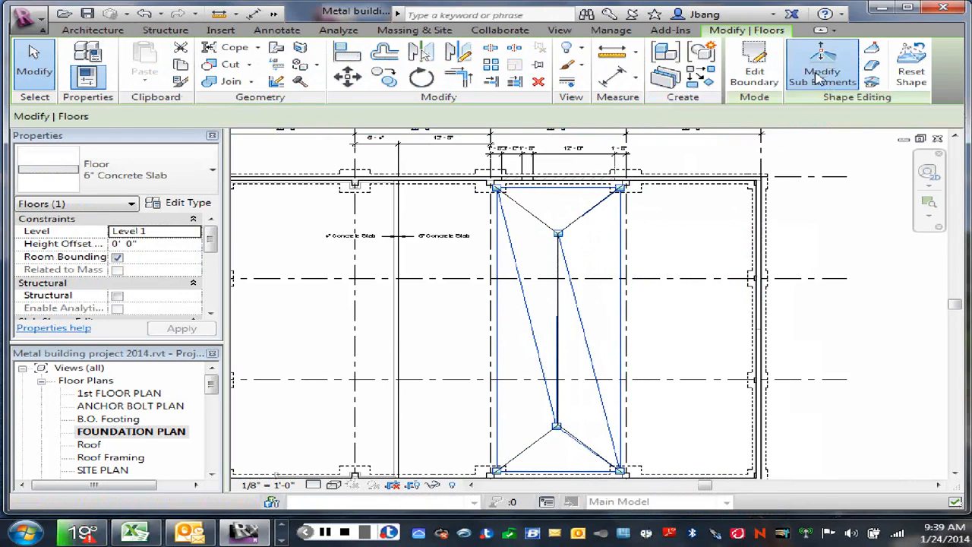
left_click(559, 235)
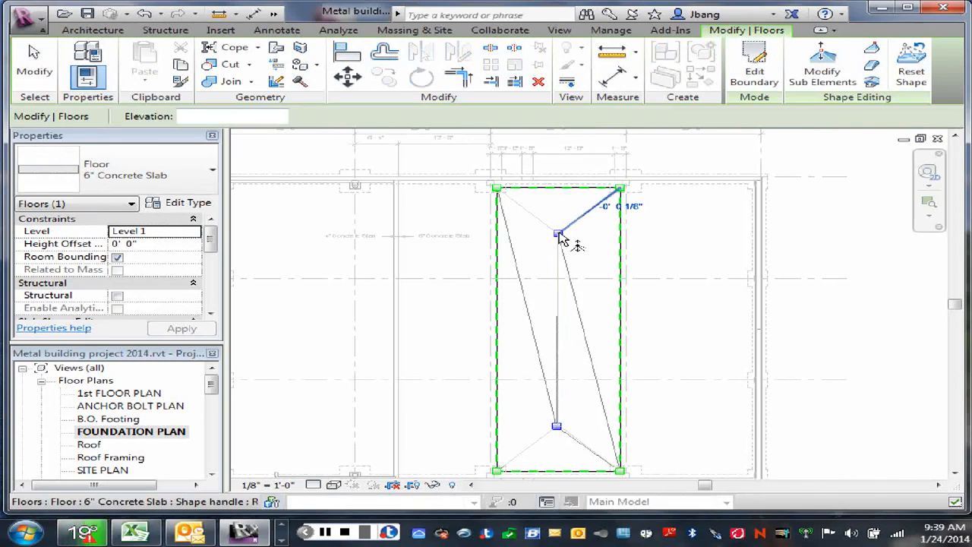
right_click(571, 243)
left_click(575, 217)
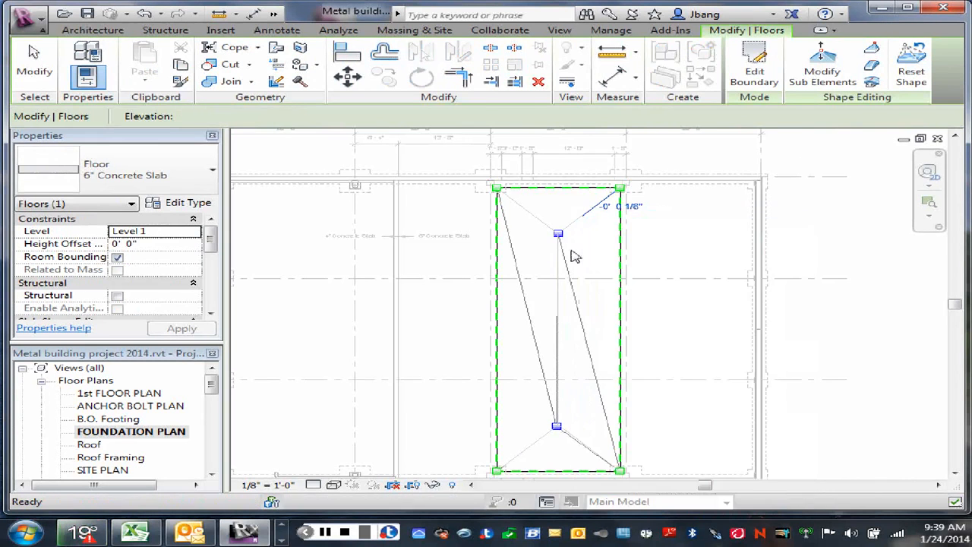
key("Escape")
- Set the elevation of the rectangular slab's interior shape-editing point near grid A to -0' 2" and leave shape editing
scroll(566, 255, "up", 5)
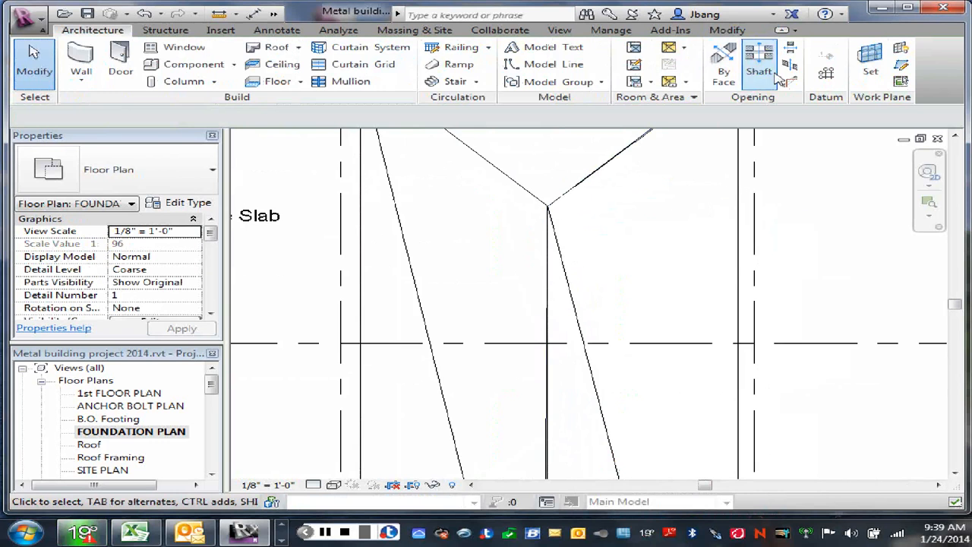
scroll(631, 178, "down", 2)
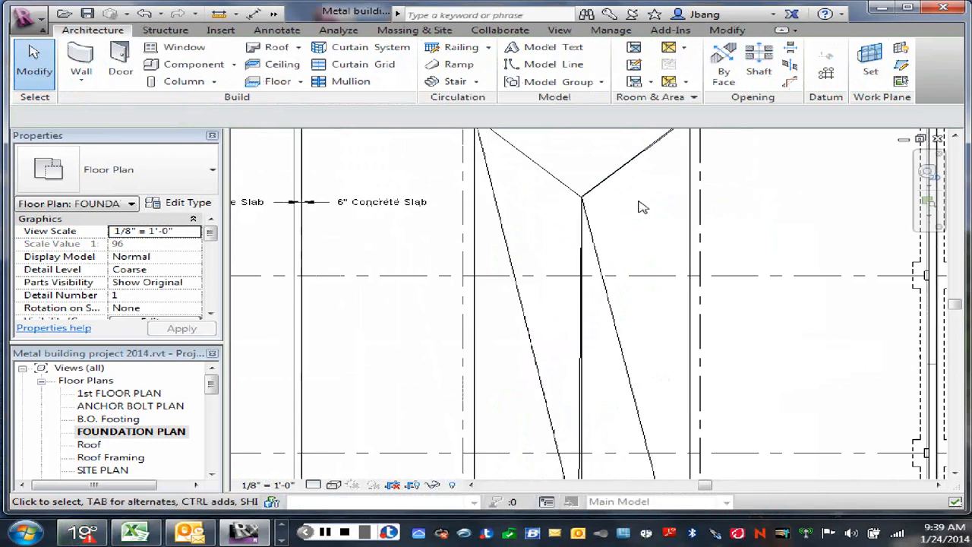
left_click(696, 194)
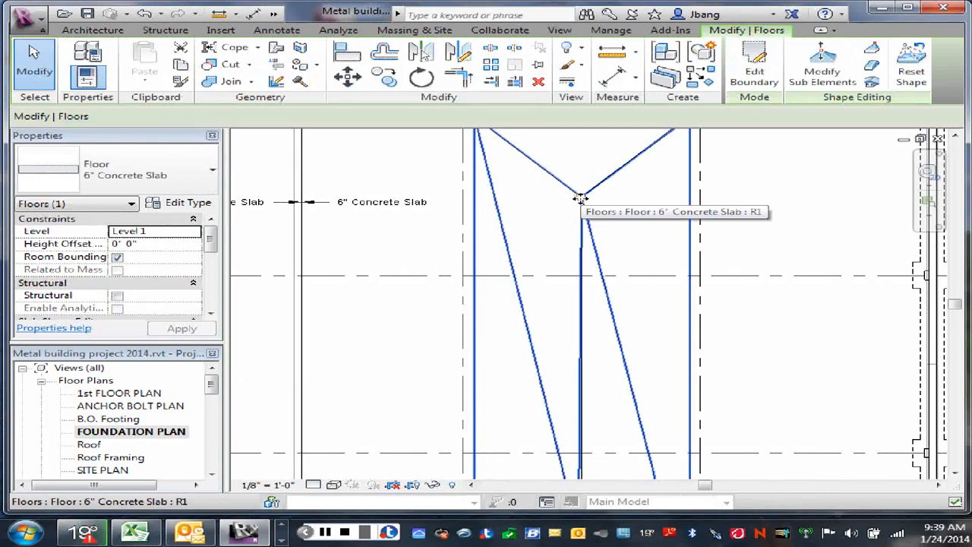
left_click(821, 72)
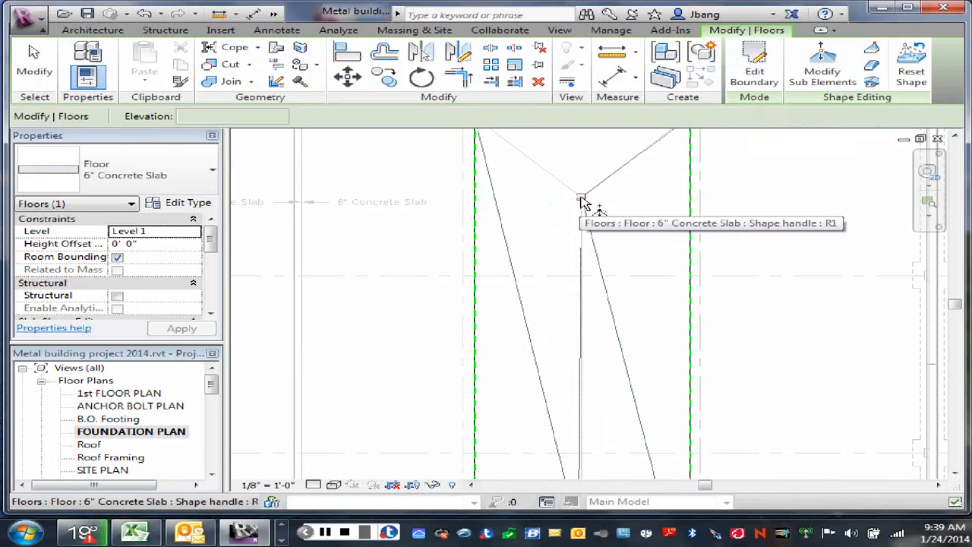
left_click(581, 198)
left_click(622, 198)
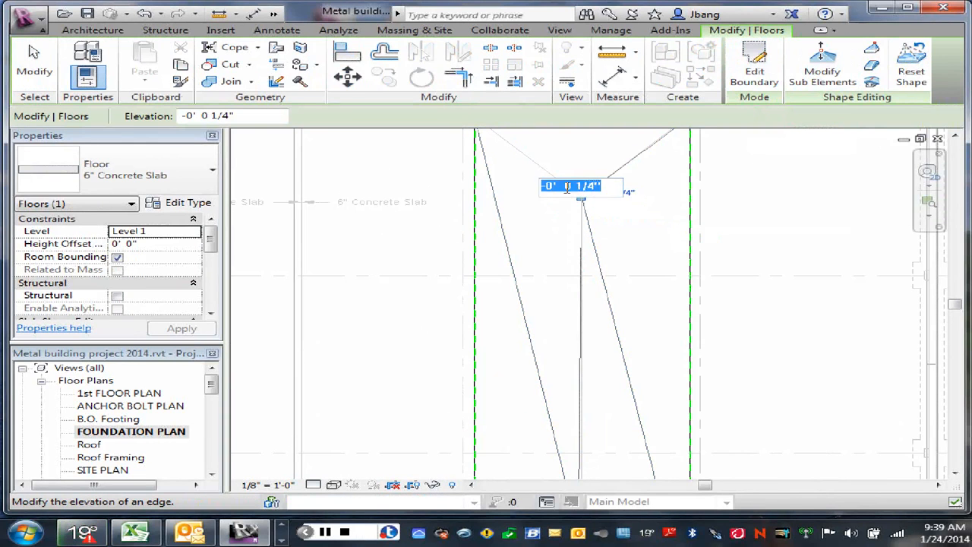
left_click_drag(576, 186, 598, 185)
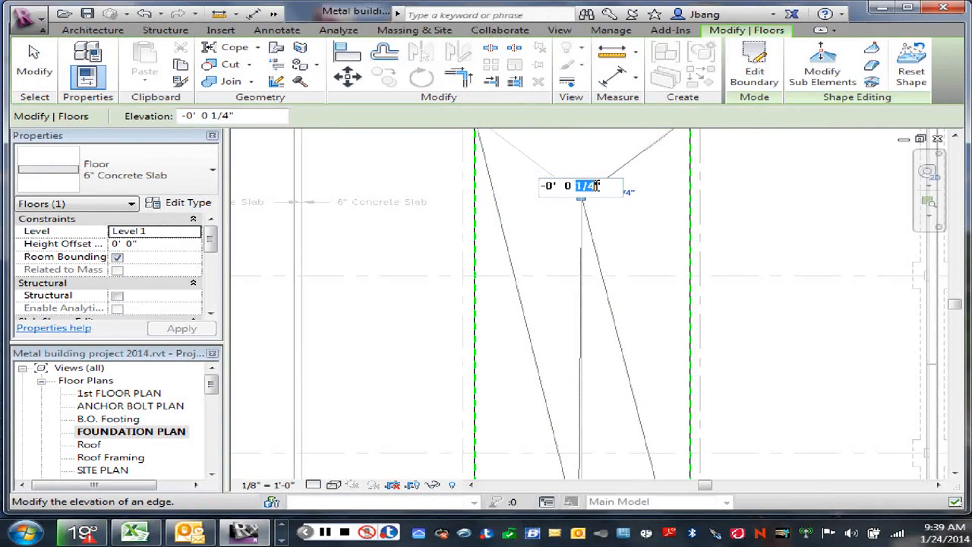
type("2")
key("Return")
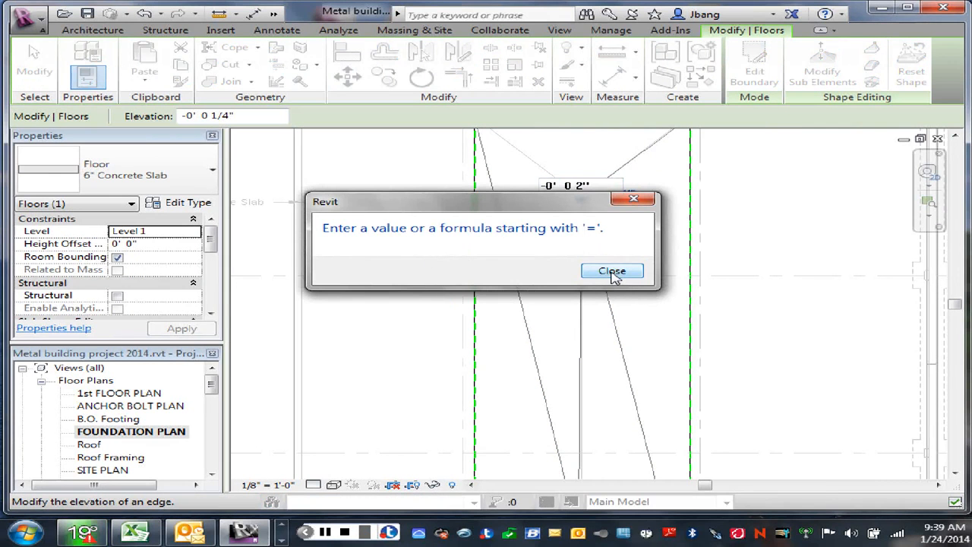
left_click(613, 272)
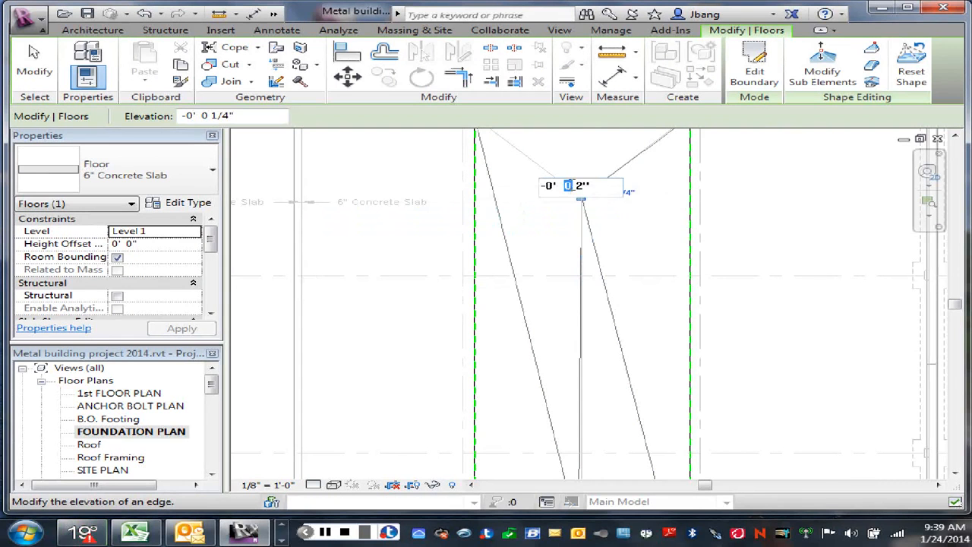
key("Return")
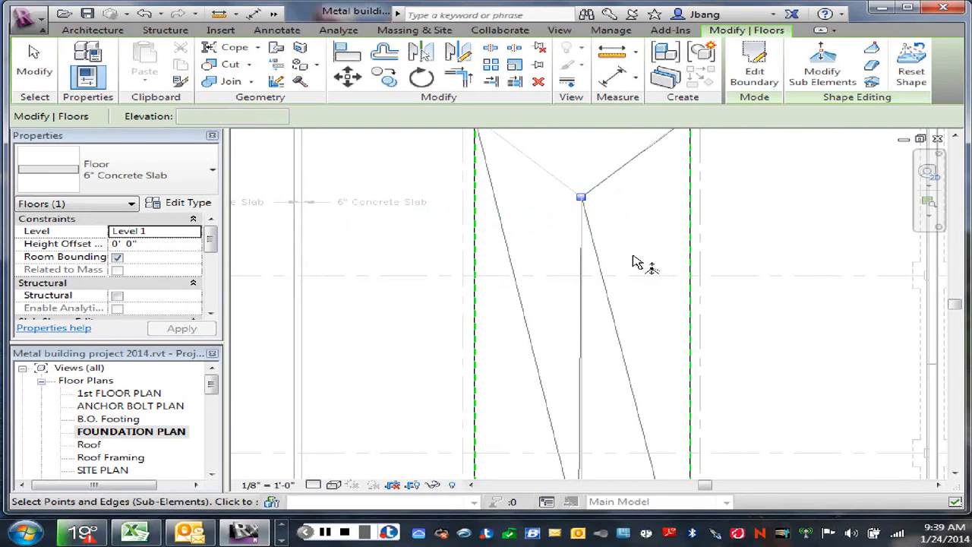
scroll(636, 262, "down", 2)
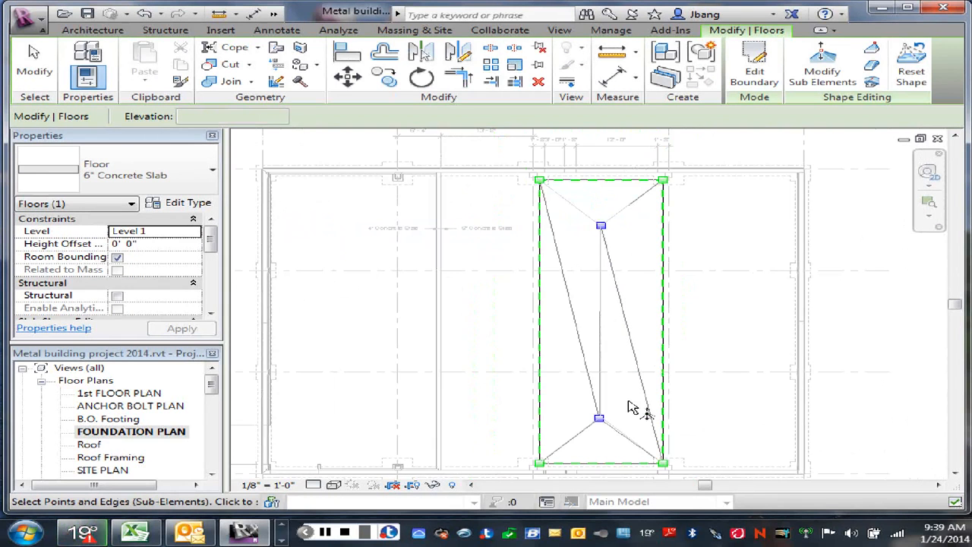
right_click(703, 325)
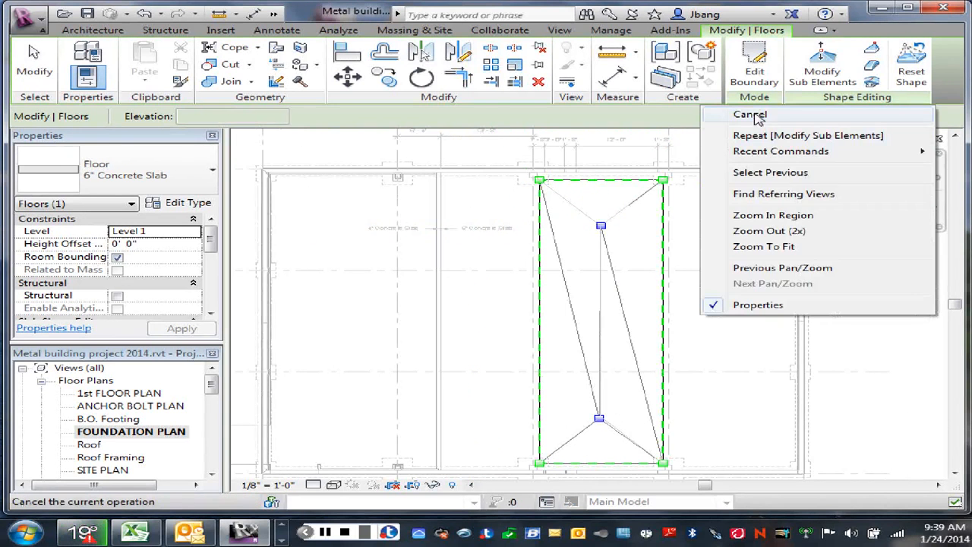
left_click(757, 117)
- Review the boundary sketch of the rectangular slab between grids 3 and 4, then finish the sketch
scroll(619, 319, "up", 1)
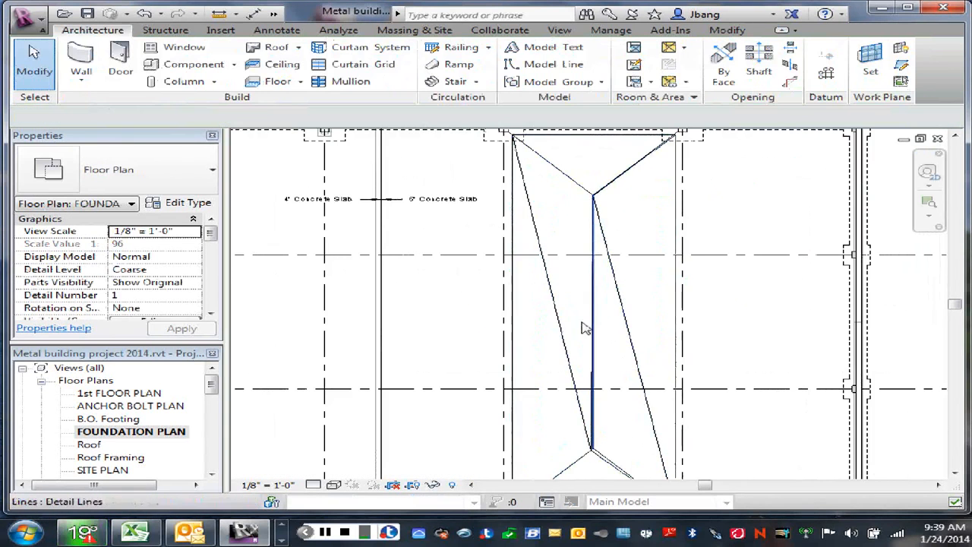
scroll(582, 328, "down", 2)
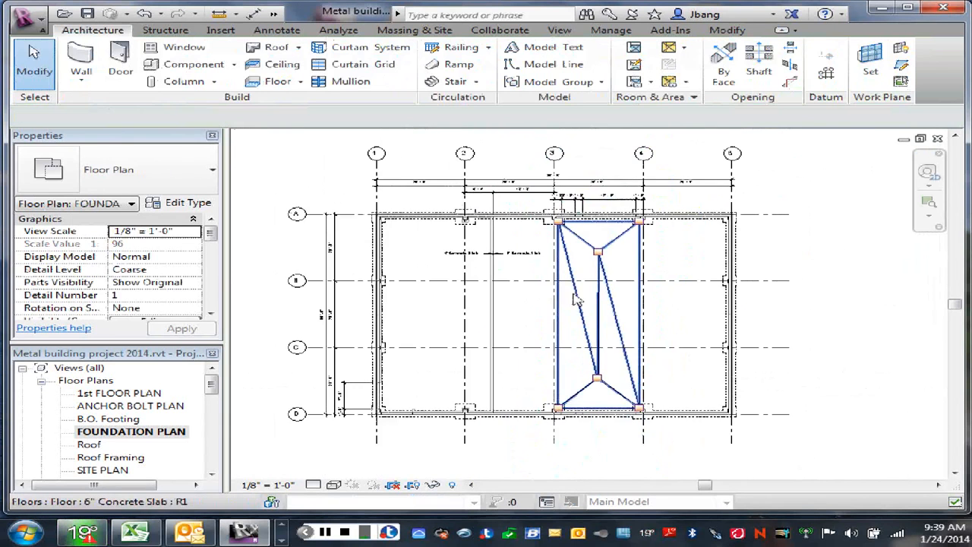
scroll(574, 294, "up", 2)
middle_click_drag(597, 310, 611, 367)
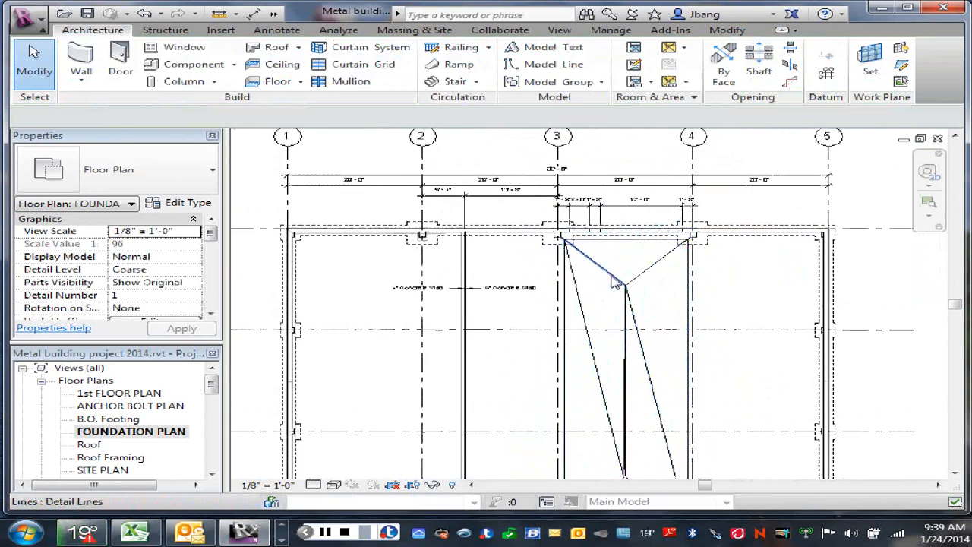
left_click(690, 295)
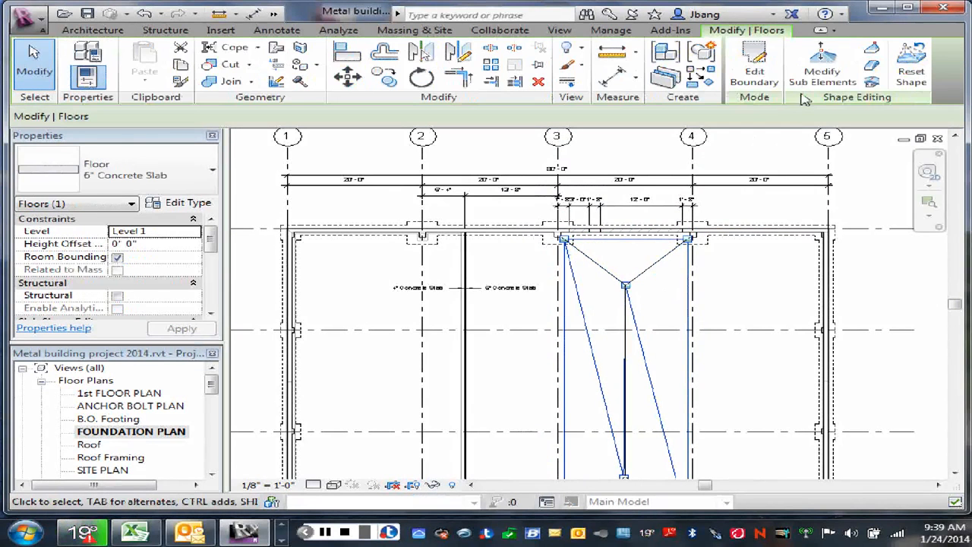
left_click(752, 76)
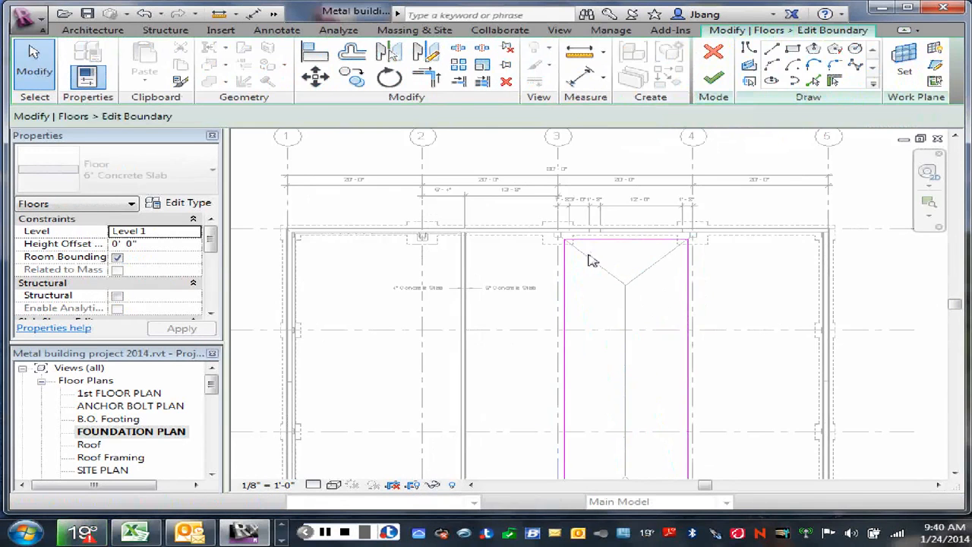
left_click(714, 76)
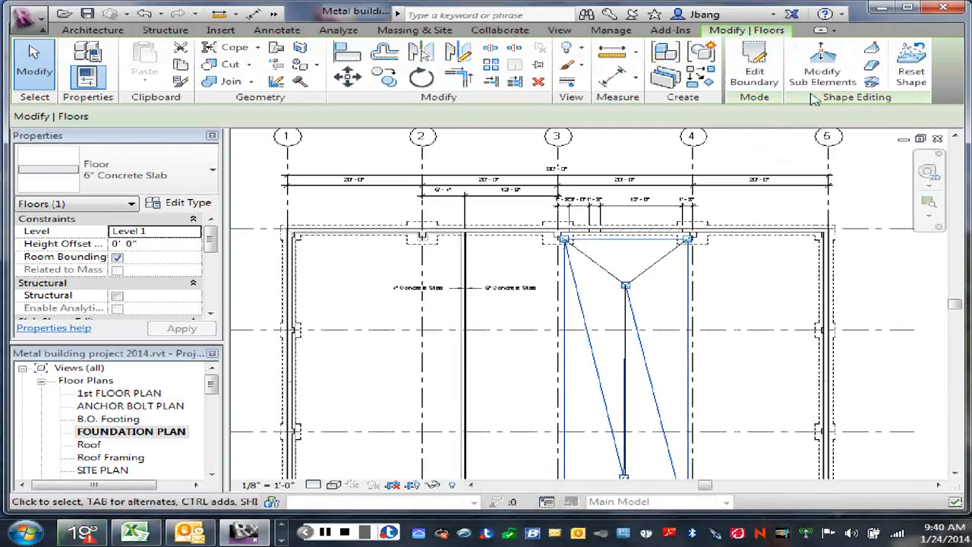
- Check the elevations of the rectangular slab's corner points and two interior points in shape editing, and leave the mode
left_click(822, 67)
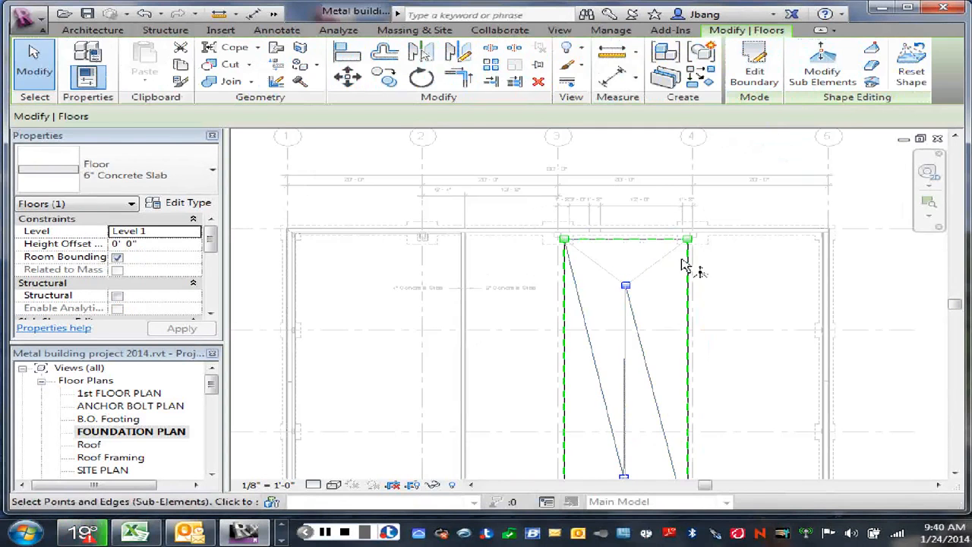
left_click(566, 242)
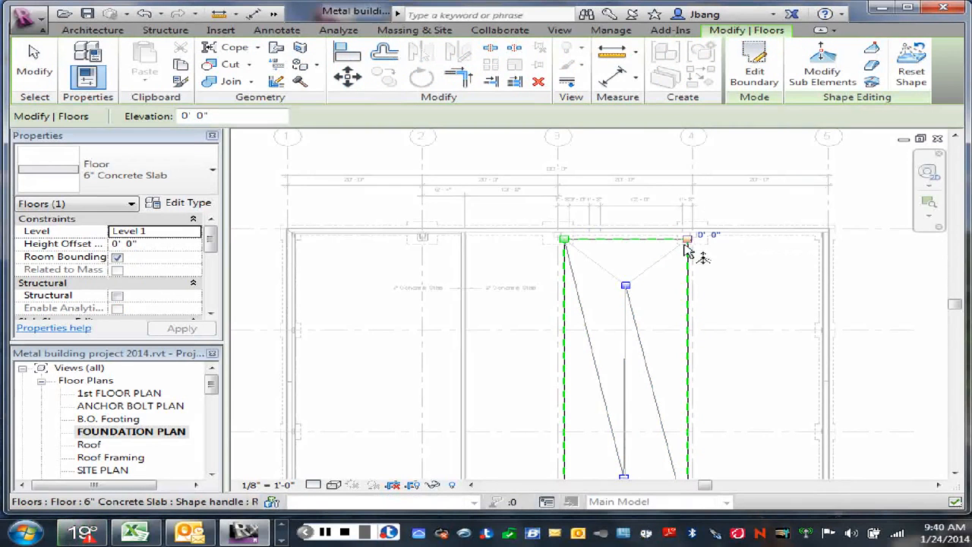
left_click(688, 241)
scroll(738, 393, "down", 2)
middle_click_drag(738, 372, 694, 398)
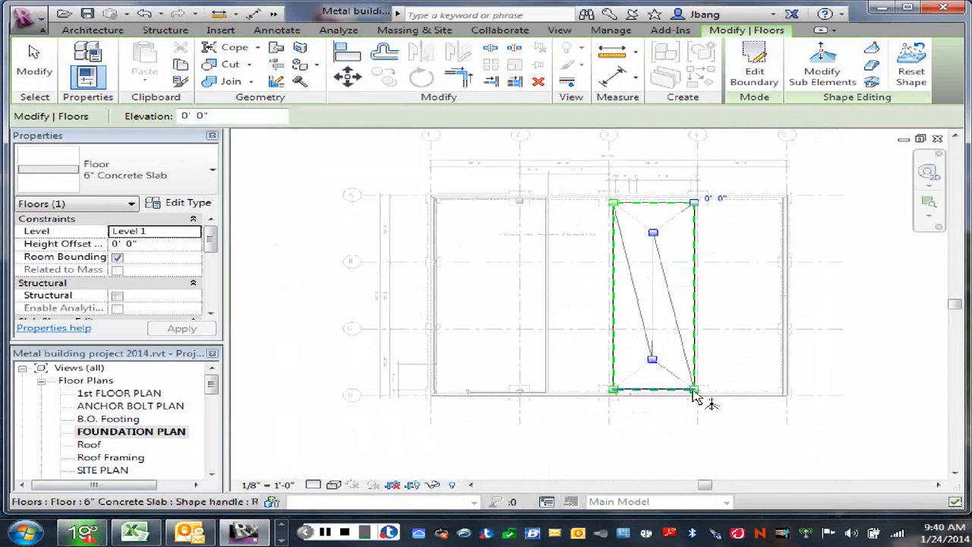
scroll(695, 397, "up", 2)
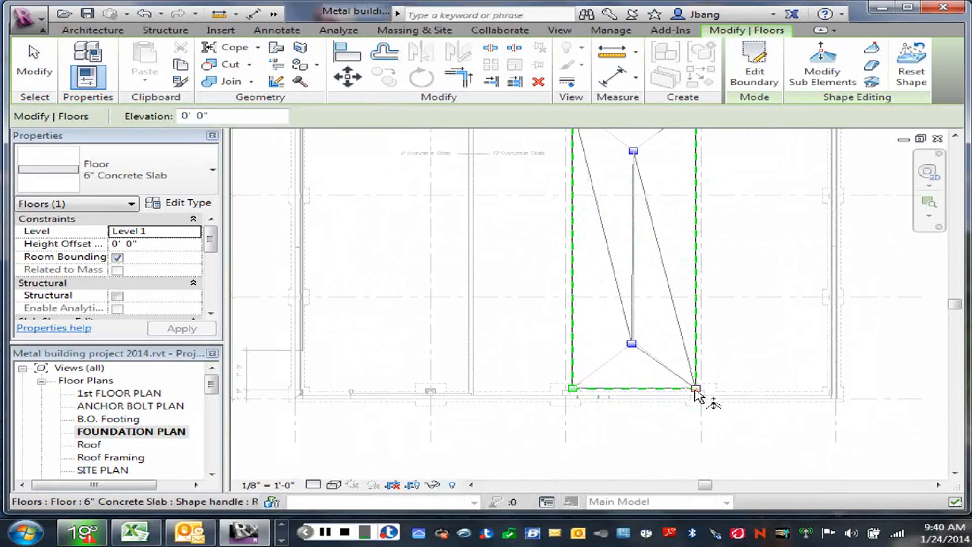
left_click(695, 390)
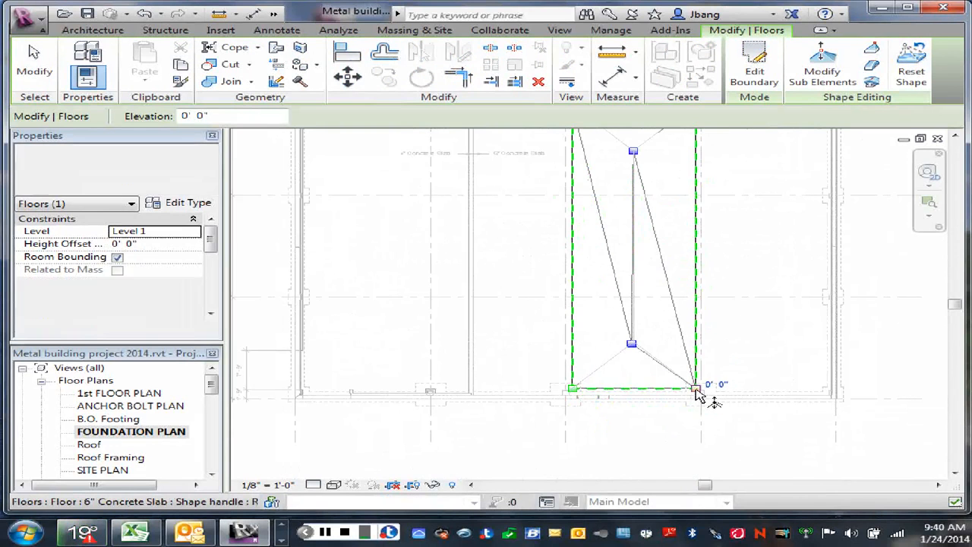
left_click(573, 390)
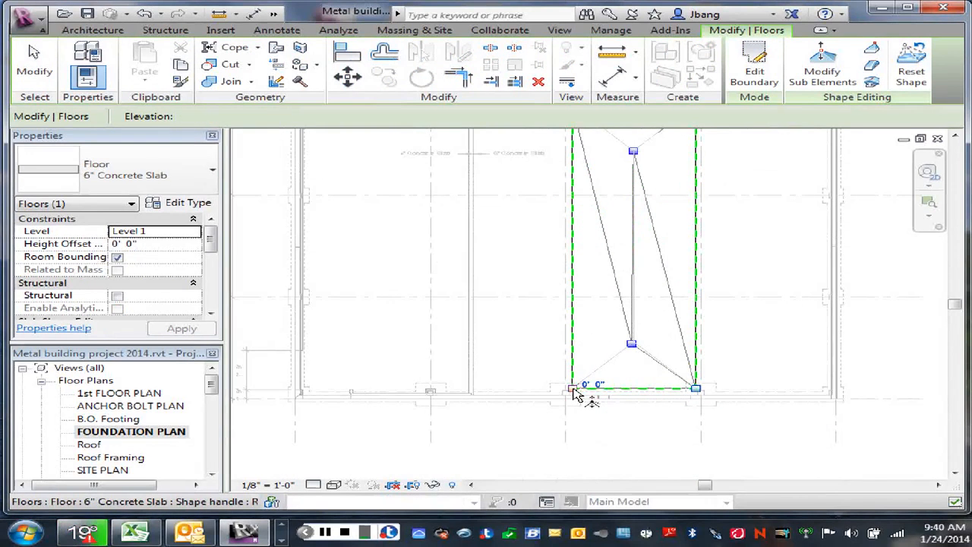
left_click(637, 369)
left_click(632, 346)
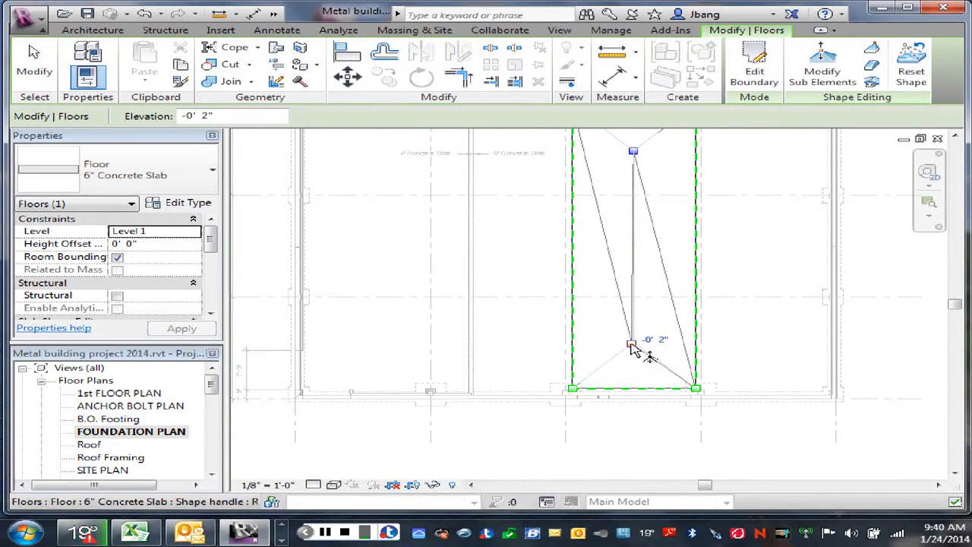
left_click(634, 154)
right_click(668, 199)
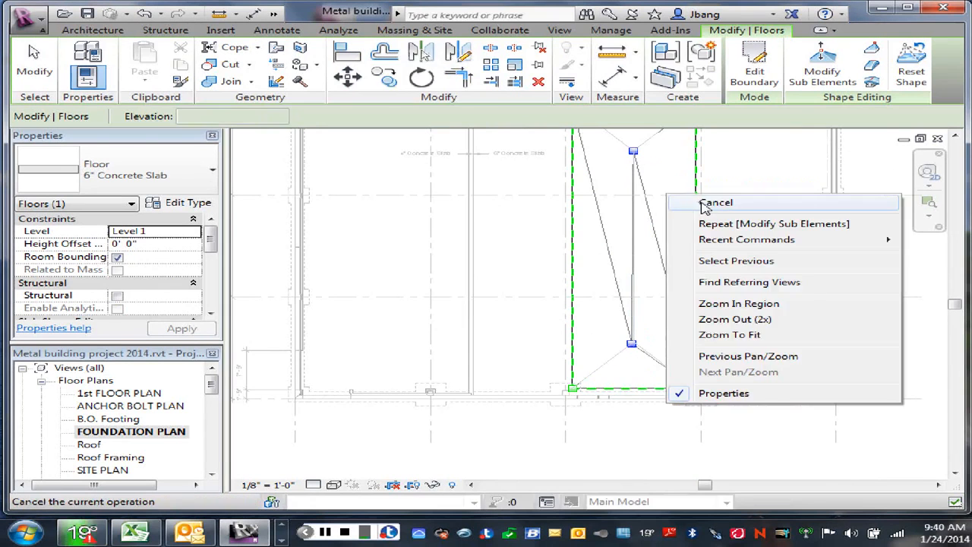
left_click(690, 203)
- Examine how the detail lines align with the slab's fold lines at the interior point near grid D
scroll(673, 228, "down", 2)
middle_click_drag(734, 271, 741, 275)
scroll(691, 341, "up", 3)
scroll(619, 359, "up", 3)
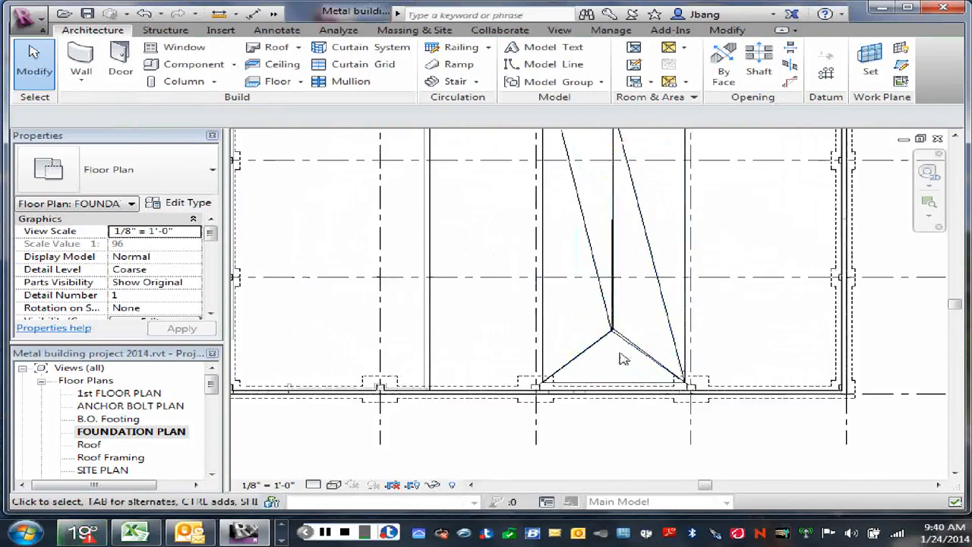
scroll(620, 359, "up", 3)
scroll(599, 315, "up", 2)
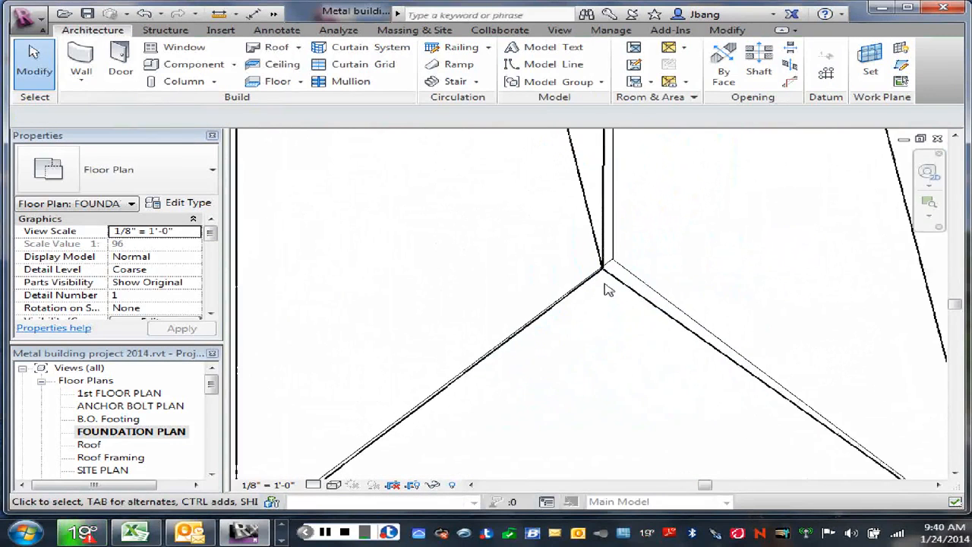
left_click(619, 244)
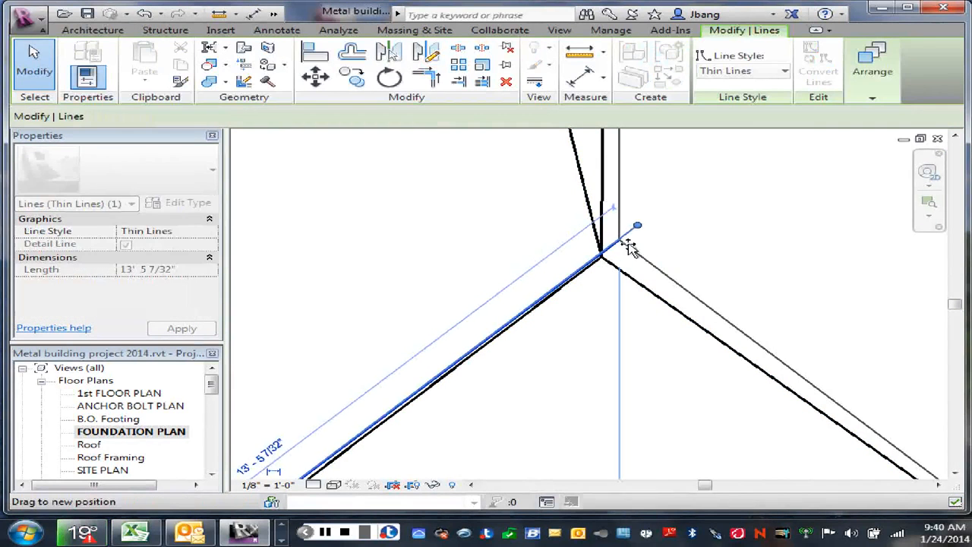
left_click(665, 242)
scroll(600, 285, "down", 4)
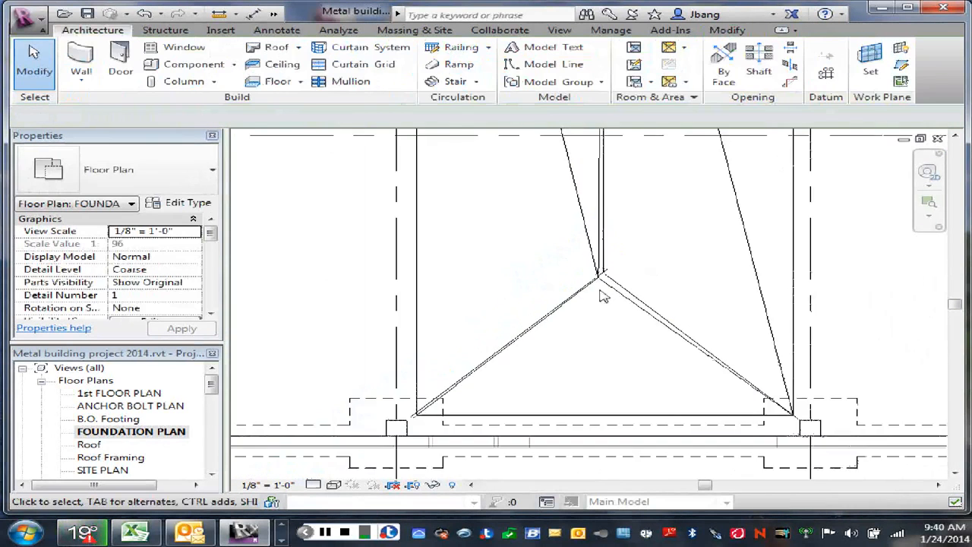
- Move the rectangular slab's interior shape-editing point near grid D onto the intersection of the detail lines, and leave shape editing
scroll(600, 293, "down", 1)
right_click(598, 315)
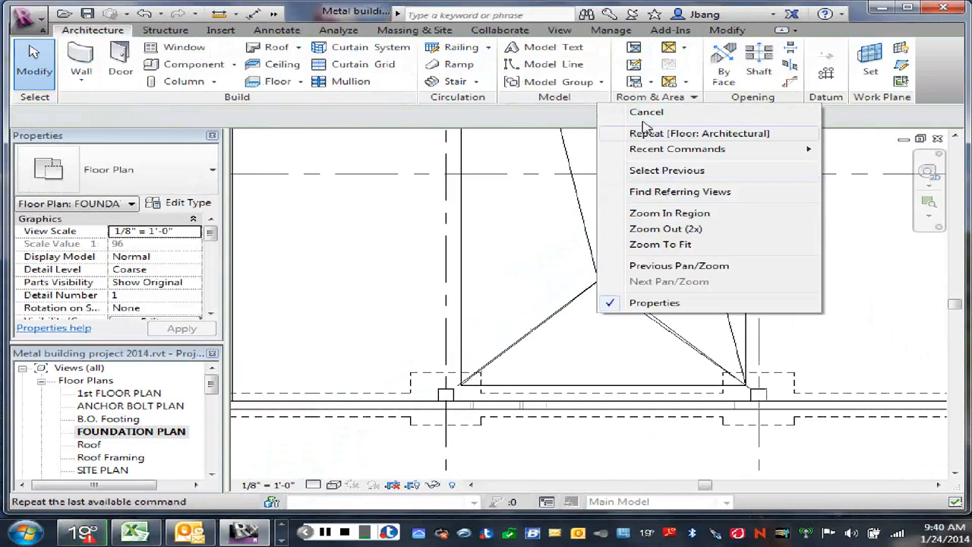
left_click(648, 113)
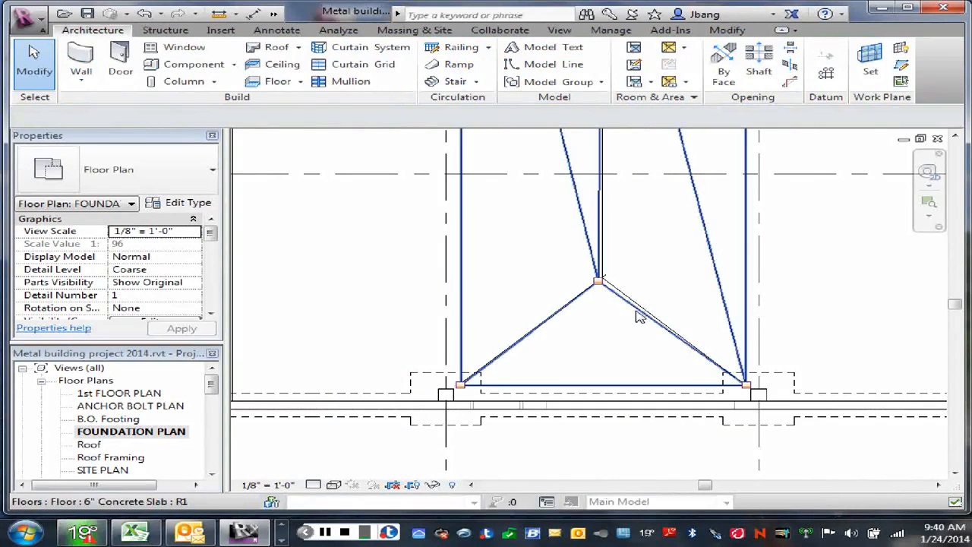
left_click(658, 287)
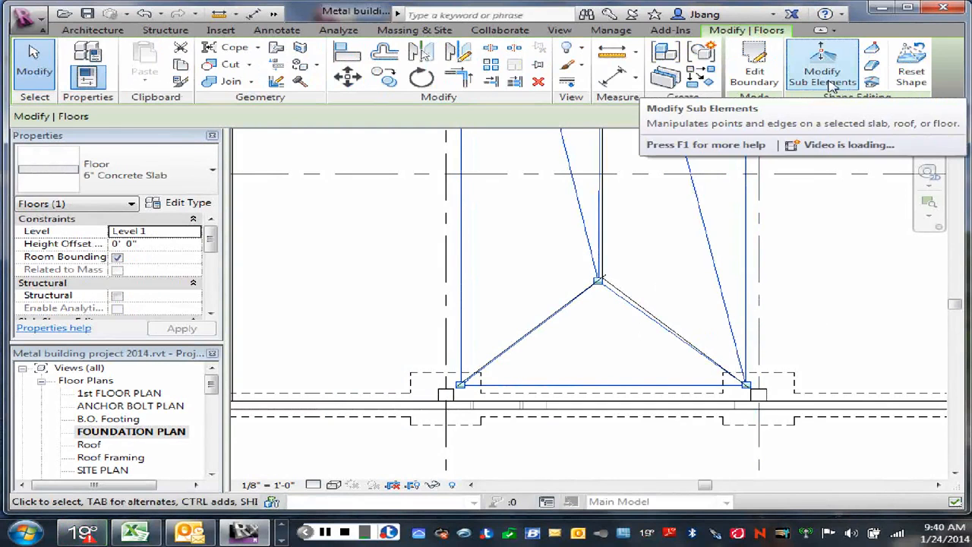
left_click(831, 86)
left_click(598, 281)
scroll(598, 285, "up", 1)
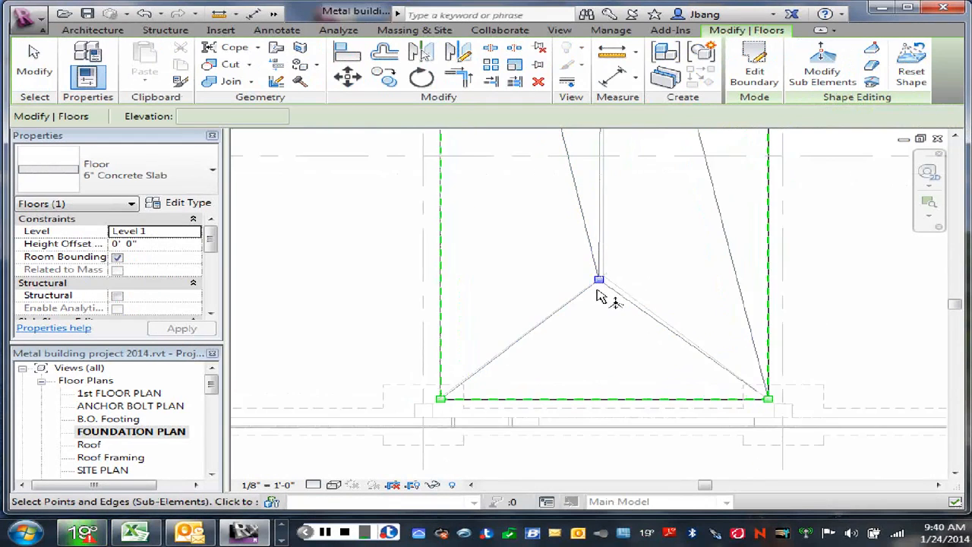
scroll(598, 295, "up", 2)
left_click_drag(617, 263, 636, 226)
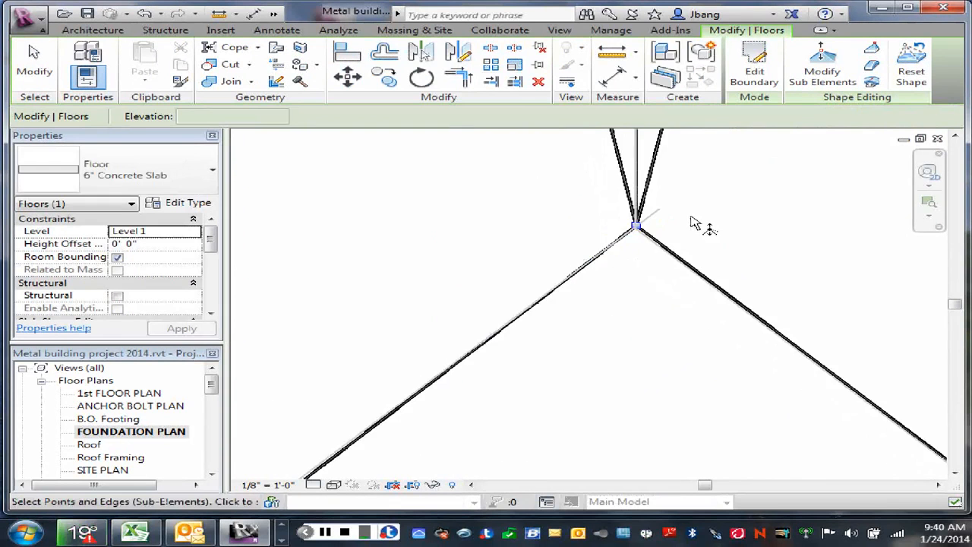
scroll(693, 223, "down", 5)
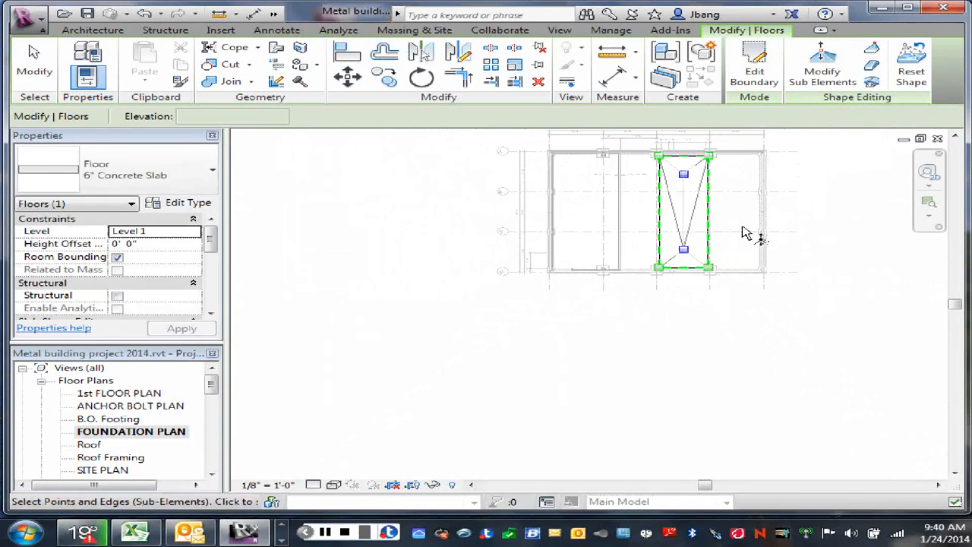
right_click(738, 216)
left_click(786, 223)
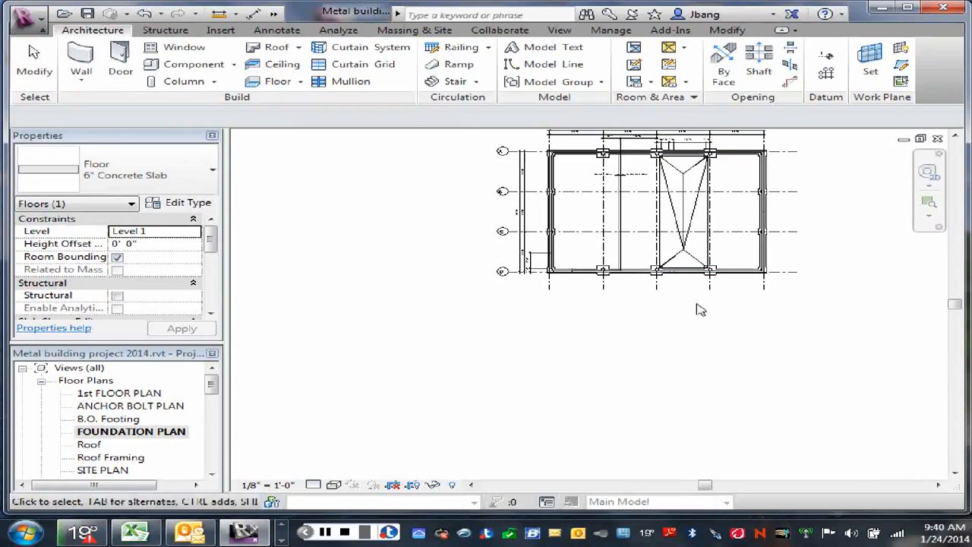
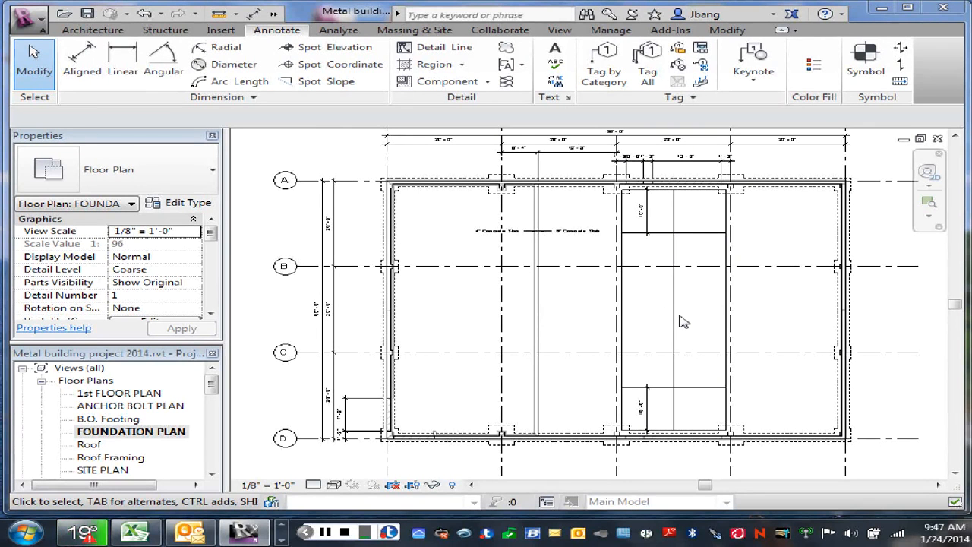
- Offset copies of the rectangular slab's vertical centre detail line 6" to each side
right_click(688, 310)
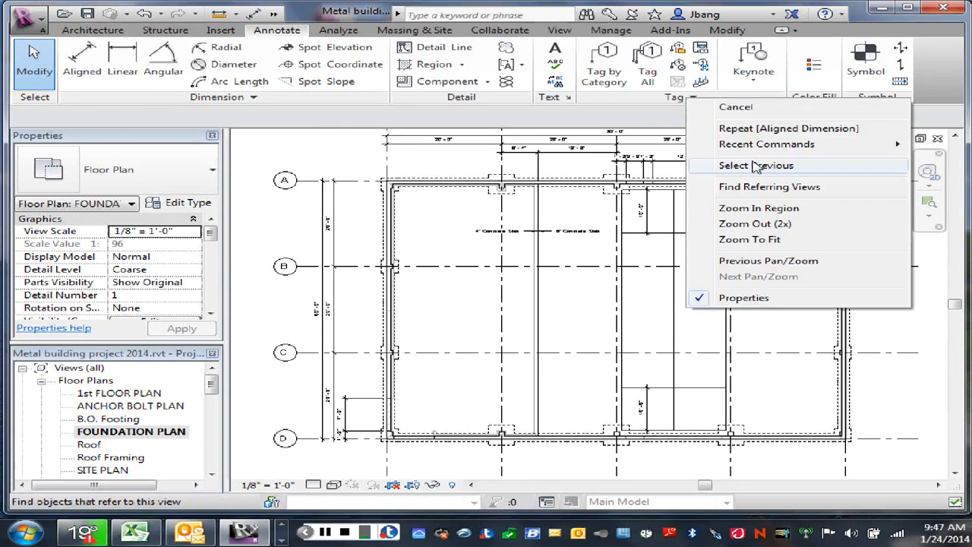
left_click(747, 124)
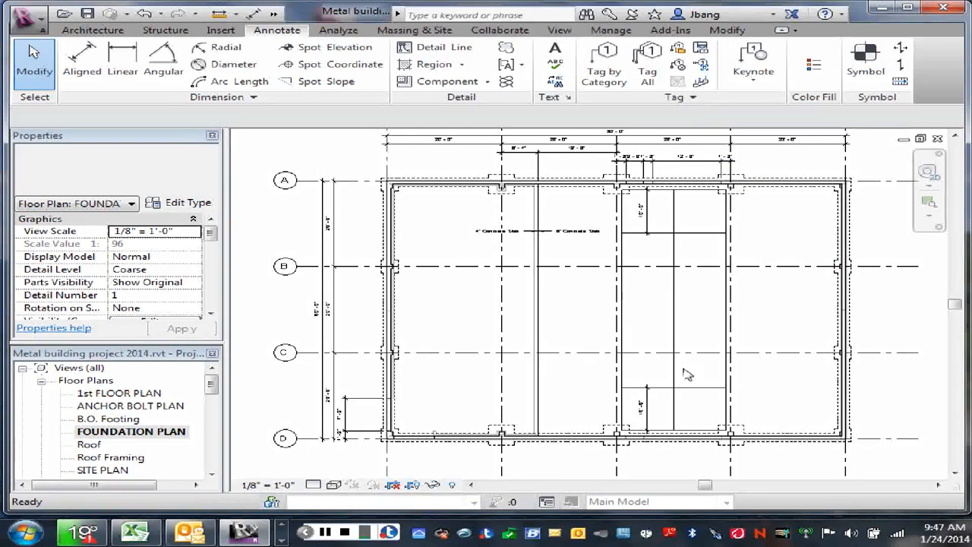
left_click(675, 315)
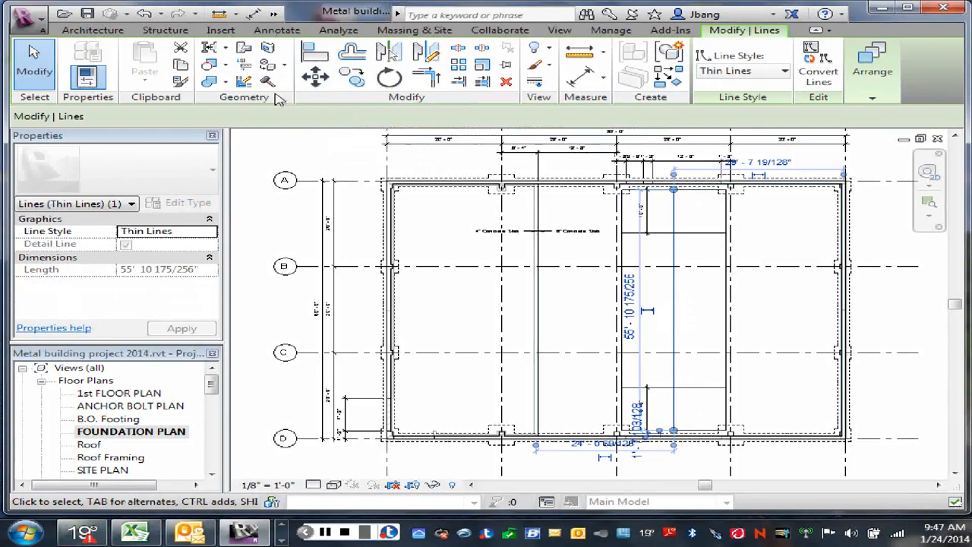
left_click(352, 52)
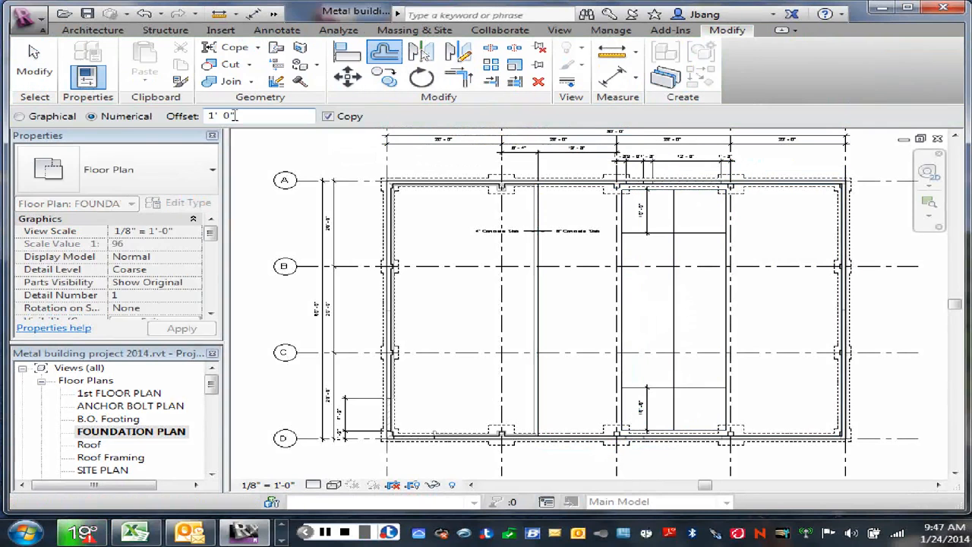
left_click_drag(234, 116, 195, 124)
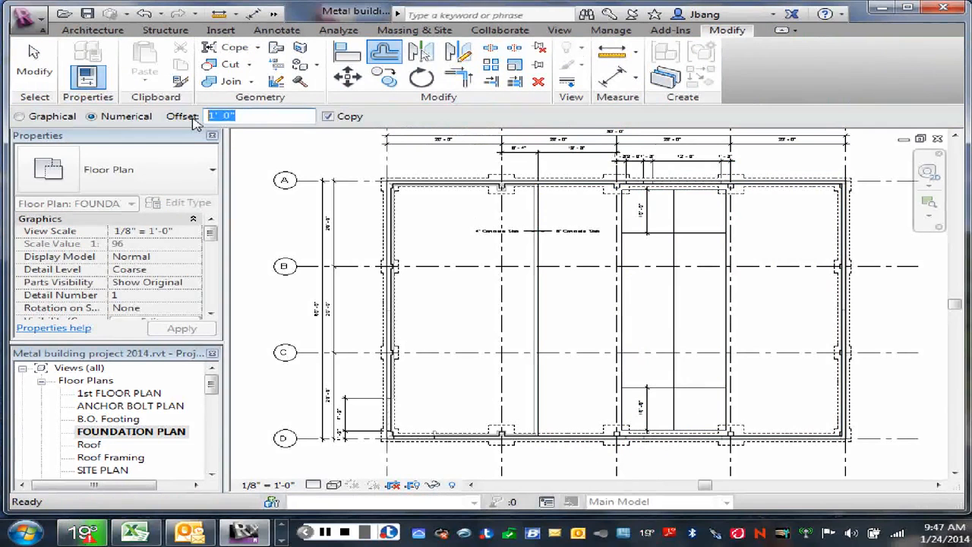
type("6")
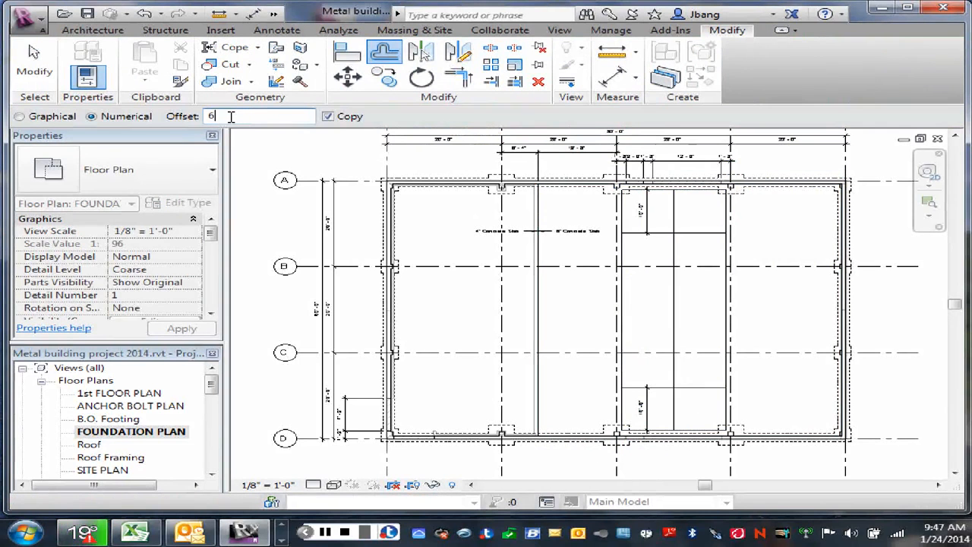
type("\"")
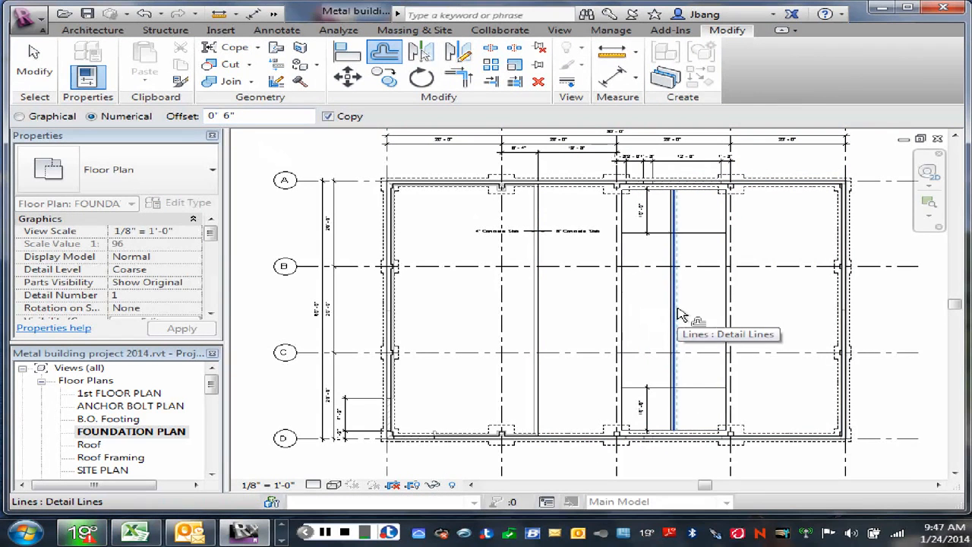
right_click(680, 313)
left_click(729, 312)
right_click(706, 306)
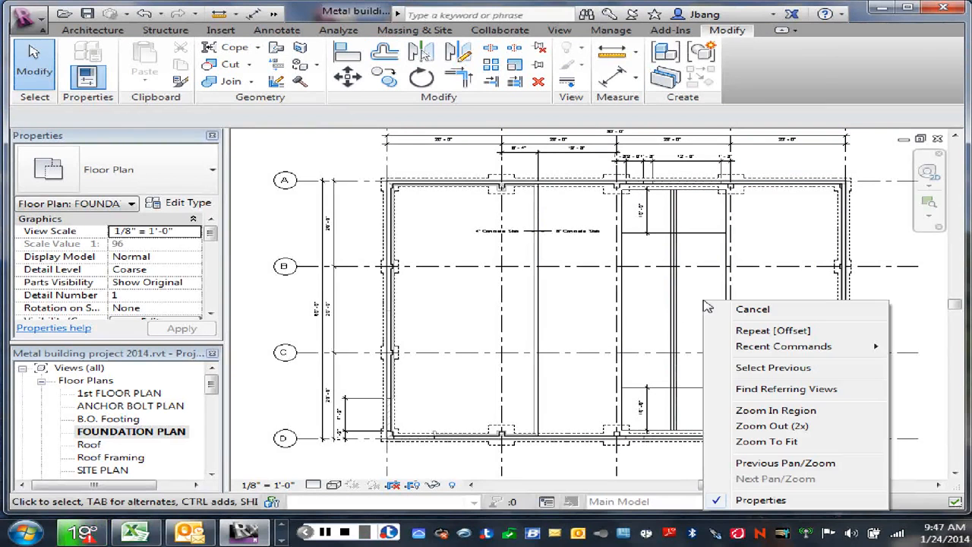
left_click(699, 252)
right_click(699, 252)
left_click(752, 260)
- Delete the original centre detail line between the two offset copies
scroll(695, 302, "up", 2)
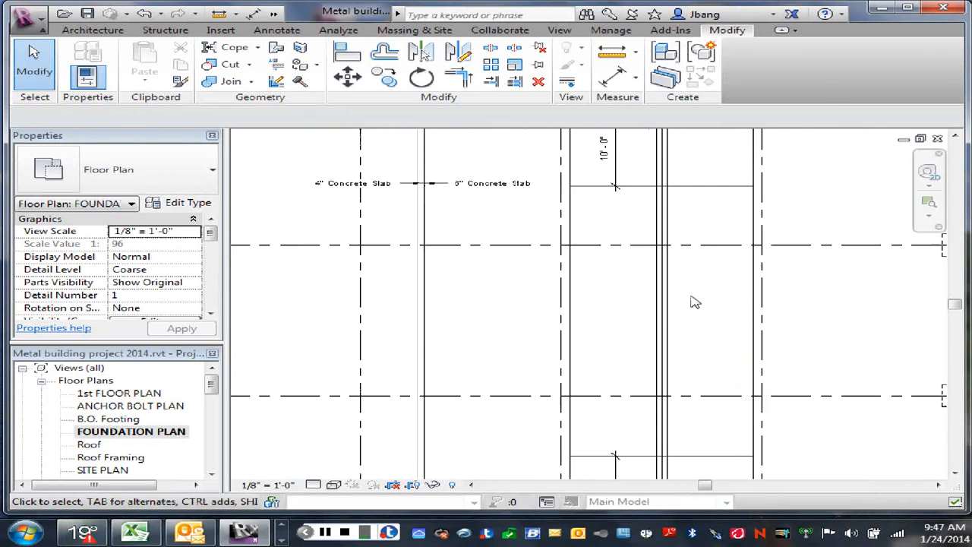
middle_click_drag(695, 302, 672, 290)
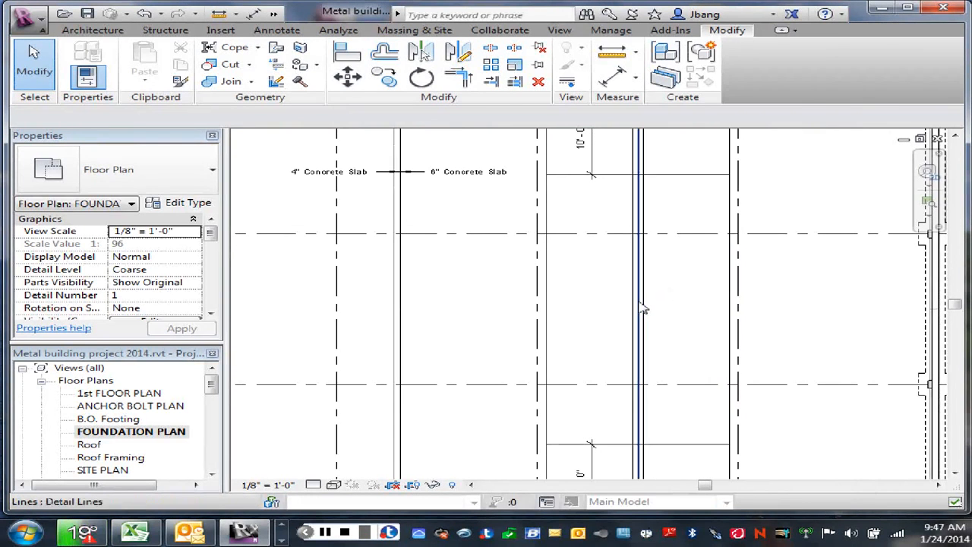
left_click(642, 308)
key("Escape")
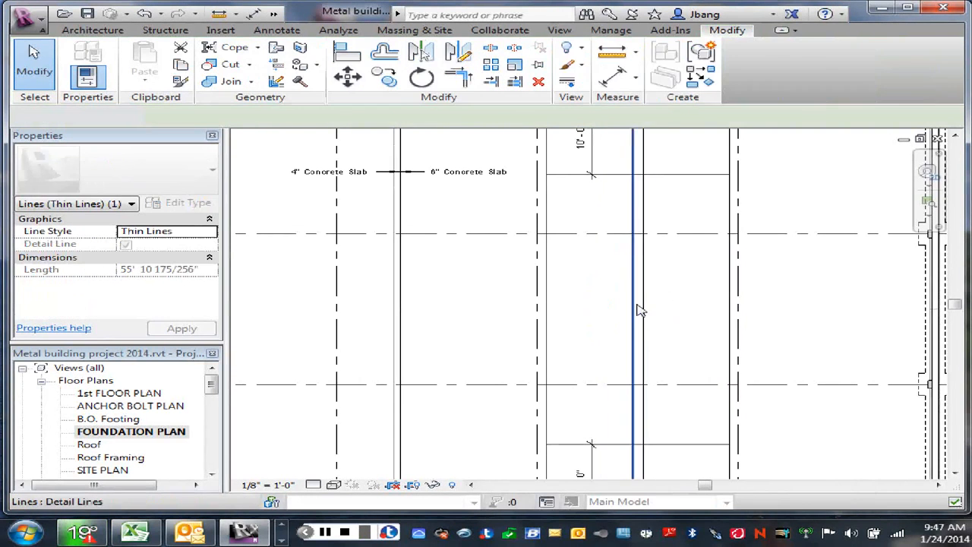
- Move the rectangular slab's interior shape-editing point near grid B onto the intersection of the left offset line and the horizontal detail line
scroll(653, 314, "down", 1)
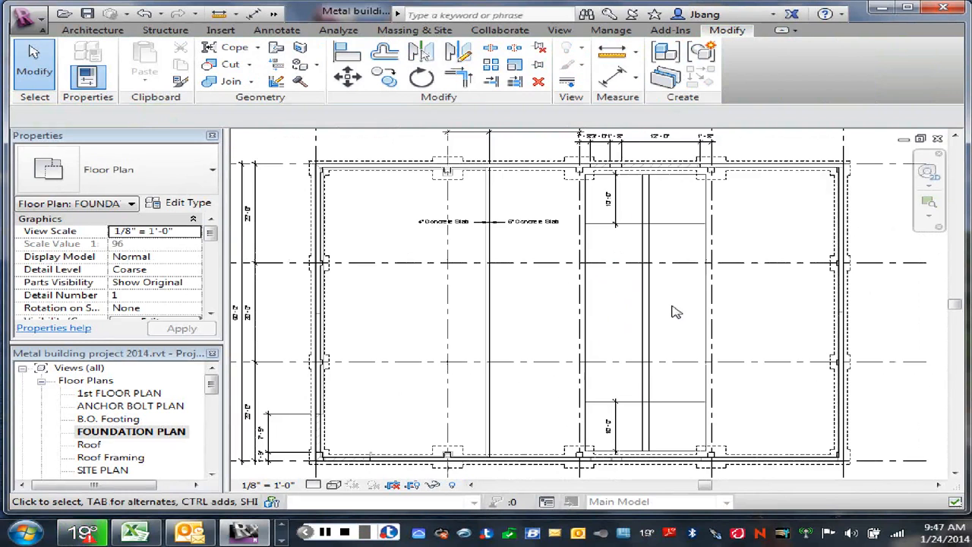
scroll(619, 243, "down", 1)
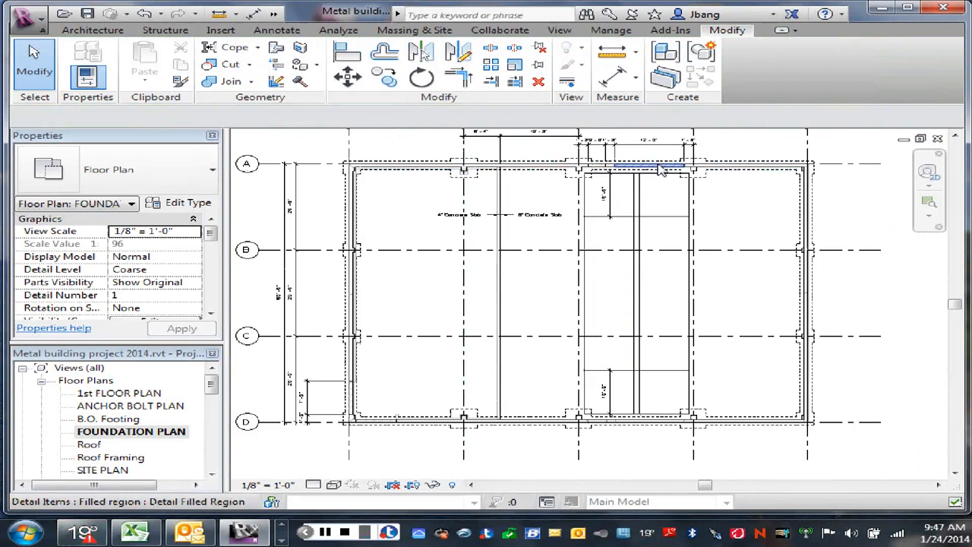
left_click(693, 243)
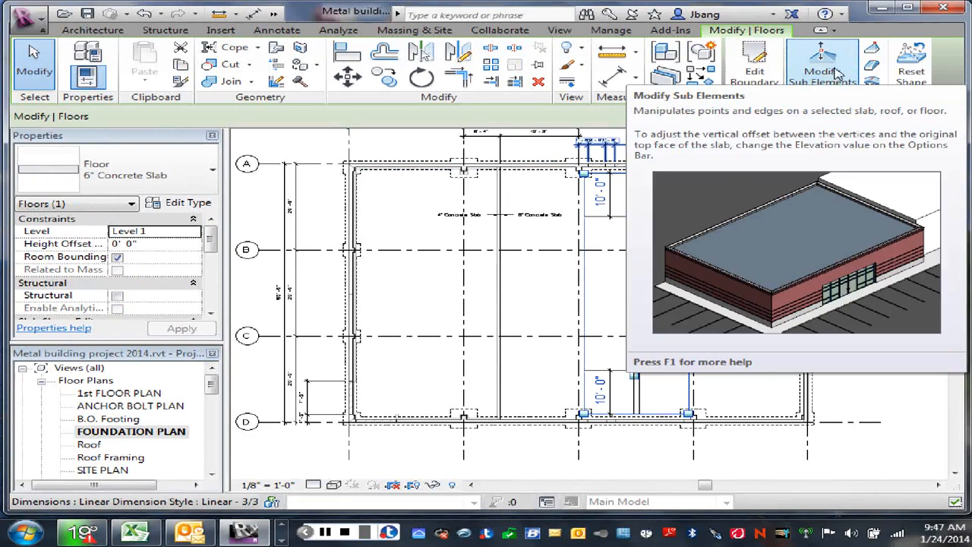
left_click(834, 71)
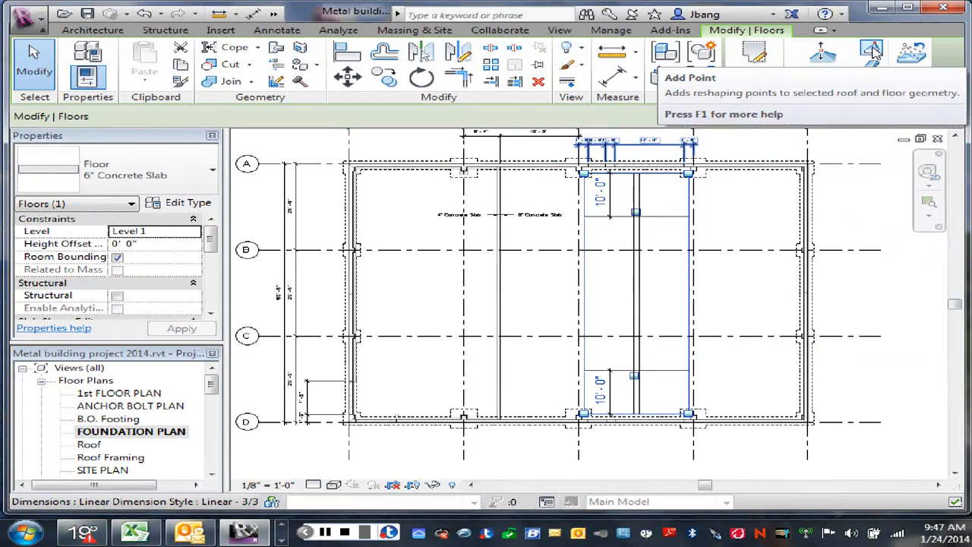
left_click(827, 59)
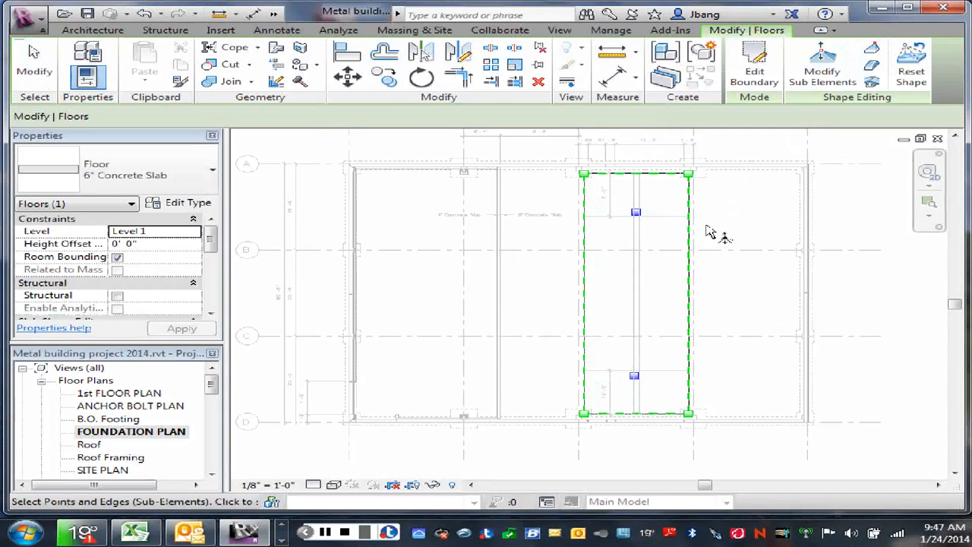
scroll(638, 225, "up", 2)
scroll(638, 225, "up", 3)
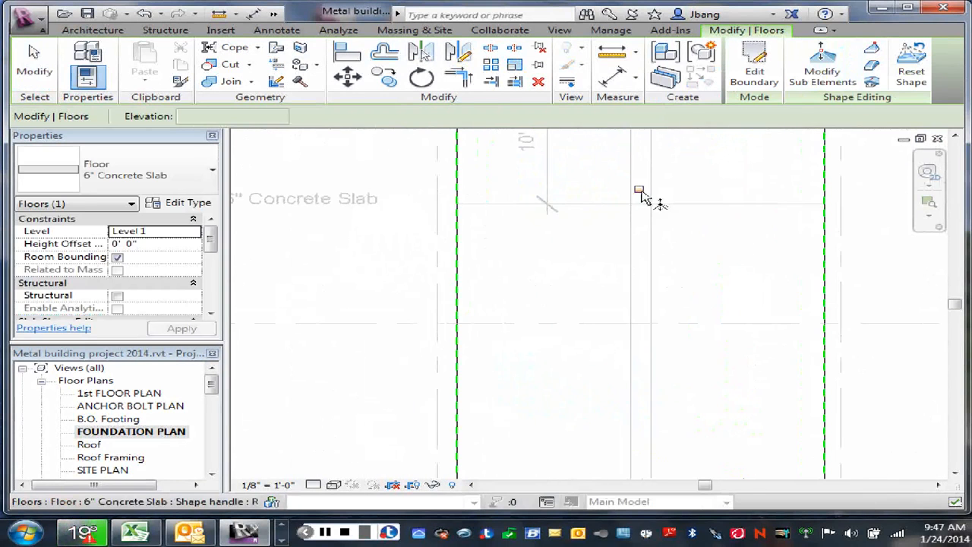
left_click(639, 193)
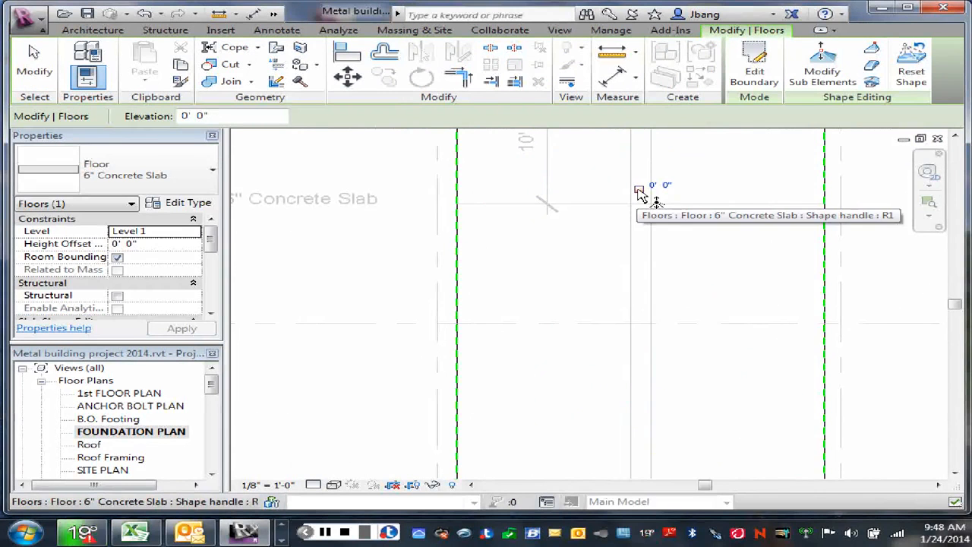
right_click(640, 194)
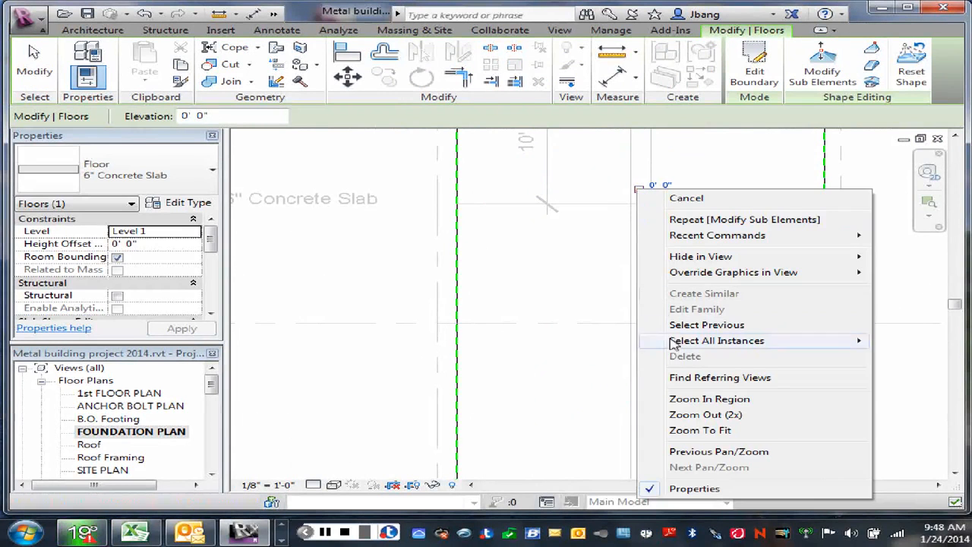
left_click(573, 246)
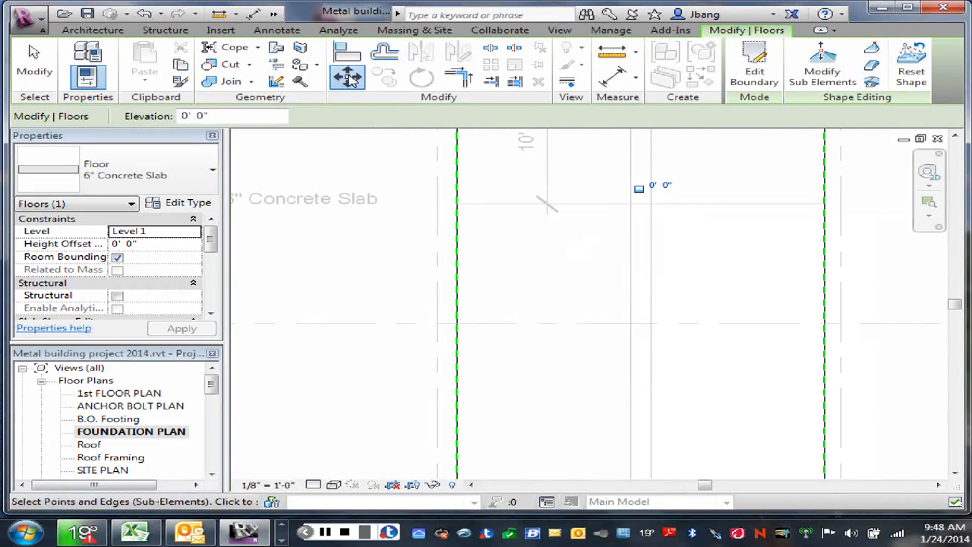
key("m")
key("v")
scroll(641, 194, "up", 2)
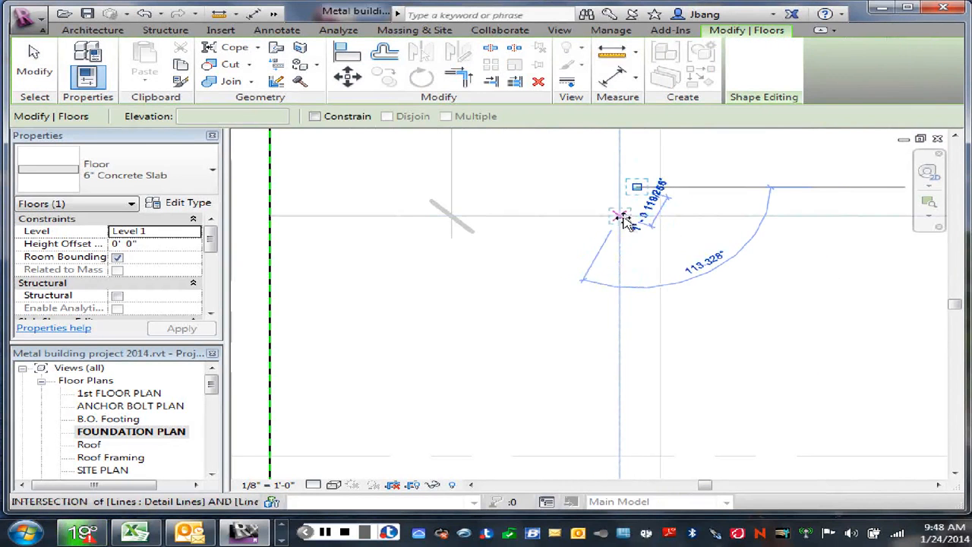
left_click(623, 217)
- Set the elevation of the slab's moved interior point near grid B to -0' 2"
scroll(635, 231, "down", 4)
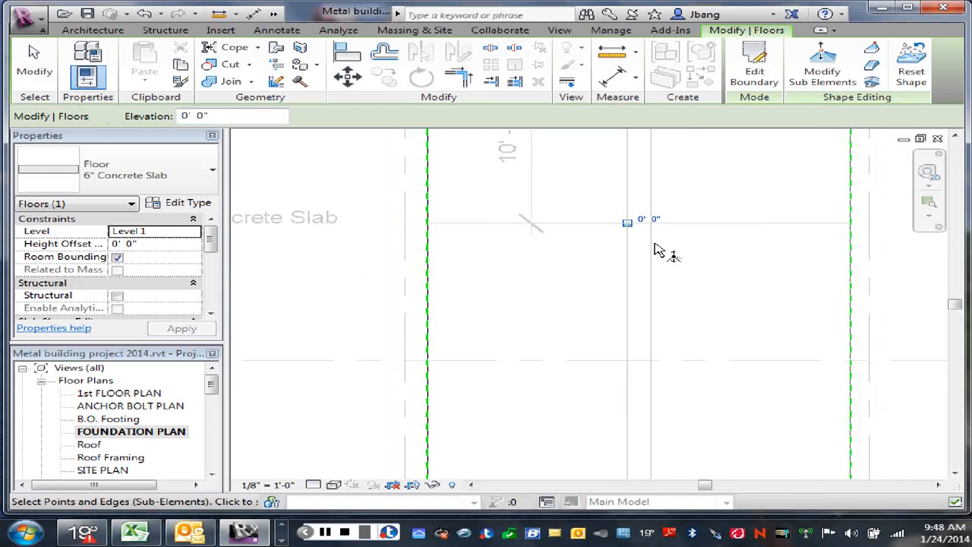
scroll(658, 251, "down", 1)
left_click(654, 223)
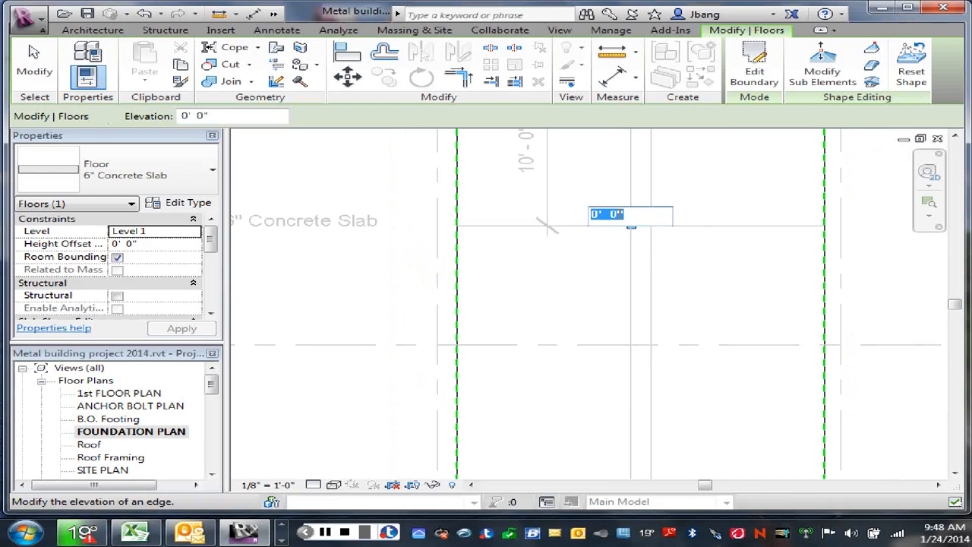
left_click(594, 214)
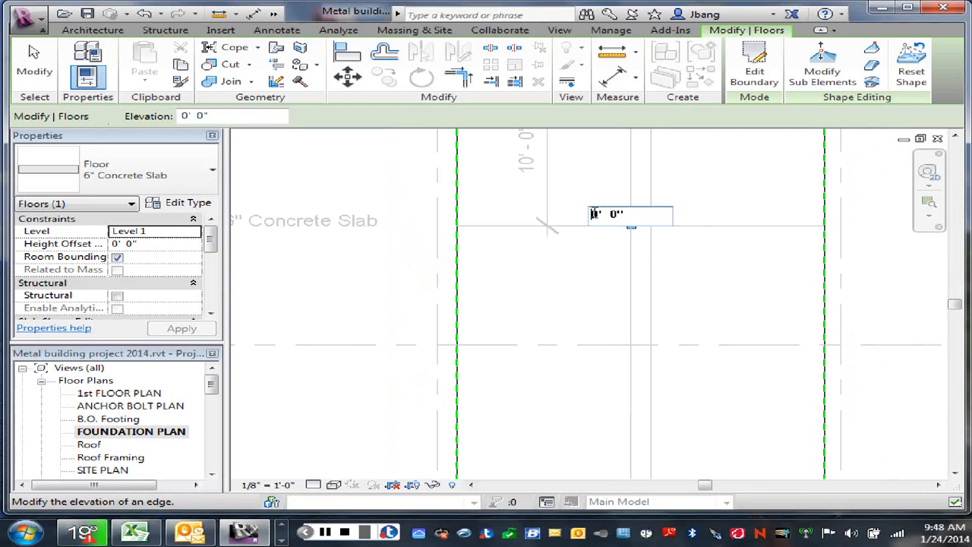
type("1")
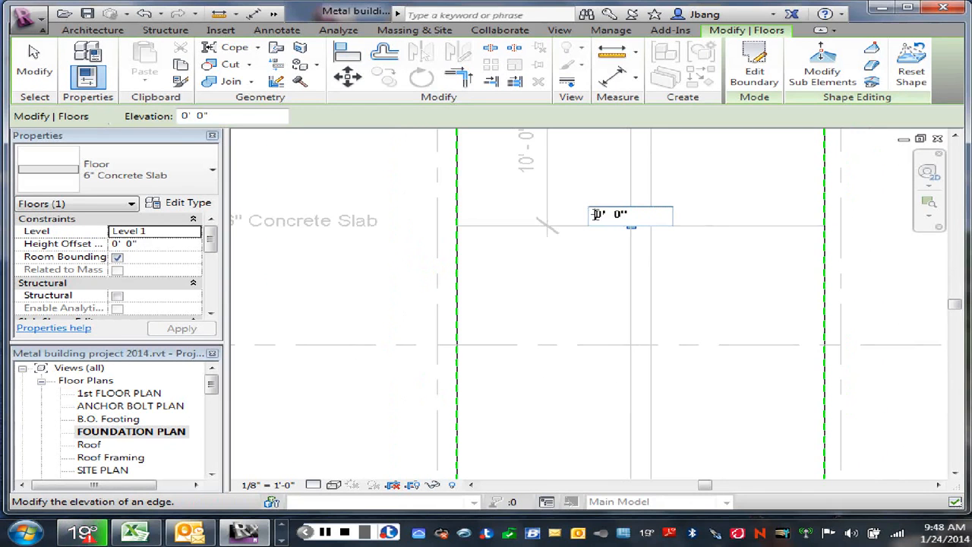
type("-2")
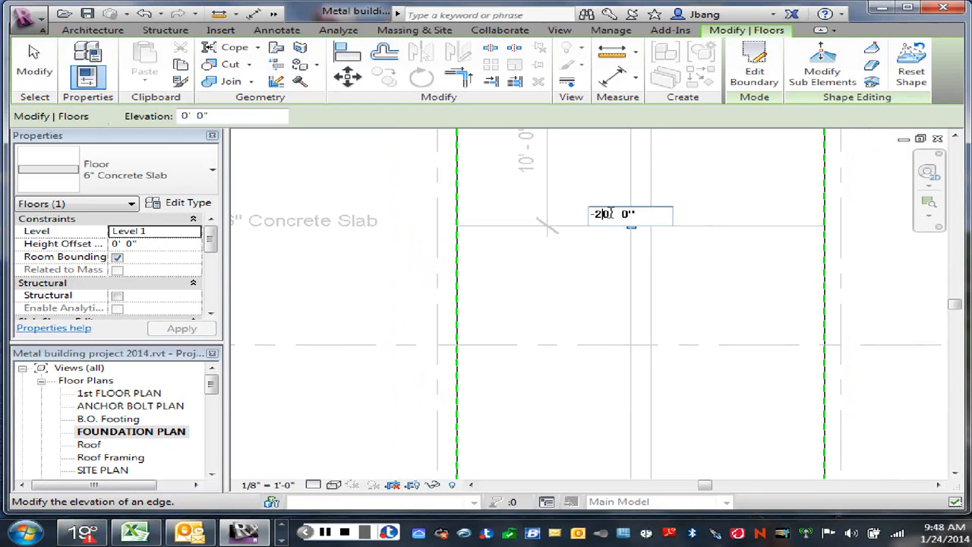
left_click_drag(610, 213, 592, 216)
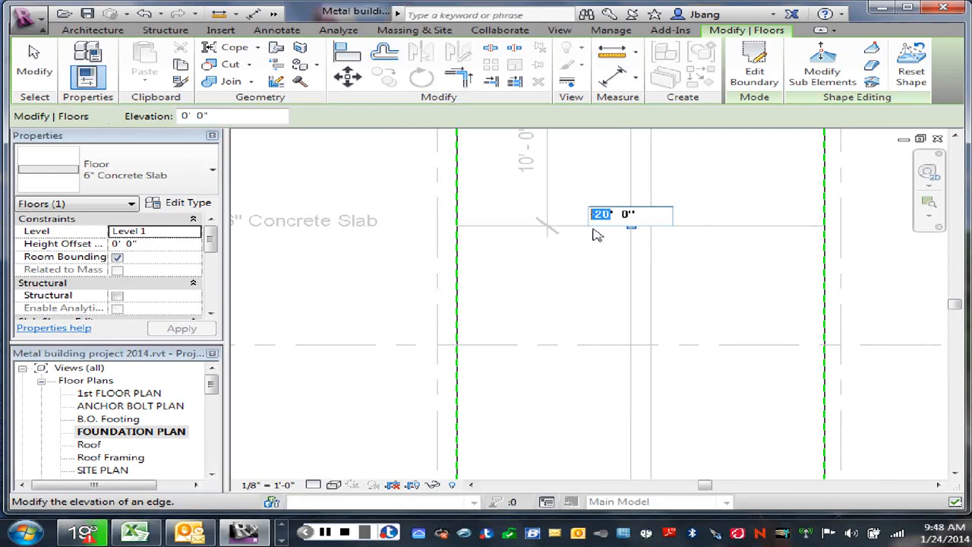
type("-")
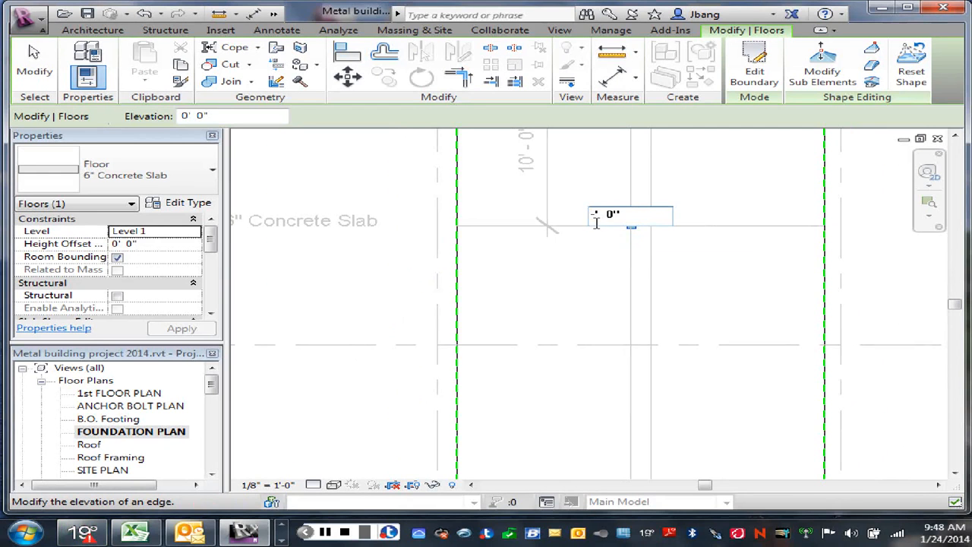
type("0' ")
type("2")
key("Return")
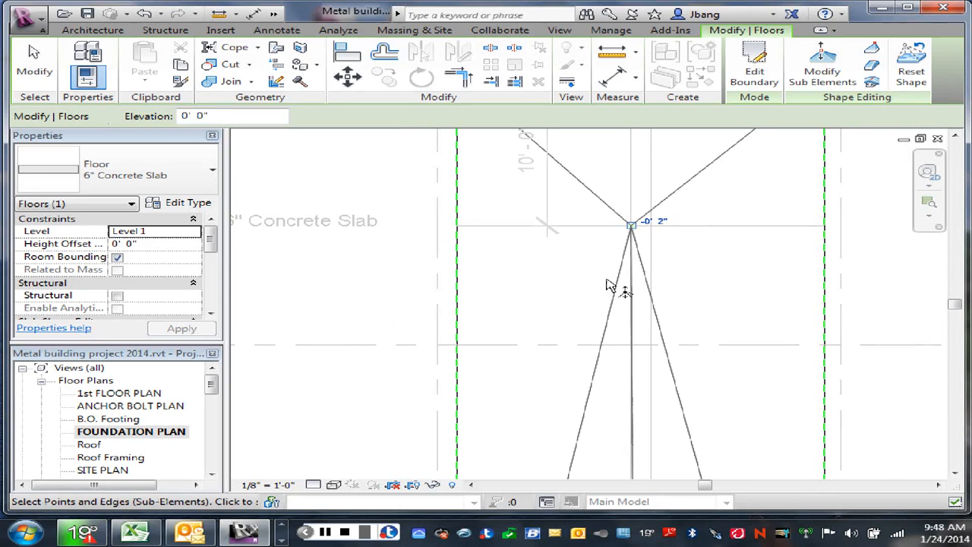
- Add a shape-editing point where the right offset line crosses the horizontal detail line near grid B, and set its elevation to -0' 2"
left_click(873, 63)
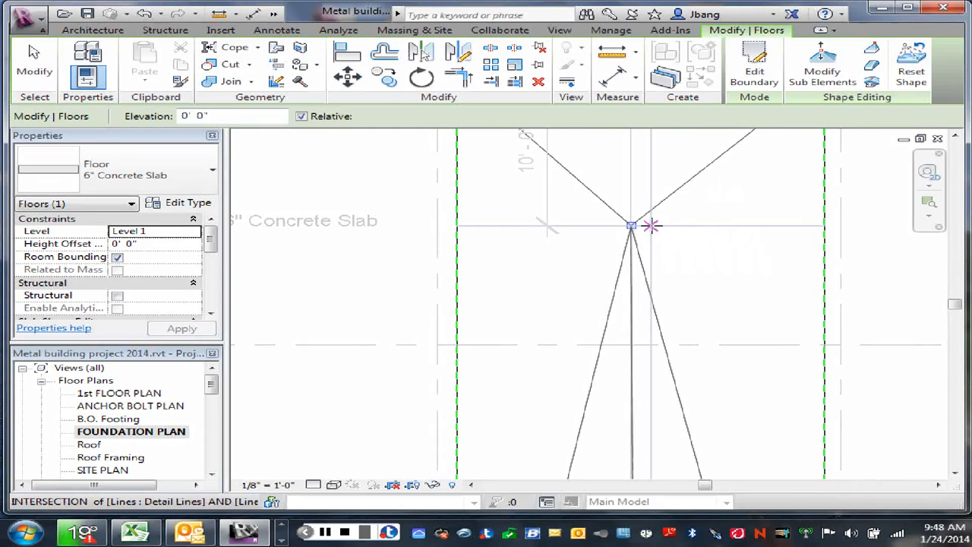
left_click(651, 225)
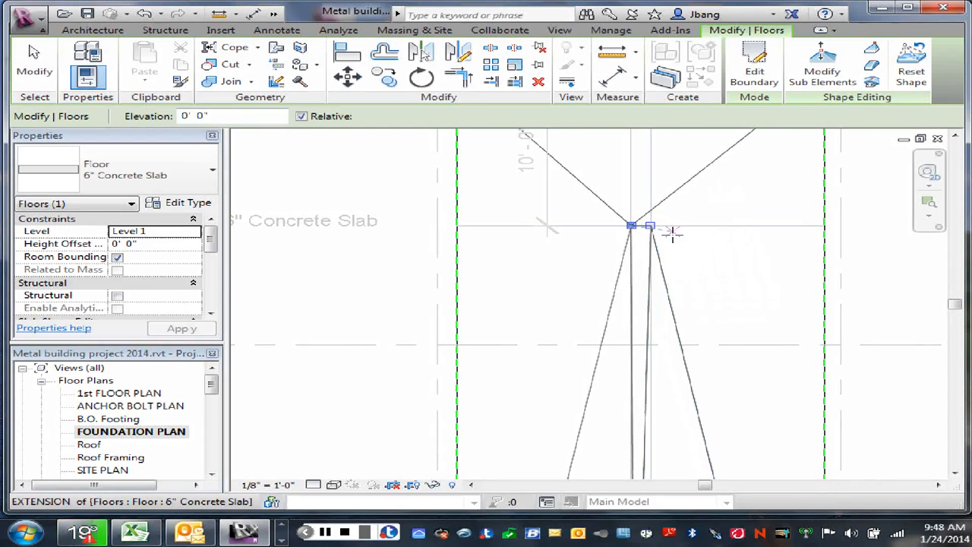
key("Escape")
left_click(650, 225)
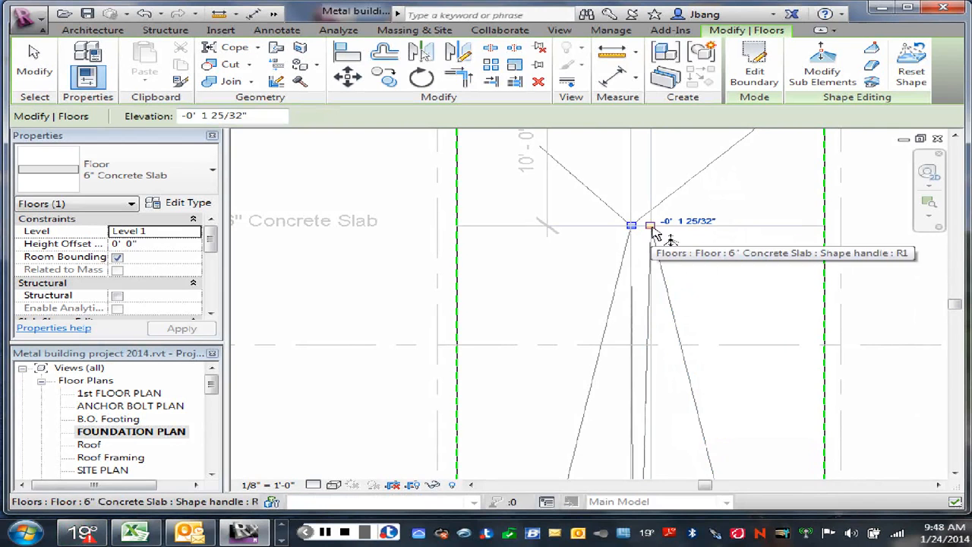
left_click(682, 220)
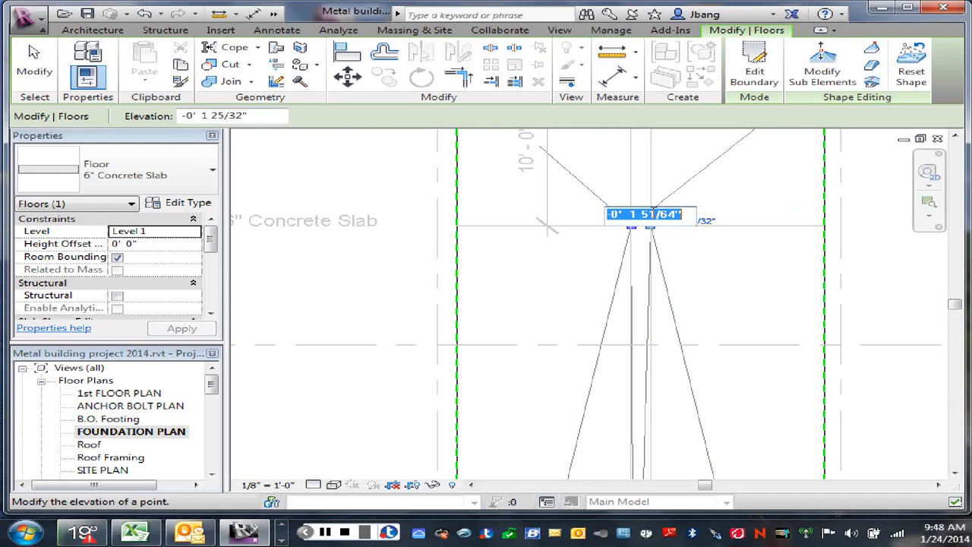
left_click_drag(630, 214, 676, 215)
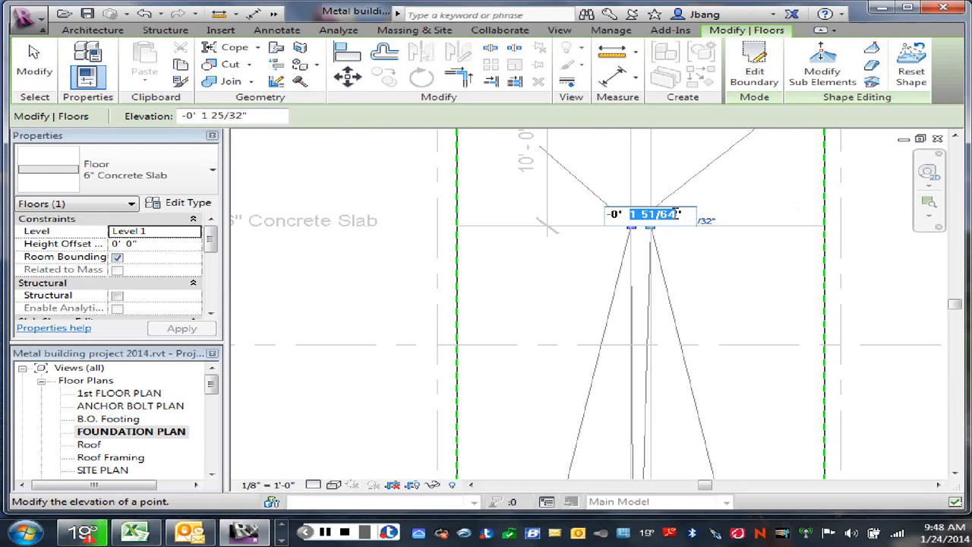
type("2")
key("Return")
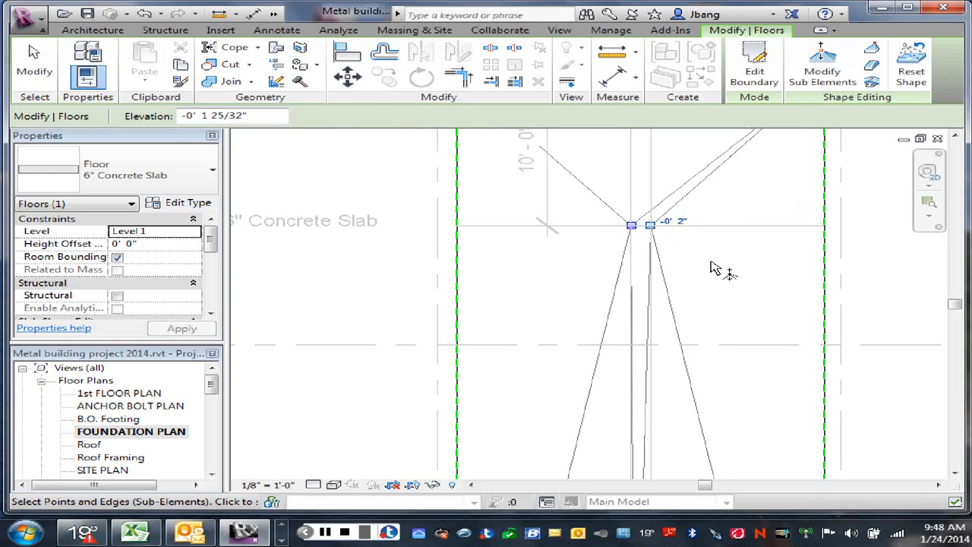
- Leave shape editing and examine the rectangular slab's fold lines between its interior points near grids B and D
scroll(710, 269, "down", 5)
scroll(709, 269, "up", 2)
middle_click_drag(709, 269, 713, 255)
scroll(654, 236, "up", 8)
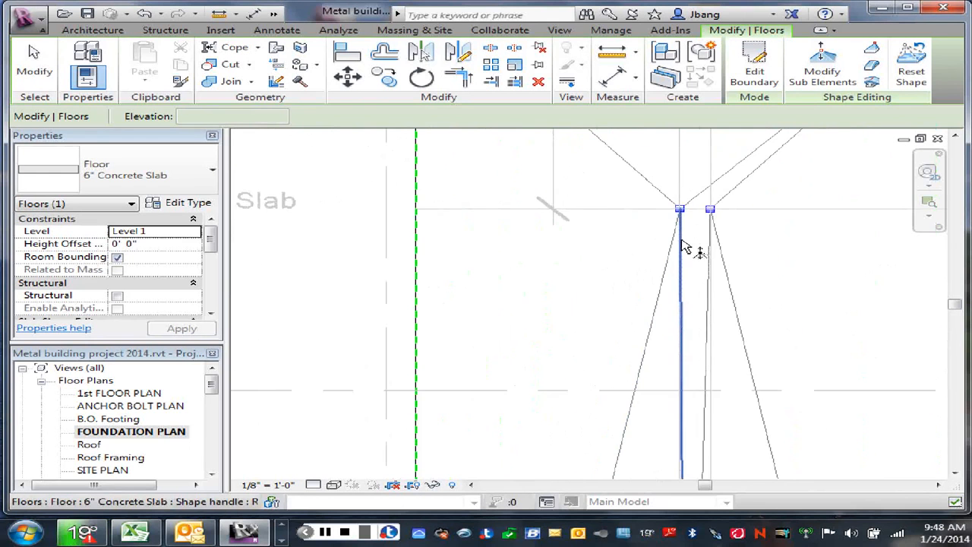
scroll(682, 245, "down", 4)
scroll(706, 365, "down", 3)
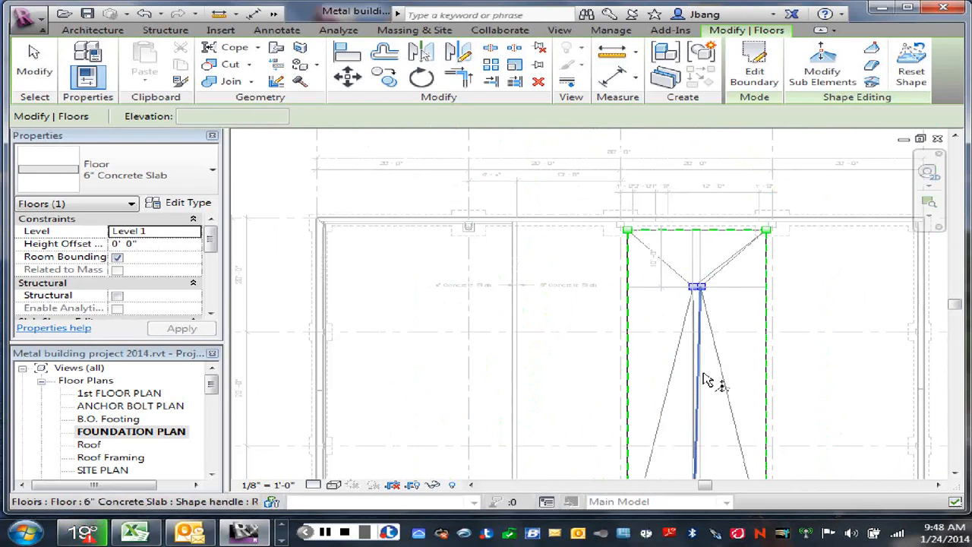
scroll(705, 370, "up", 5)
right_click(663, 140)
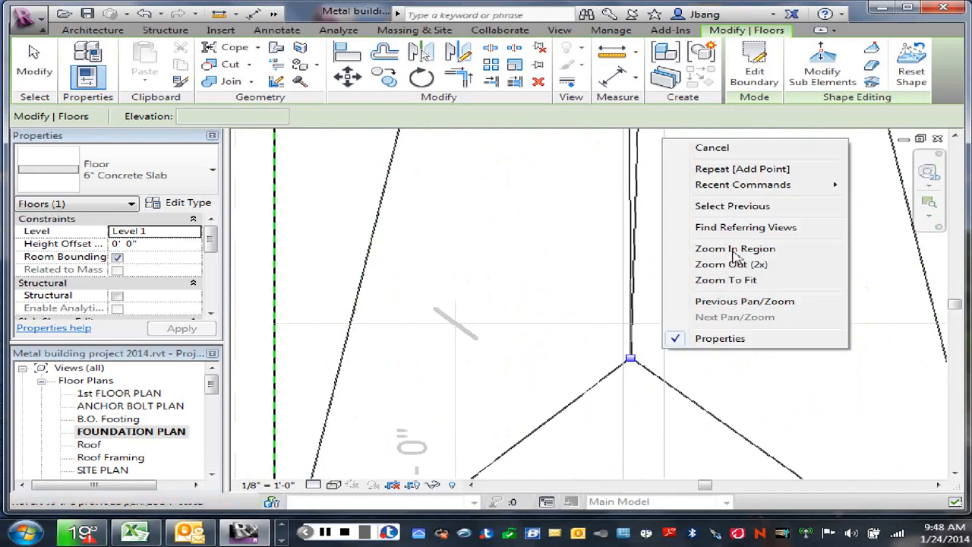
left_click(712, 148)
scroll(682, 259, "up", 2)
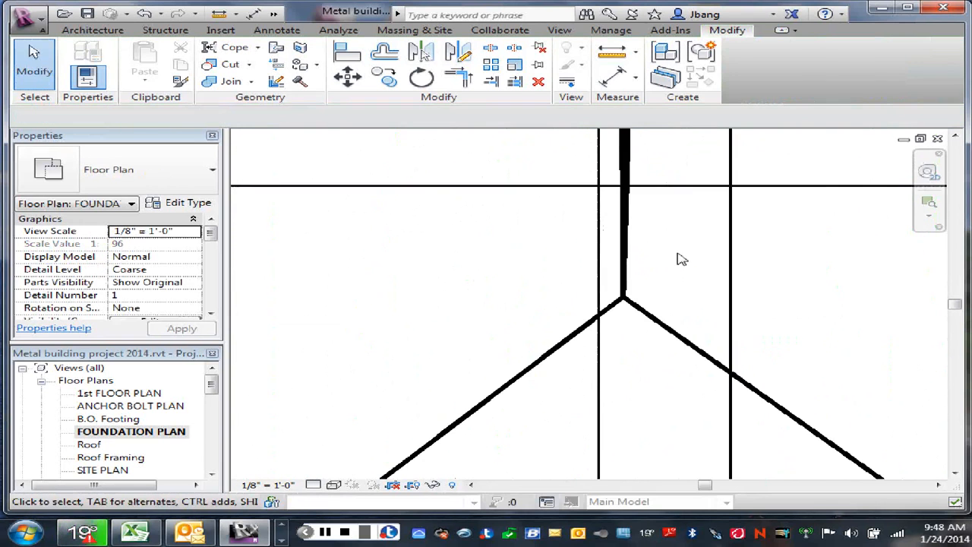
scroll(681, 262, "down", 6)
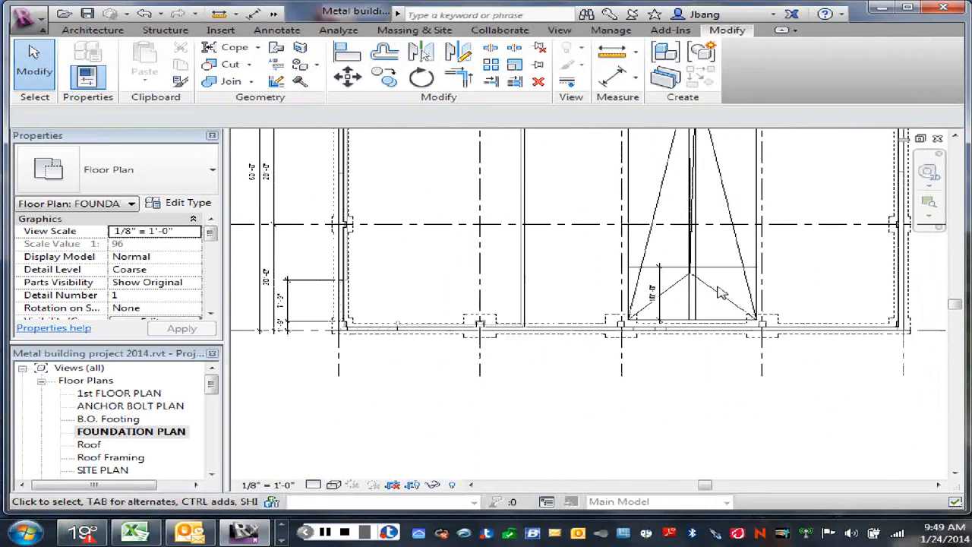
scroll(717, 257, "down", 2)
middle_click_drag(725, 250, 719, 303)
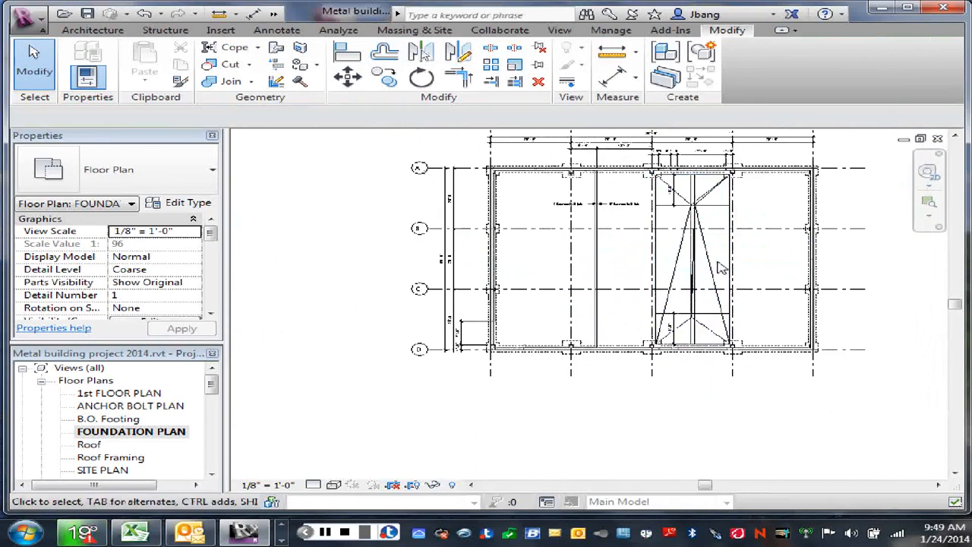
scroll(707, 311, "up", 2)
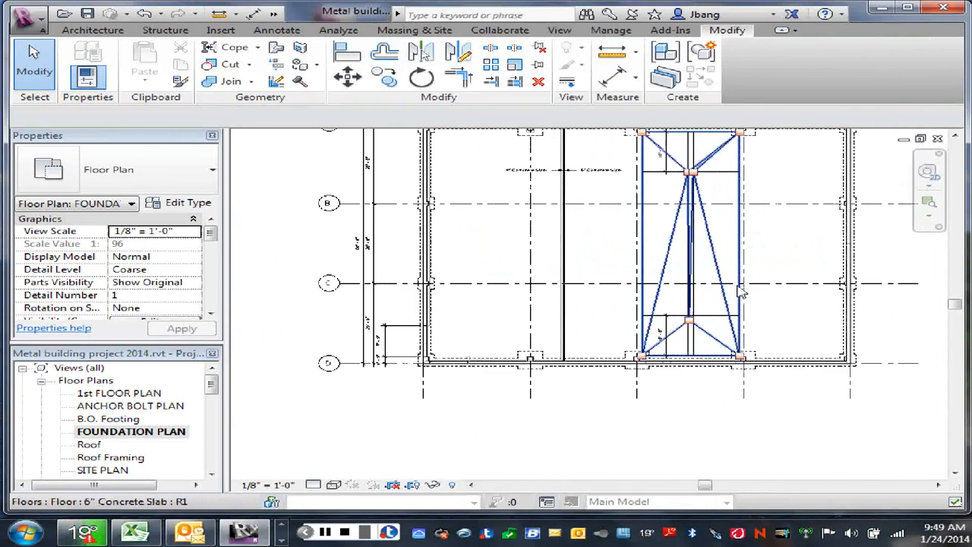
left_click(741, 291)
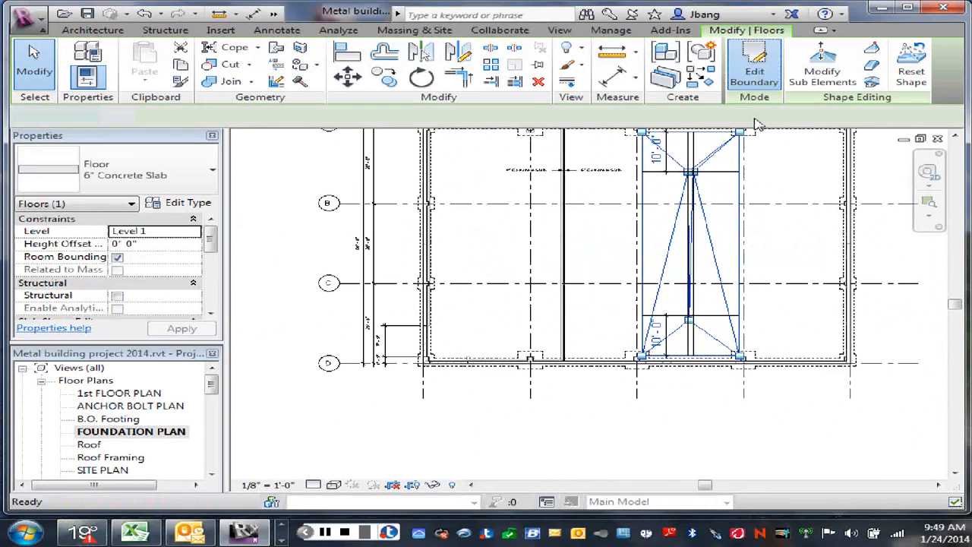
left_click(754, 76)
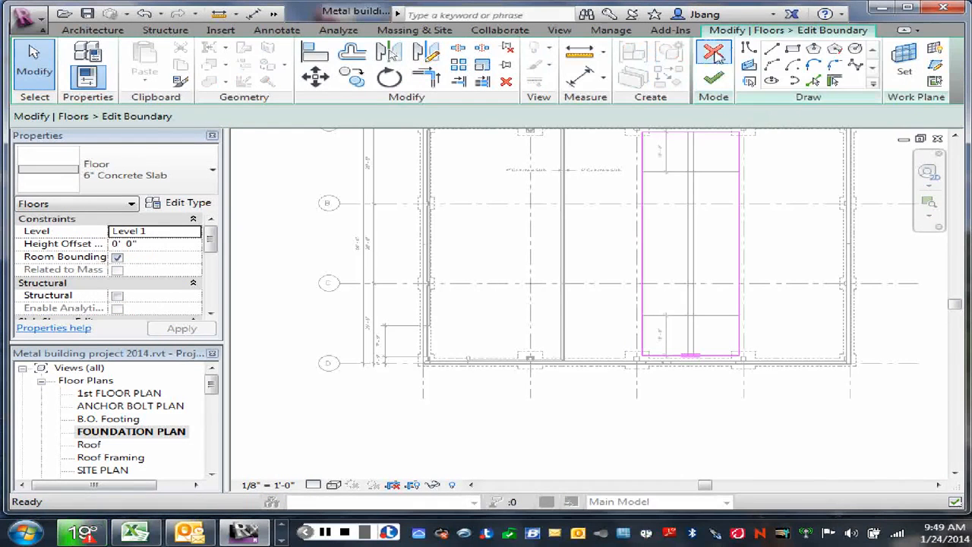
left_click(713, 77)
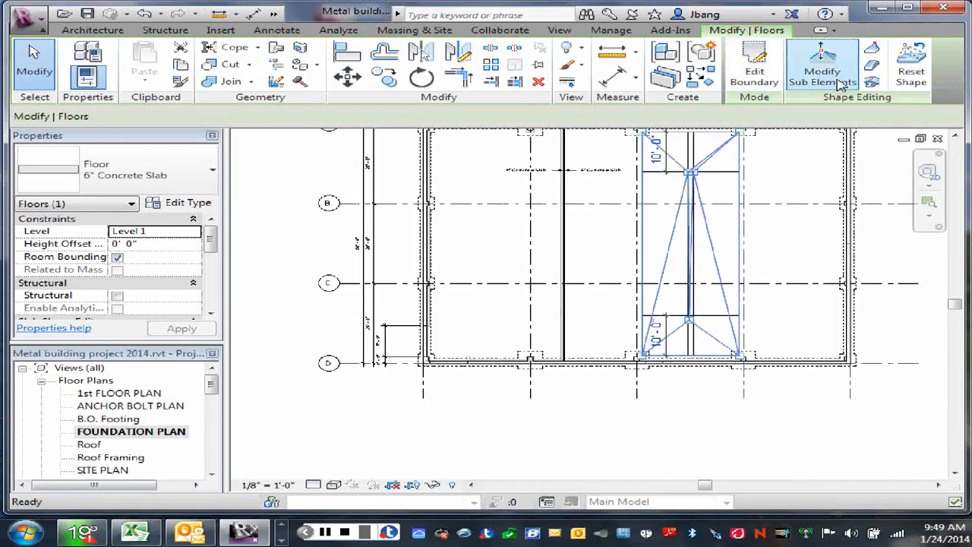
- Move the slab's interior point near grid D onto the intersection of the left offset and horizontal lines, and set its elevation to -0' 2"
left_click(840, 84)
scroll(686, 319, "up", 5)
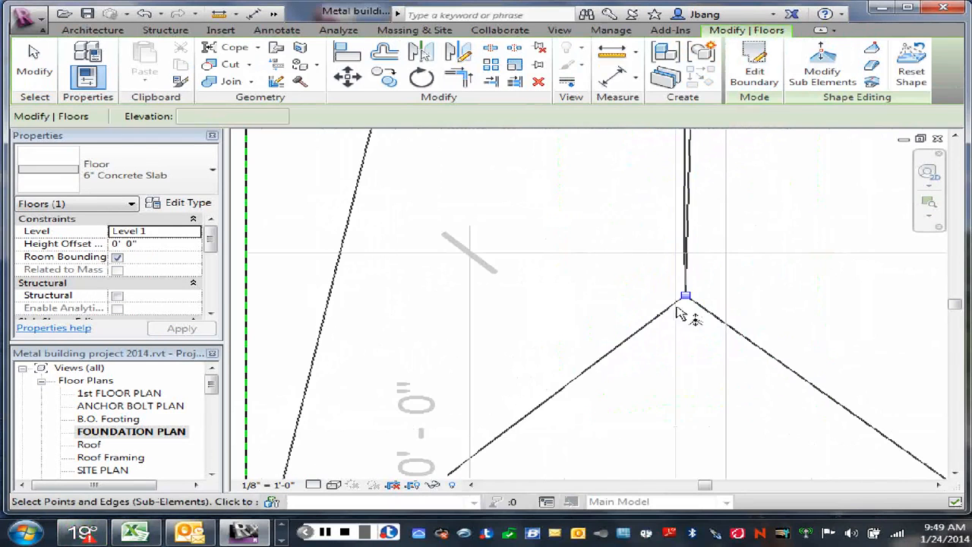
left_click_drag(688, 302, 679, 252)
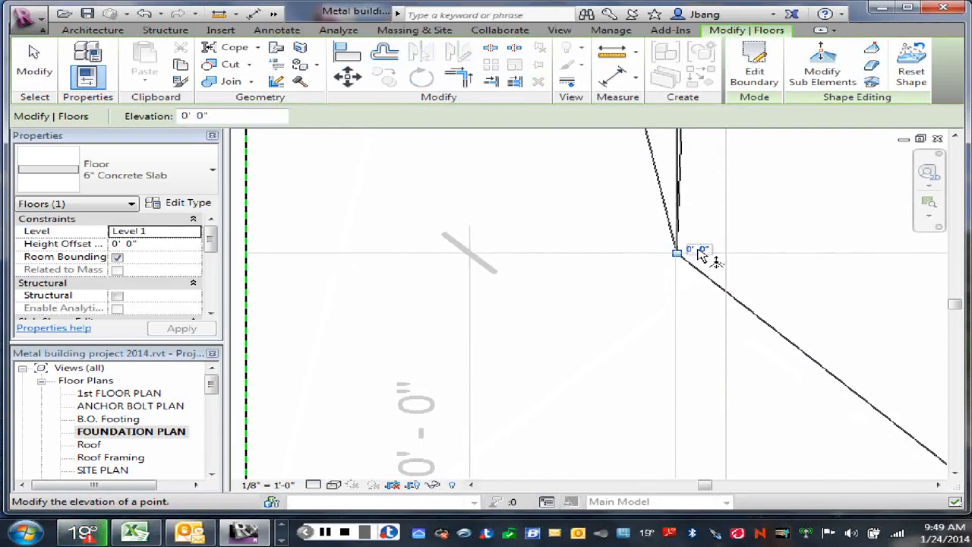
left_click(700, 251)
left_click(645, 241)
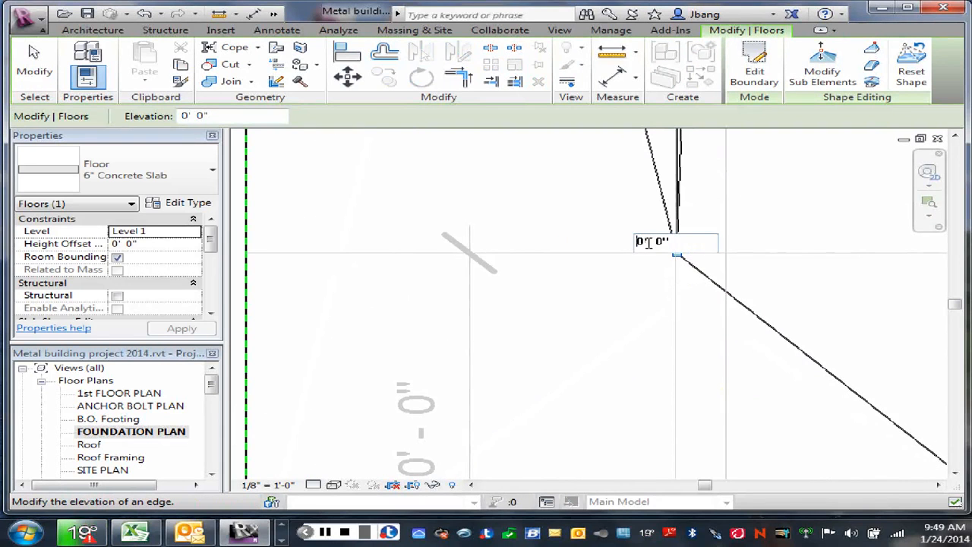
type("-0' ")
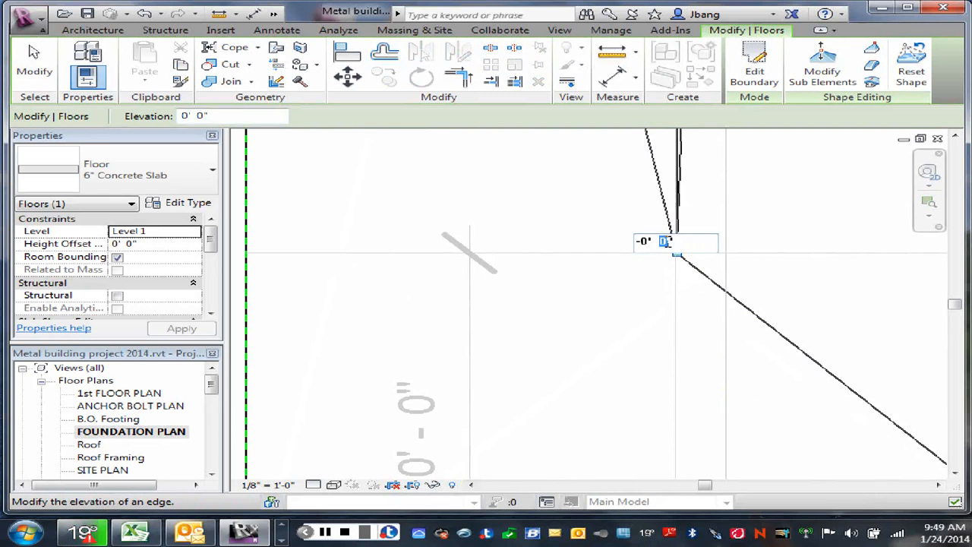
type("2")
key("Return")
- Add a shape-editing point where the right offset line crosses the horizontal detail line near grid D
scroll(794, 283, "down", 1)
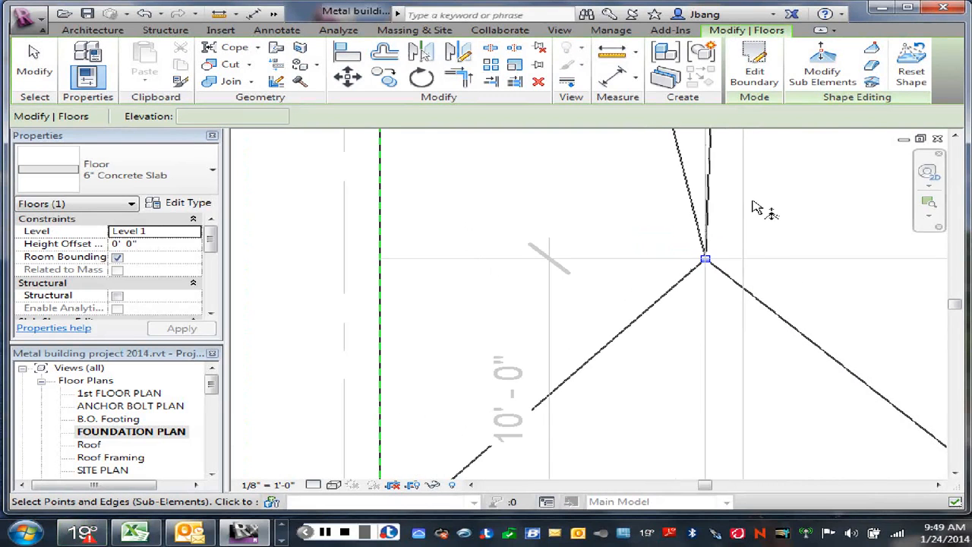
left_click(873, 66)
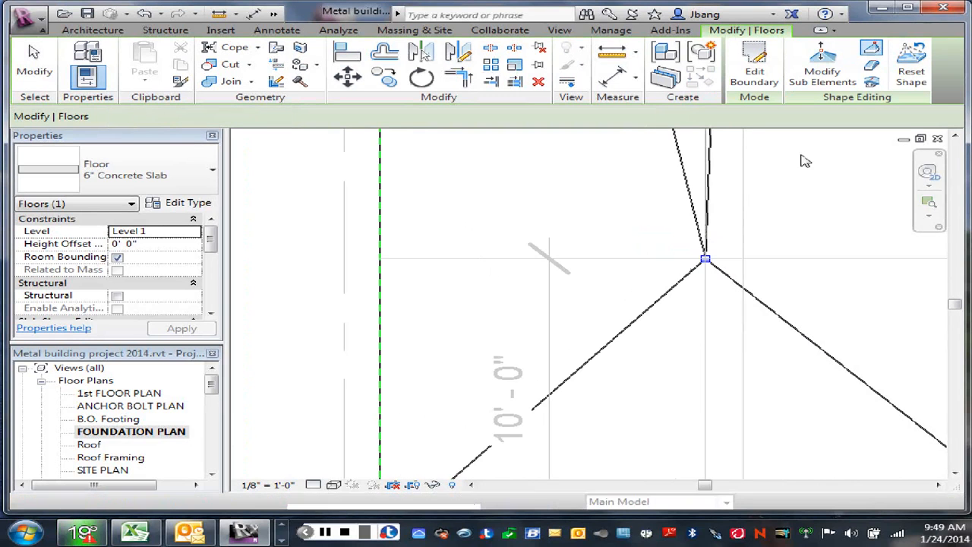
left_click(743, 258)
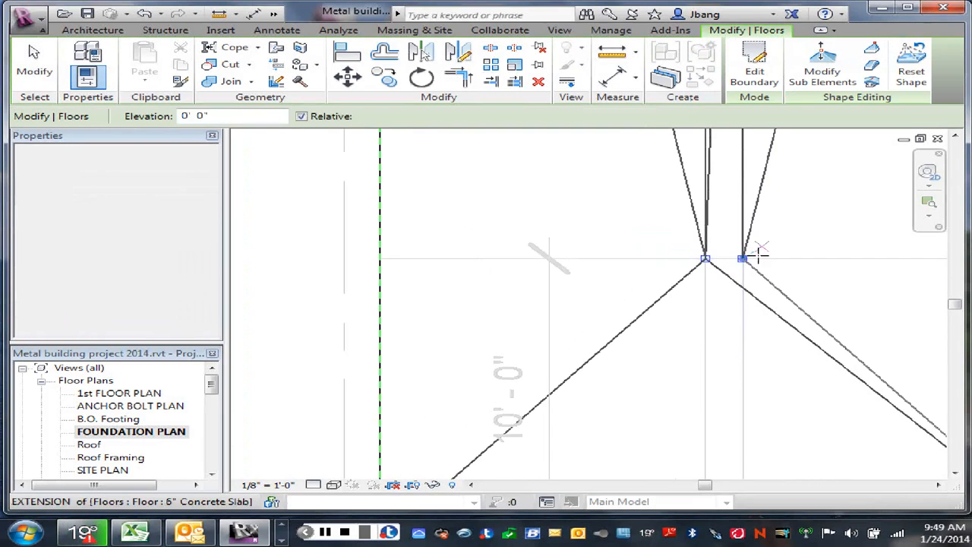
right_click(762, 254)
left_click(811, 252)
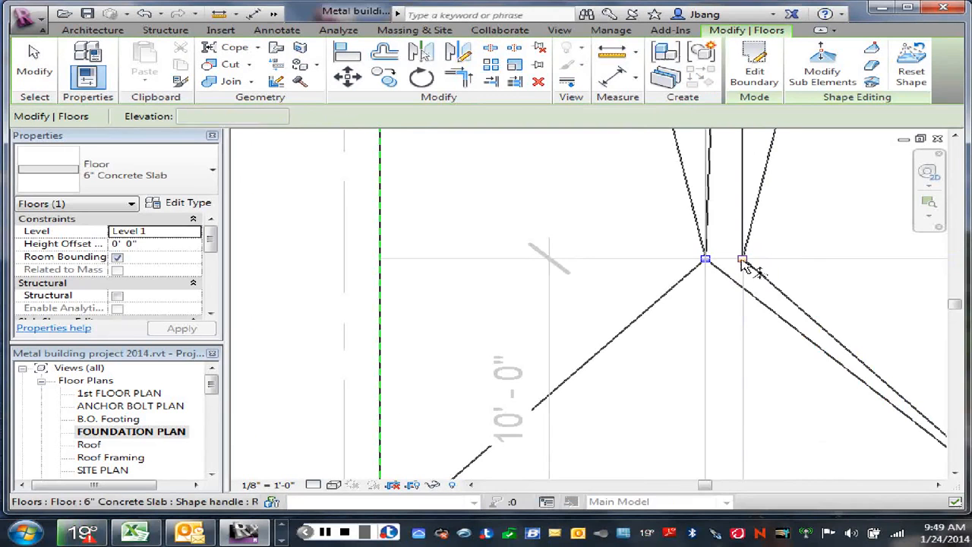
- Set the elevation of the slab's right interior point near grid D to -0' 2" and leave shape editing
left_click(744, 261)
left_click(775, 255)
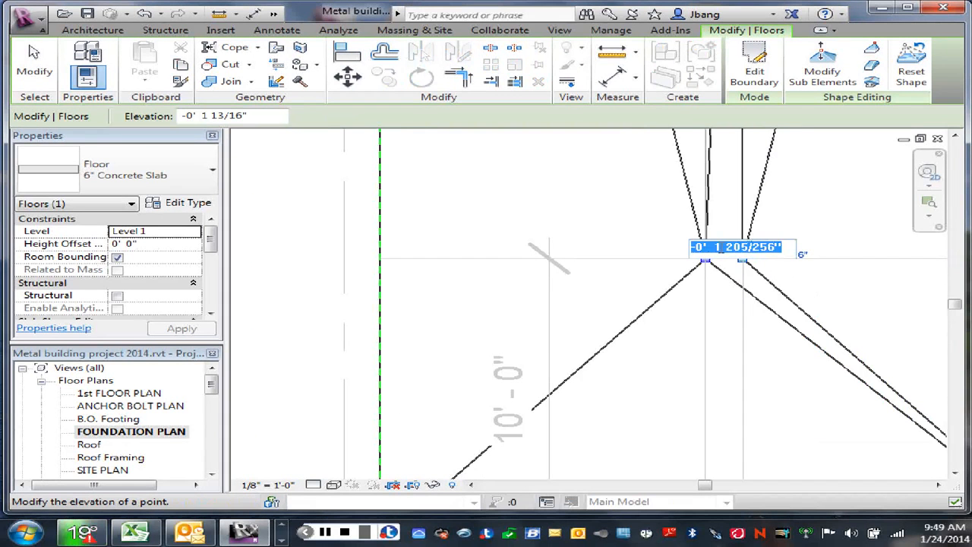
left_click_drag(715, 247, 772, 249)
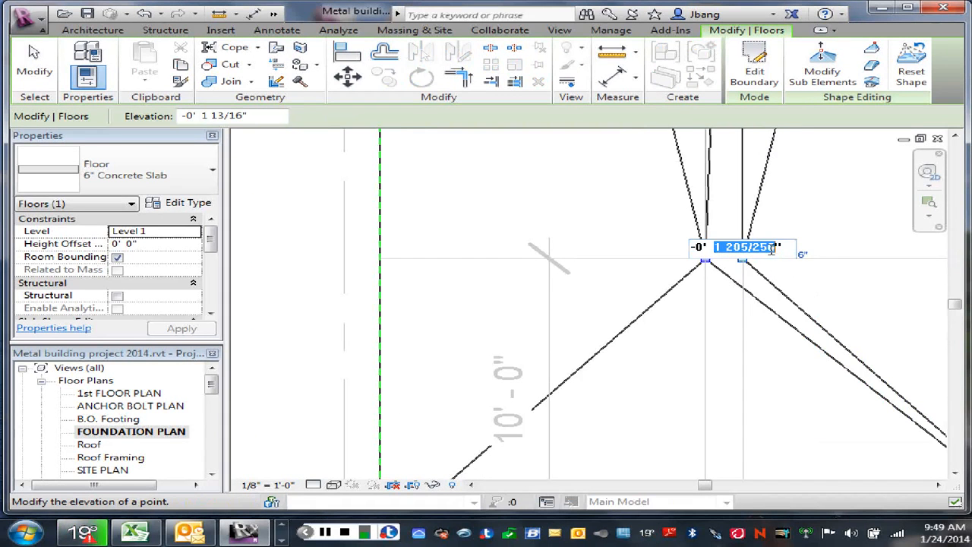
type("2")
key("Return")
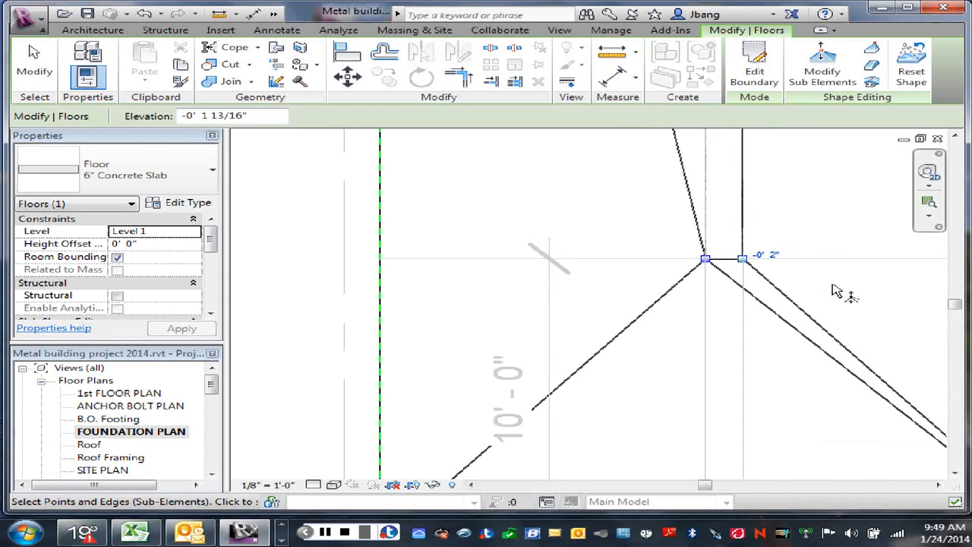
right_click(840, 289)
left_click(809, 218)
scroll(803, 222, "down", 3)
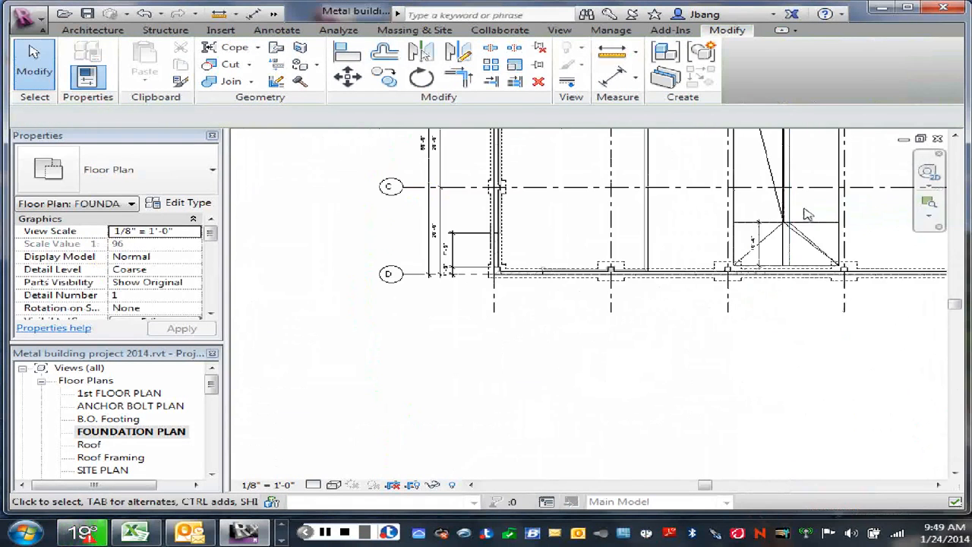
left_click(806, 215)
scroll(778, 311, "down", 5)
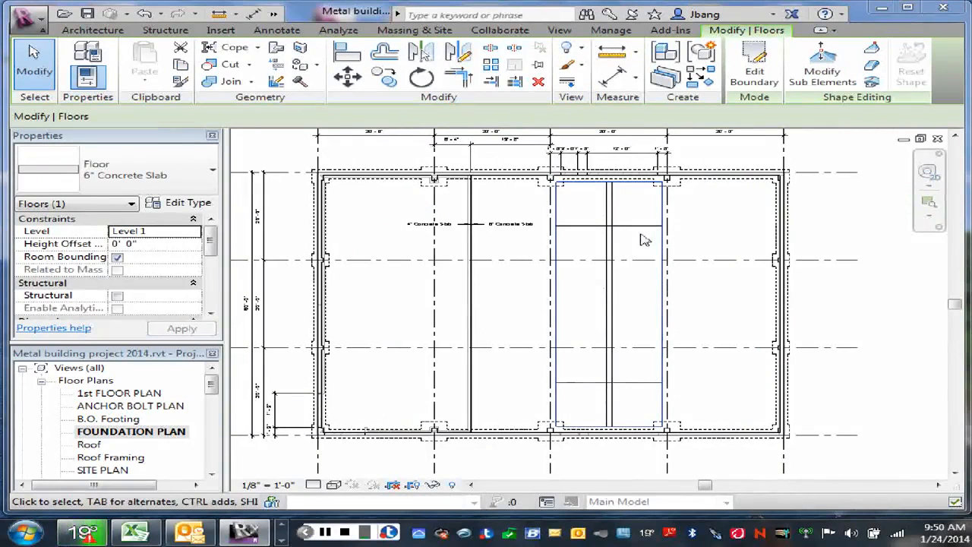
- Add two shape-editing points to the rectangular slab where both offset lines cross the horizontal detail line near grid B
left_click(823, 75)
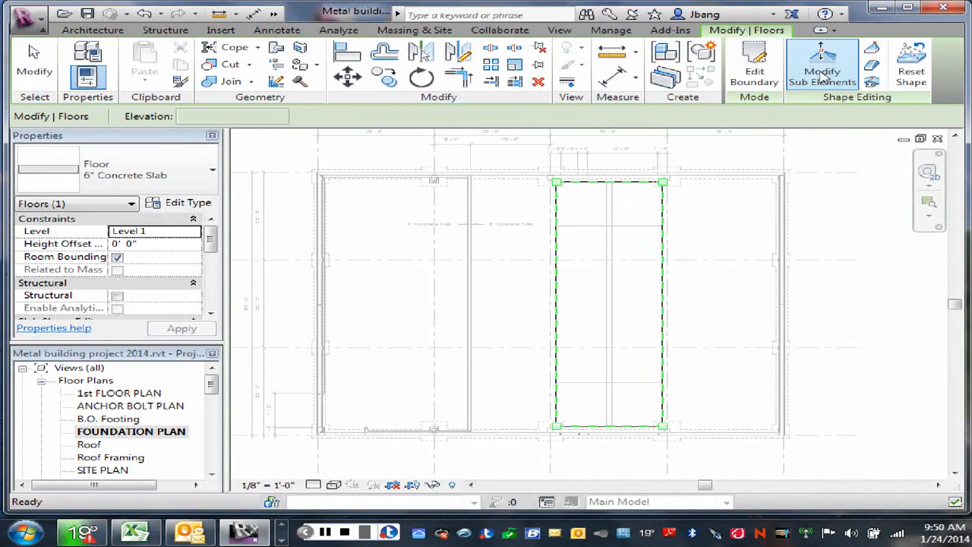
left_click(873, 49)
scroll(603, 232, "up", 2)
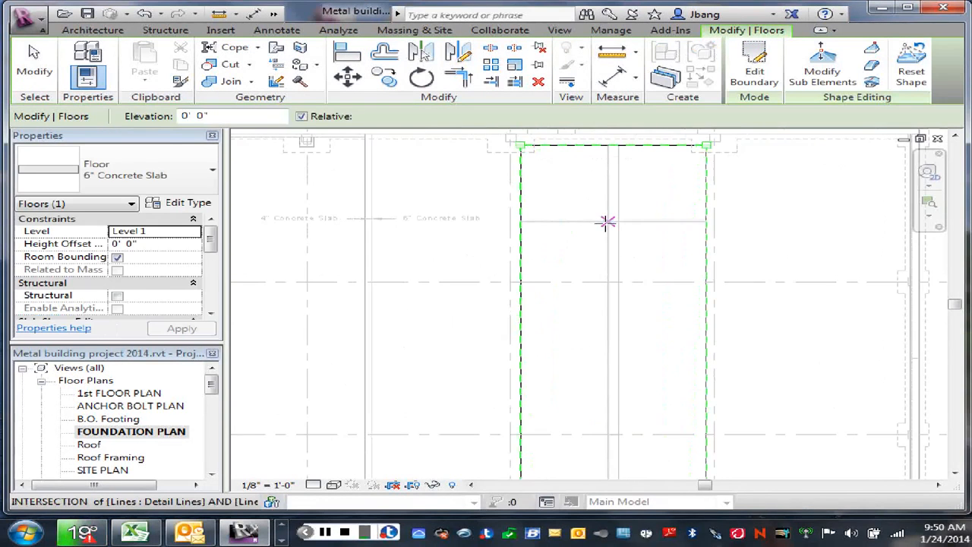
scroll(606, 222, "up", 2)
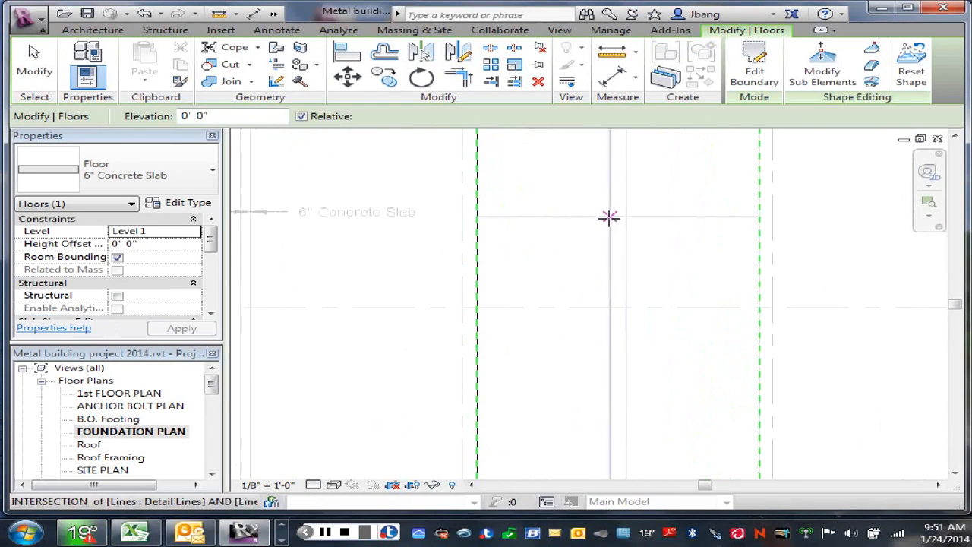
left_click(609, 217)
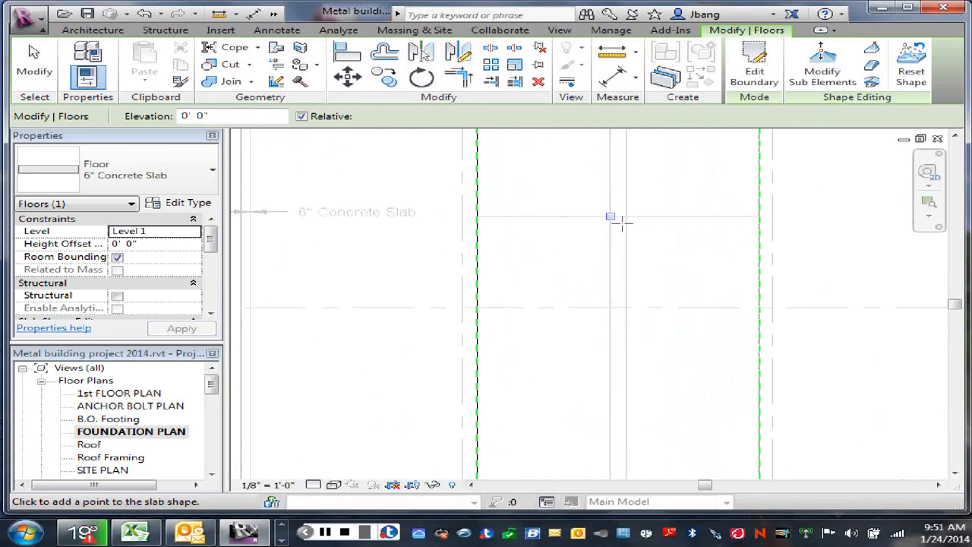
left_click(625, 217)
- Add two shape-editing points where both offset lines cross the horizontal detail line near grid D, and leave shape editing
scroll(638, 269, "down", 2)
middle_click_drag(645, 360, 655, 261)
scroll(630, 407, "up", 2)
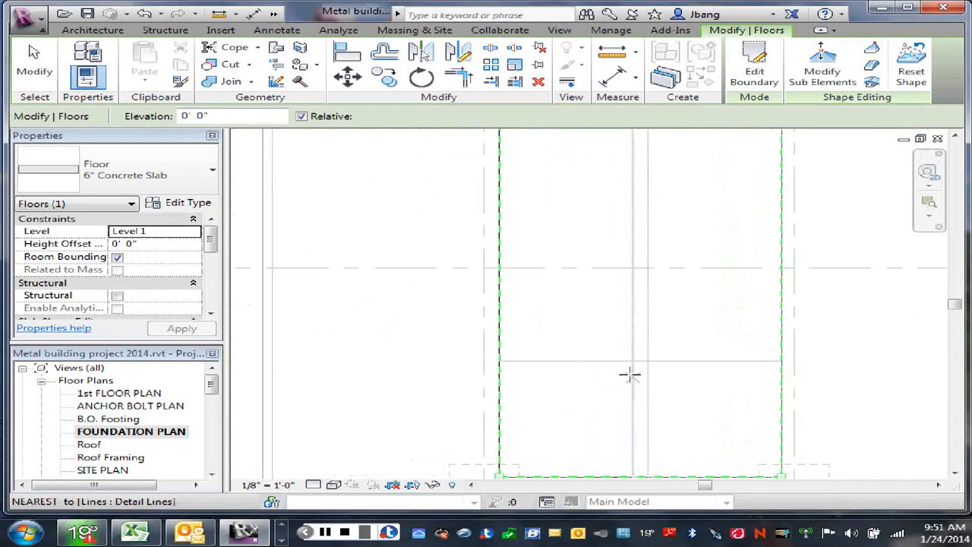
left_click(632, 361)
left_click(648, 361)
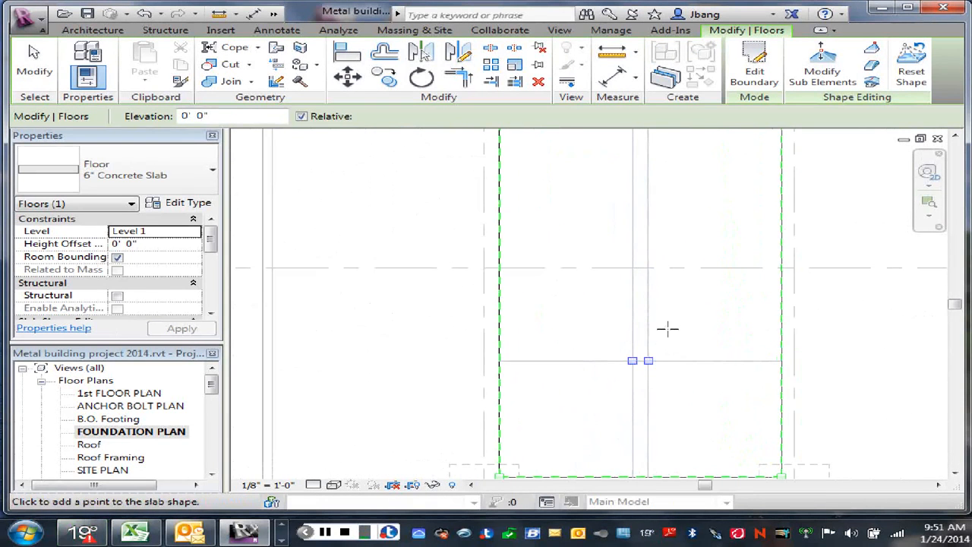
right_click(669, 317)
left_click(705, 113)
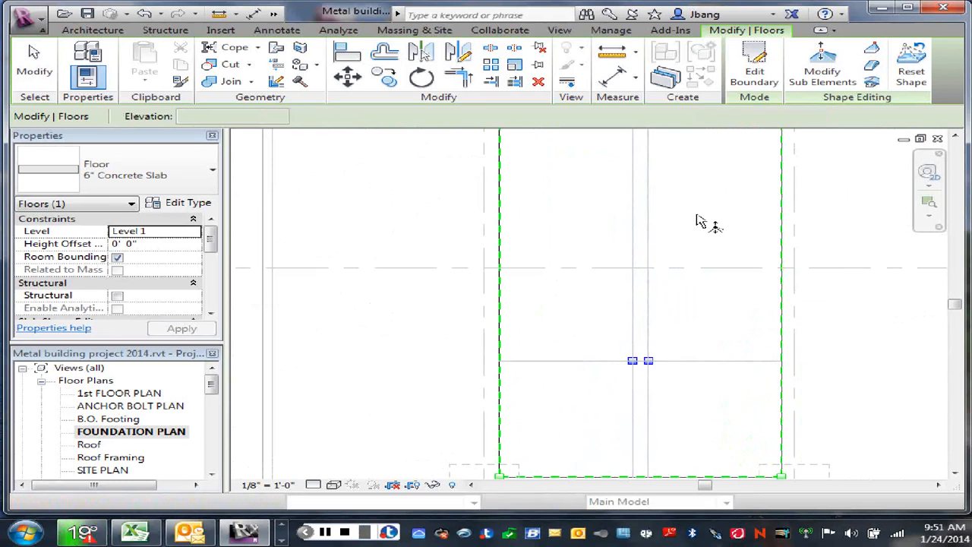
right_click(693, 321)
left_click(740, 121)
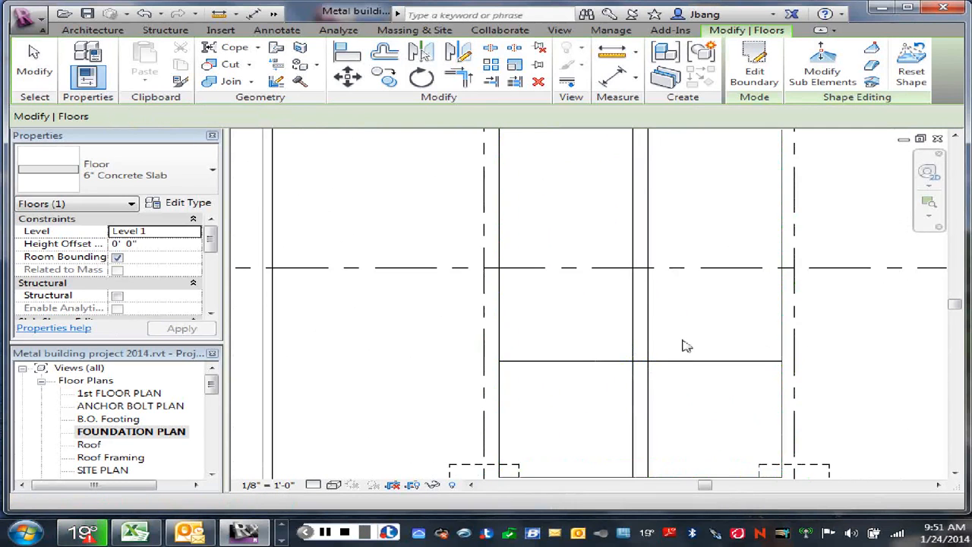
- Set the elevation of the rectangular 6" slab's right interior point near grid D to -0' 2"
left_click(782, 189)
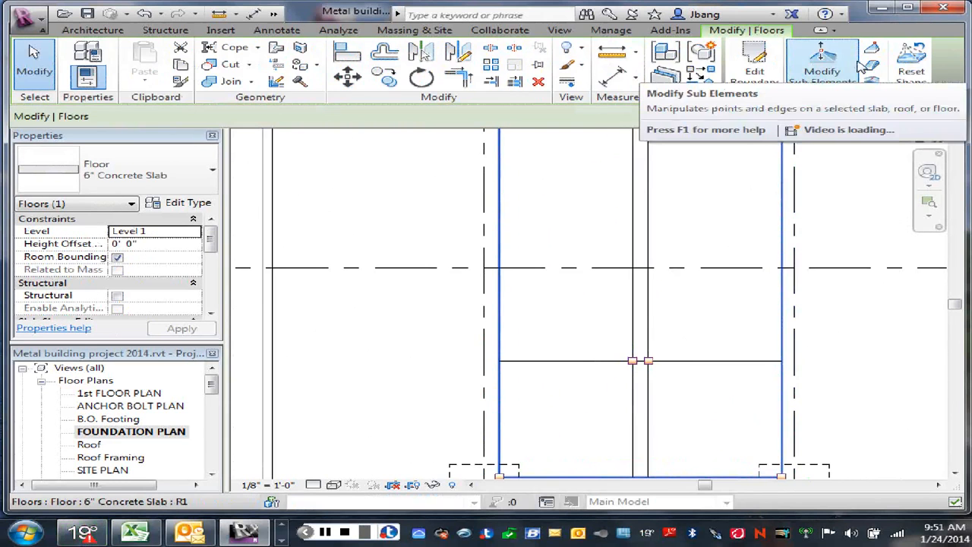
left_click(832, 78)
left_click(648, 362)
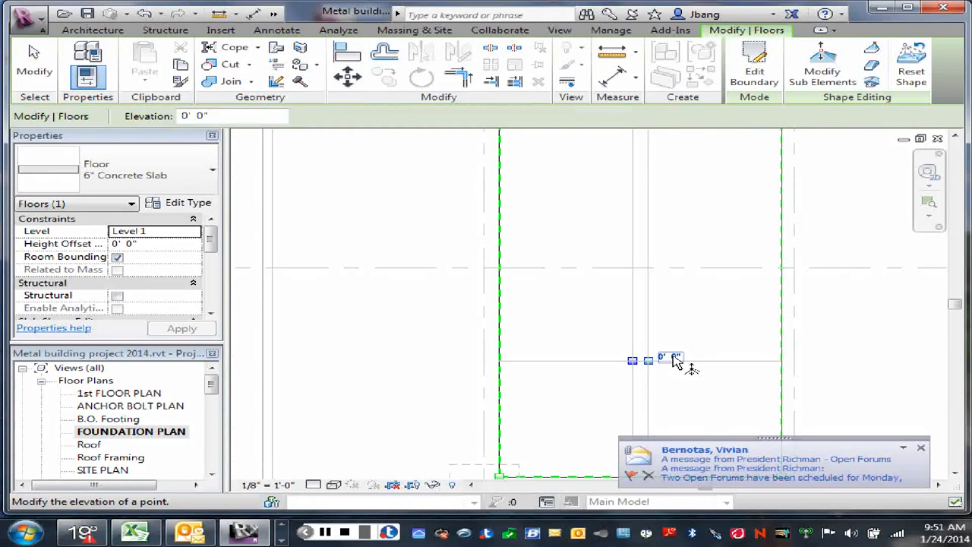
left_click(674, 357)
left_click(613, 349)
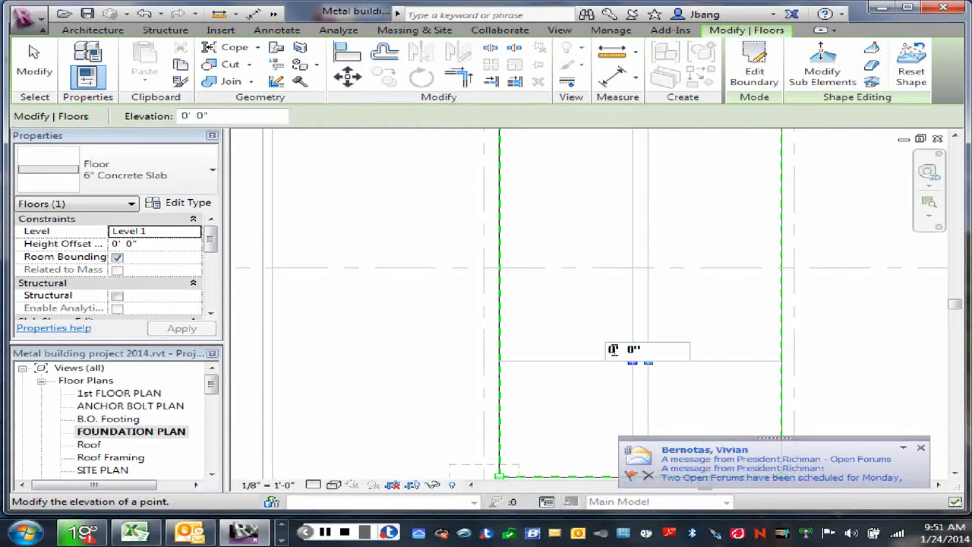
type("-")
double_click(636, 349)
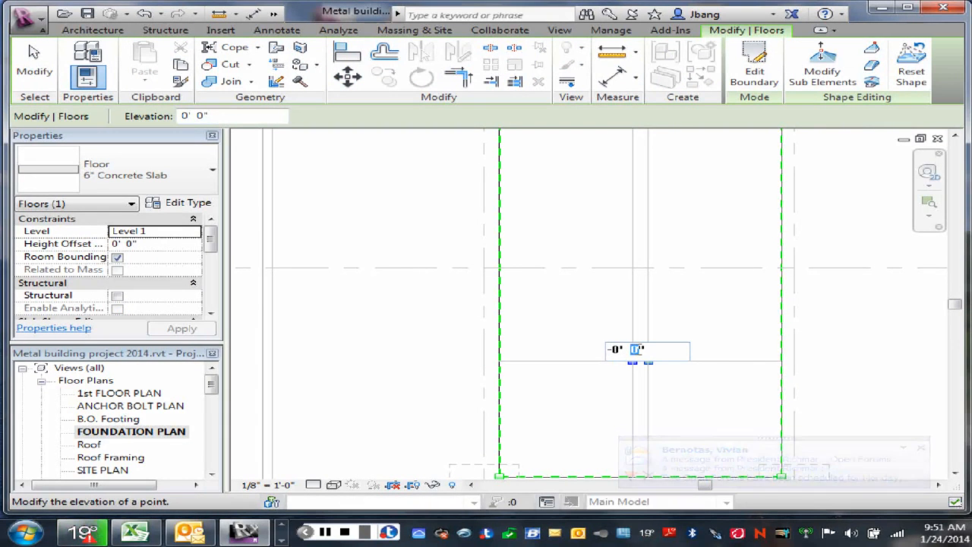
type("2")
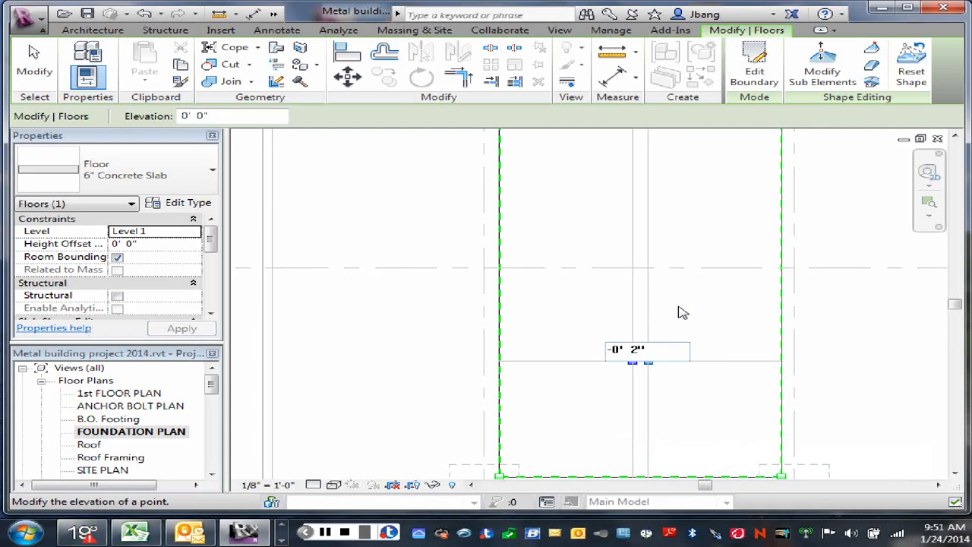
key("Return")
left_click(633, 362)
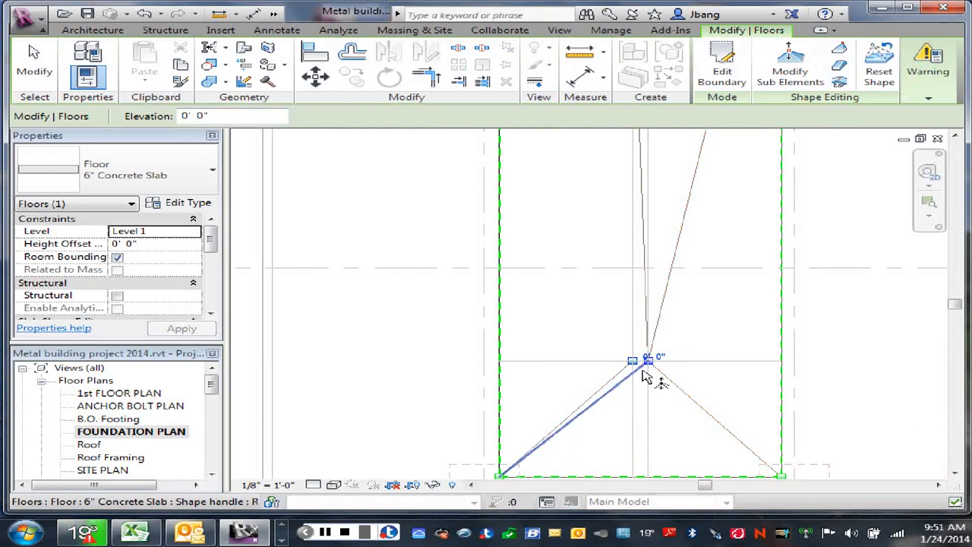
right_click(678, 348)
left_click(718, 42)
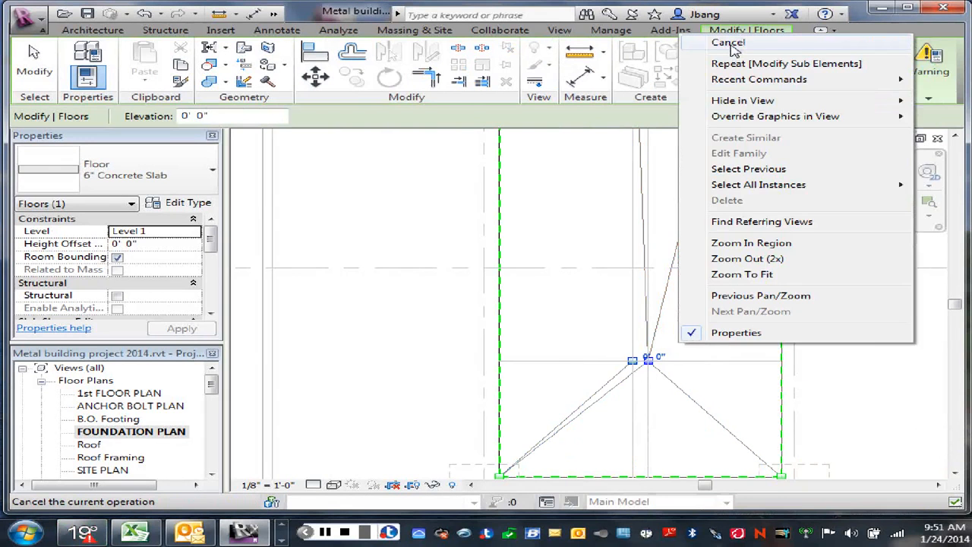
key("Escape")
right_click(686, 344)
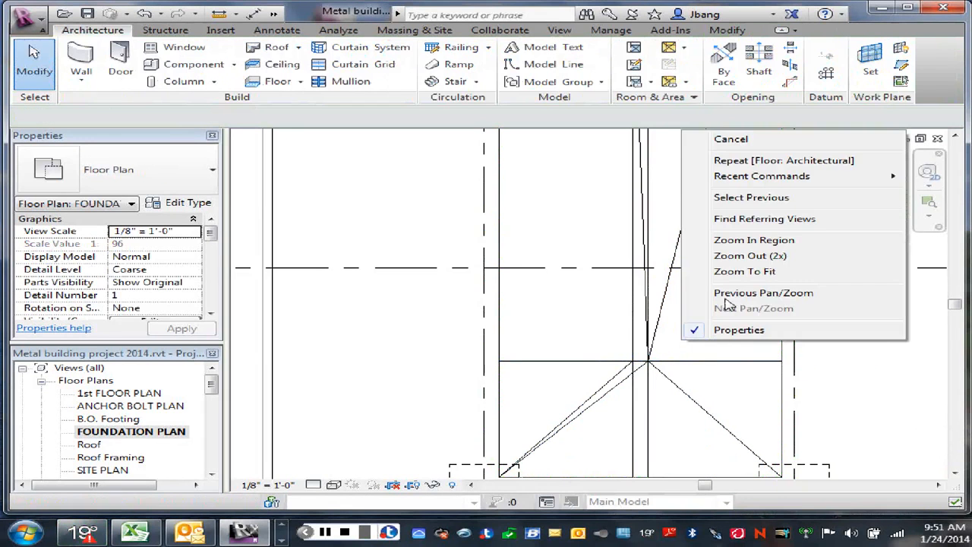
left_click(727, 140)
- Set the elevation of the rectangular slab's left interior point near grid D to -0' 2"
left_click(746, 277)
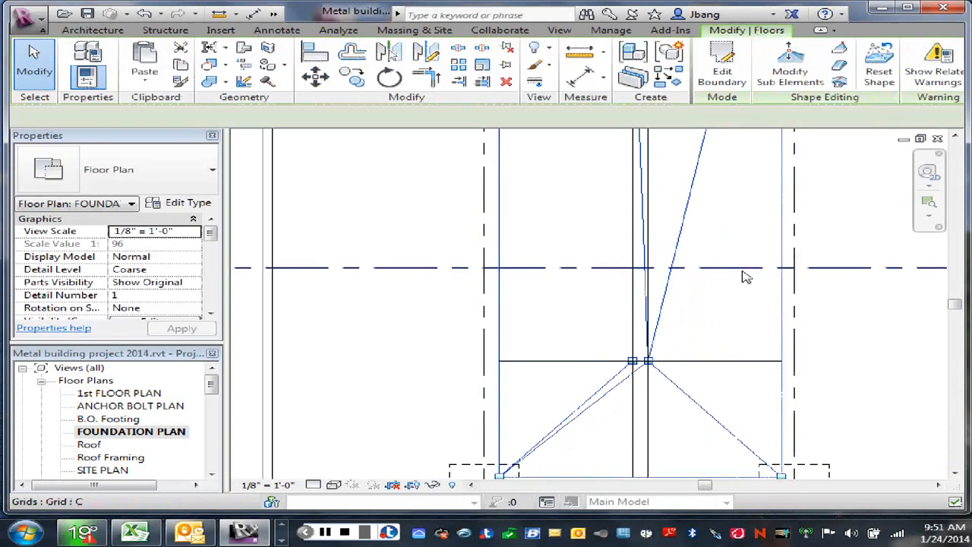
left_click(790, 67)
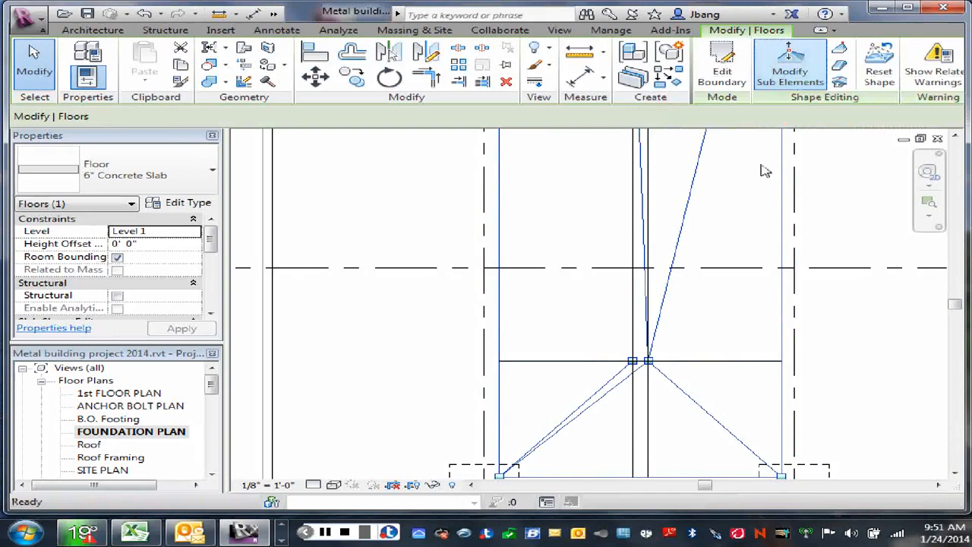
left_click(634, 366)
scroll(632, 368, "up", 2)
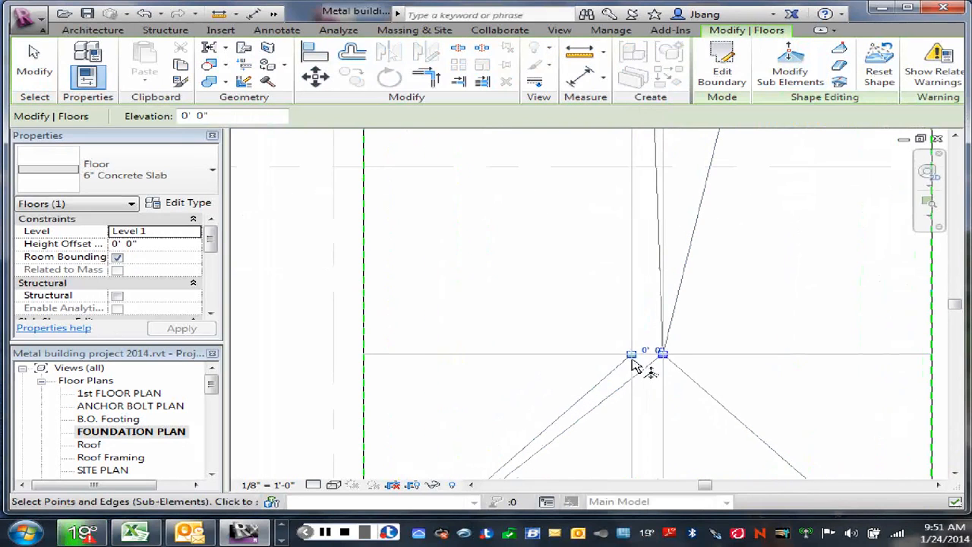
left_click(654, 351)
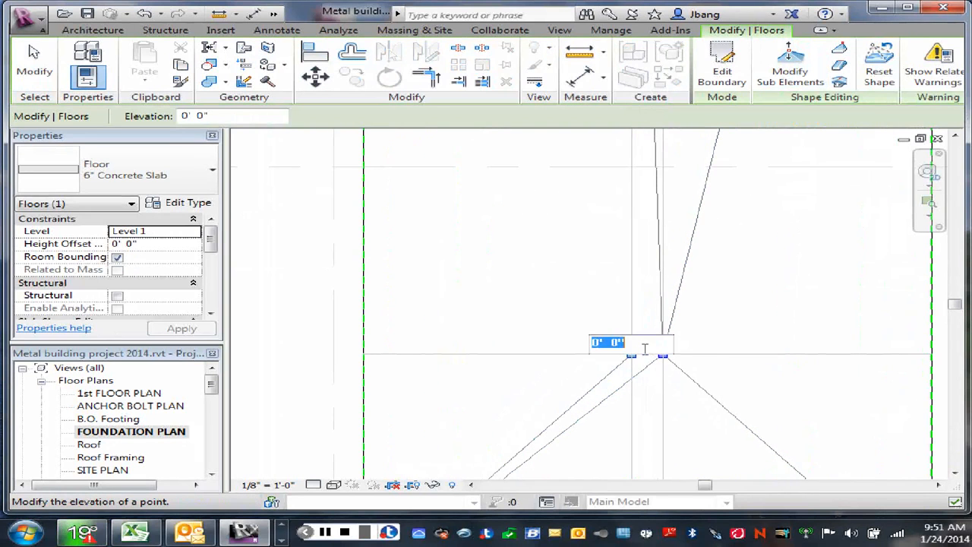
left_click(601, 342)
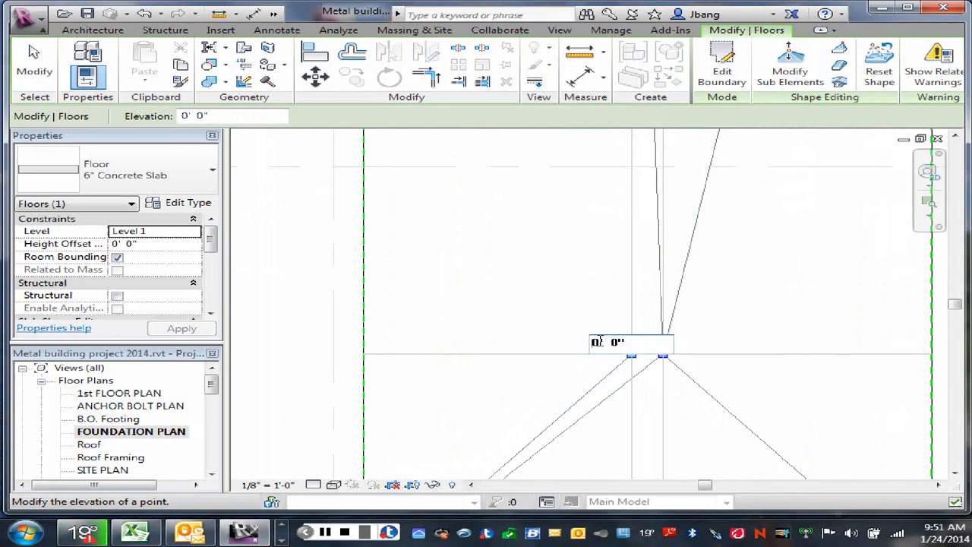
type("-")
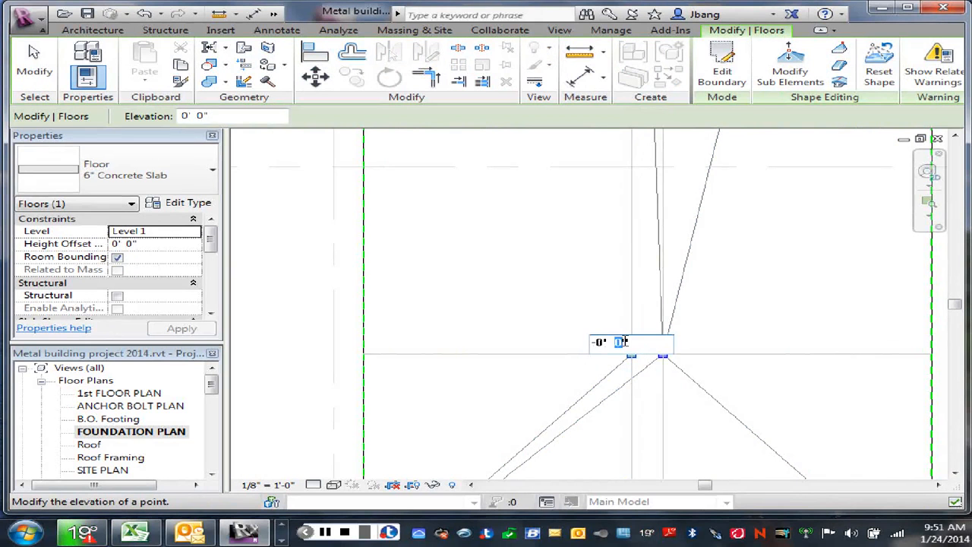
key("Return")
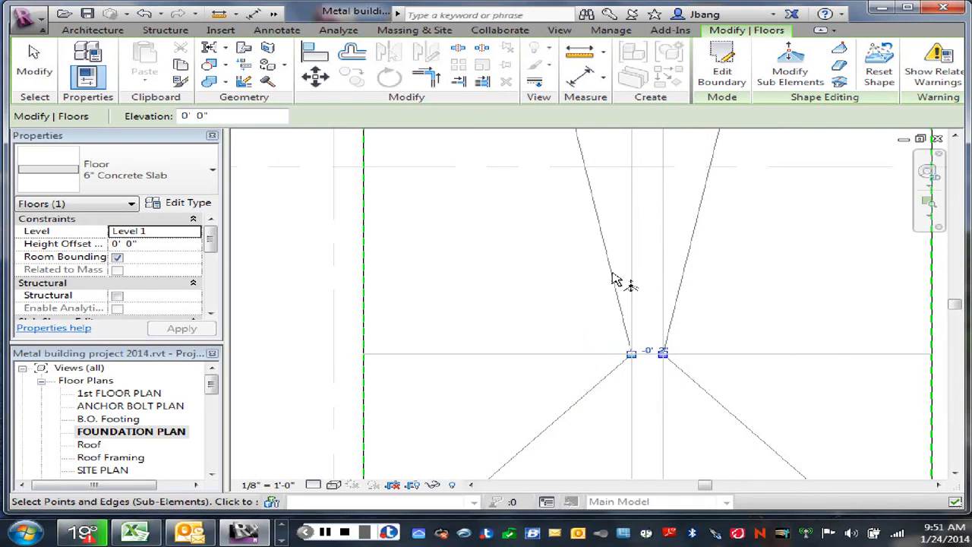
- Set the elevation of the slab's right interior point near grid B to -0' 2" and dismiss the thickness warning
scroll(618, 278, "down", 5)
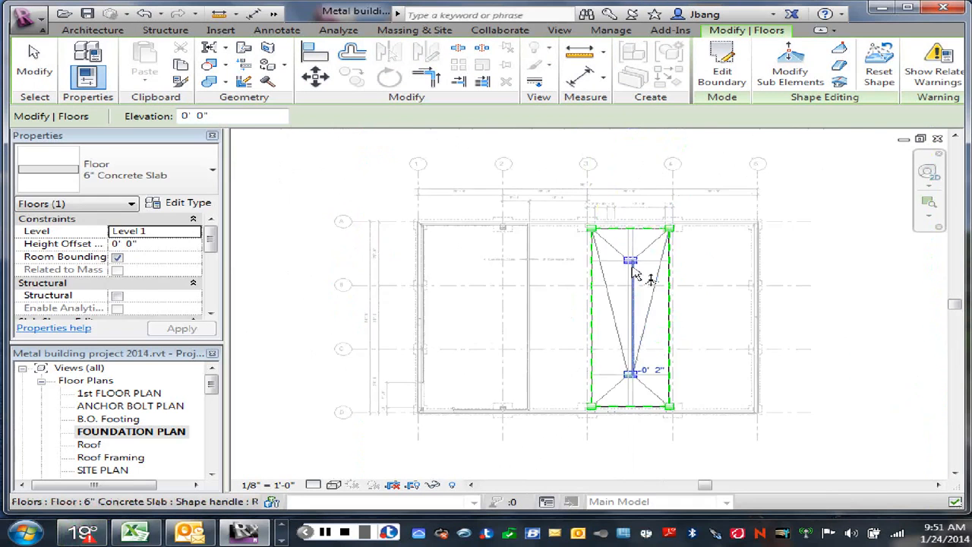
scroll(648, 247, "up", 5)
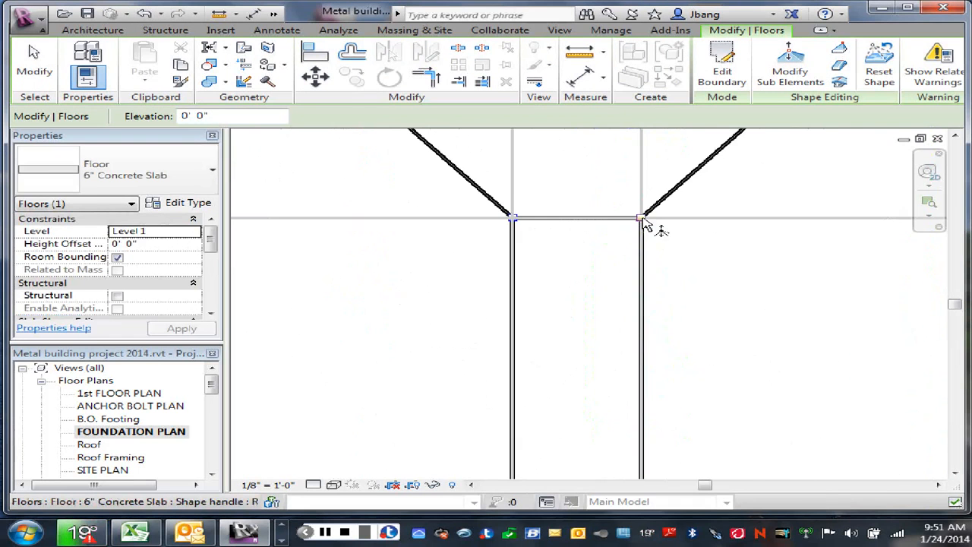
left_click(644, 222)
left_click(647, 213)
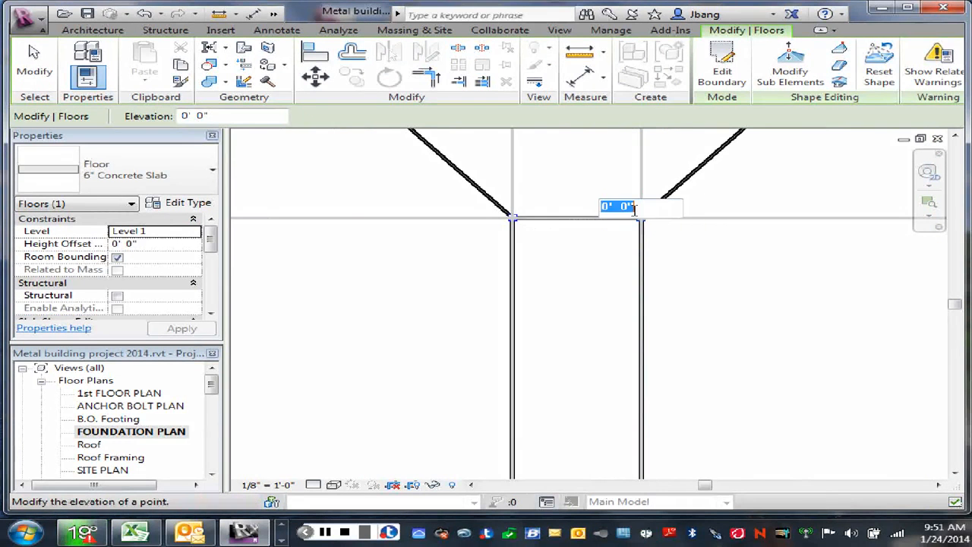
left_click(605, 206)
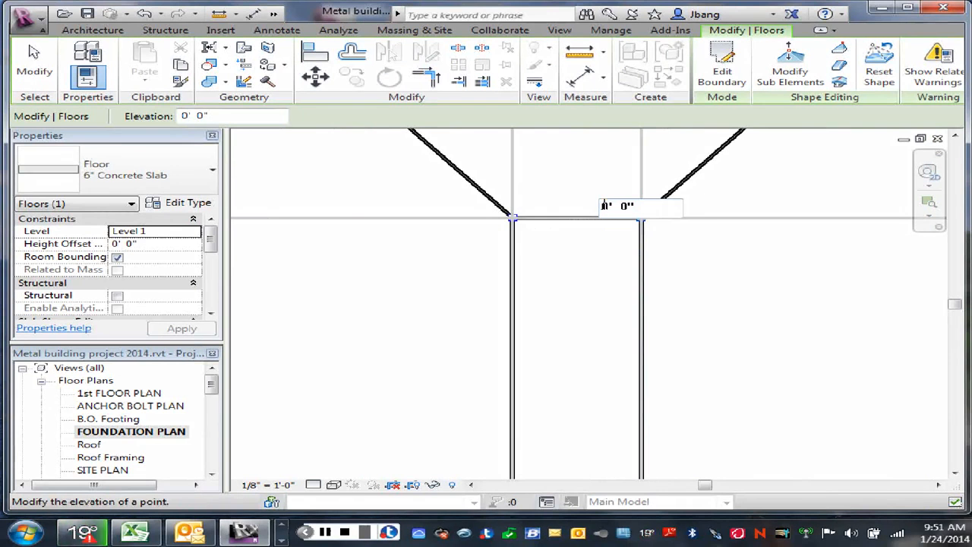
type("-0' ")
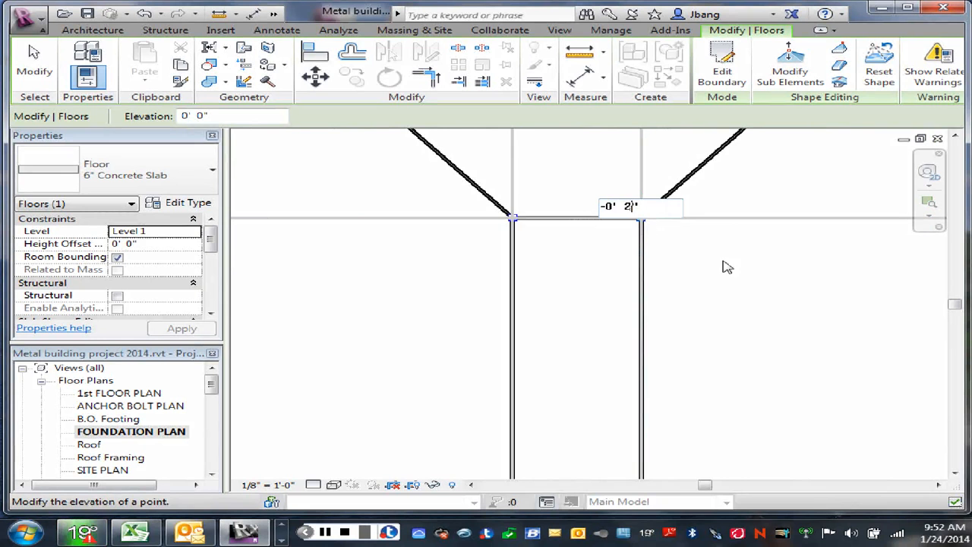
type("2")
key("Return")
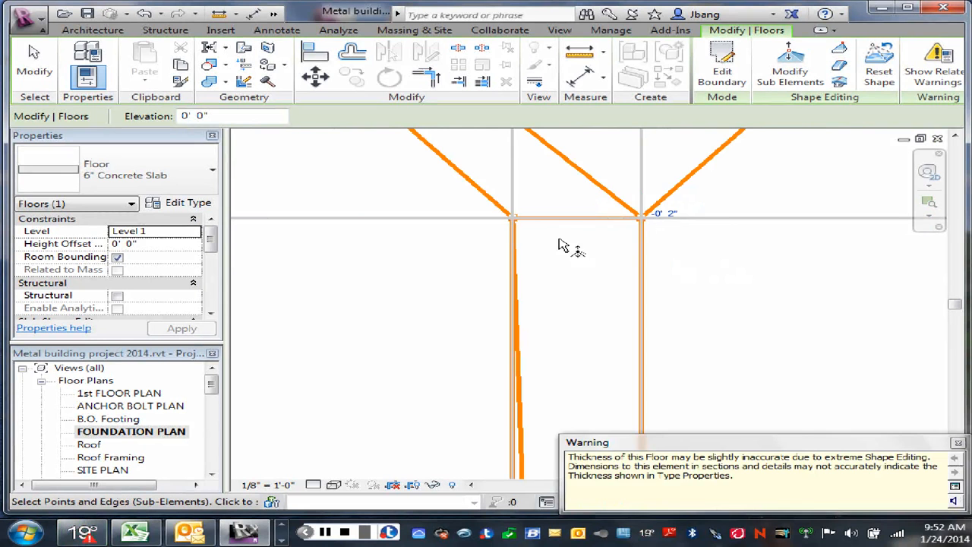
left_click(959, 444)
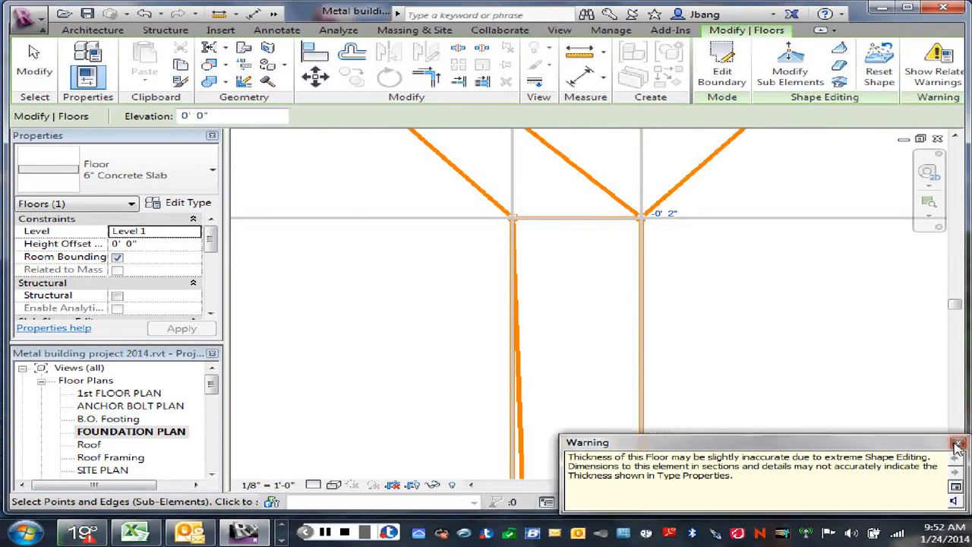
- Set the elevation of the slab's left interior point near grid B to -0' 2" and leave shape editing
left_click(516, 220)
left_click(533, 213)
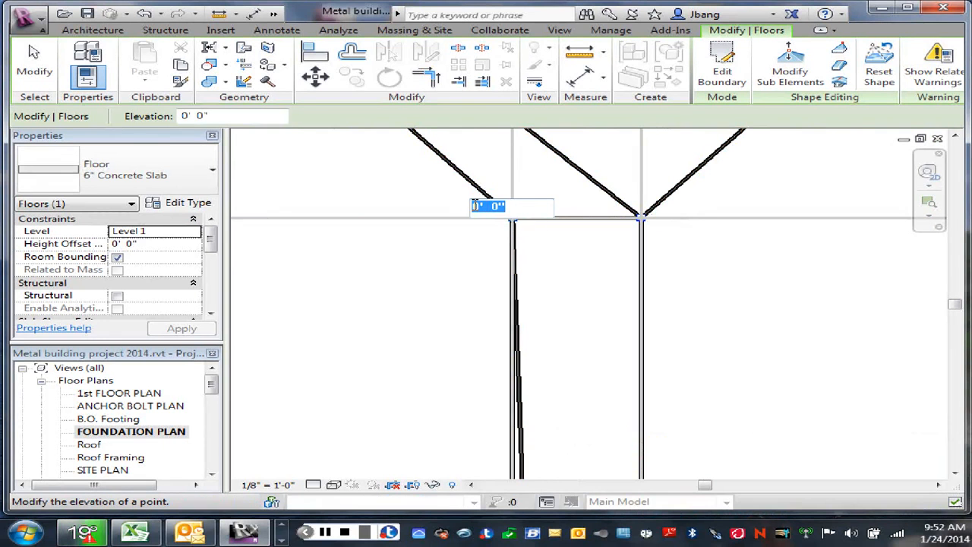
left_click(480, 206)
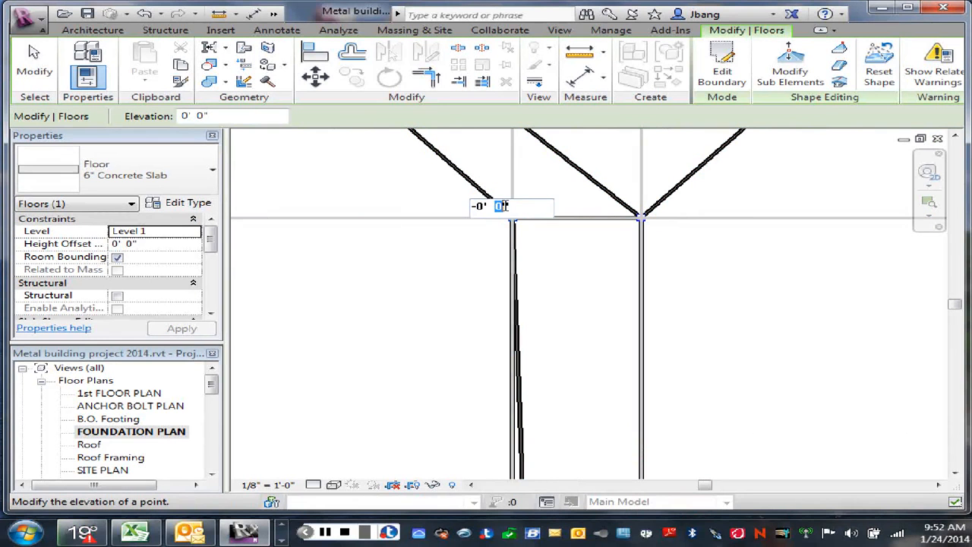
type("2")
left_click(766, 293)
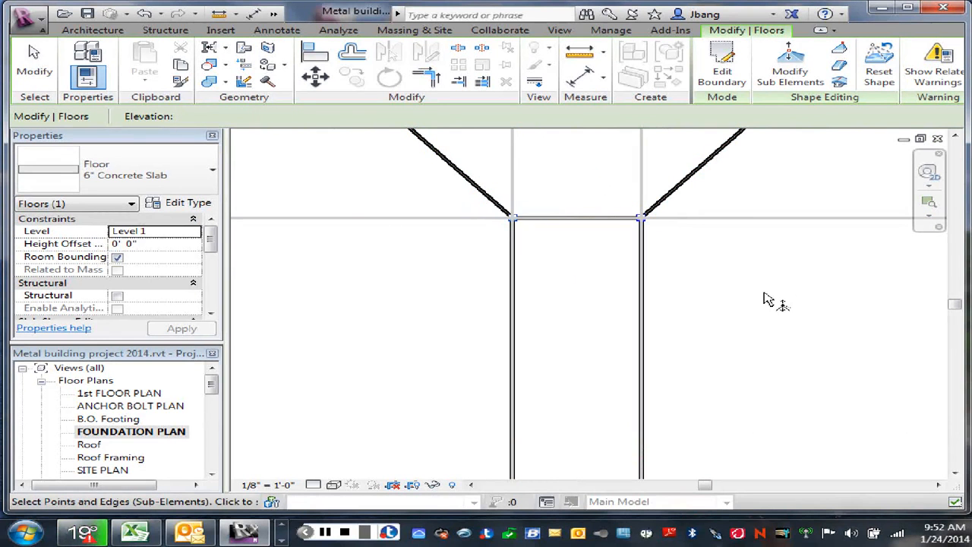
scroll(762, 290, "down", 7)
scroll(783, 332, "down", 4)
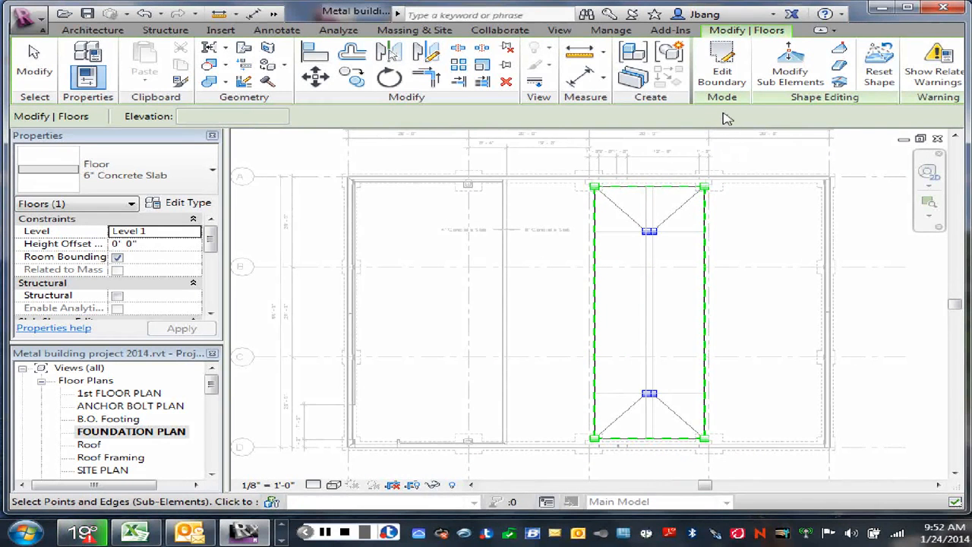
right_click(740, 148)
left_click(772, 160)
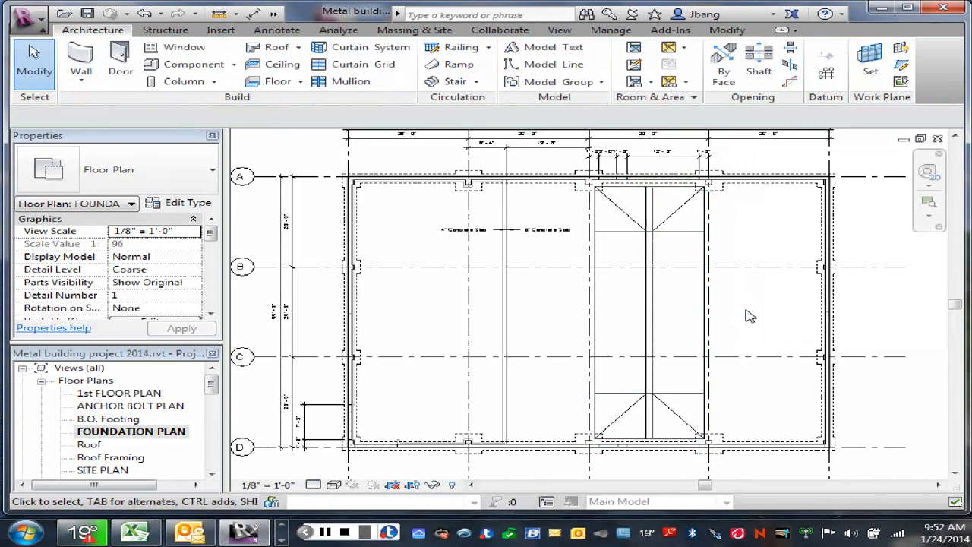
- Delete the two horizontal detail lines and the two vertical offset lines that located the slab's interior points
left_click(683, 234)
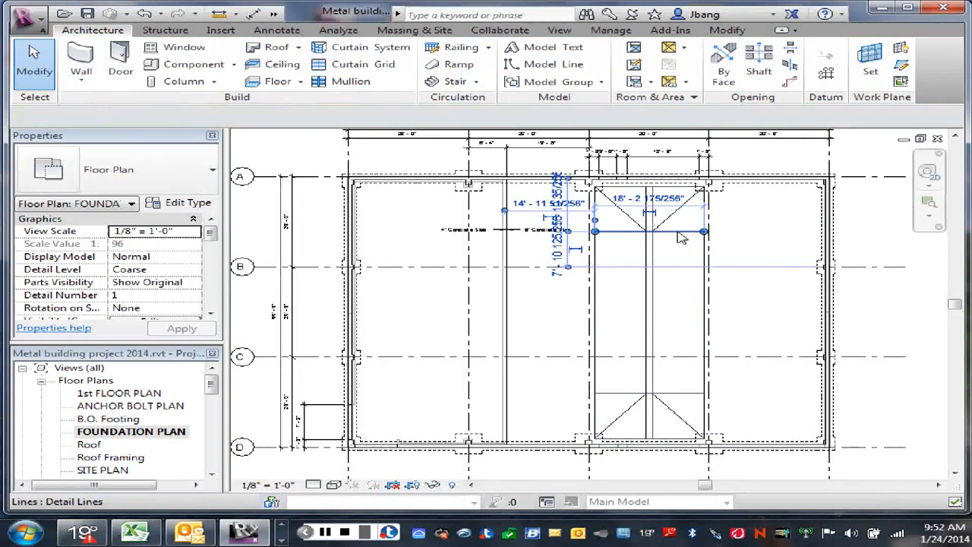
key("Escape")
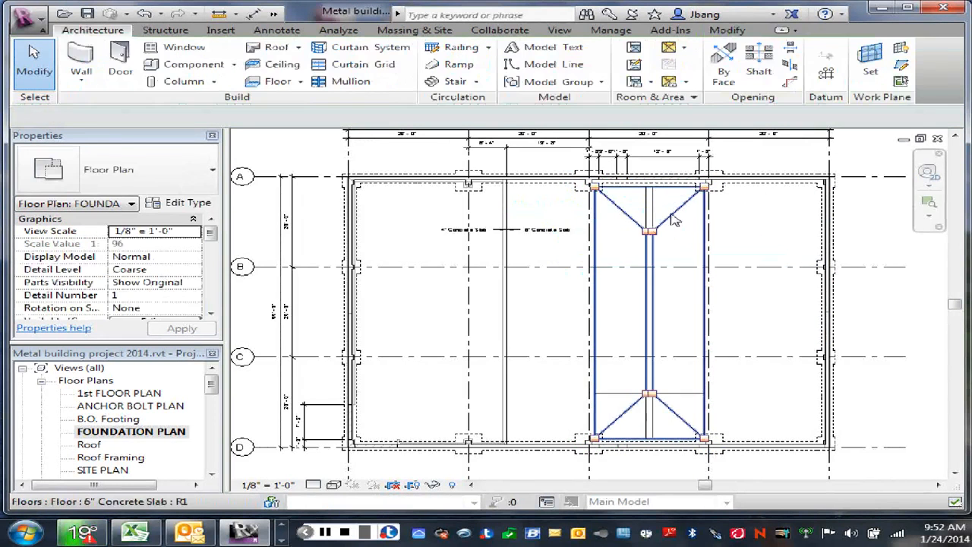
left_click(675, 219)
key("Escape")
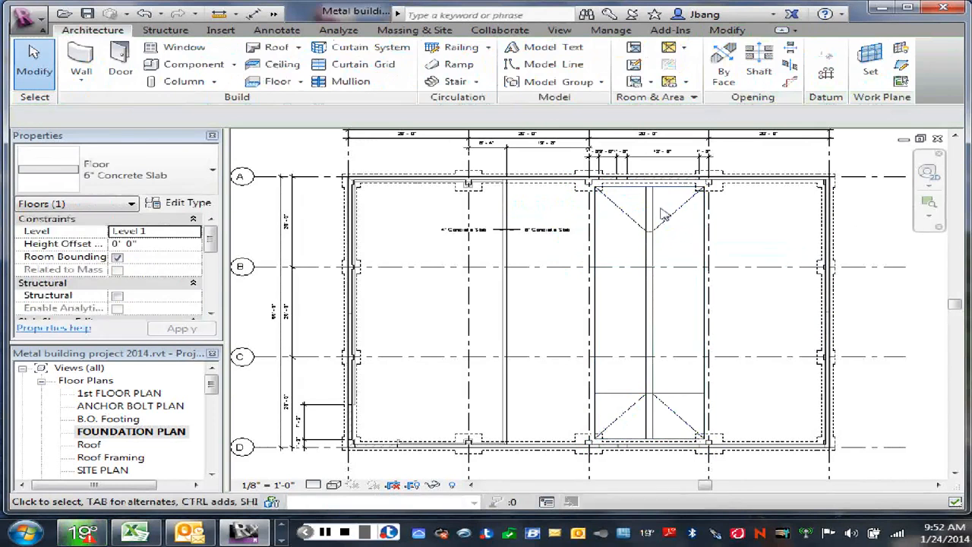
left_click(660, 217)
key("Delete")
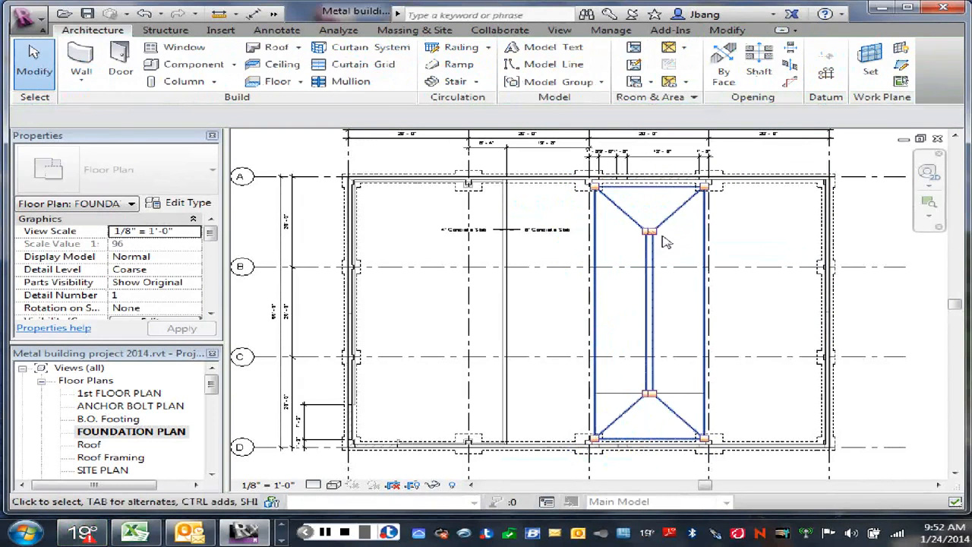
left_click(682, 389)
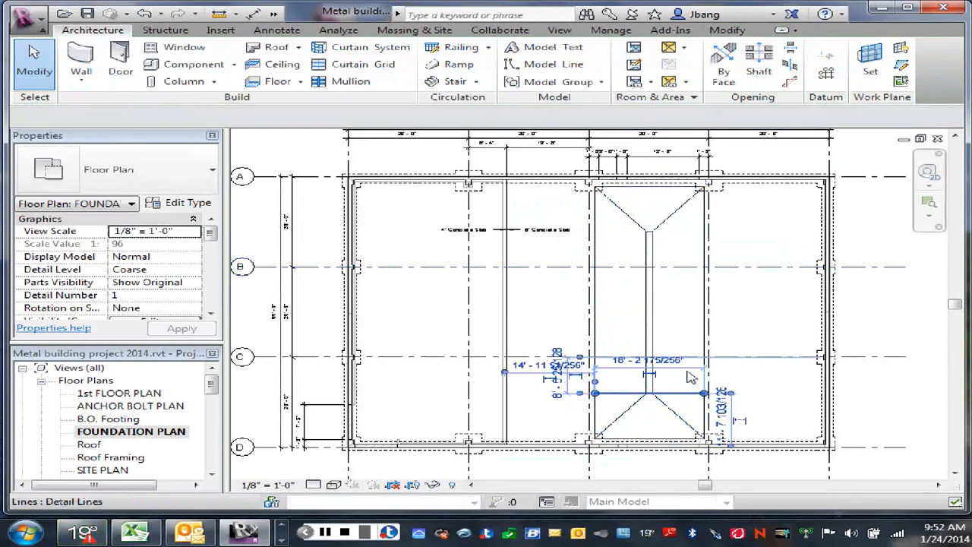
key("Delete")
- Open the default 3D view and orbit beneath the building to examine the sloped 6" slab from below
scroll(746, 309, "down", 1)
middle_click_drag(747, 309, 721, 313)
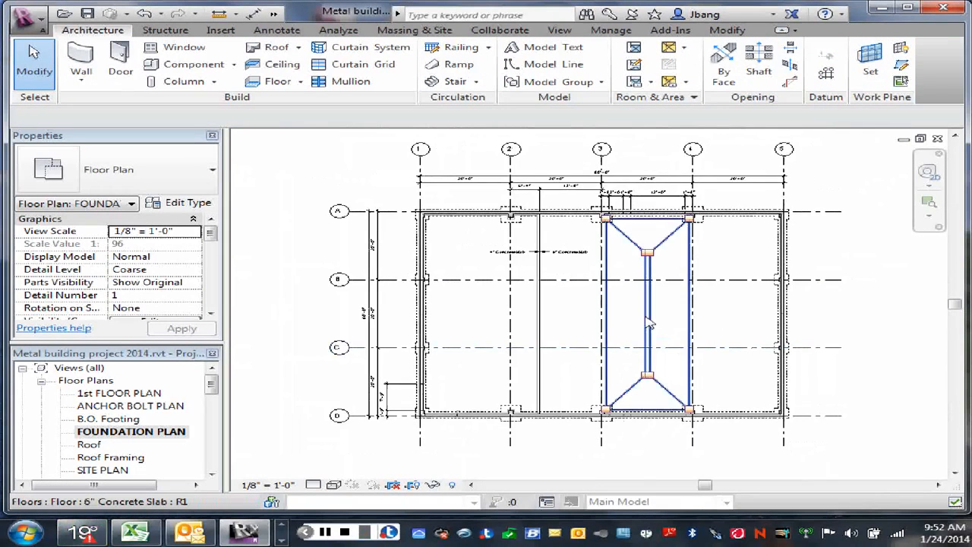
scroll(662, 328, "up", 2)
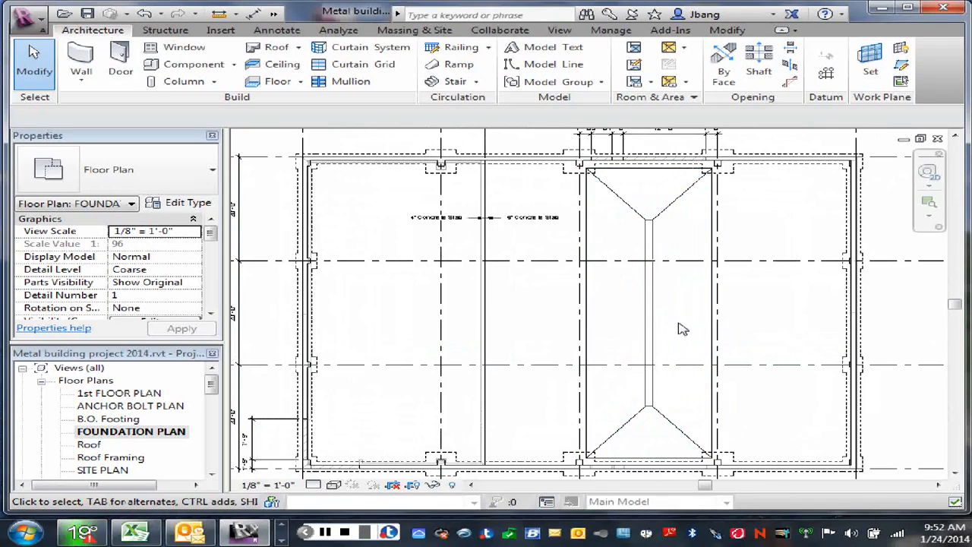
left_click(274, 14)
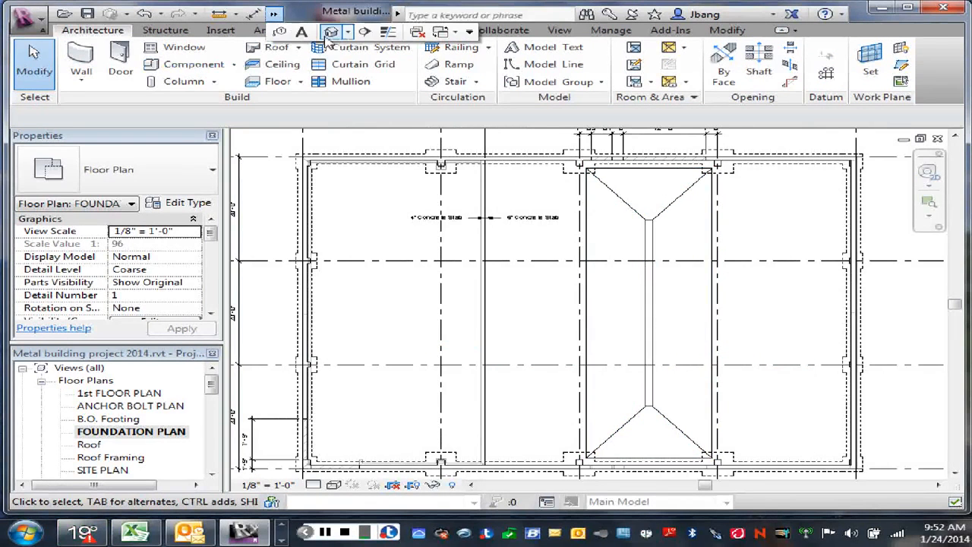
left_click(331, 33)
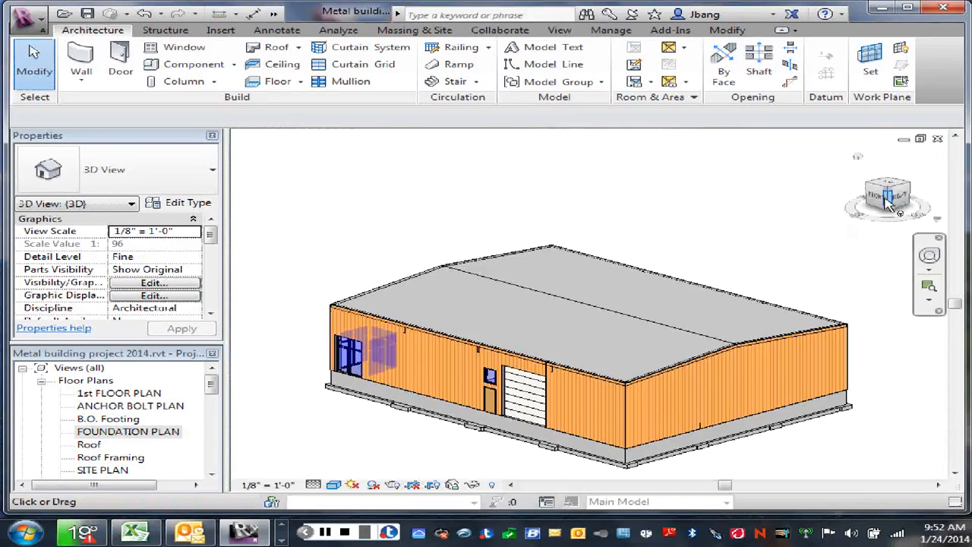
left_click(889, 201)
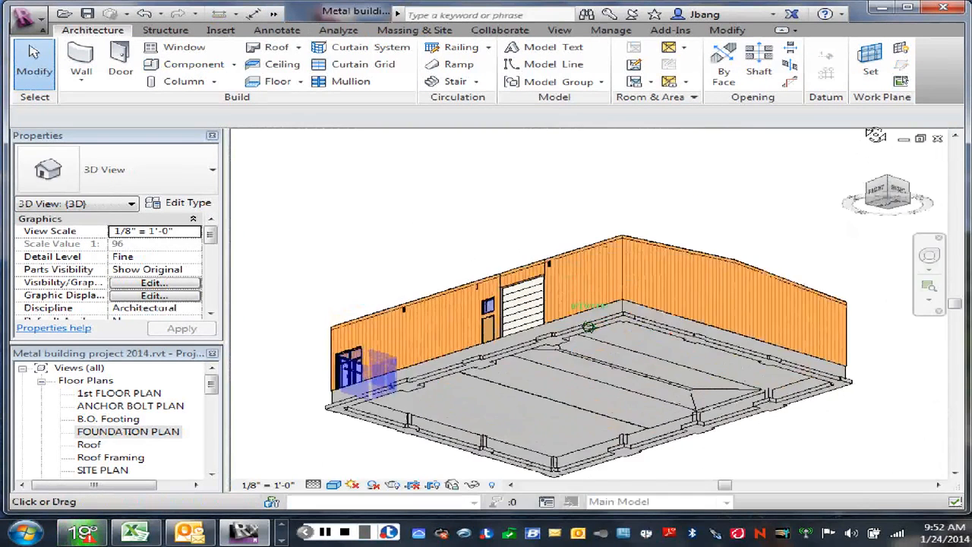
scroll(621, 370, "up", 3)
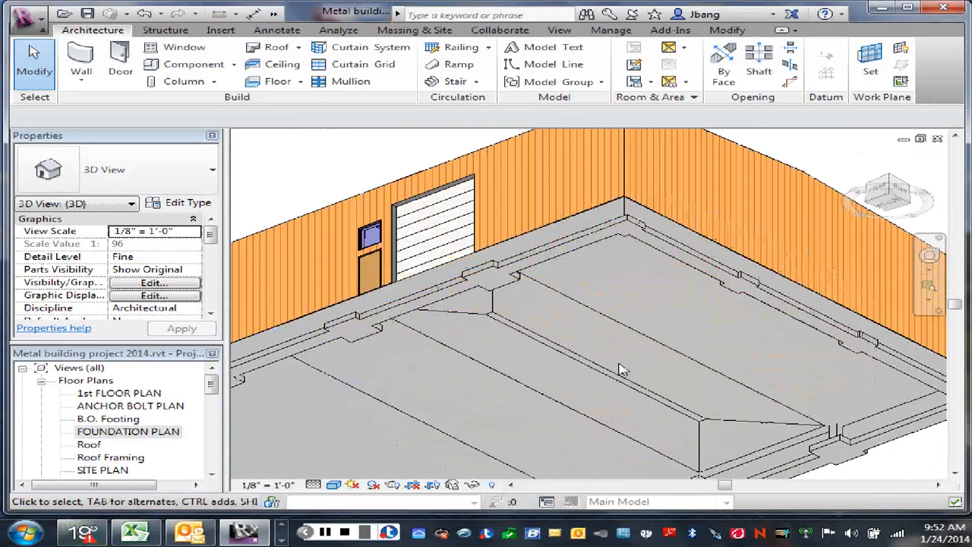
scroll(589, 360, "up", 2)
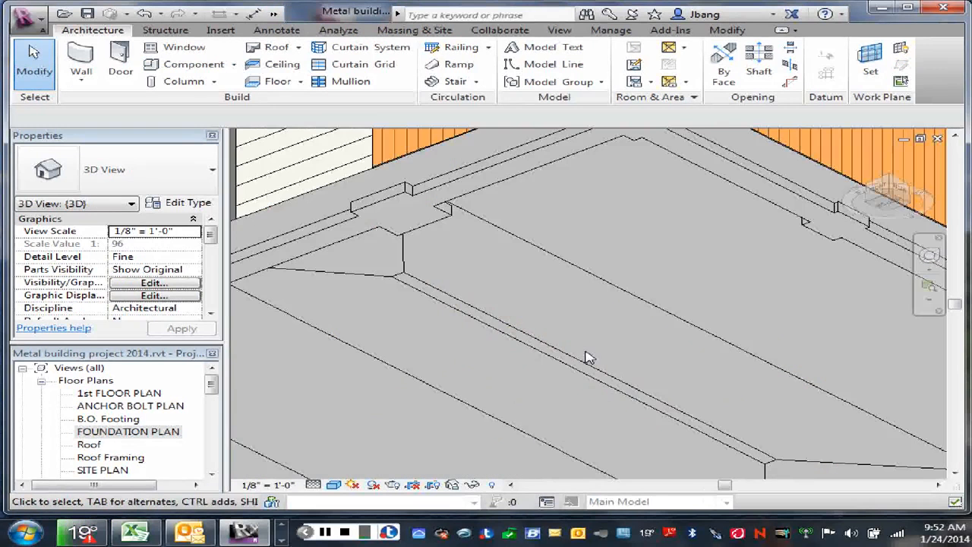
scroll(589, 358, "down", 3)
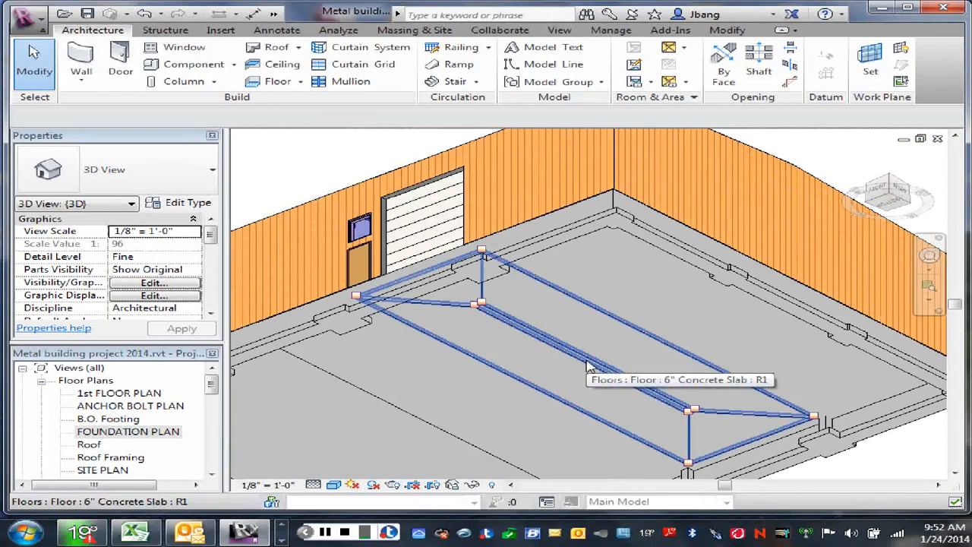
scroll(591, 357, "down", 2)
scroll(591, 358, "up", 3)
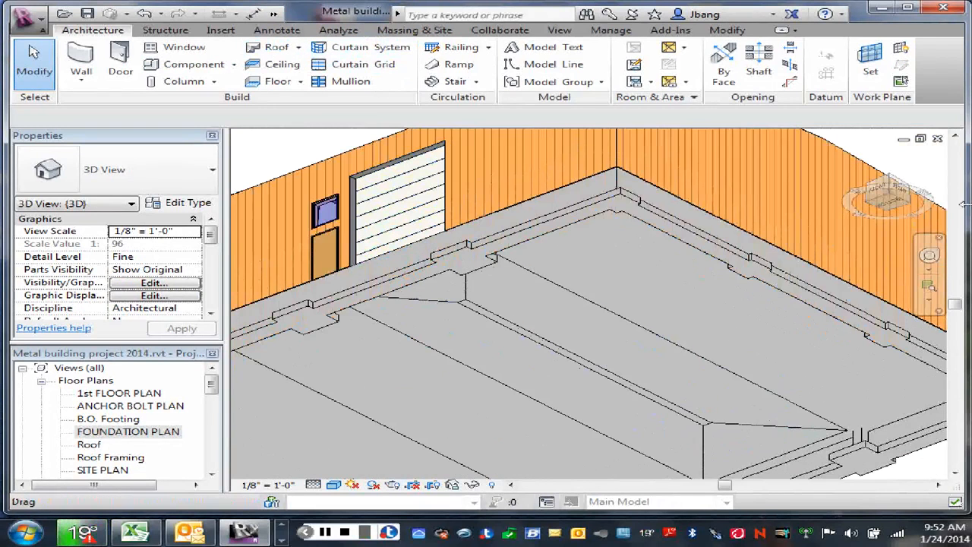
left_click(859, 161)
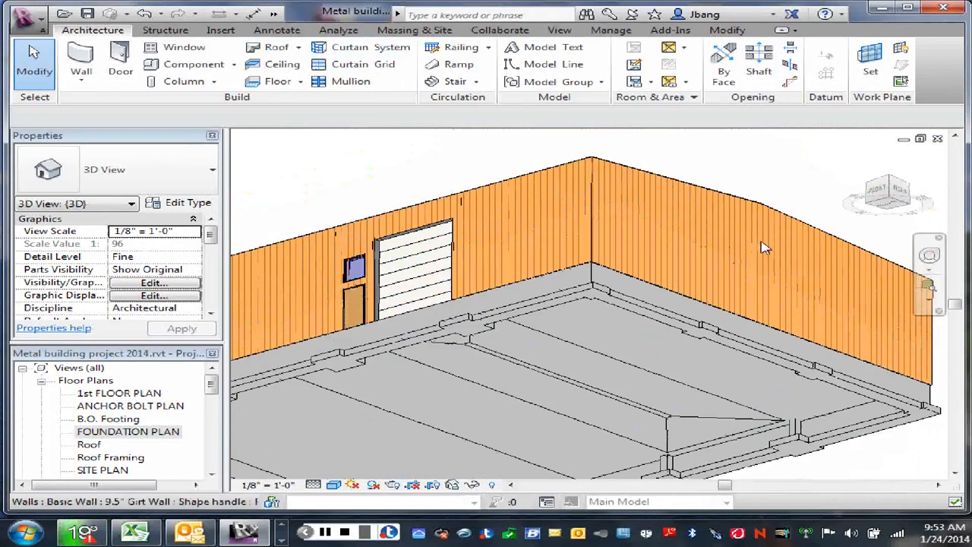
- Return to the FOUNDATION PLAN and draw a building section across the sloped slab between grids B and C, extending past grids 3 and 4
double_click(128, 432)
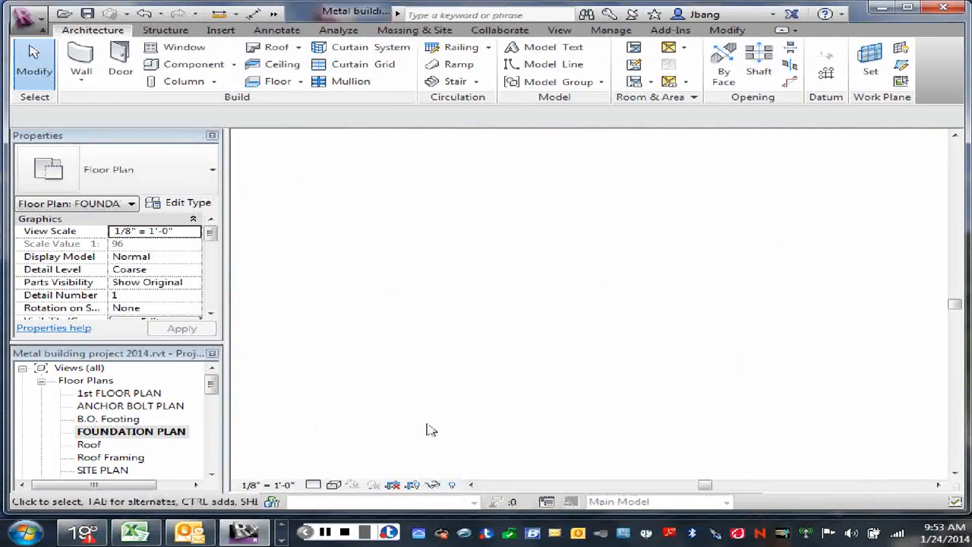
scroll(620, 325, "up", 1)
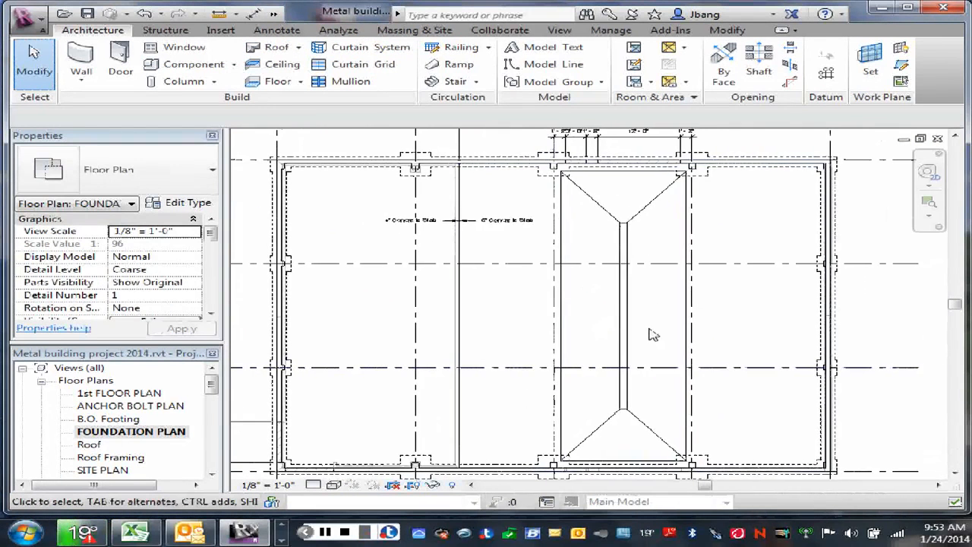
scroll(651, 329, "up", 1)
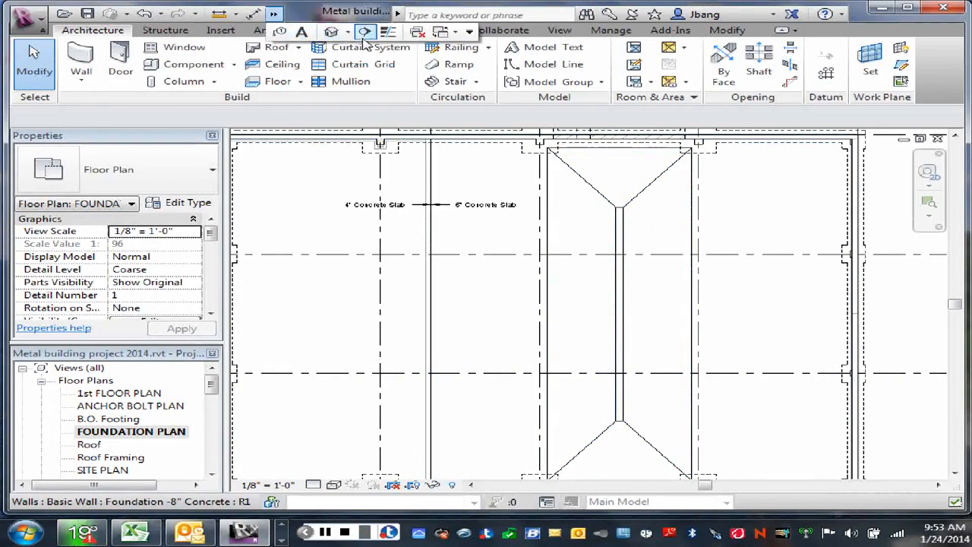
left_click(275, 14)
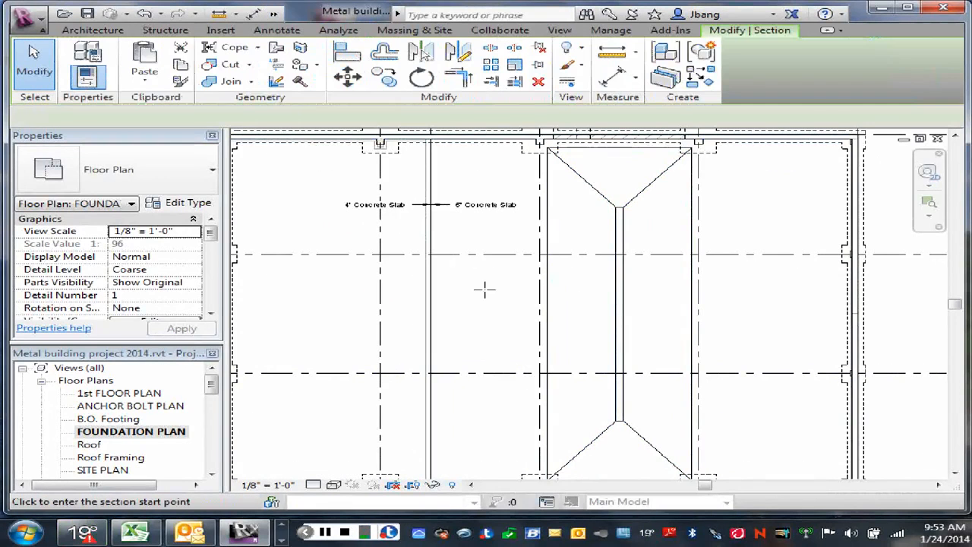
left_click(517, 316)
left_click(726, 316)
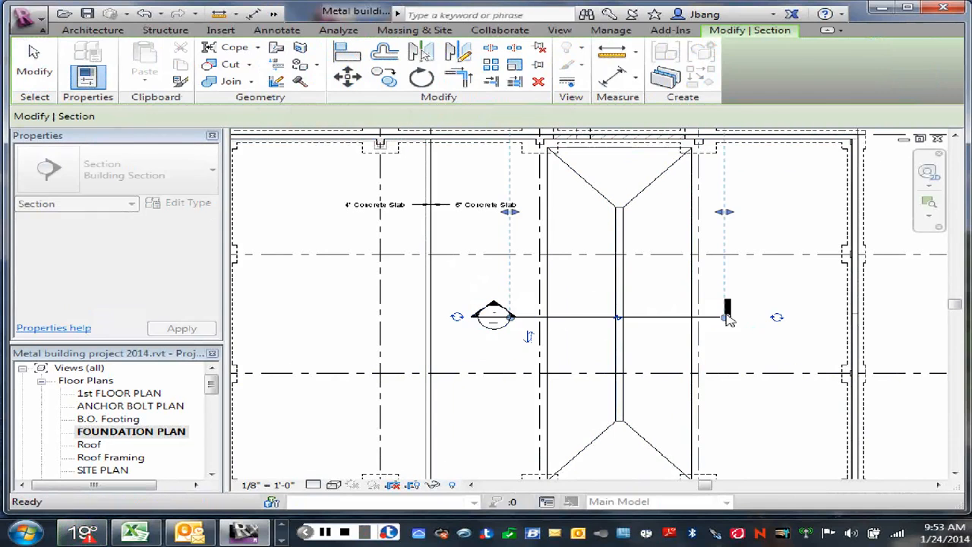
key("Escape")
right_click(468, 295)
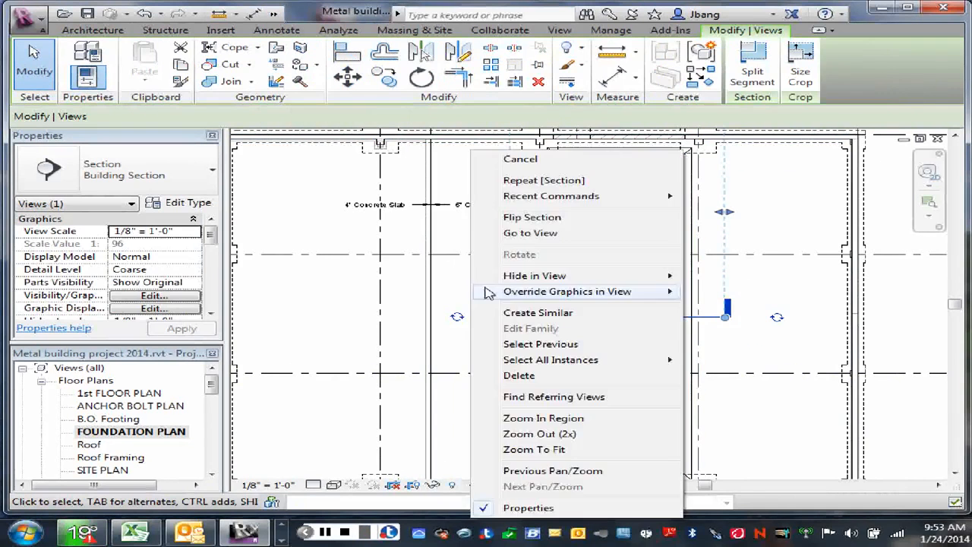
left_click(521, 159)
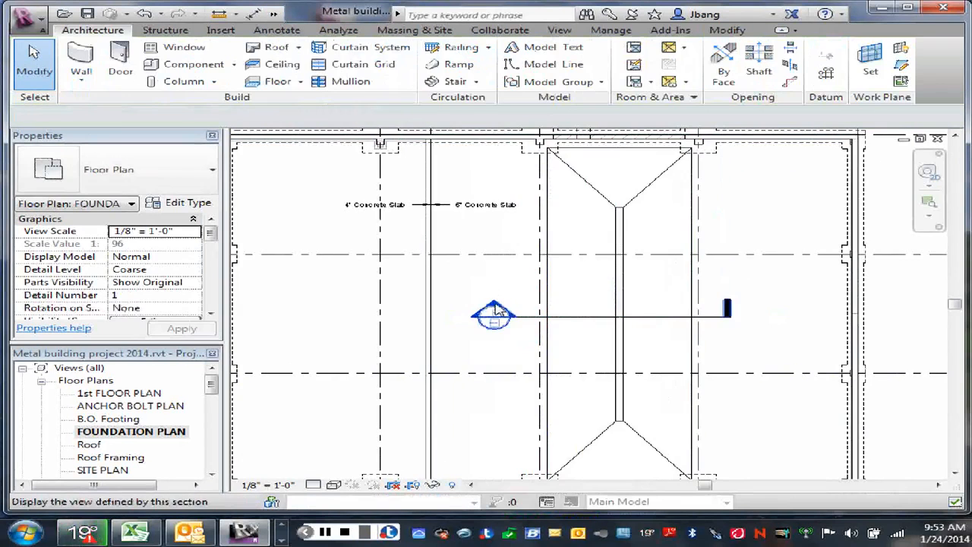
- Open the view of the new building section and examine the sloped slab's profile and thickness
double_click(494, 310)
scroll(547, 357, "up", 4)
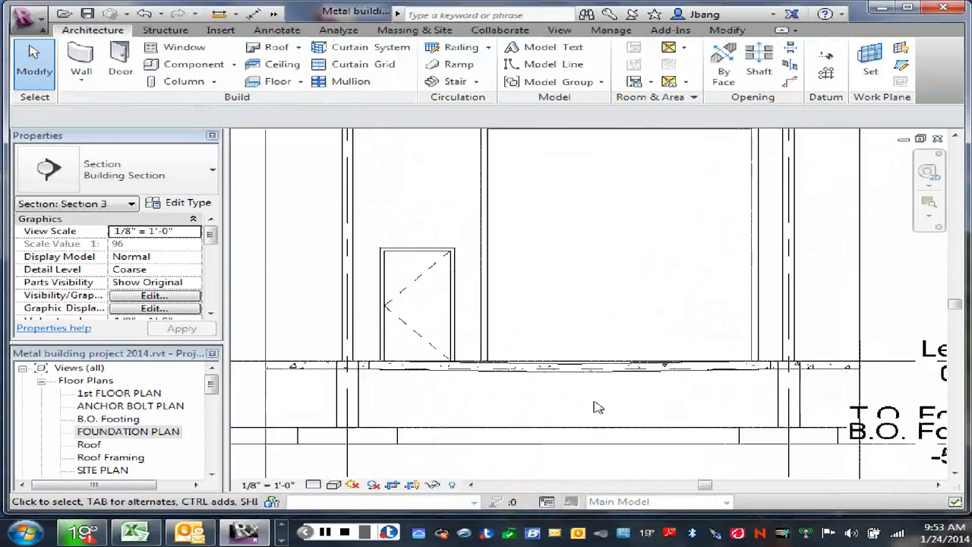
scroll(595, 408, "up", 1)
scroll(643, 370, "up", 1)
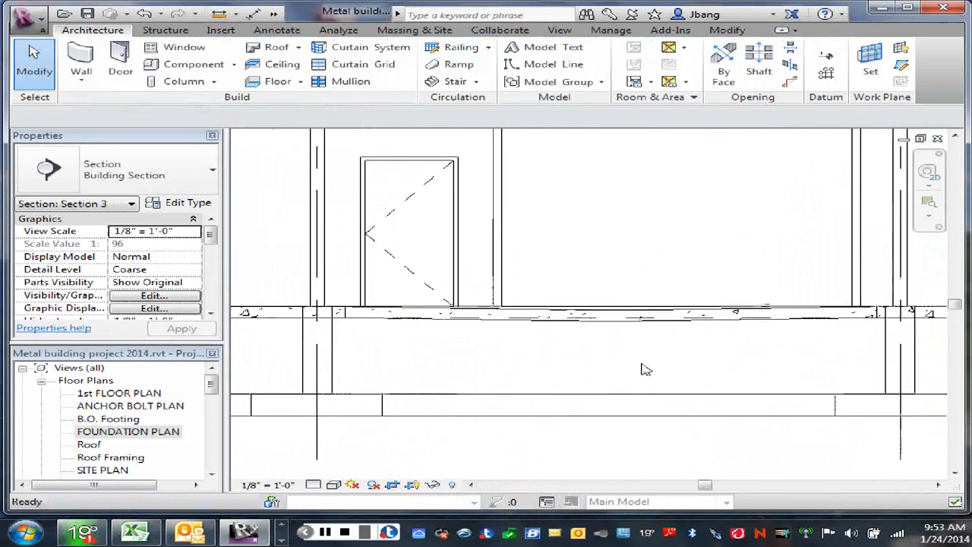
scroll(643, 370, "up", 1)
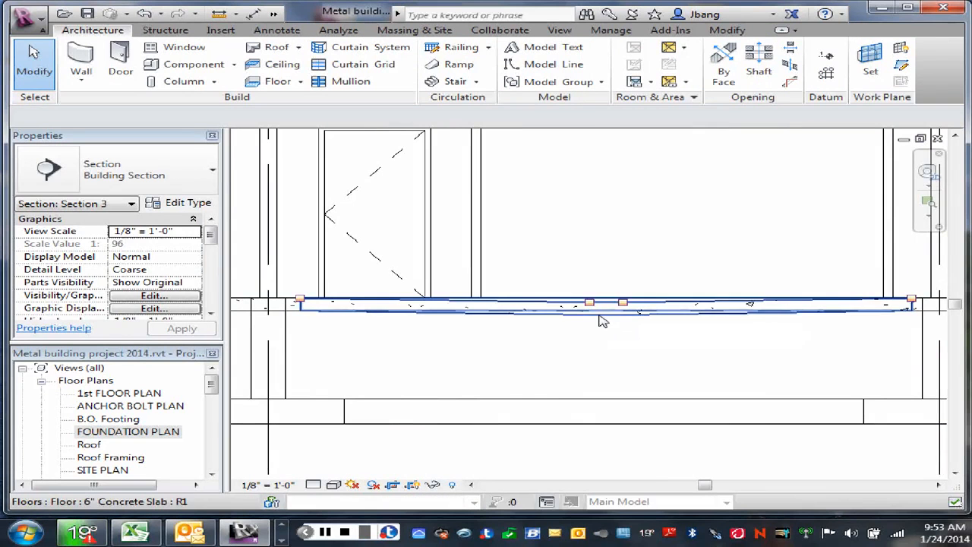
right_click(575, 216)
left_click(622, 224)
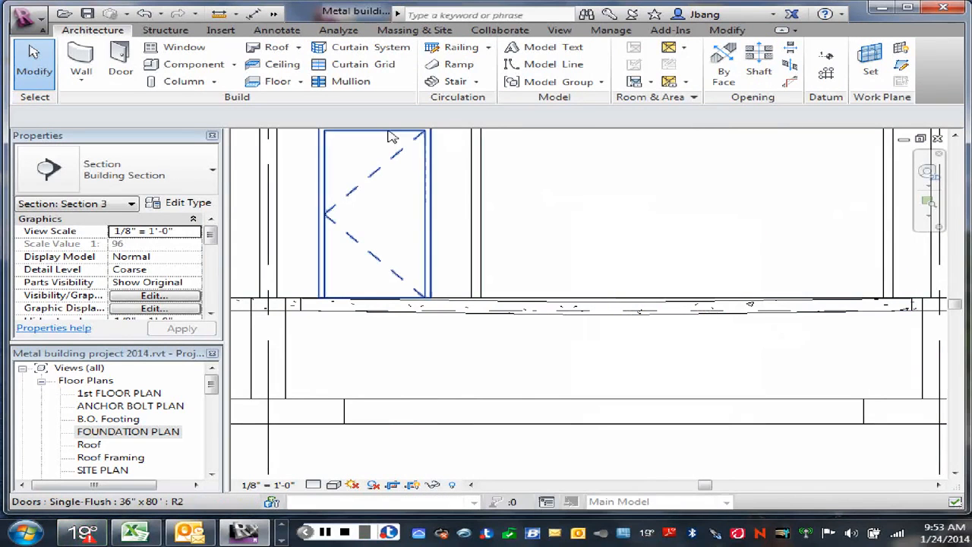
- Reopen the FOUNDATION PLAN at the sloped slab and its section line
left_click(139, 433)
double_click(142, 440)
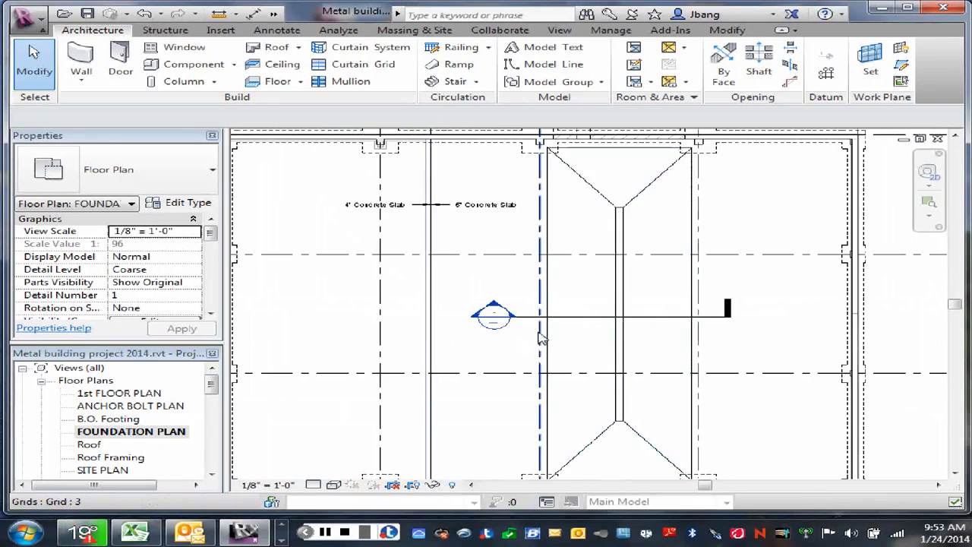
middle_click_drag(659, 283, 597, 253)
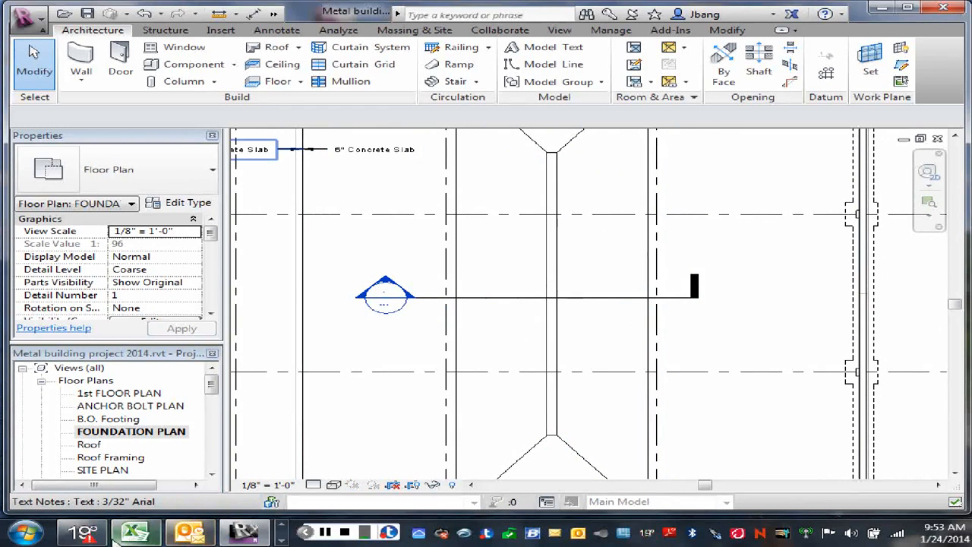
- Switch to a new Internet Explorer window and search the web for Revitcity
left_click(282, 525)
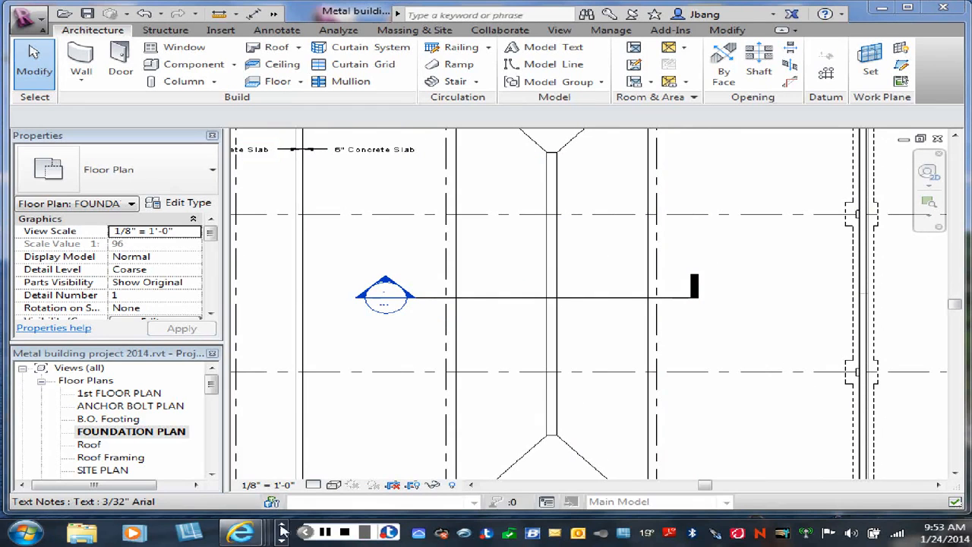
right_click(243, 535)
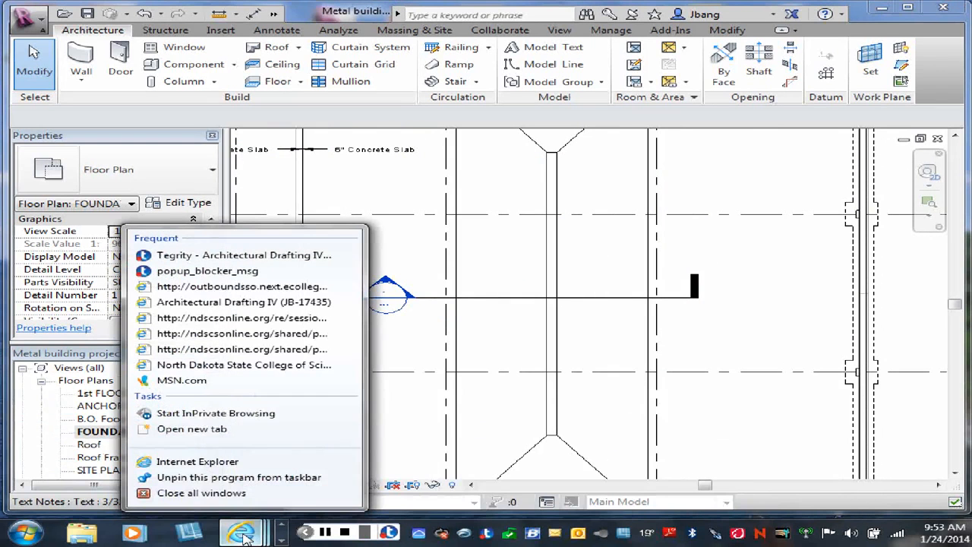
left_click(189, 461)
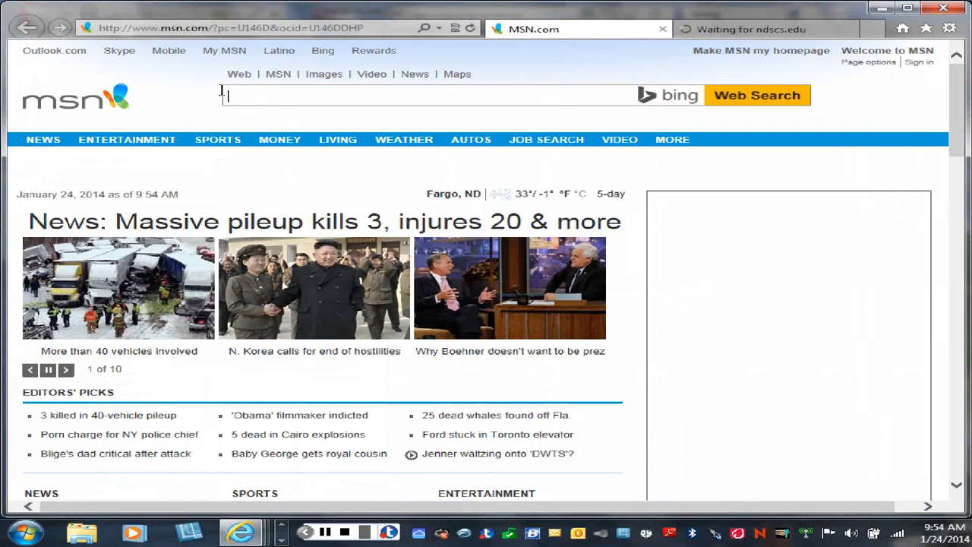
left_click(236, 97)
type("R")
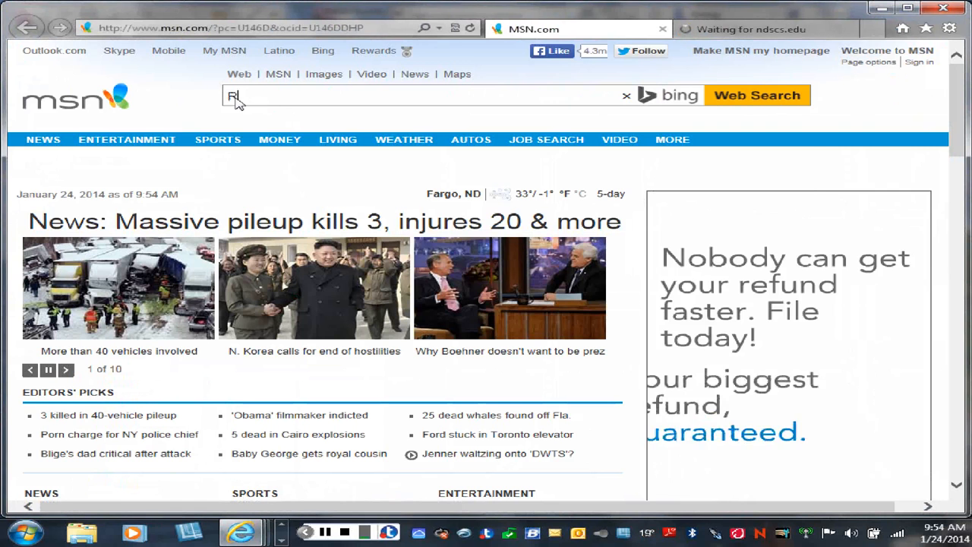
type("evi")
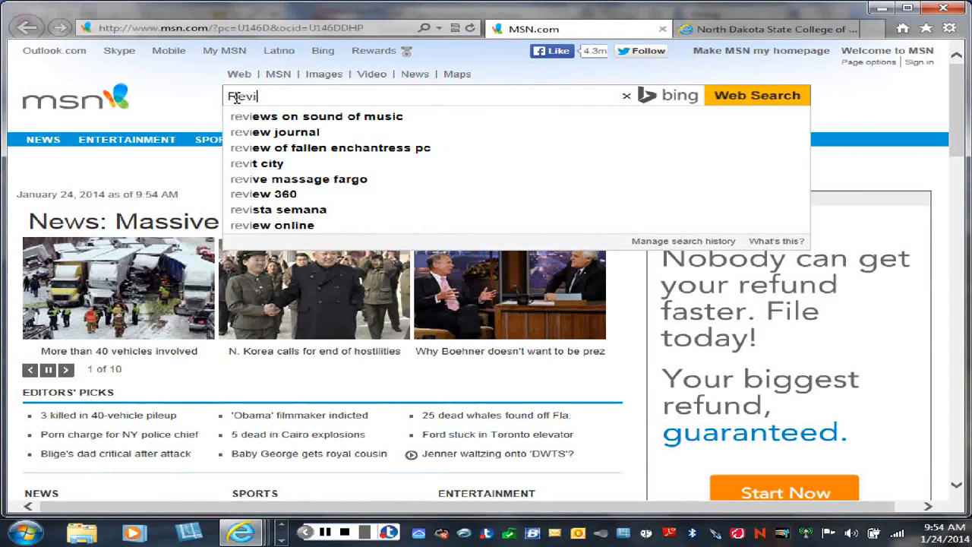
type("tcity")
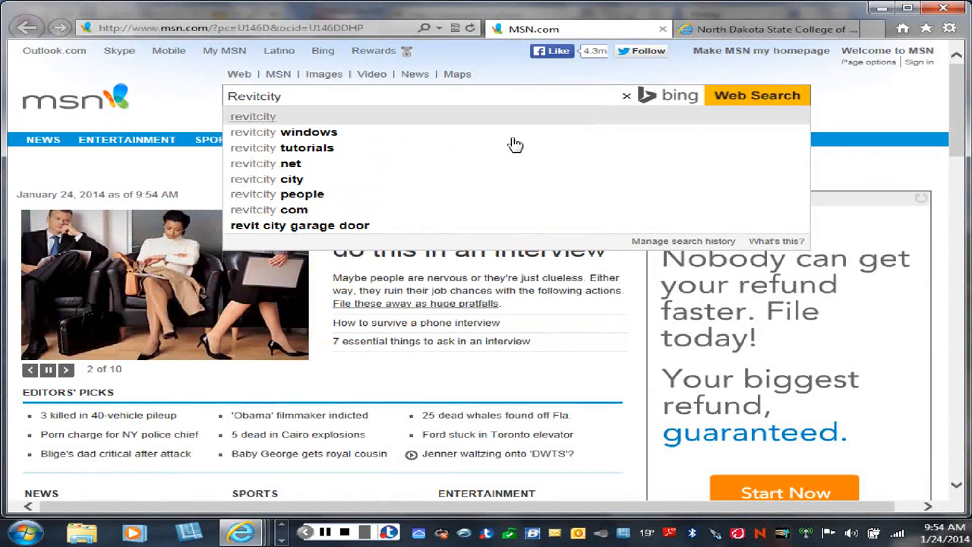
left_click(753, 97)
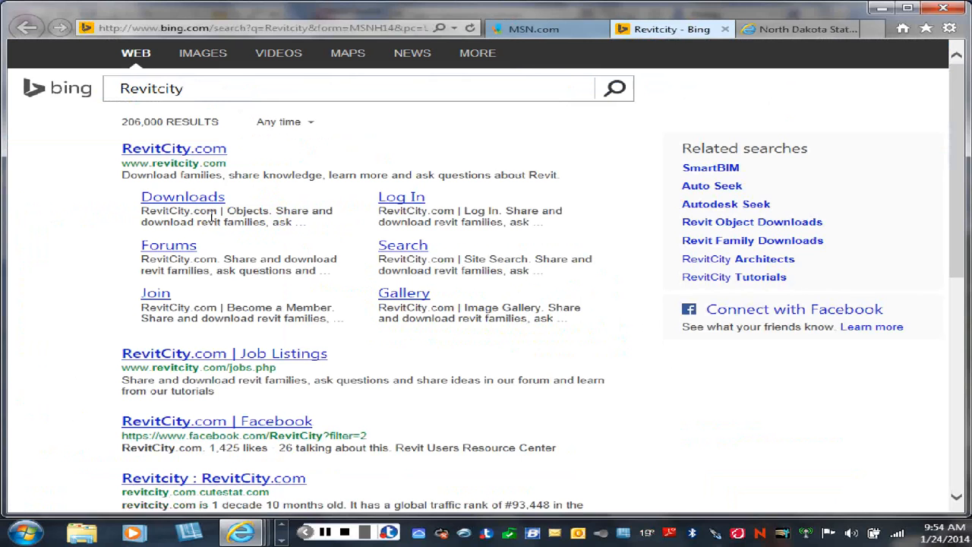
- Open RevitCity's Downloads page and search its objects for the keywords Trench Drain
left_click(187, 200)
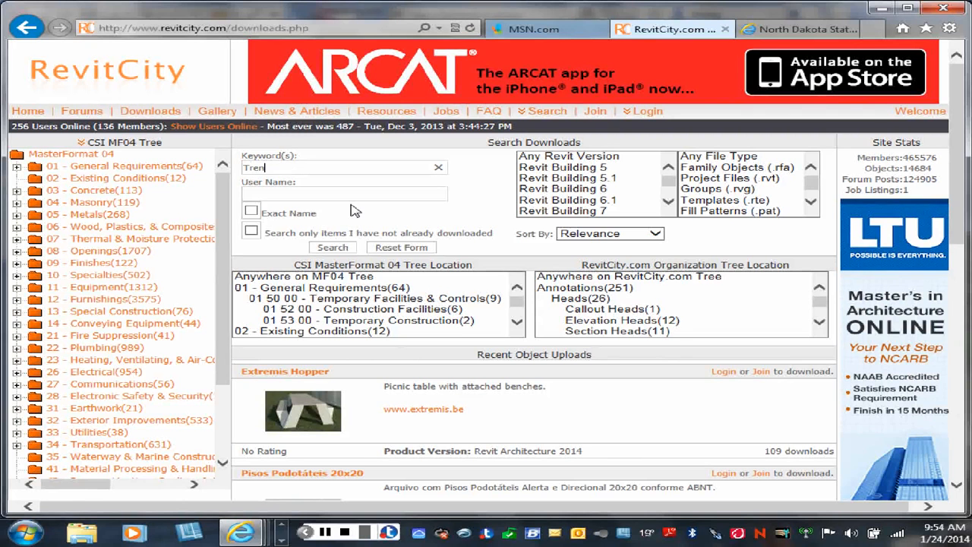
type("ch Drain")
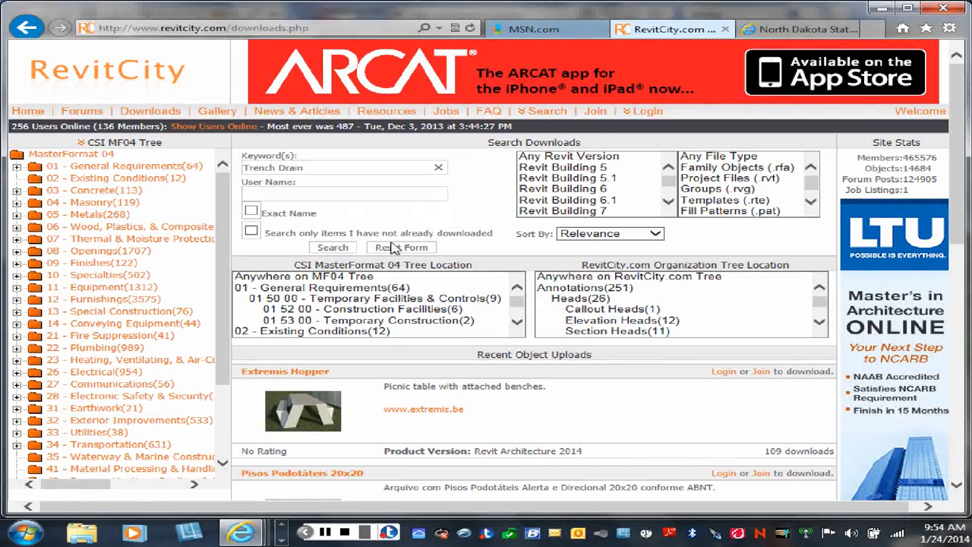
left_click(341, 251)
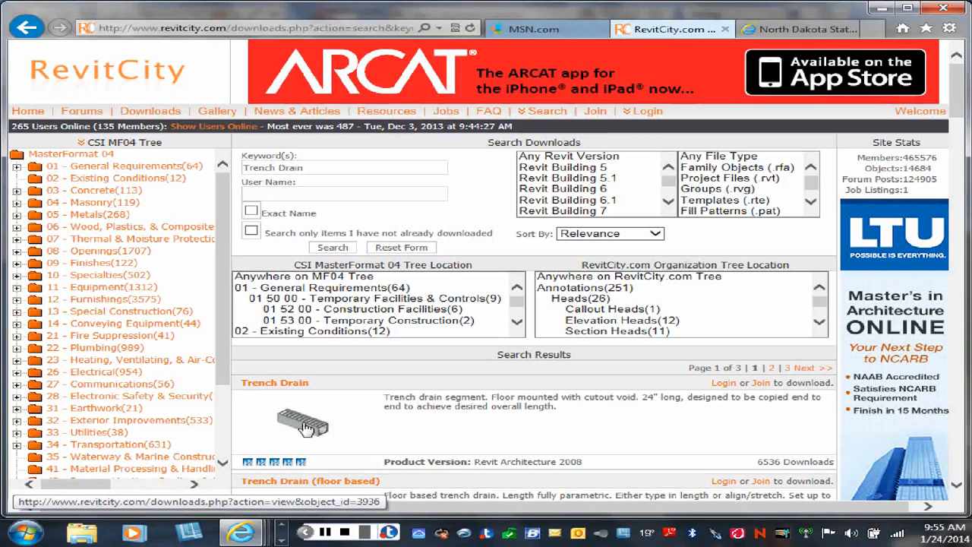
- Log in to RevitCity from the first Trench Drain result with the account's user name and password
left_click(724, 384)
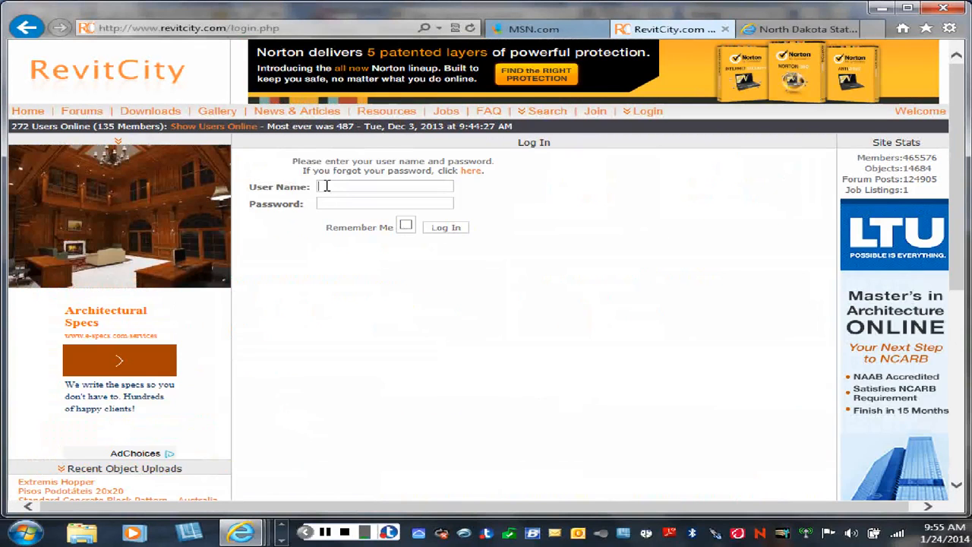
left_click(323, 203)
type("•••••••")
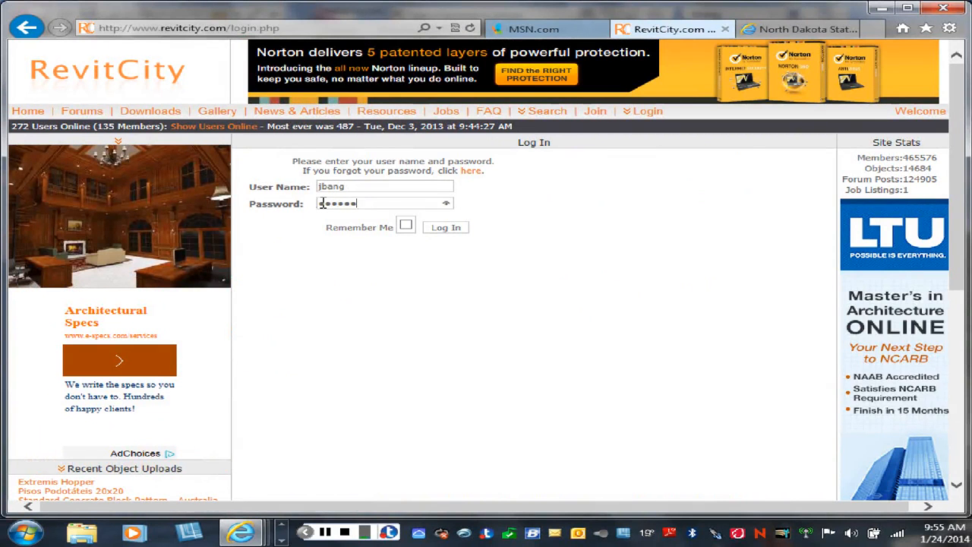
left_click(452, 228)
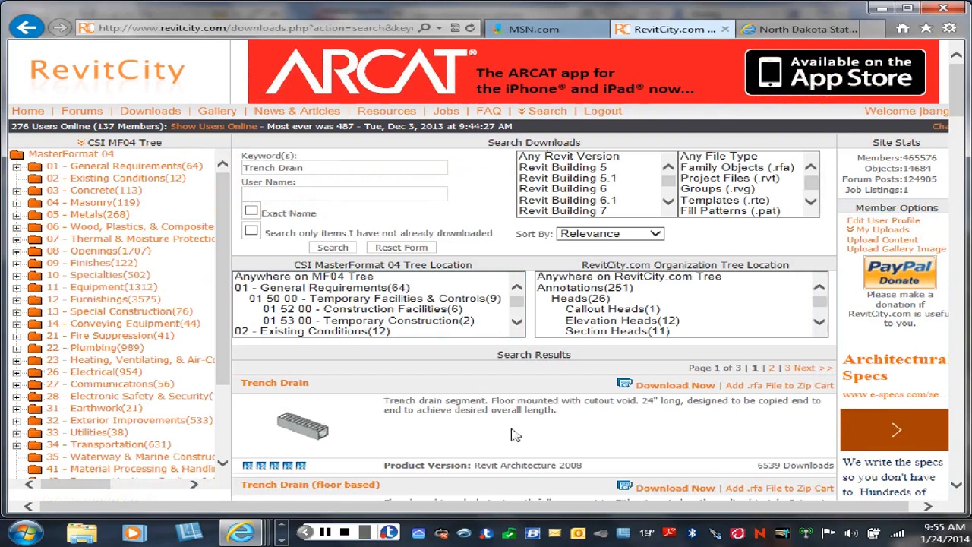
- Download the first Trench Drain family, open it directly in Revit, view it from above in 3D, and load it into the metal building project
left_click(650, 389)
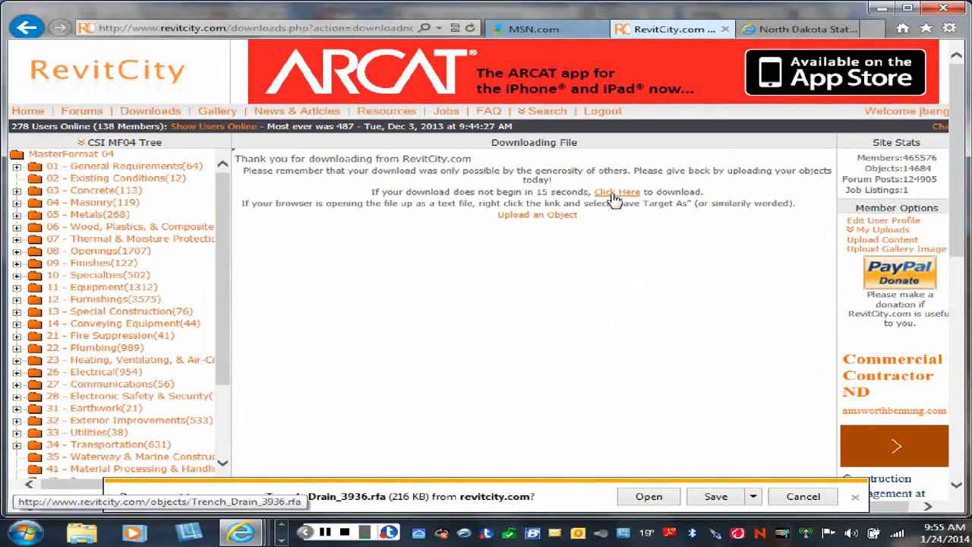
left_click(649, 498)
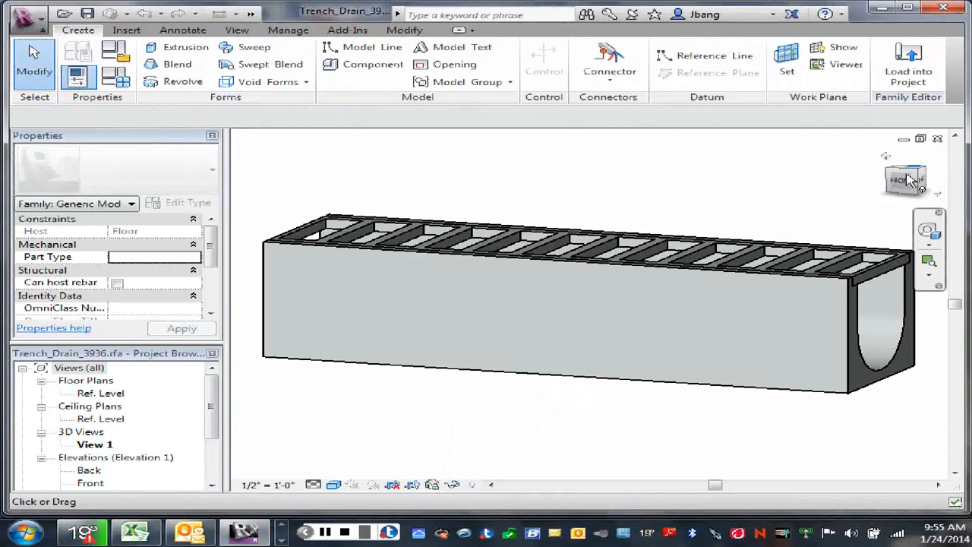
mouse_move(901, 185)
left_mouse_down()
mouse_move(801, 196)
mouse_move(799, 205)
mouse_move(873, 212)
left_mouse_up()
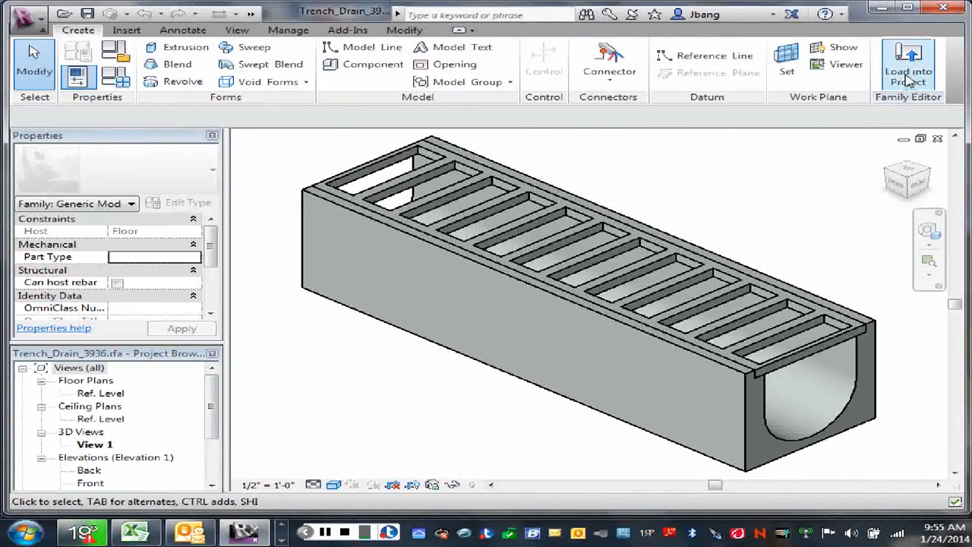
left_click(908, 76)
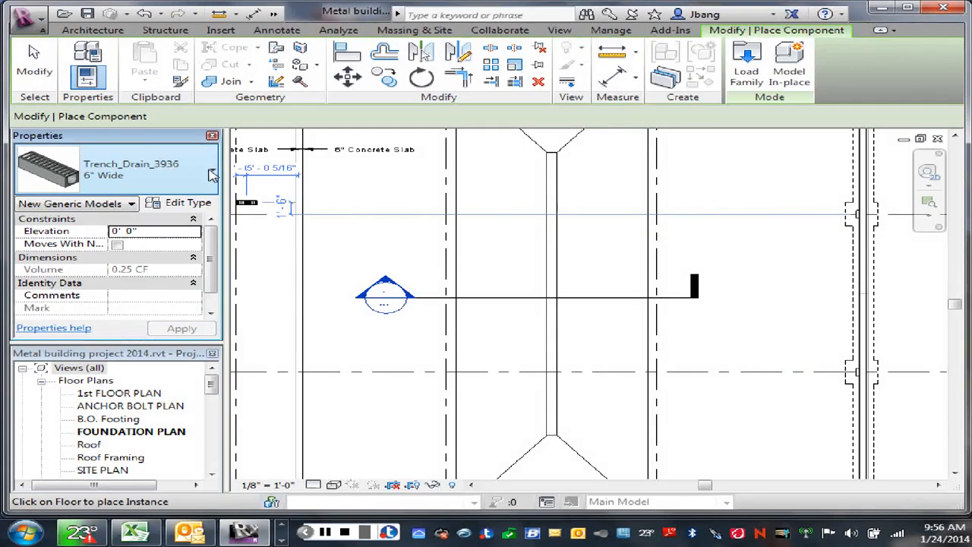
- Choose the 8" Wide type of Trench_Drain_3936 for the component being placed
left_click(212, 175)
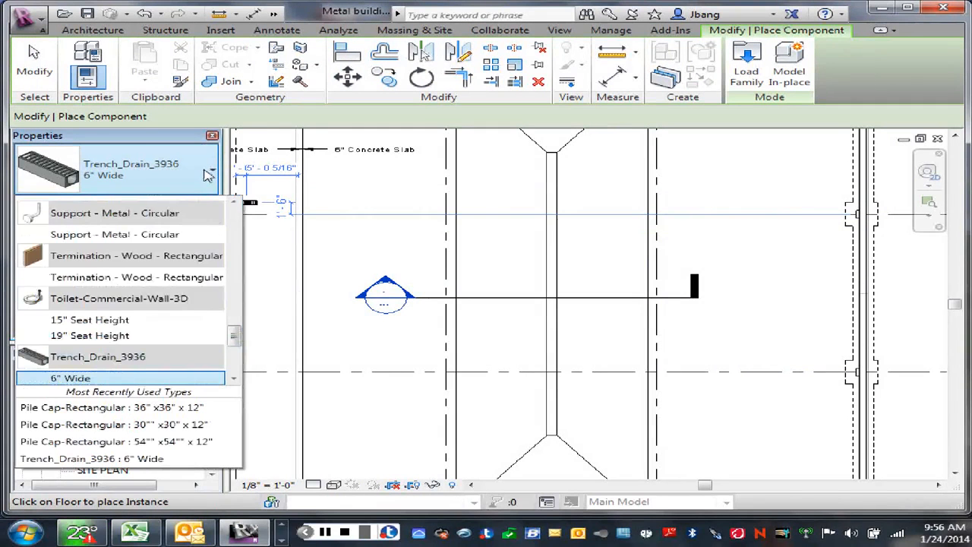
scroll(238, 348, "down", 3)
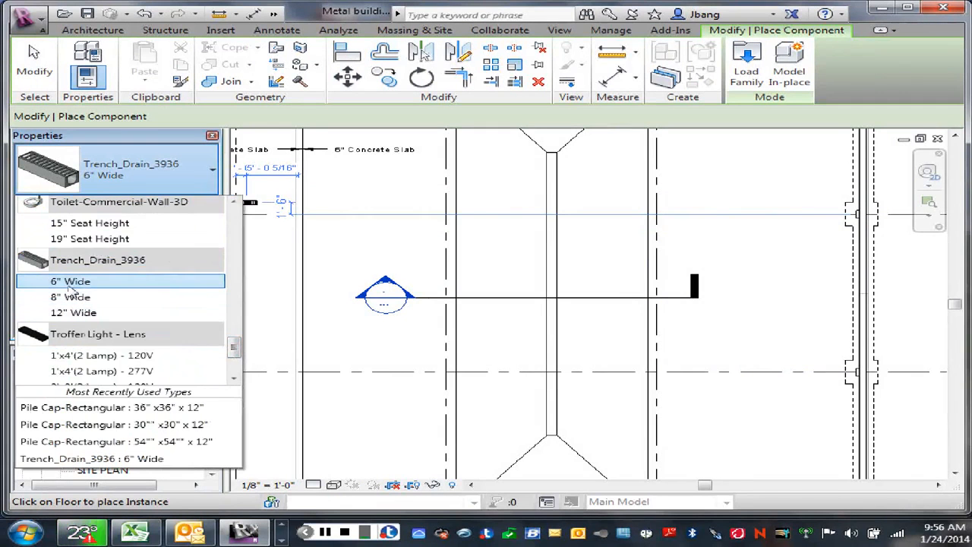
left_click(70, 297)
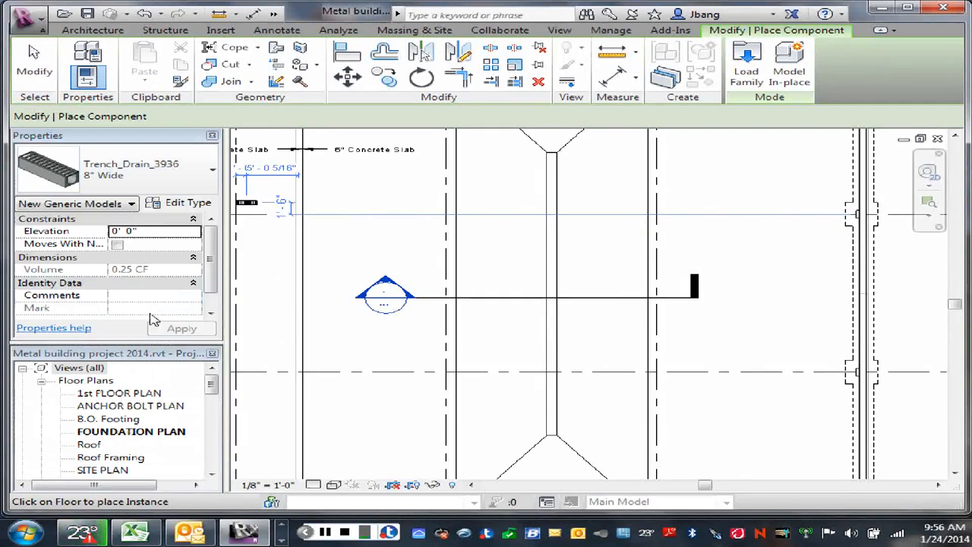
- Place one trench drain segment across the sloped slab's narrow centre strip, about 4'-11" below the nearby horizontal grid line, and end placement
scroll(560, 389, "up", 5)
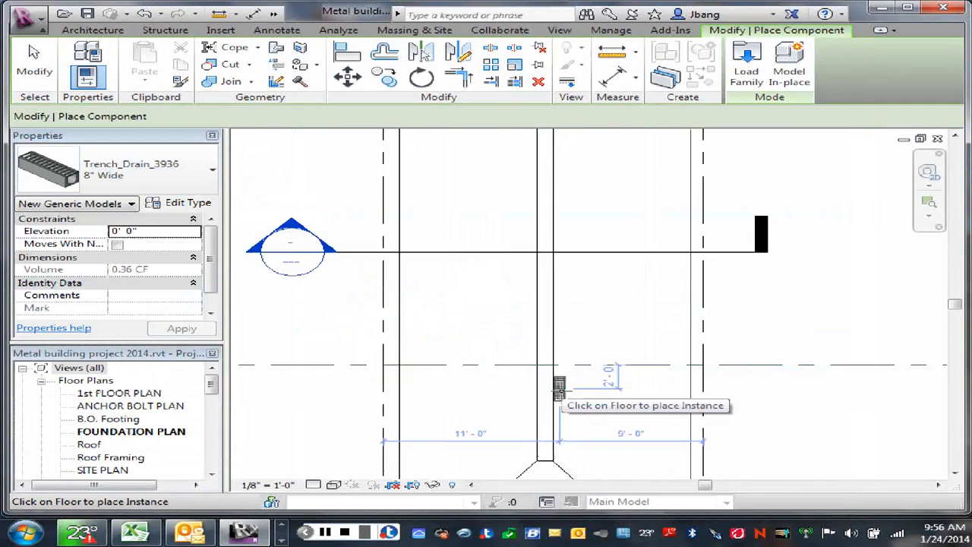
scroll(561, 387, "up", 3)
middle_click_drag(560, 389, 570, 245)
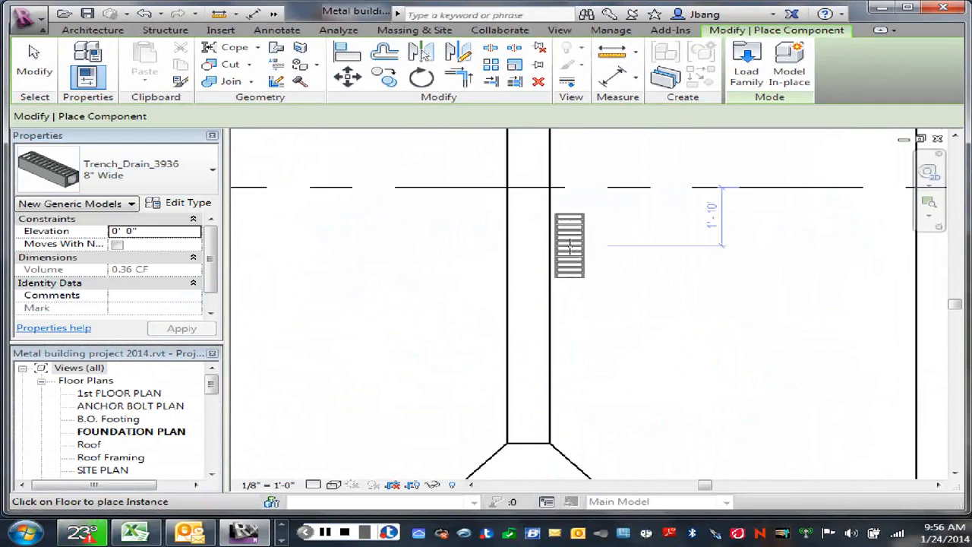
scroll(570, 293, "down", 2)
key("space")
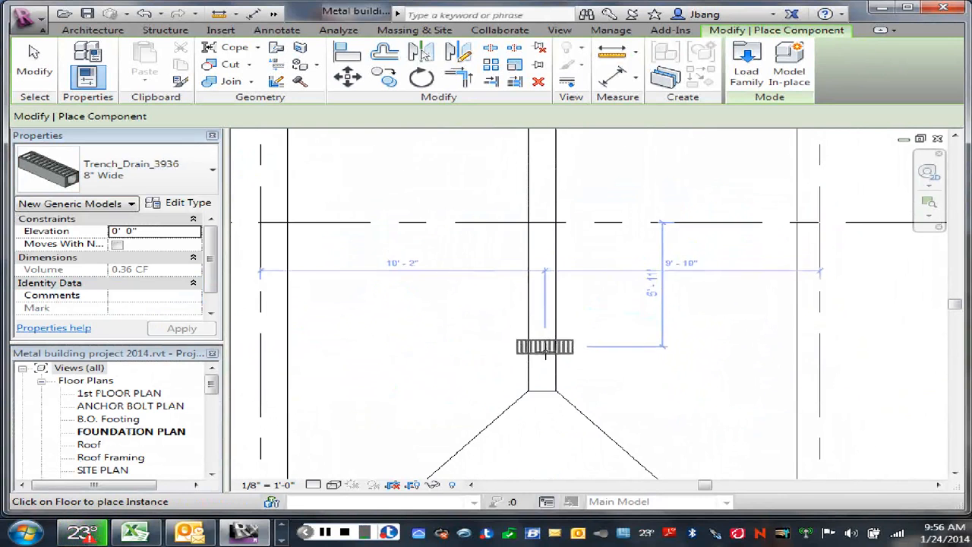
key("space")
key("space")
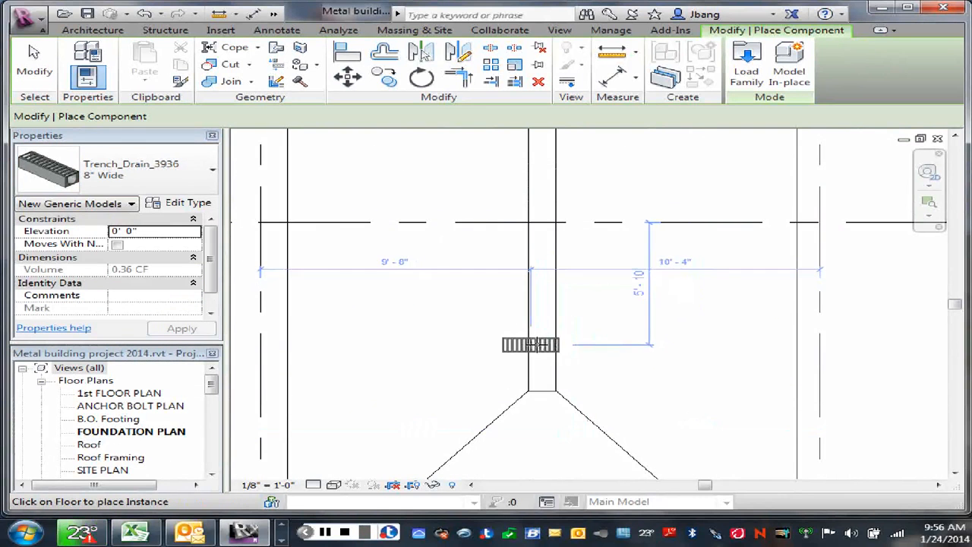
key("space")
key("space")
key("space")
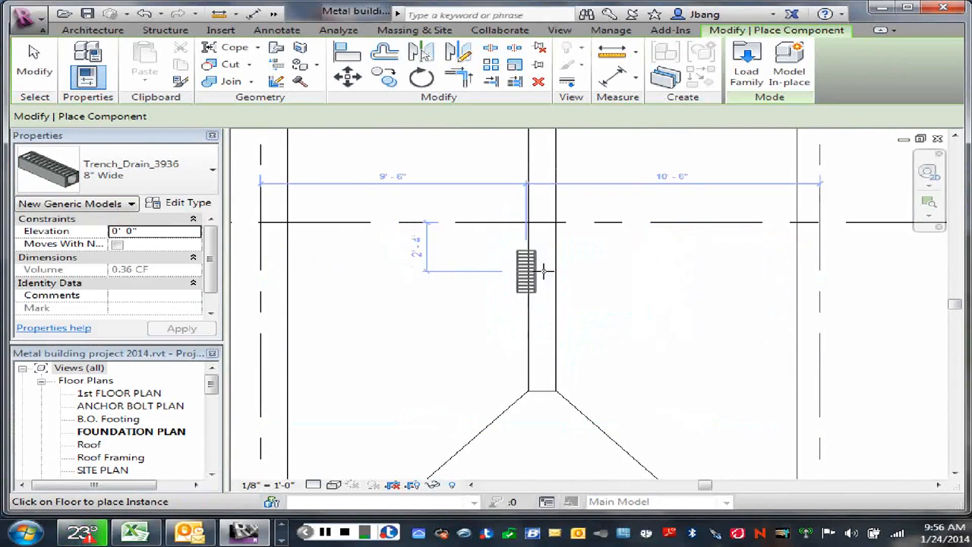
key("space")
key("space")
key("space")
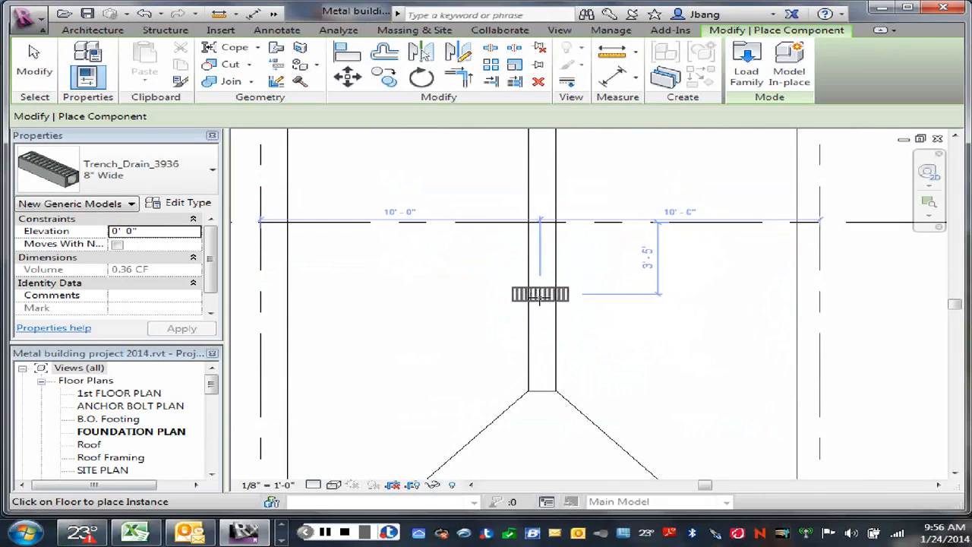
key("space")
key("space")
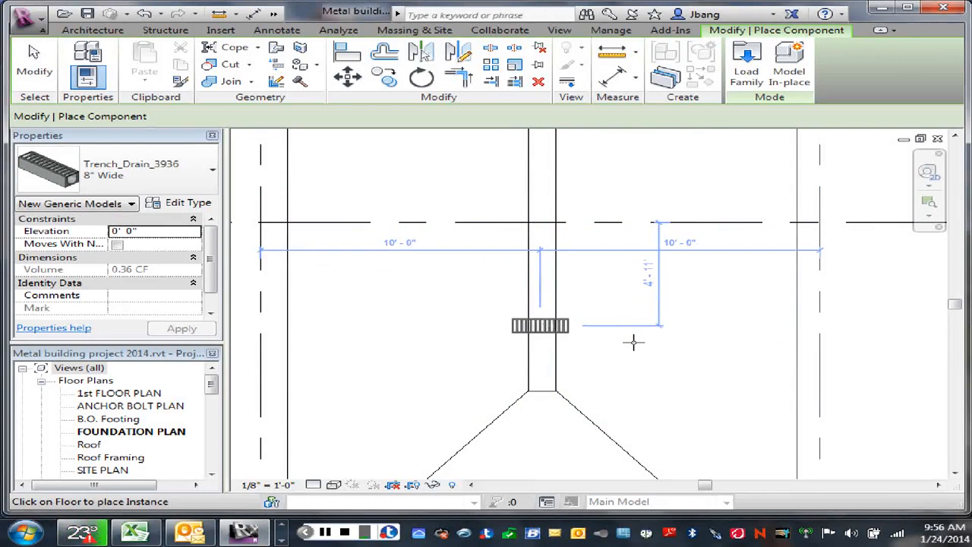
key("space")
right_click(654, 330)
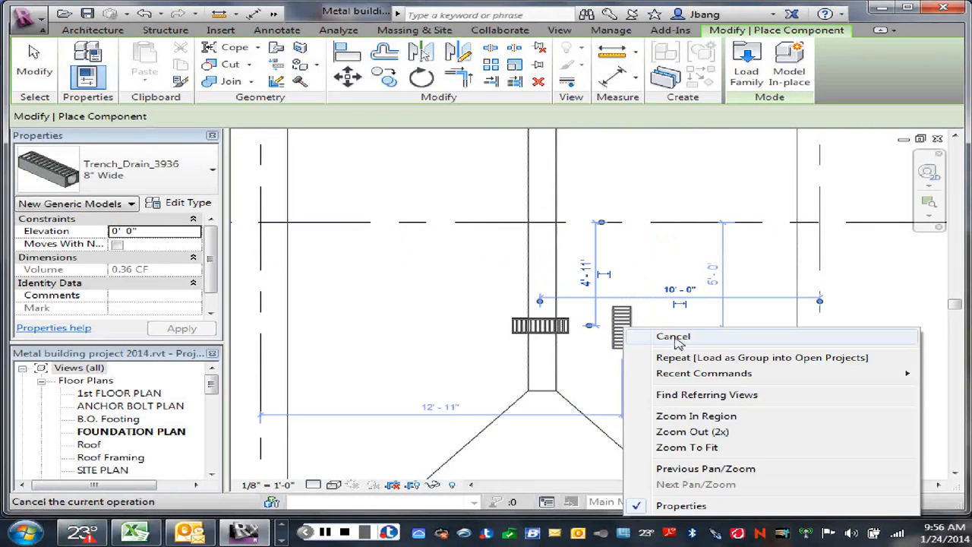
key("Escape")
right_click(703, 315)
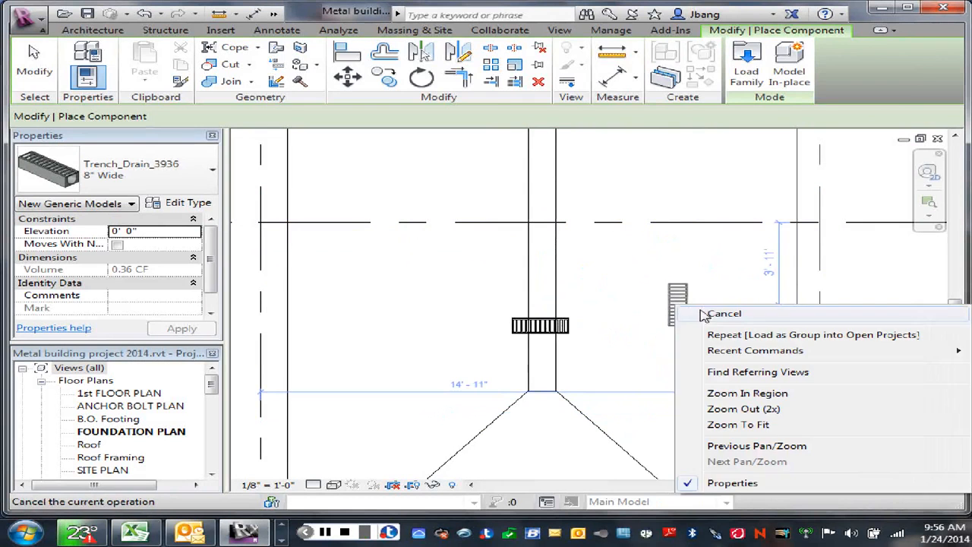
left_click(721, 314)
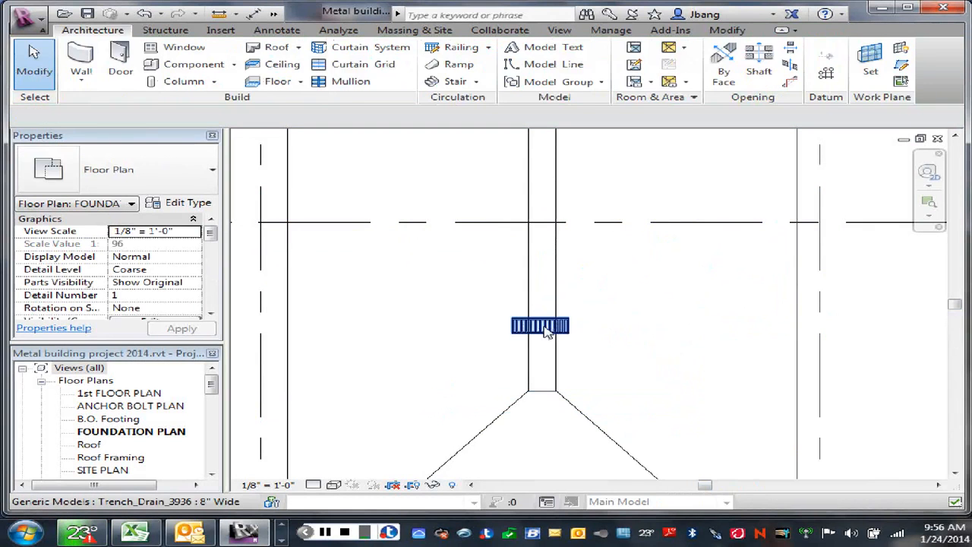
- Rotate the placed trench drain 90° so it runs lengthwise along the slab's centre strip
left_click(547, 330)
left_click(420, 79)
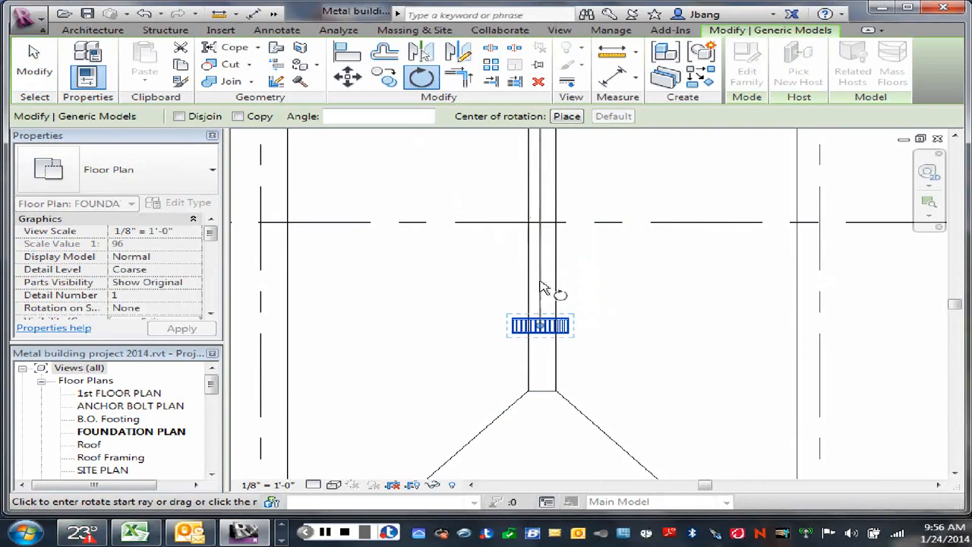
left_click(543, 283)
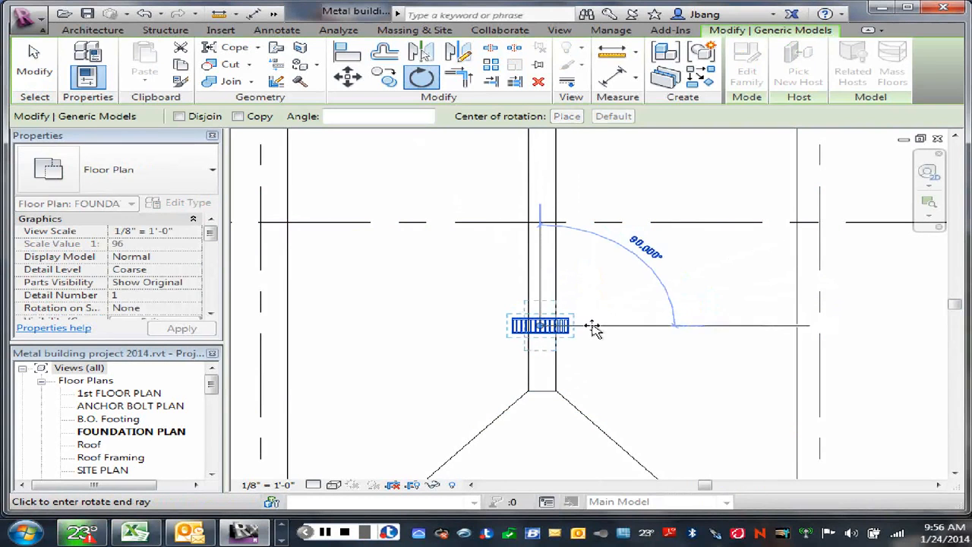
left_click(594, 328)
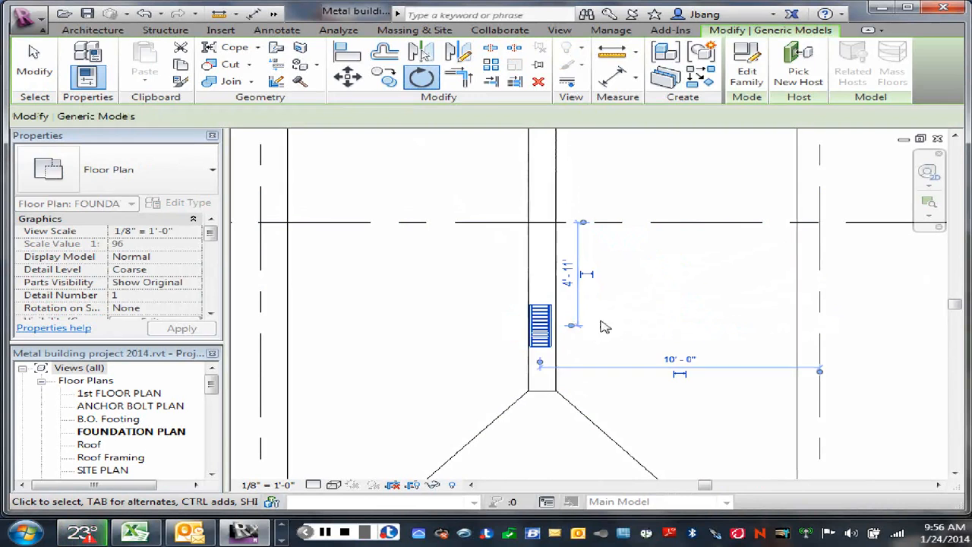
left_click(582, 332)
- Move the trench drain horizontally by about 1" to centre it between the strip's two long edges
scroll(534, 351, "up", 2)
scroll(534, 351, "up", 3)
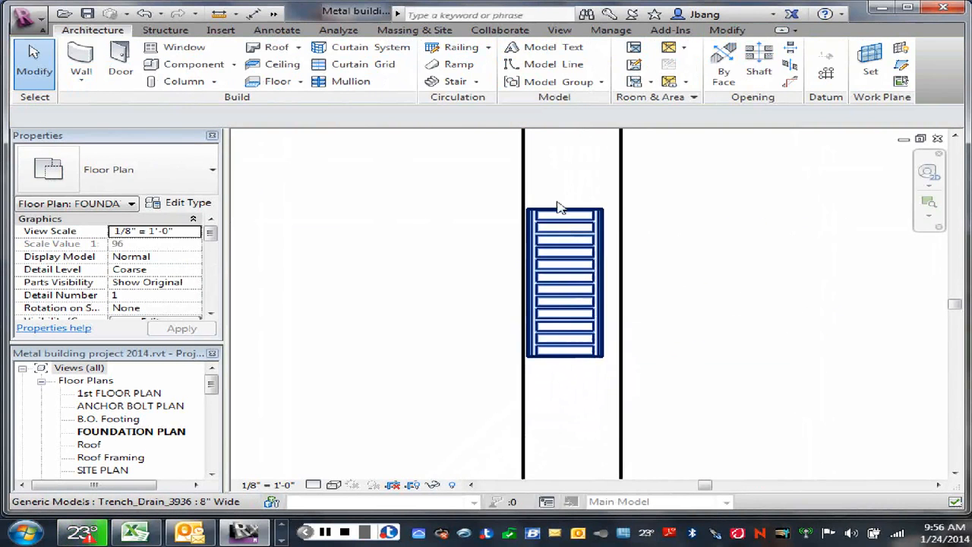
scroll(501, 144, "up", 1)
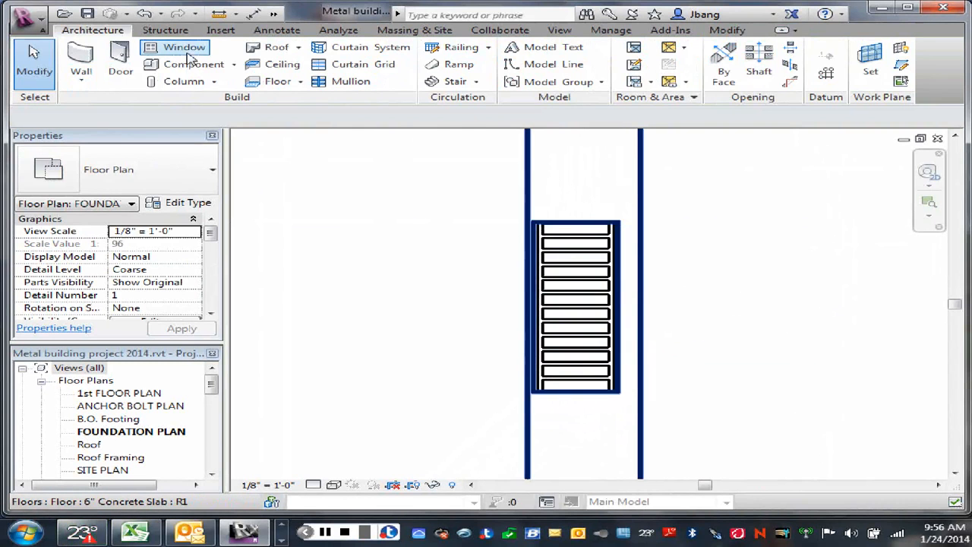
left_click(559, 256)
key("m")
key("v")
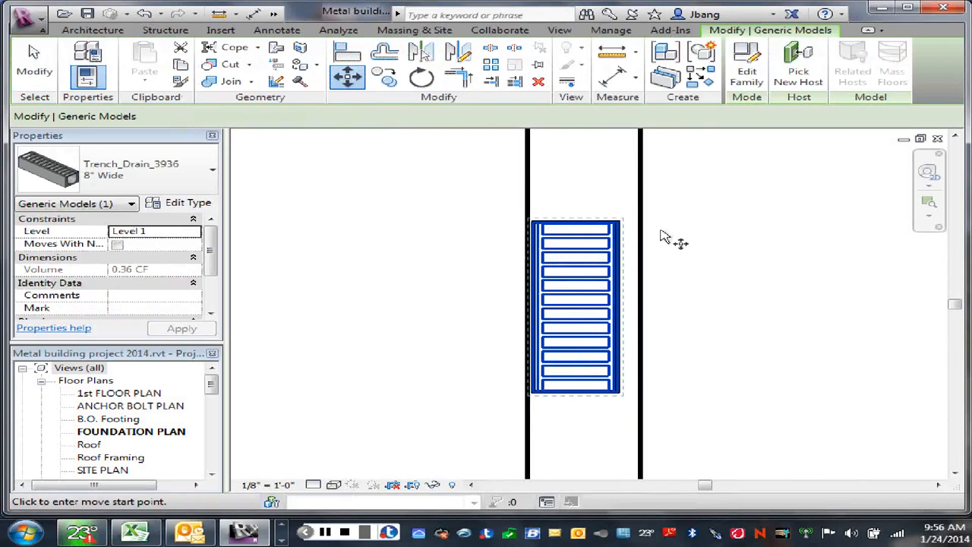
left_click(579, 226)
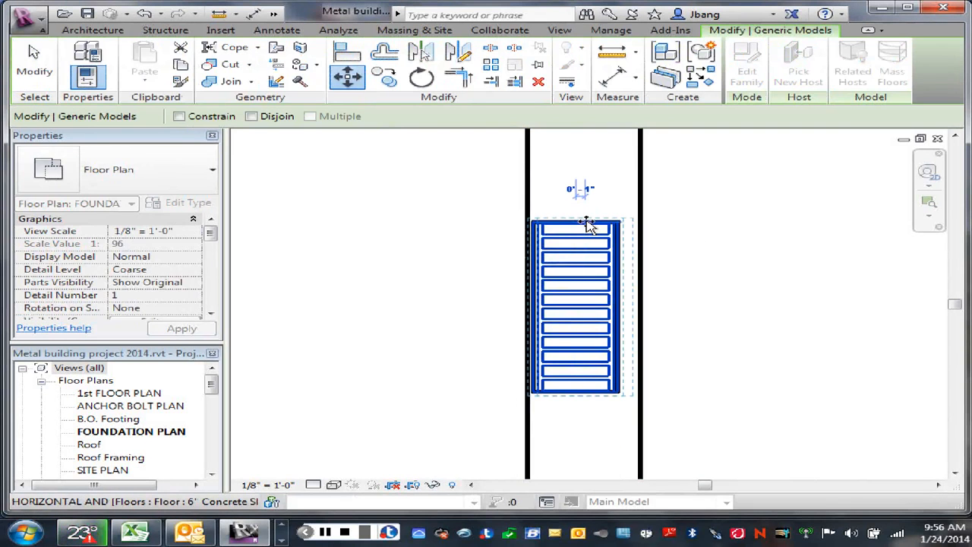
left_click(590, 222)
left_click(705, 229)
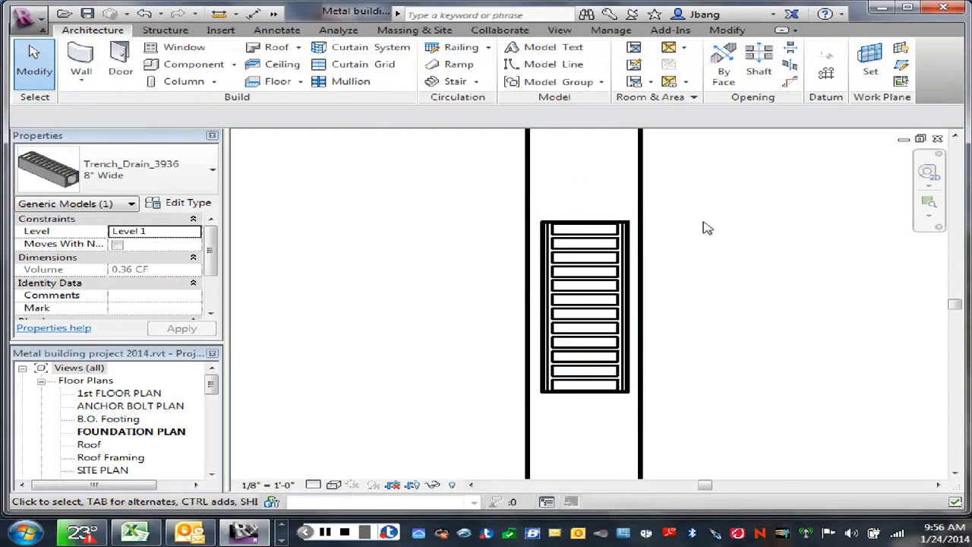
scroll(703, 266, "down", 3)
middle_click_drag(737, 319, 727, 365)
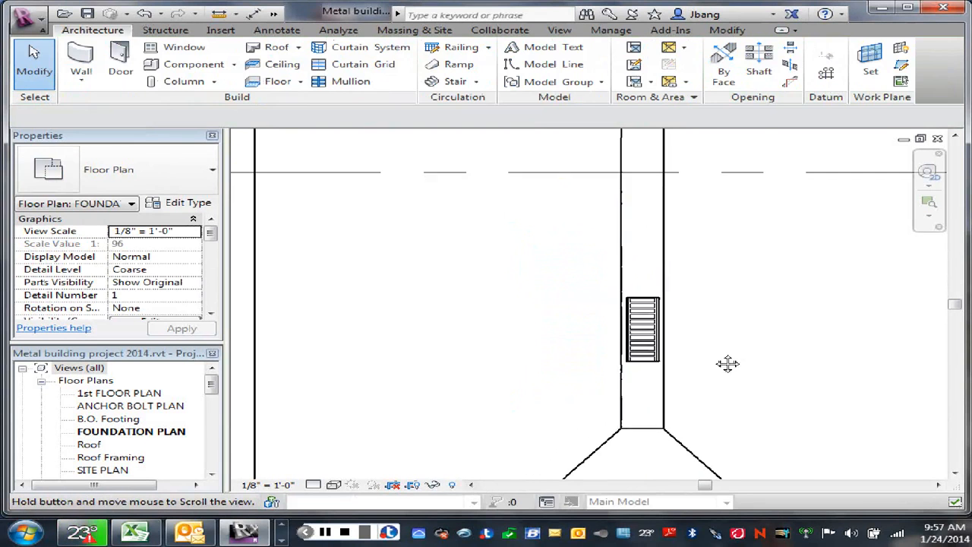
left_click(537, 228)
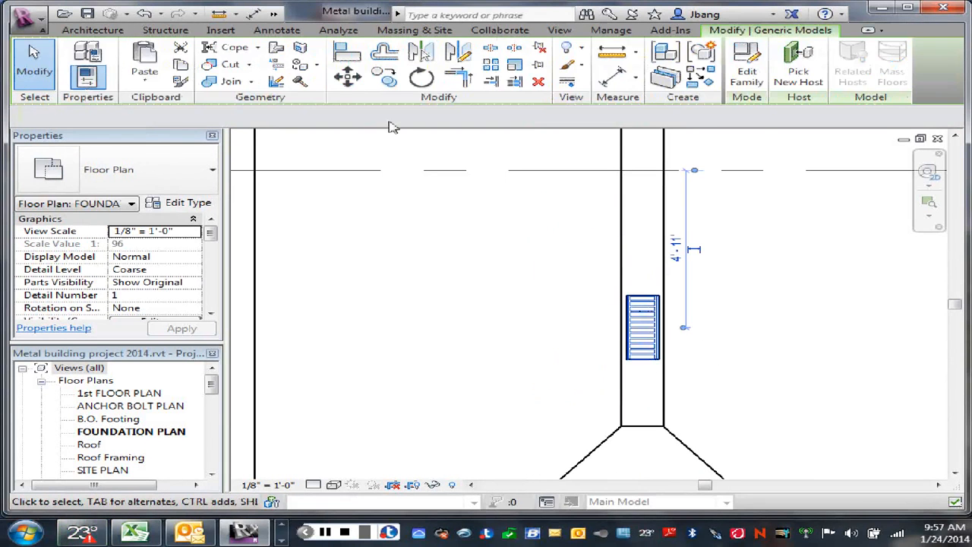
left_click(348, 78)
left_click(643, 333)
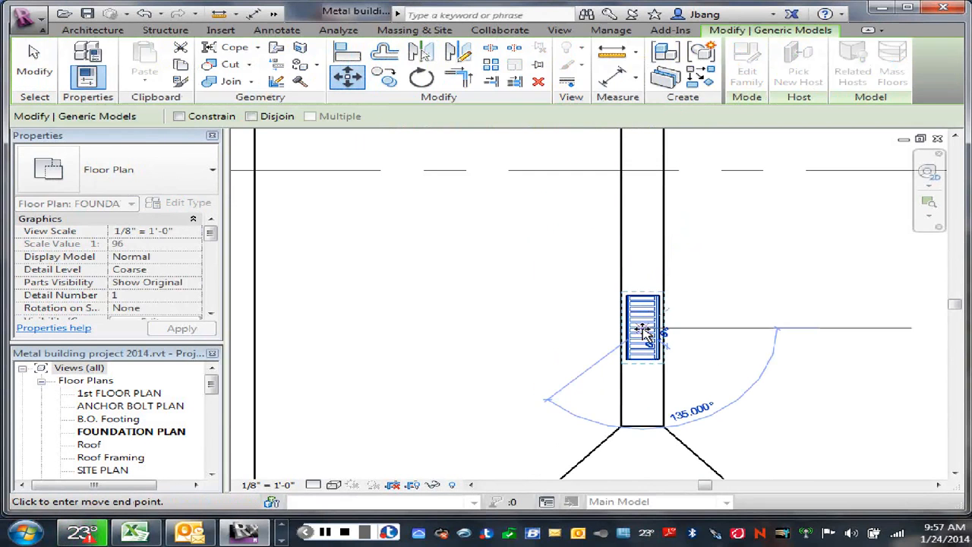
scroll(644, 327, "down", 3)
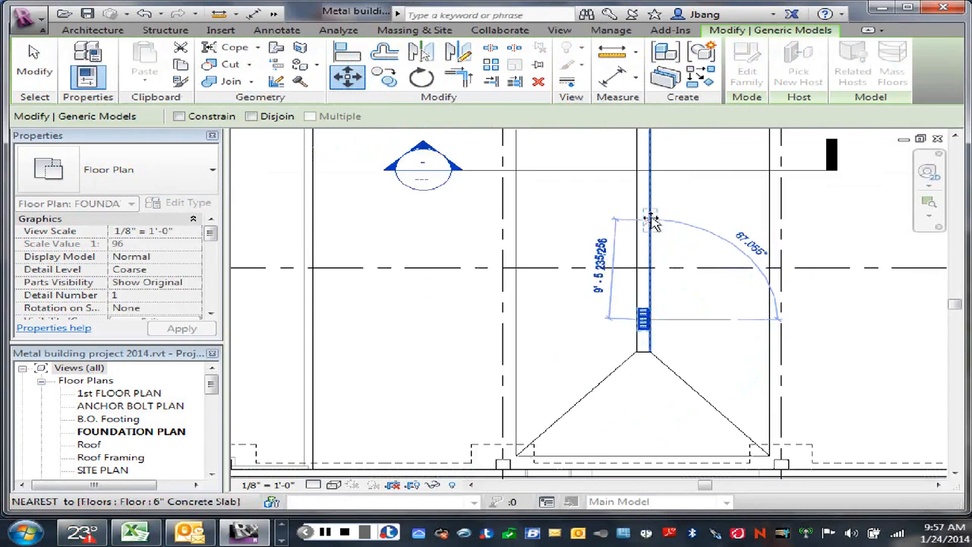
scroll(647, 228, "down", 2)
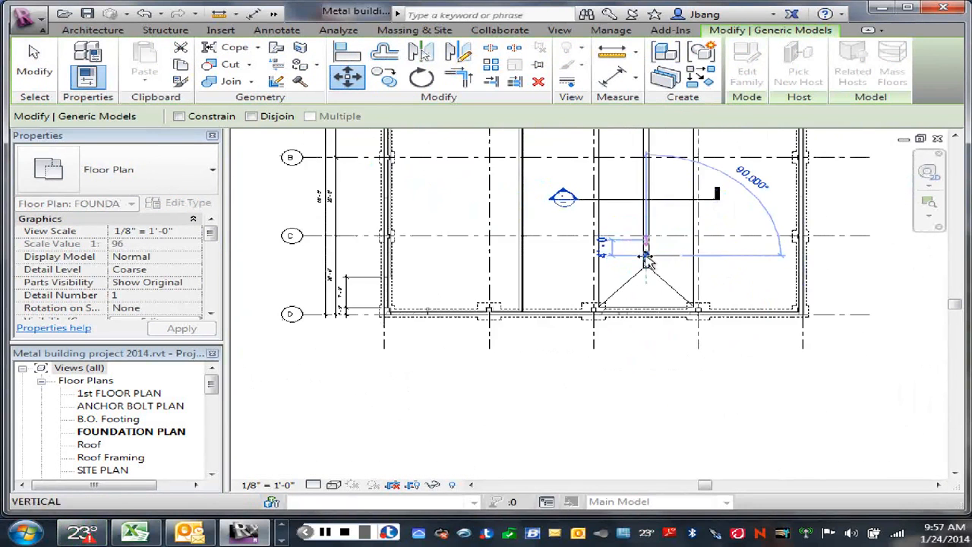
scroll(646, 258, "up", 3)
right_click(647, 260)
left_click(684, 263)
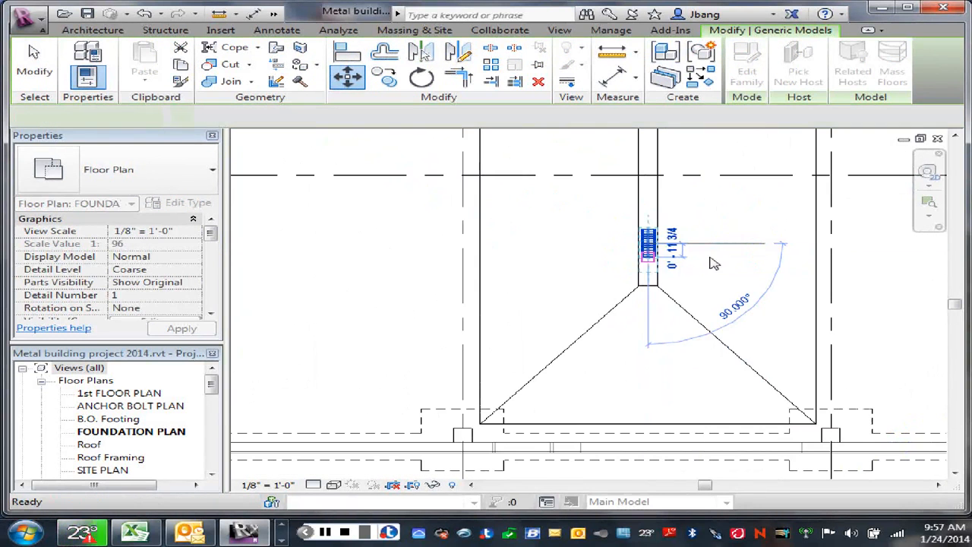
middle_click_drag(708, 232, 696, 303)
scroll(701, 307, "down", 2)
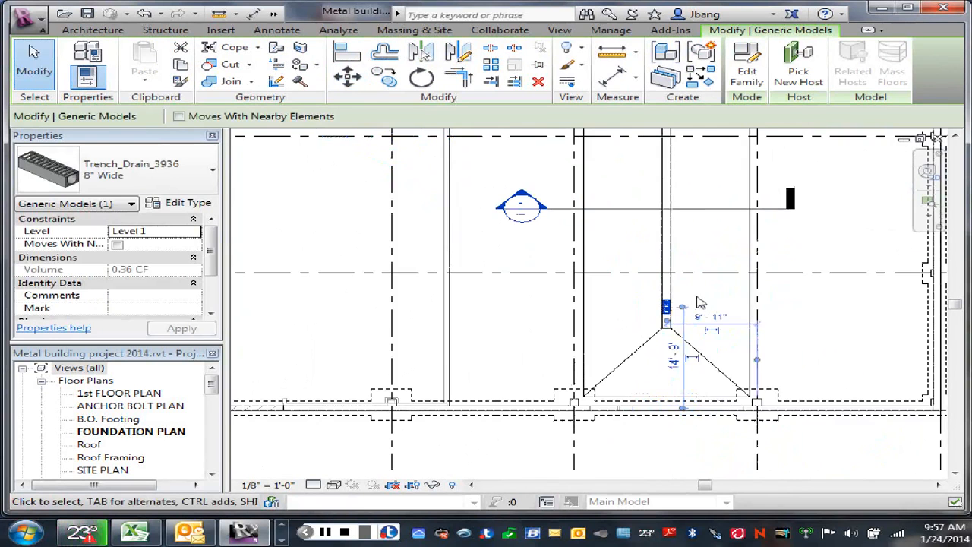
- Draw a horizontal 3'-6" detail line leftward from the midpoint of the centre strip's right long edge as a reference
right_click(701, 303)
left_click(749, 218)
scroll(636, 285, "up", 5)
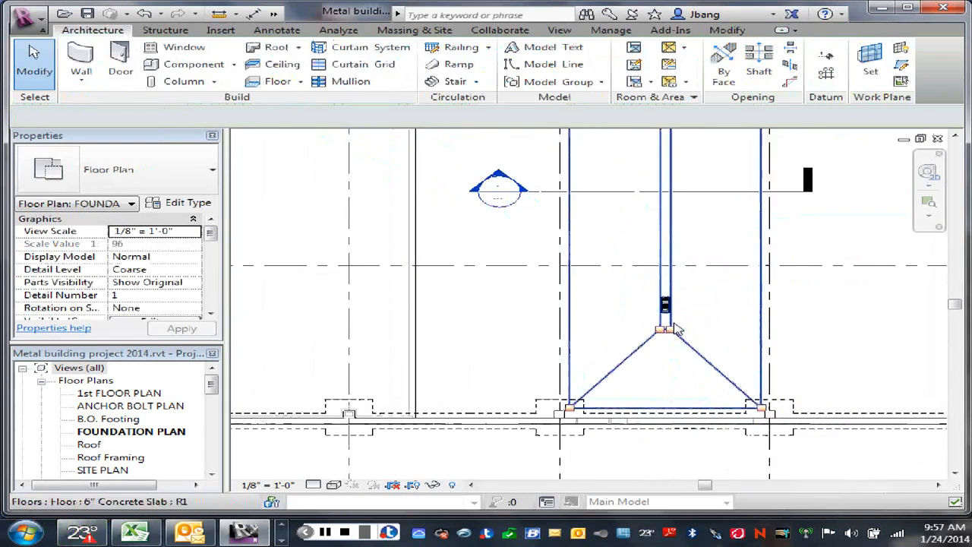
scroll(753, 267, "down", 5)
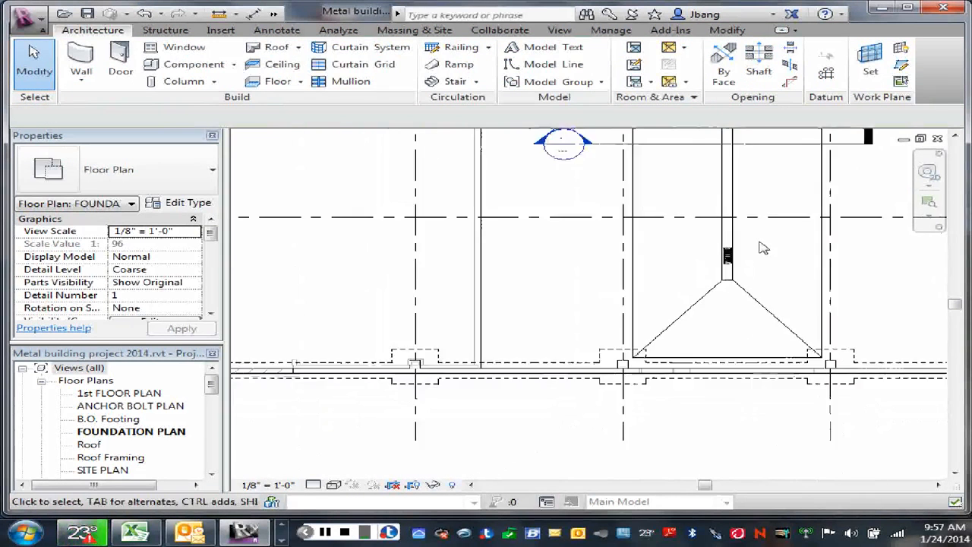
middle_click_drag(770, 247, 742, 343)
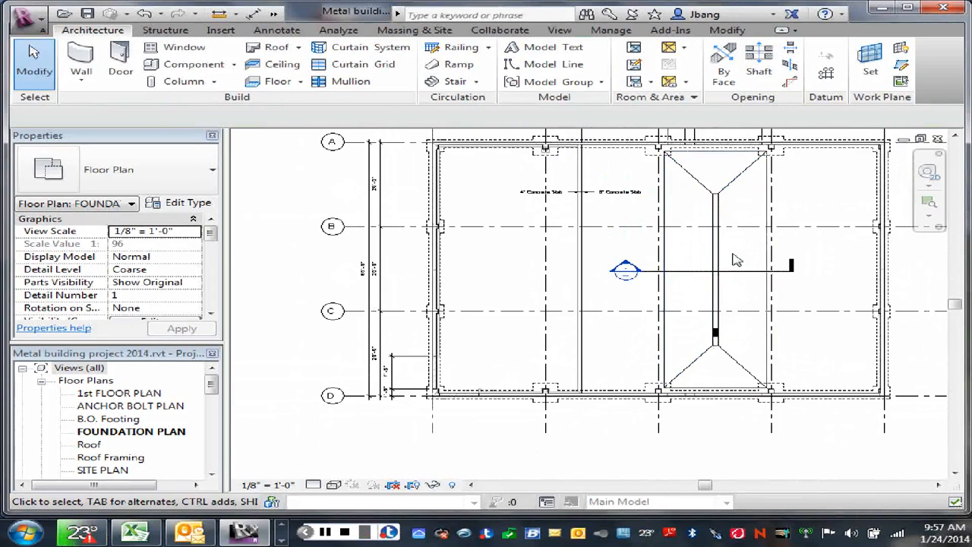
scroll(736, 260, "up", 1)
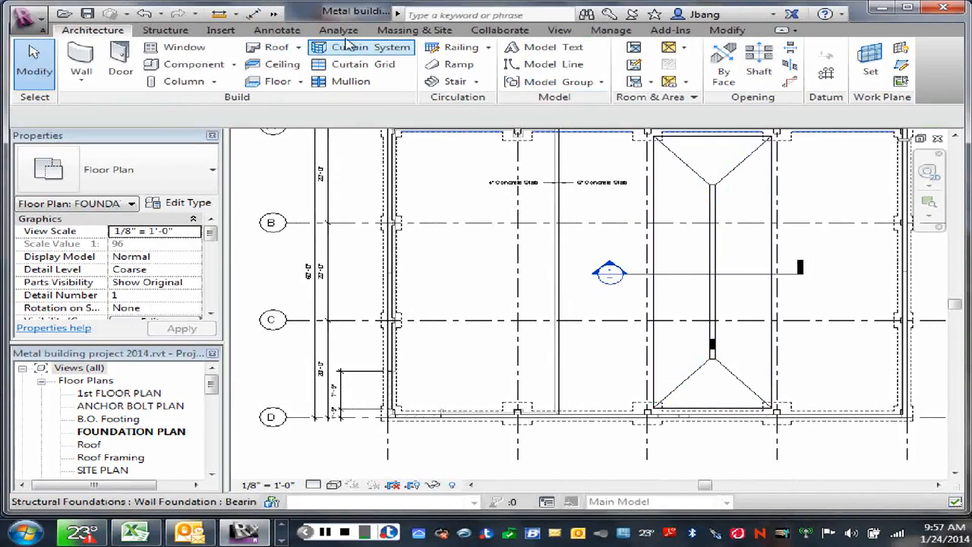
left_click(277, 30)
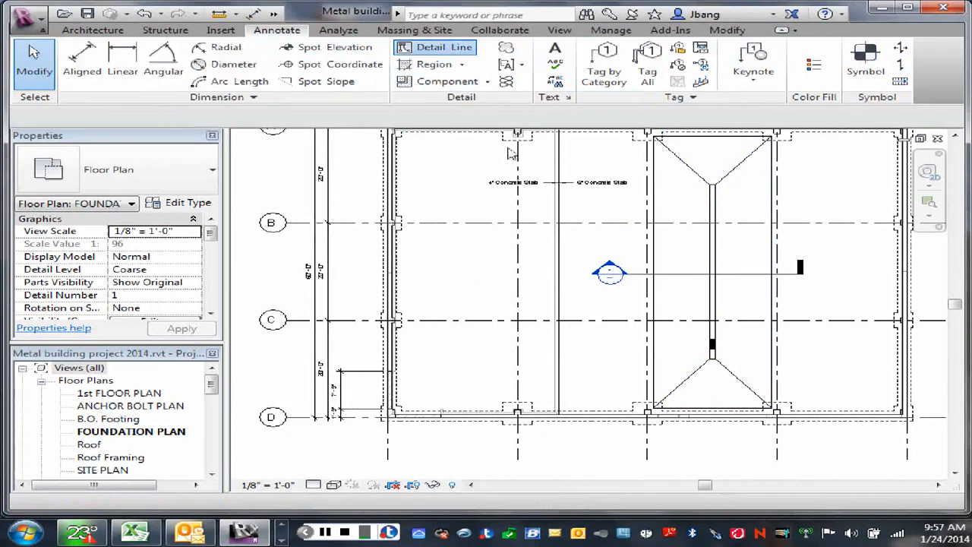
left_click(433, 45)
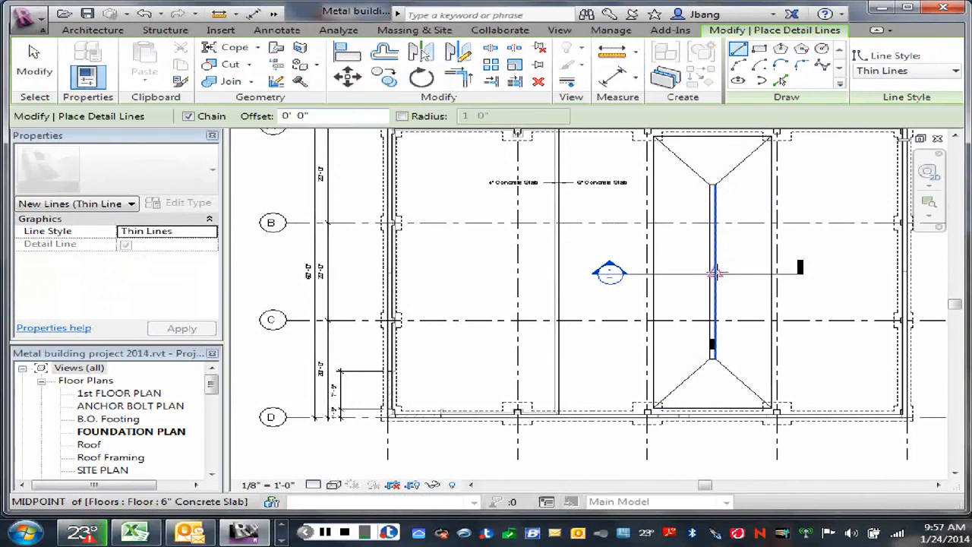
left_click(715, 274)
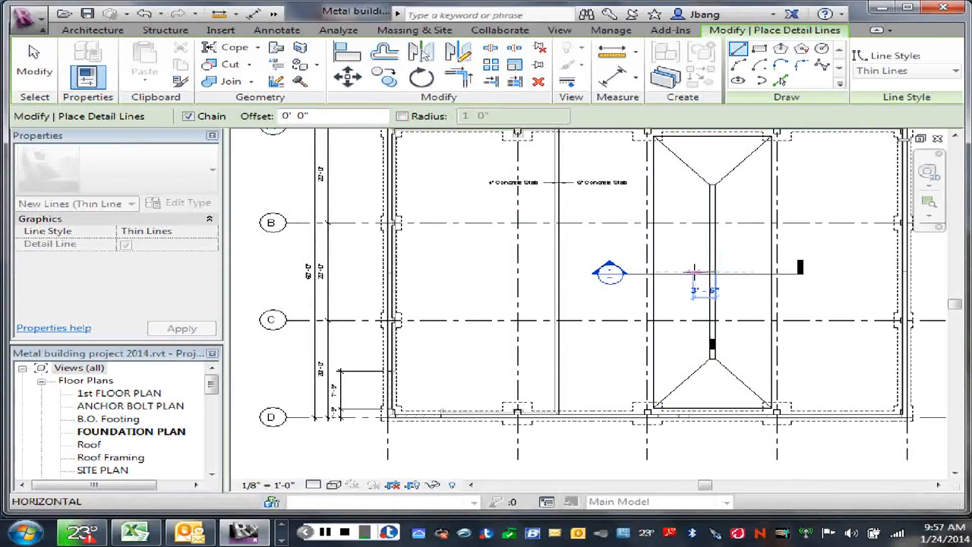
right_click(686, 259)
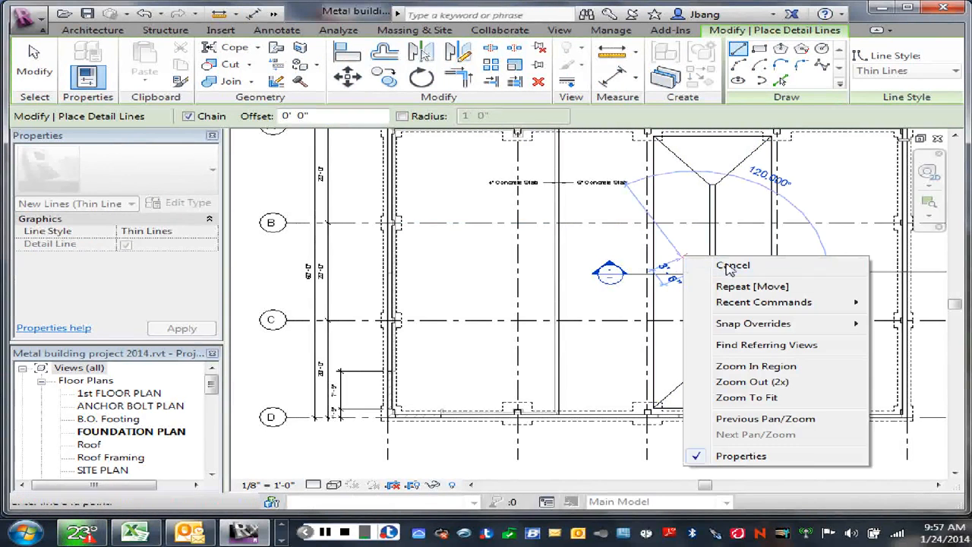
left_click(731, 266)
scroll(733, 288, "up", 2)
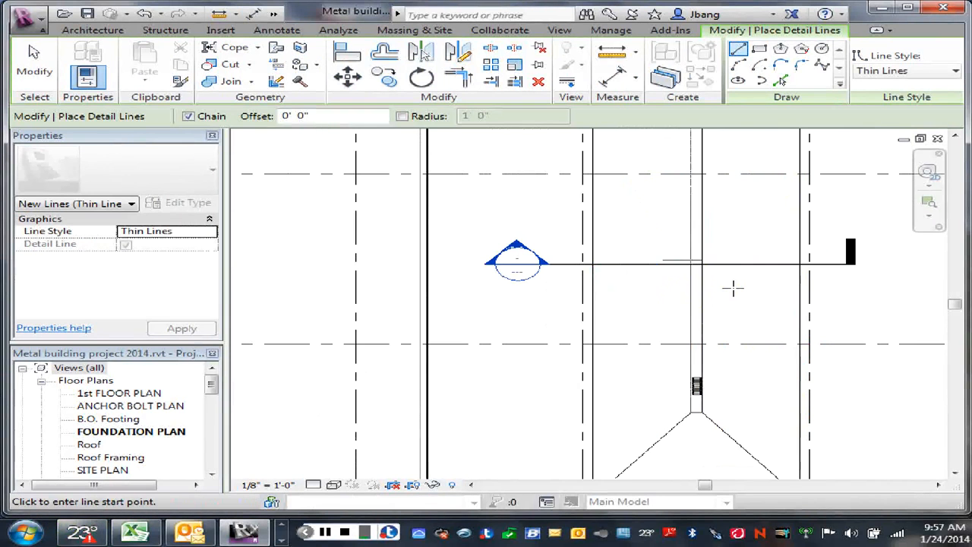
right_click(724, 378)
left_click(774, 172)
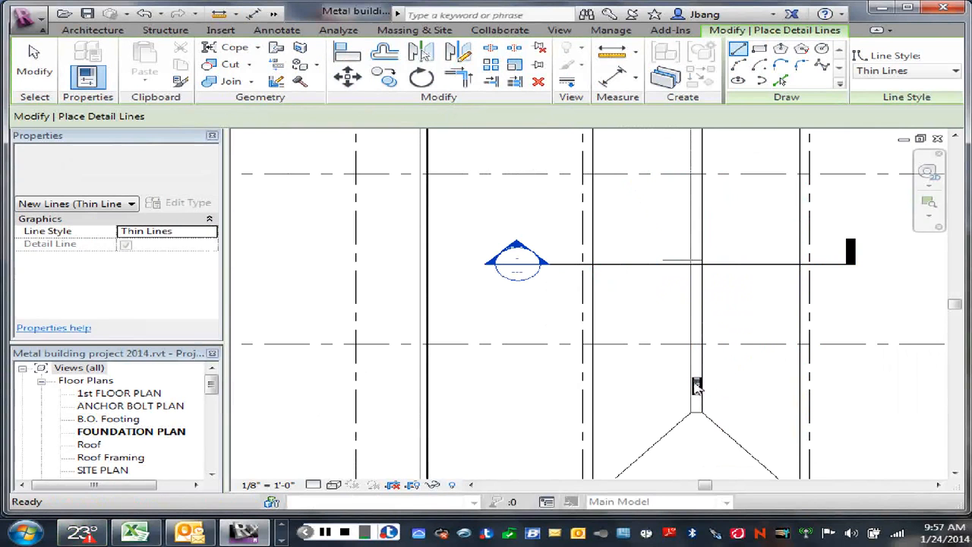
key("Escape")
- Move the trench drain about 14'-10" up the strip, from its midpoint onto the horizontal detail line
left_click(697, 386)
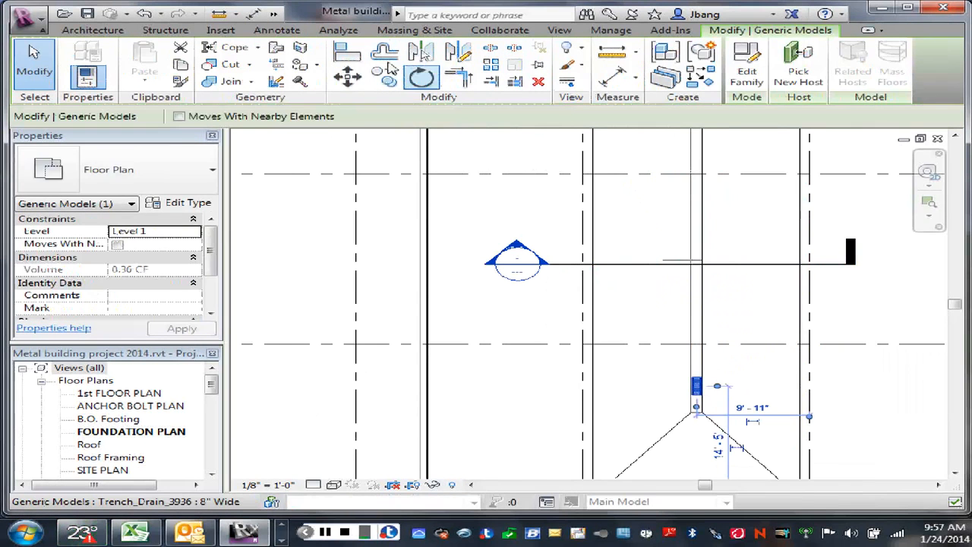
left_click(348, 77)
scroll(715, 397, "up", 5)
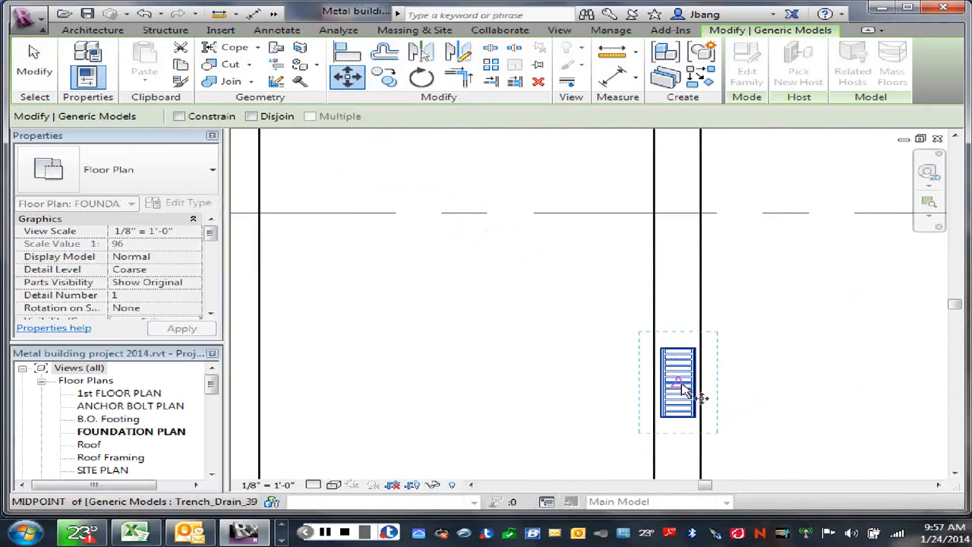
left_click(682, 388)
scroll(663, 241, "down", 5)
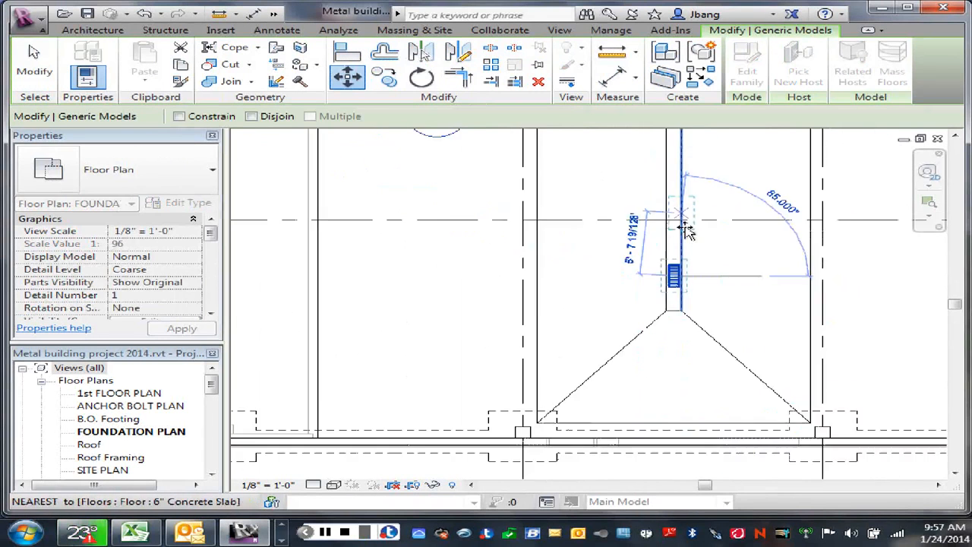
scroll(658, 306, "up", 3)
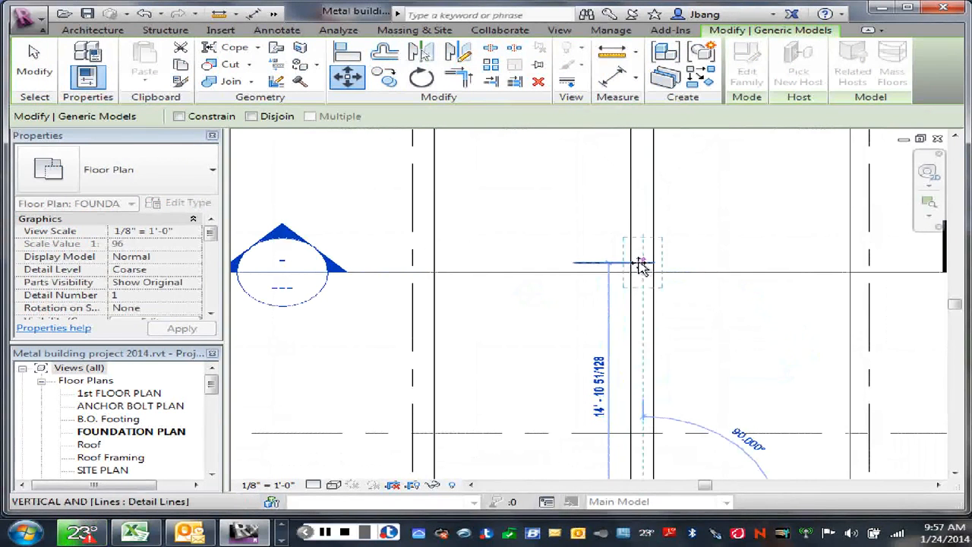
left_click(642, 266)
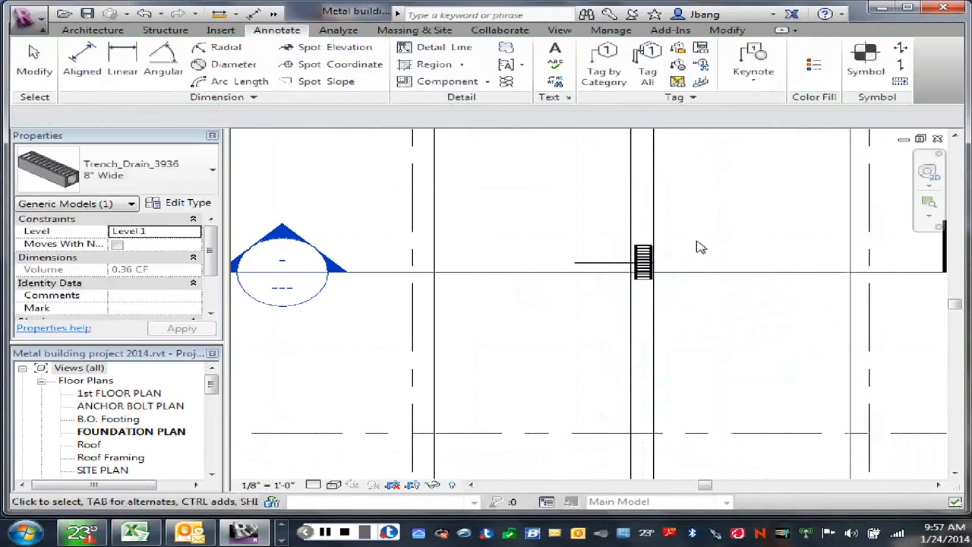
left_click(696, 257)
- Delete the horizontal detail line used as a reference for the drain
left_click(601, 268)
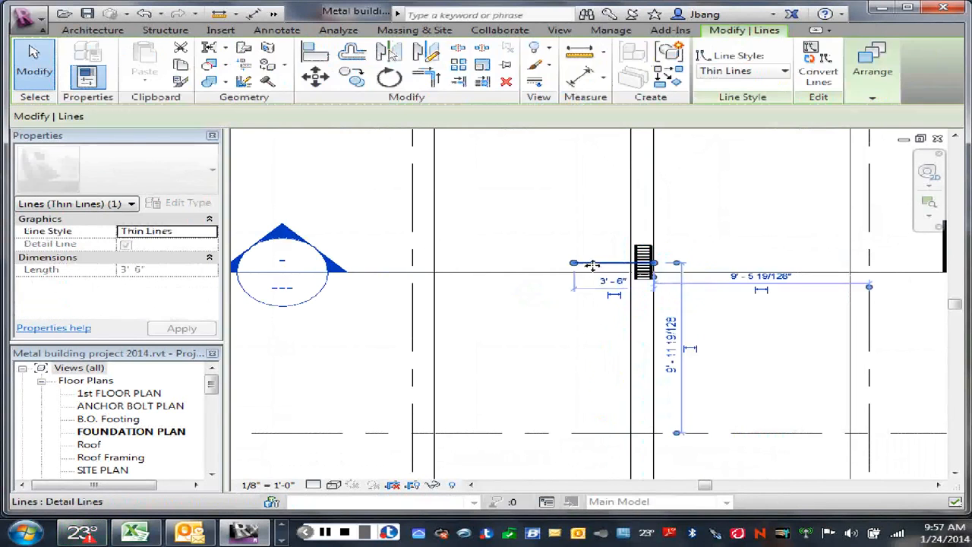
key("Delete")
scroll(688, 350, "down", 2)
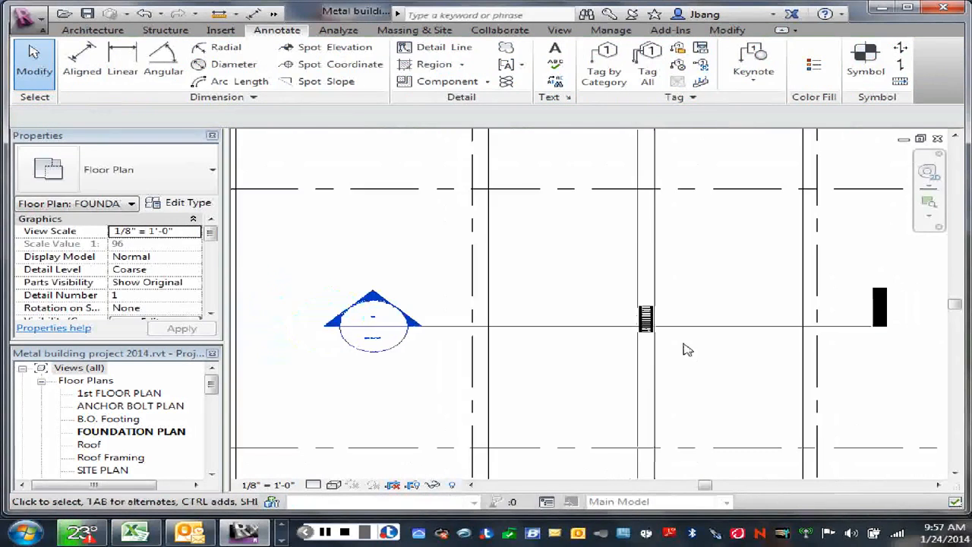
- Make multiple copies of the trench drain end to end up the strip at 2'-0" spacing, stopping just below grid line B
scroll(688, 350, "down", 2)
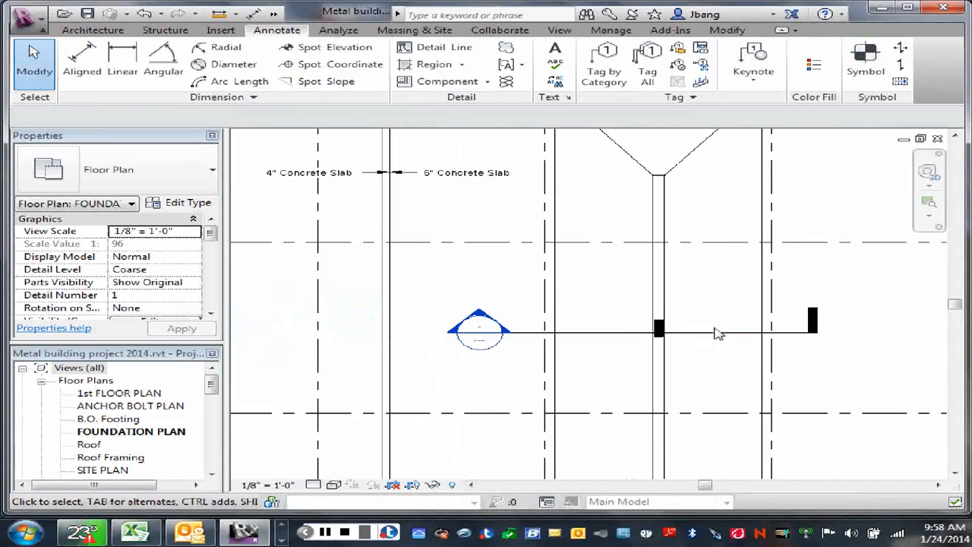
left_click(658, 329)
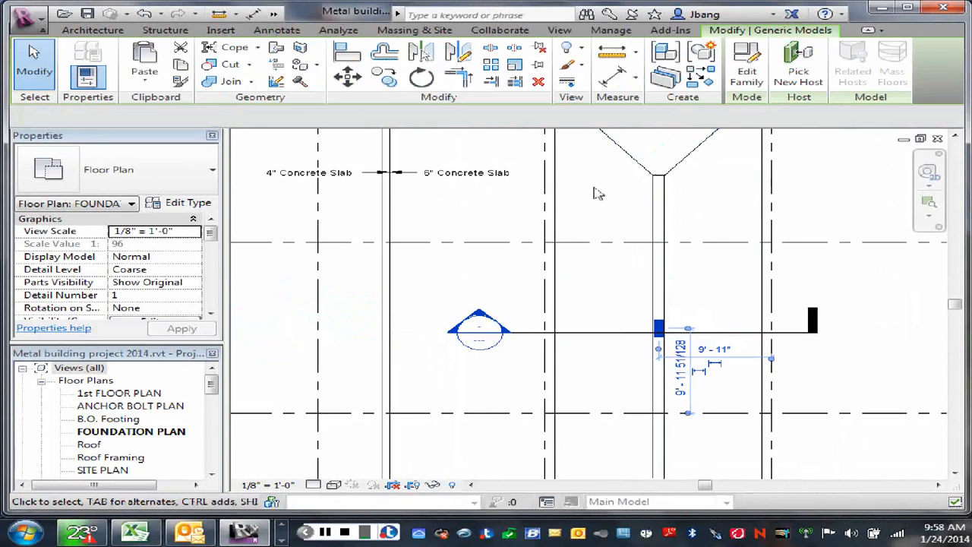
left_click(387, 78)
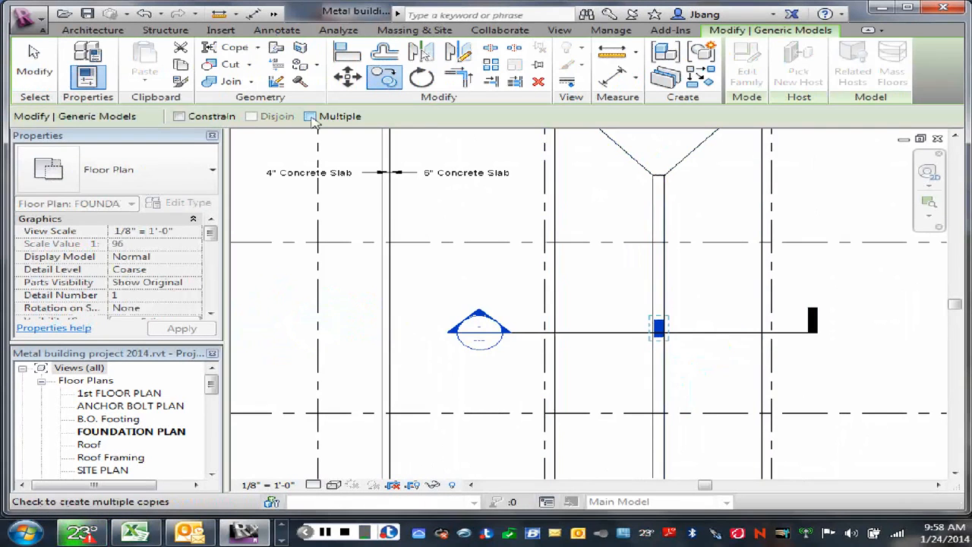
left_click(310, 117)
scroll(683, 338, "up", 3)
scroll(682, 336, "up", 2)
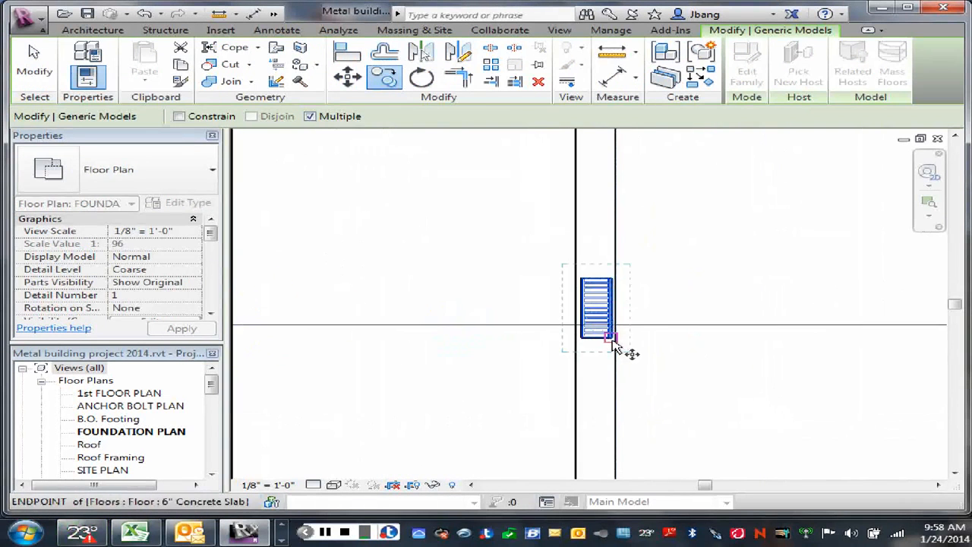
left_click(614, 342)
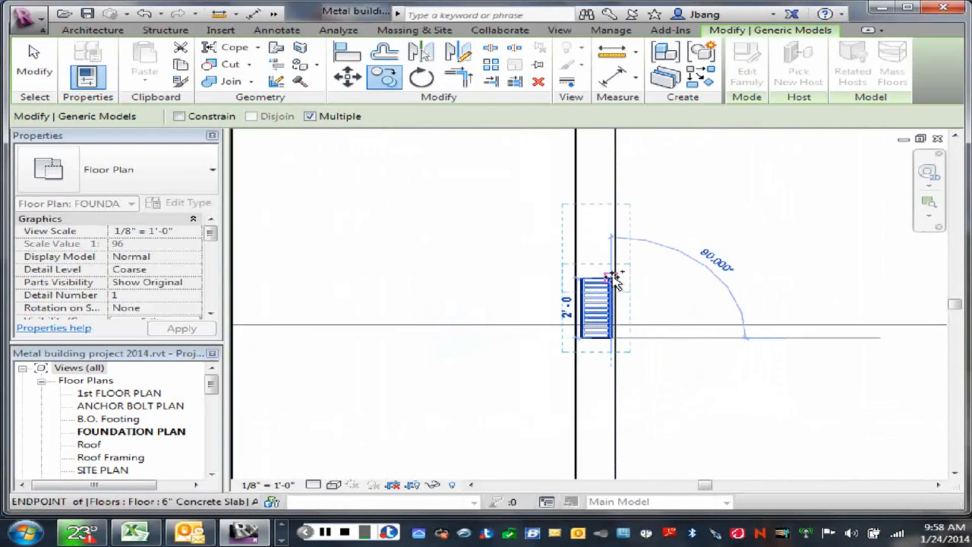
middle_click_drag(630, 233, 609, 305)
left_click(608, 304)
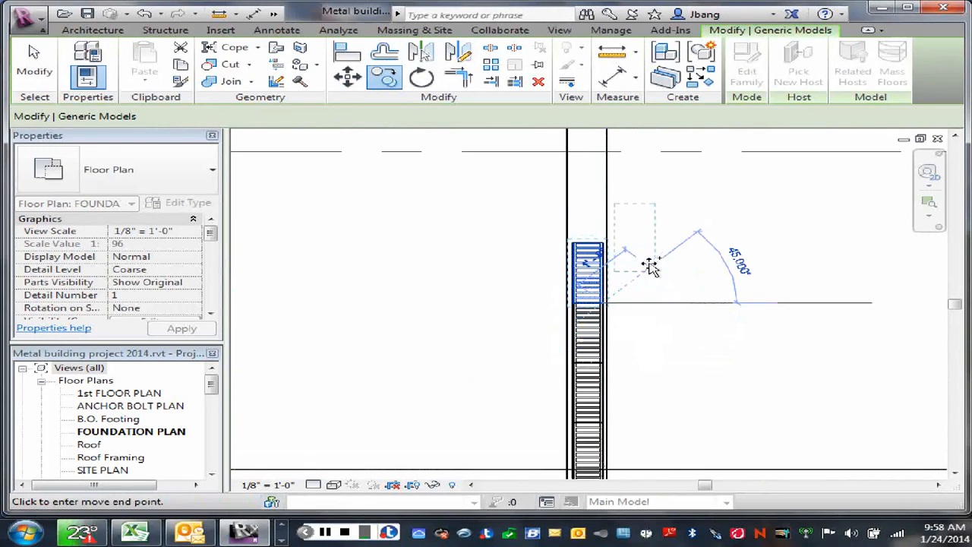
middle_click_drag(667, 293, 618, 332)
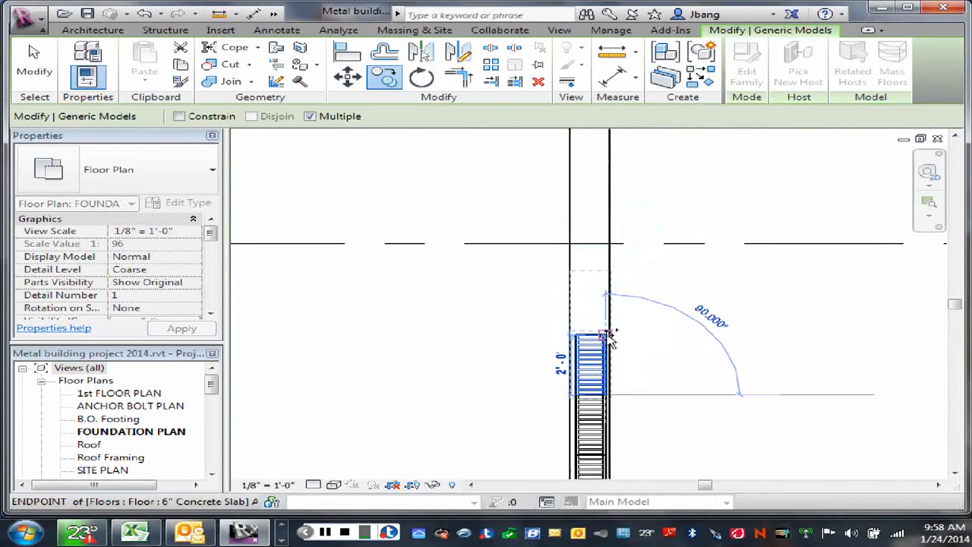
left_click(659, 315)
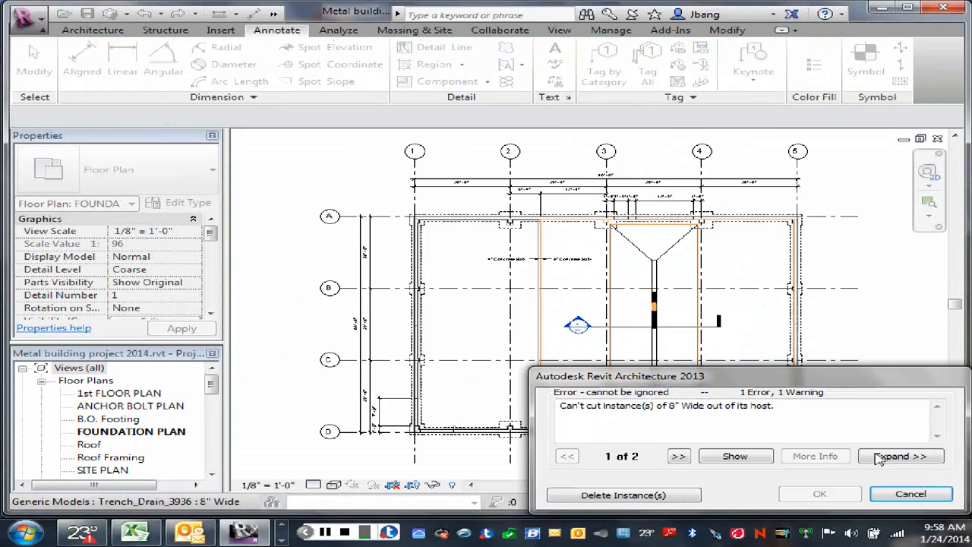
left_click(897, 492)
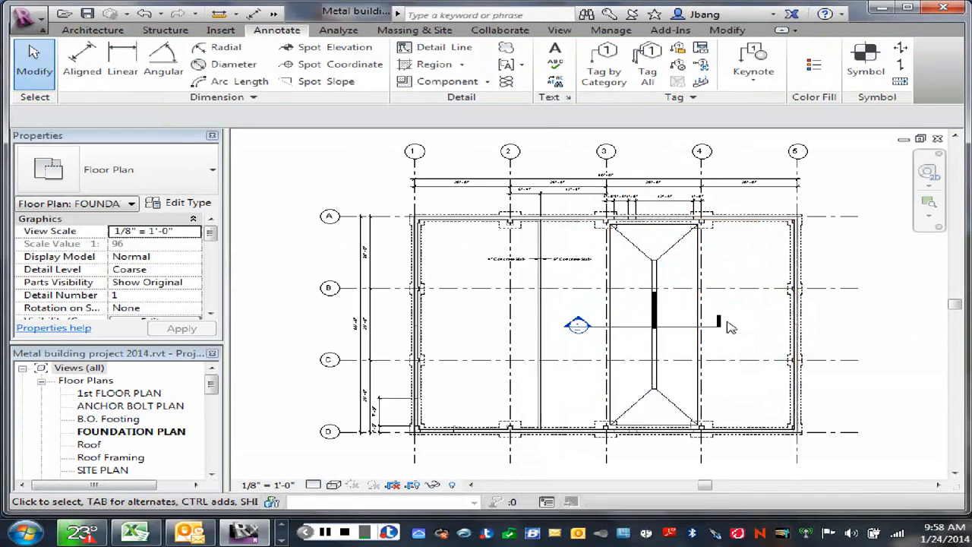
- Copy the topmost trench drain segment one segment length up the strip across grid line B, and end copying
middle_click_drag(738, 328, 725, 413)
scroll(636, 382, "up", 4)
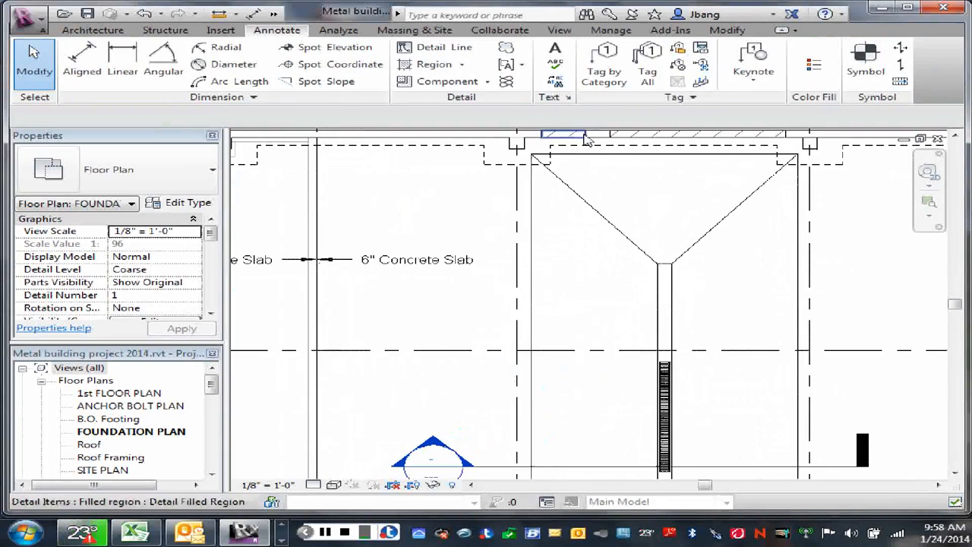
left_click(667, 374)
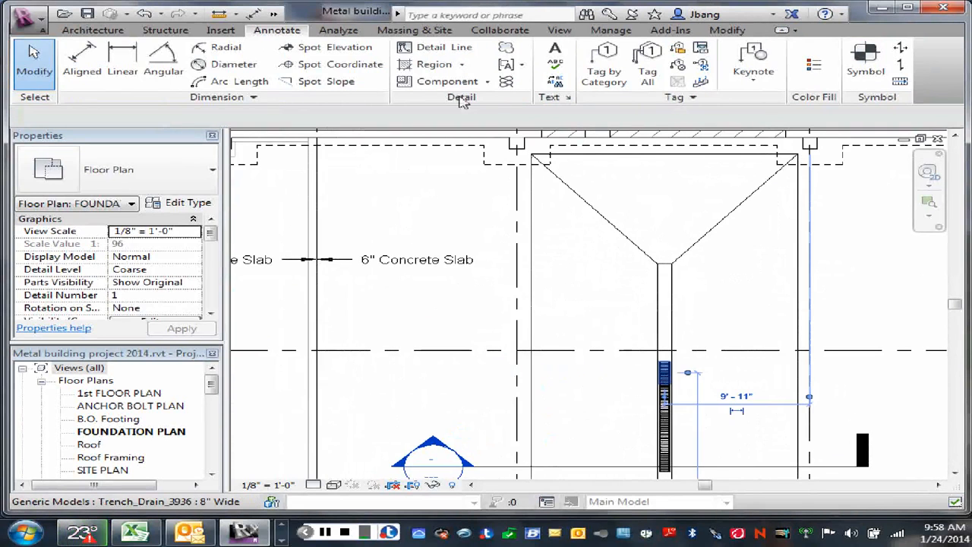
left_click(389, 81)
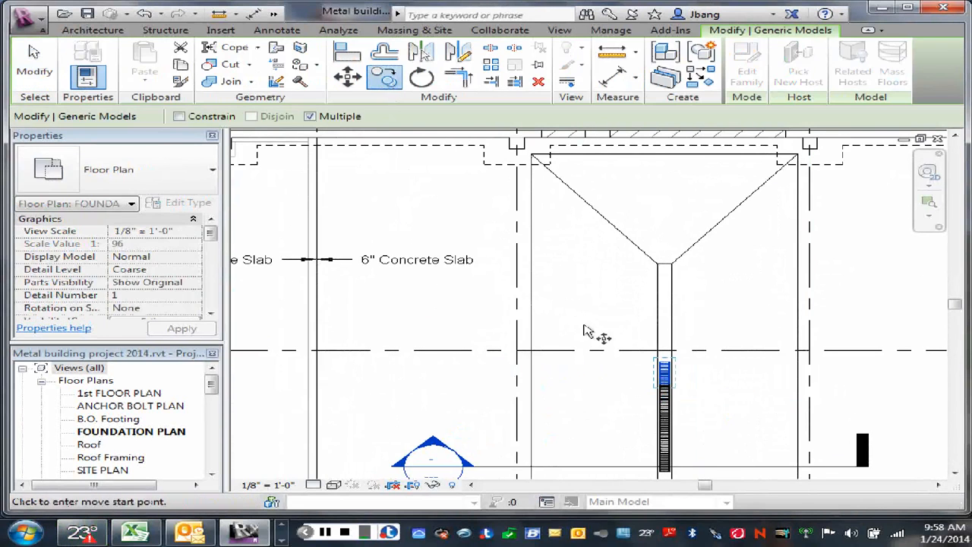
scroll(682, 397, "up", 4)
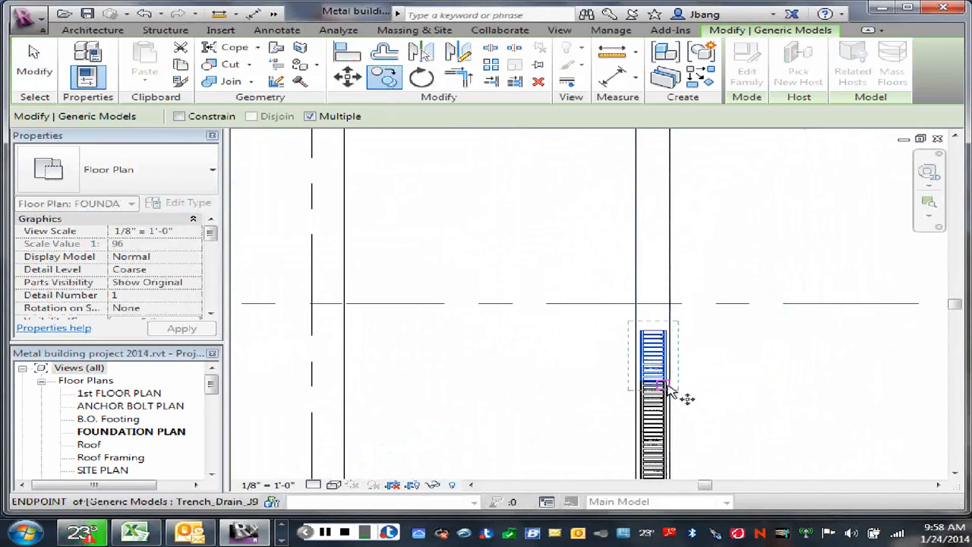
left_click(672, 387)
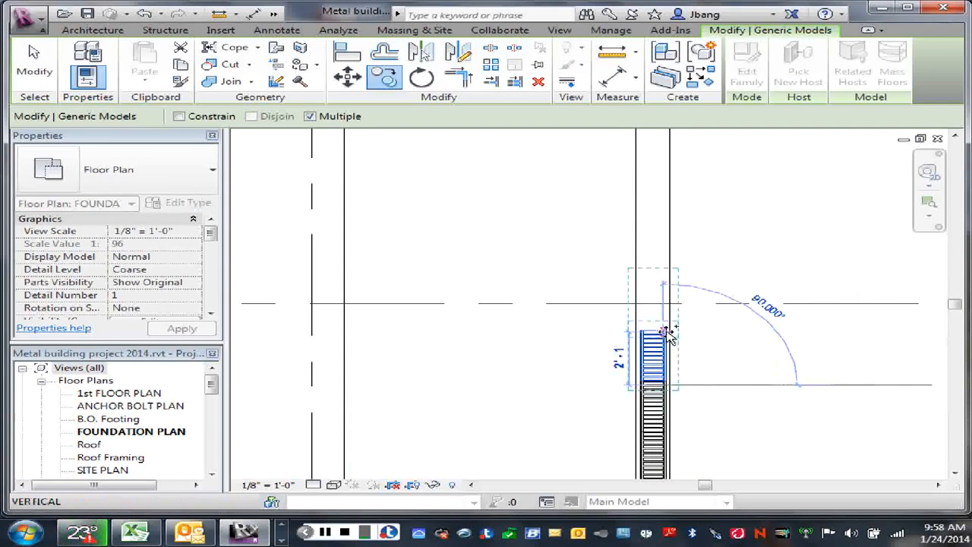
scroll(668, 330, "up", 3)
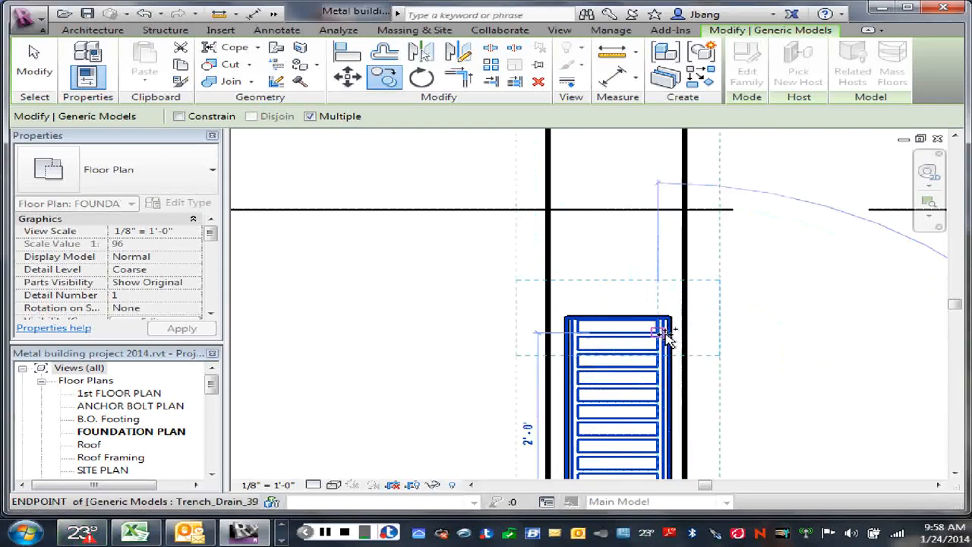
left_click(673, 319)
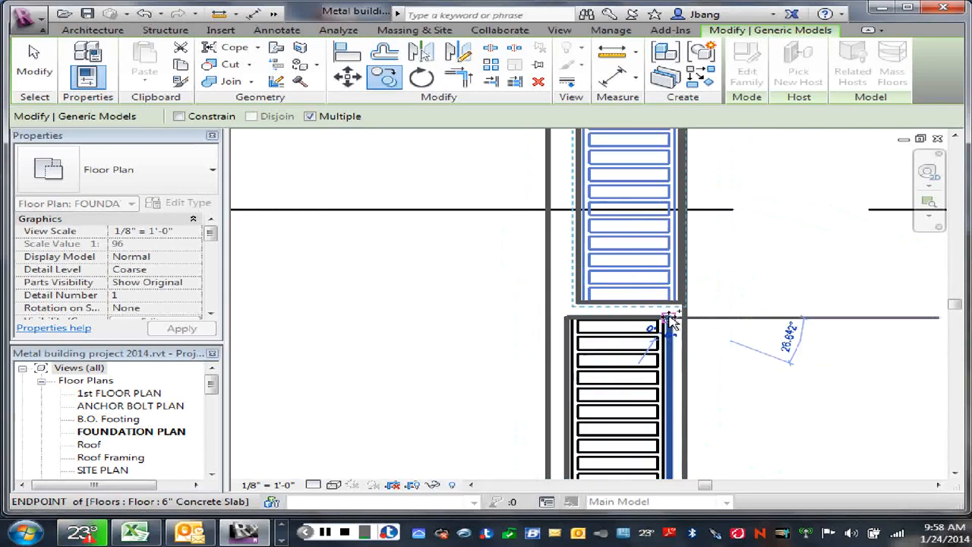
right_click(730, 272)
left_click(759, 282)
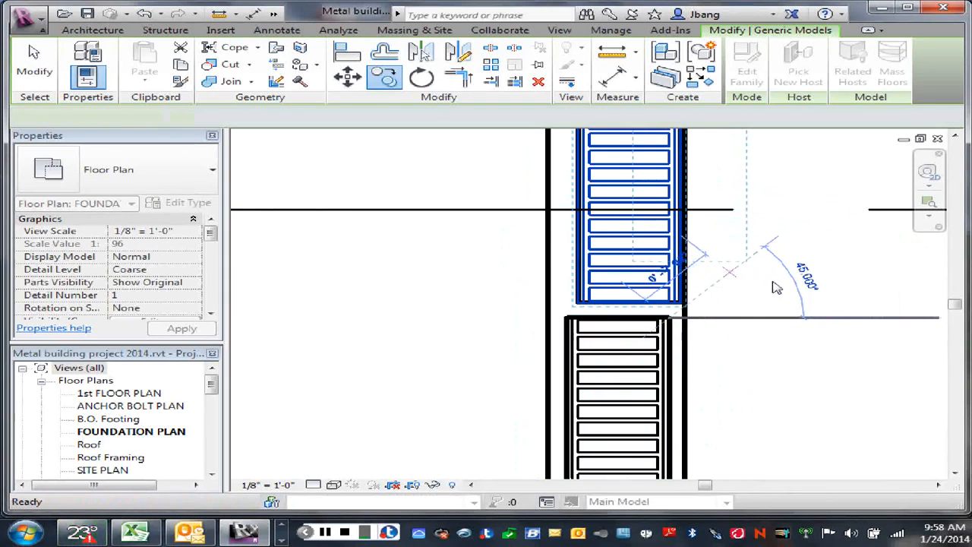
right_click(773, 285)
left_click(782, 215)
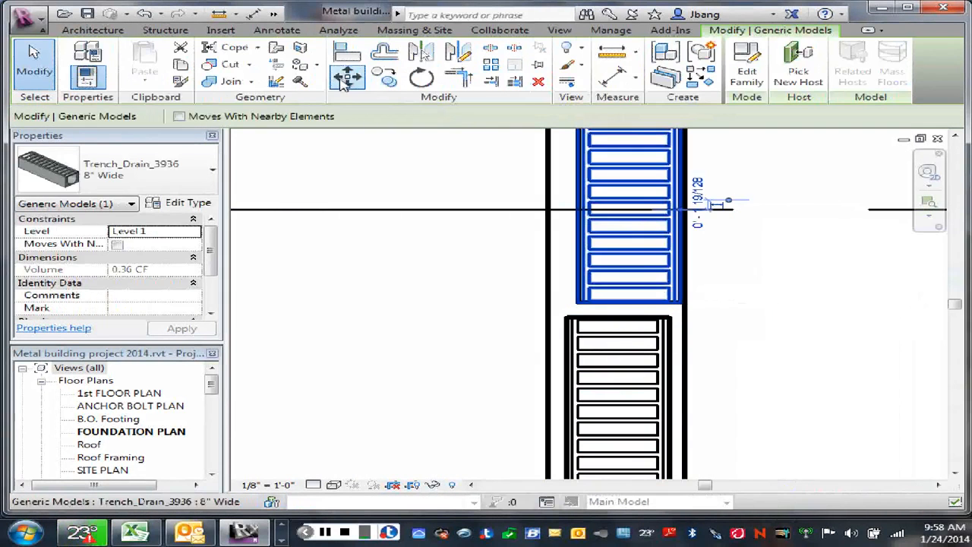
- Move the topmost trench drain segment so its lower-left corner meets the upper-left corner of the segment below, and deselect it
left_click(346, 78)
left_click(579, 305)
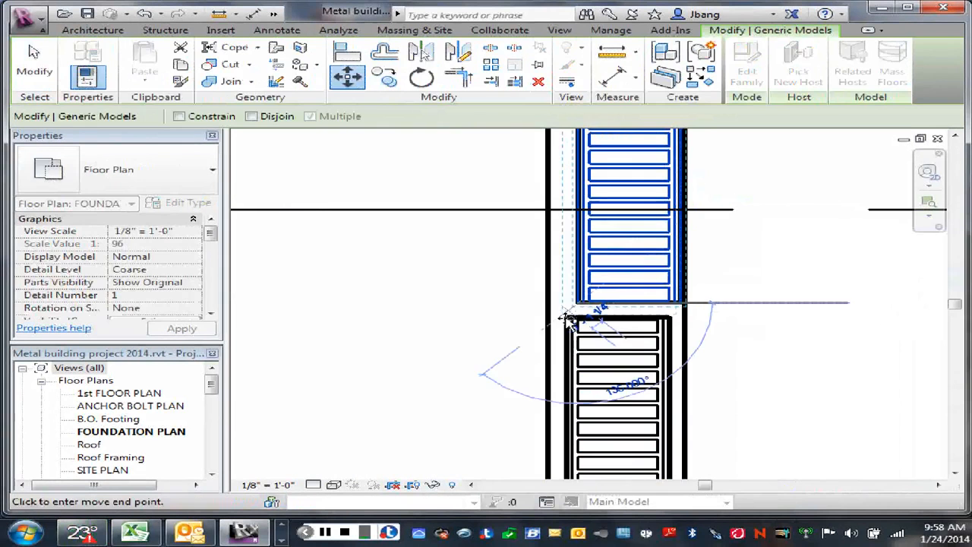
left_click(568, 320)
scroll(760, 323, "down", 3)
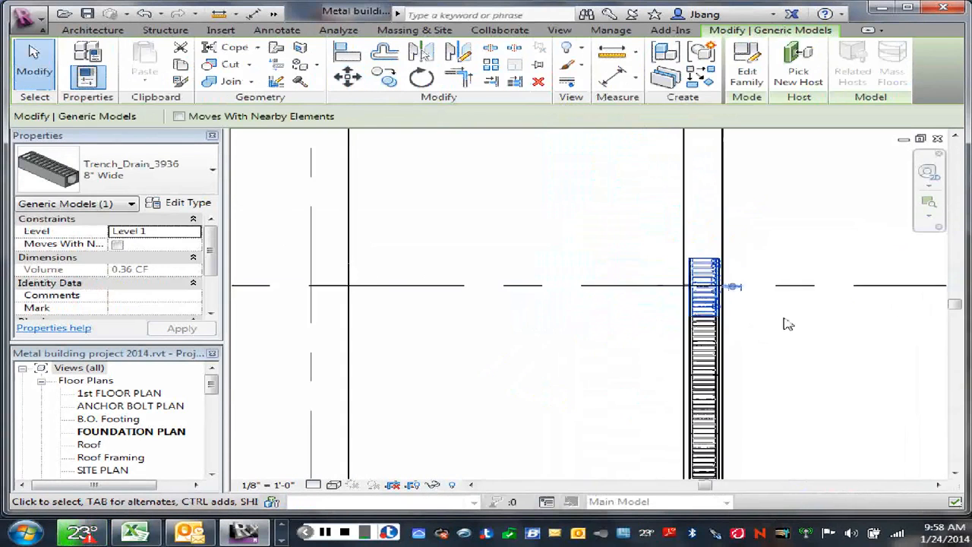
scroll(785, 326, "down", 2)
left_click(801, 281)
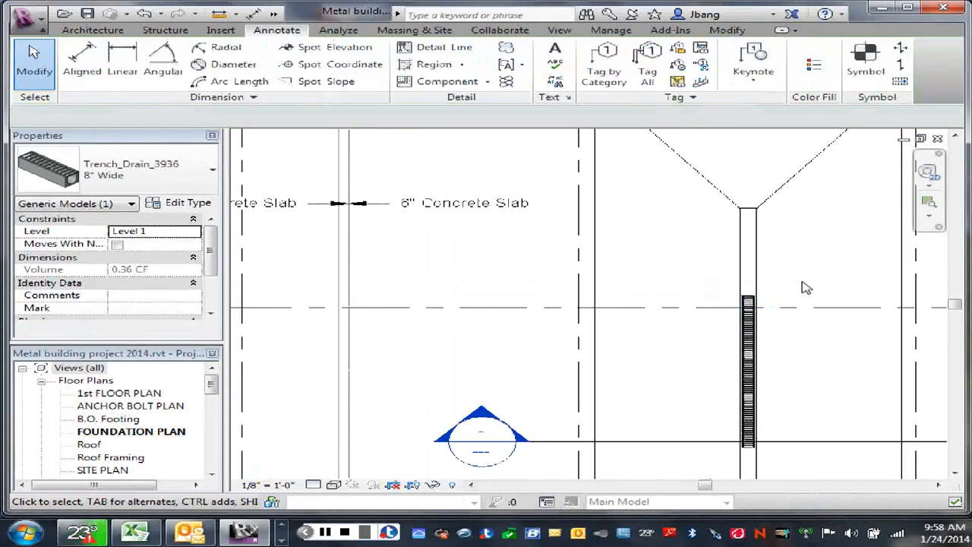
- Open the section cut across the trench drain and examine how the drain sits in the sloped 6" slab
mouse_move(800, 280)
middle_mouse_down()
mouse_move(753, 279)
mouse_move(551, 221)
middle_mouse_up()
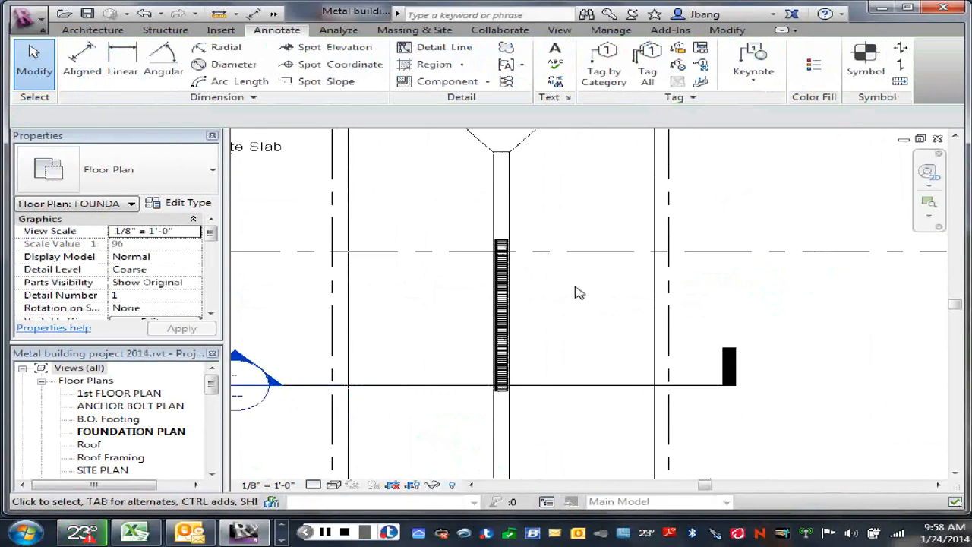
middle_click_drag(579, 293, 585, 333)
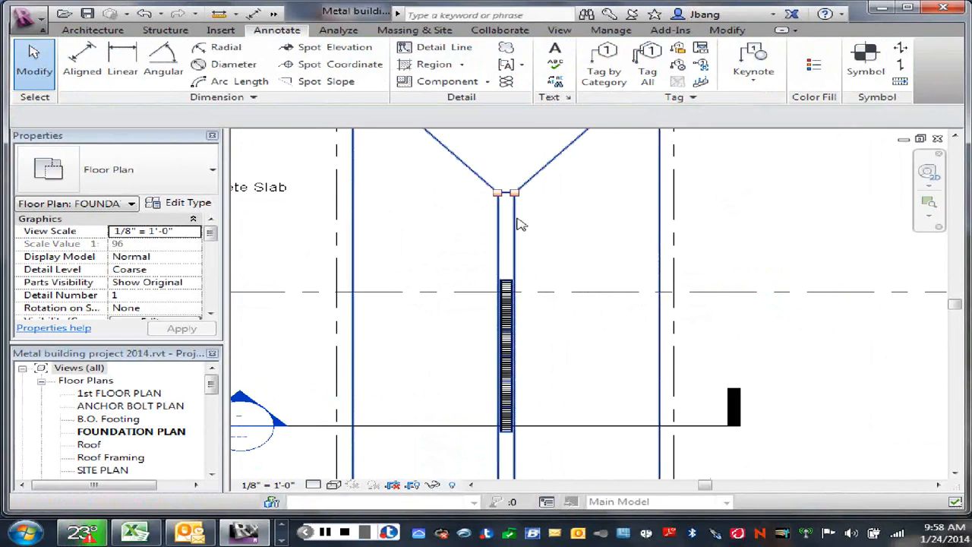
scroll(575, 319, "down", 3)
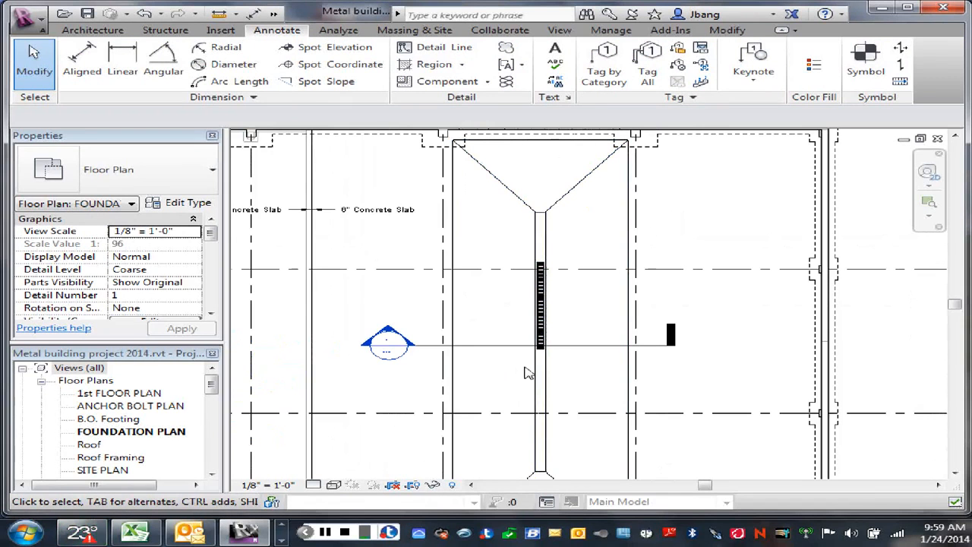
double_click(388, 336)
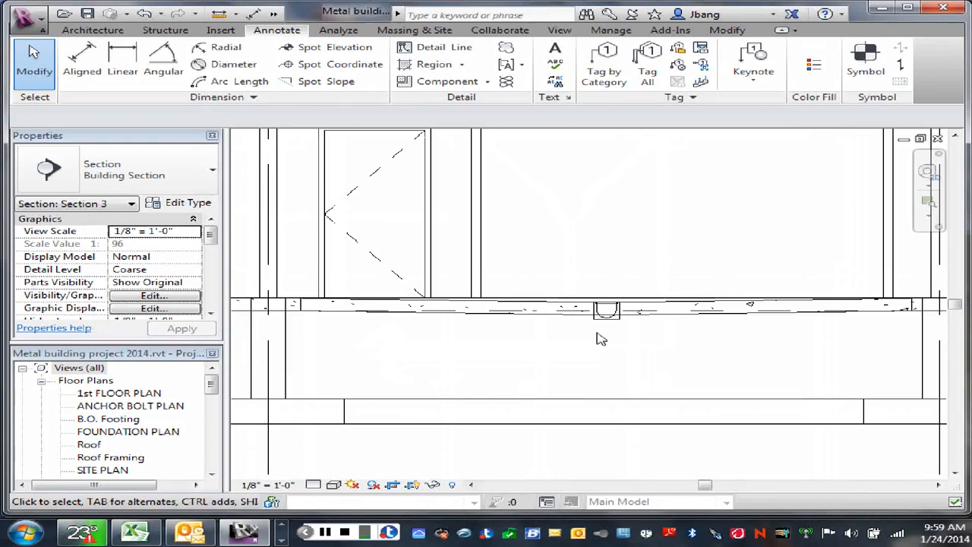
scroll(614, 336, "up", 3)
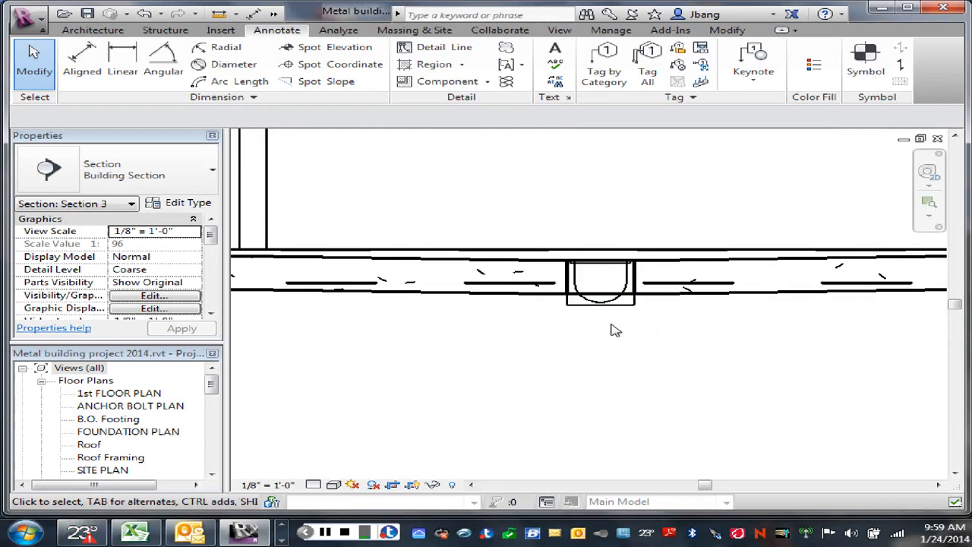
scroll(622, 348, "up", 1)
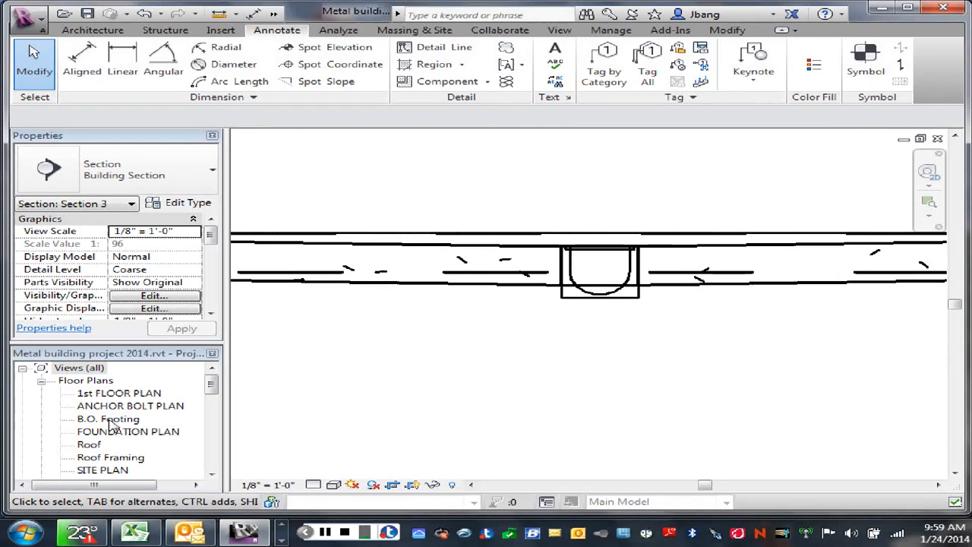
- Return to the FOUNDATION PLAN view and start a 6" Concrete Slab floor on Level 1 with a height offset of -0' 8"
double_click(84, 432)
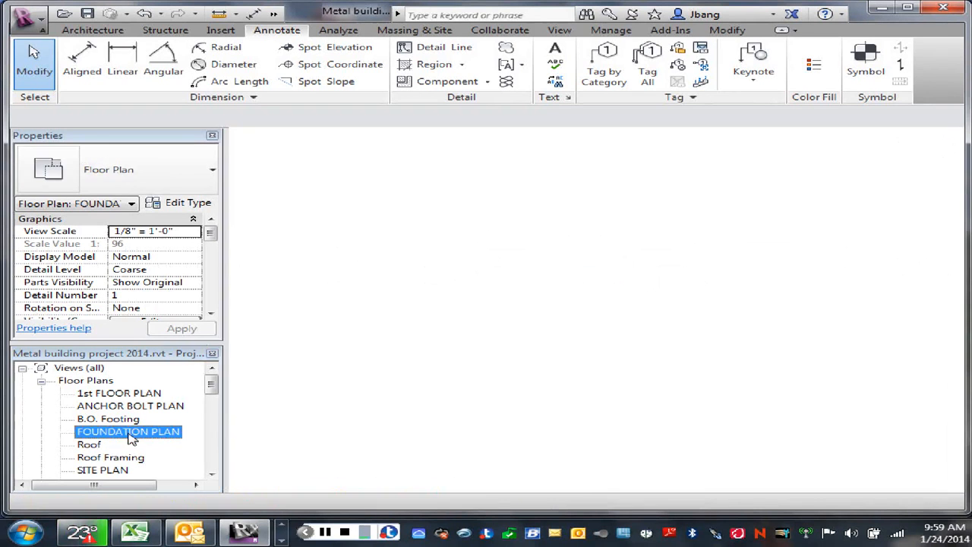
scroll(573, 338, "down", 2)
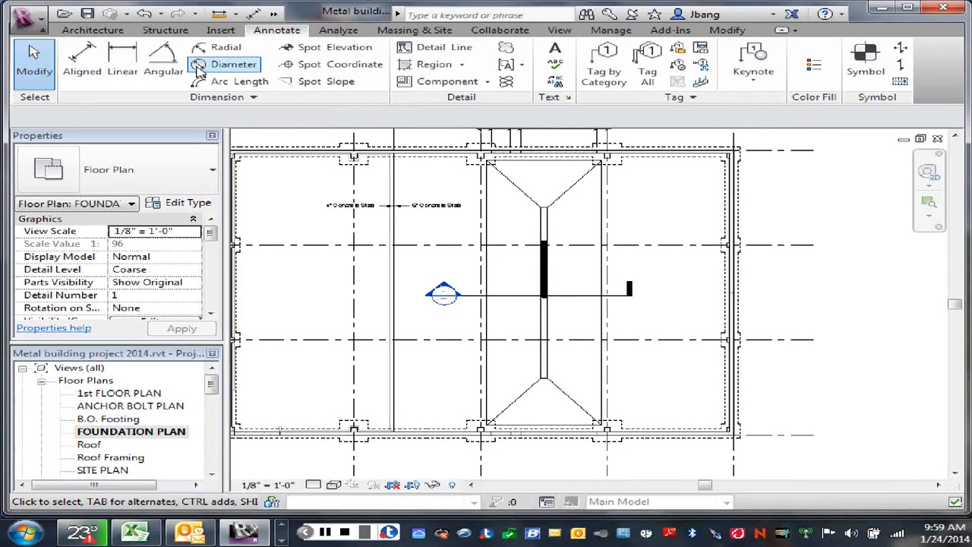
scroll(199, 67, "up", 3)
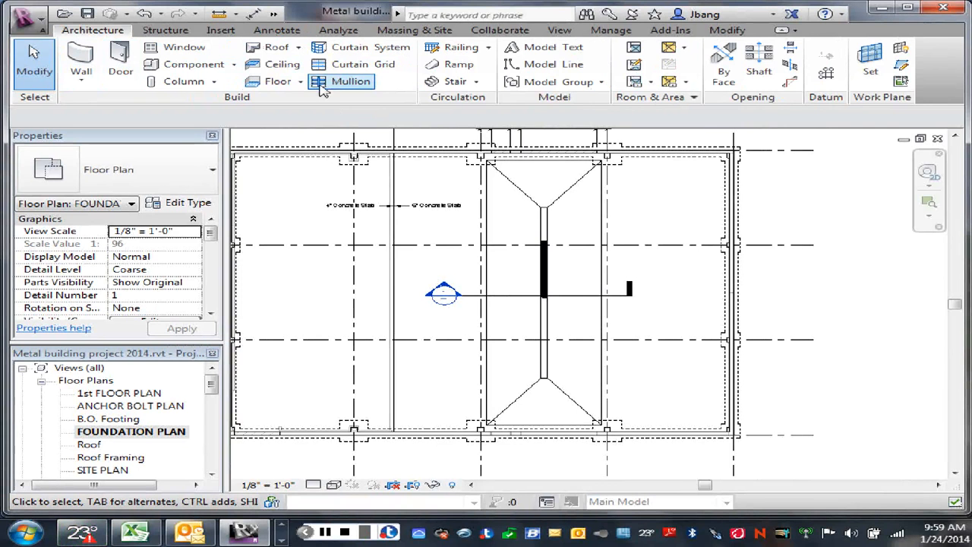
left_click(278, 81)
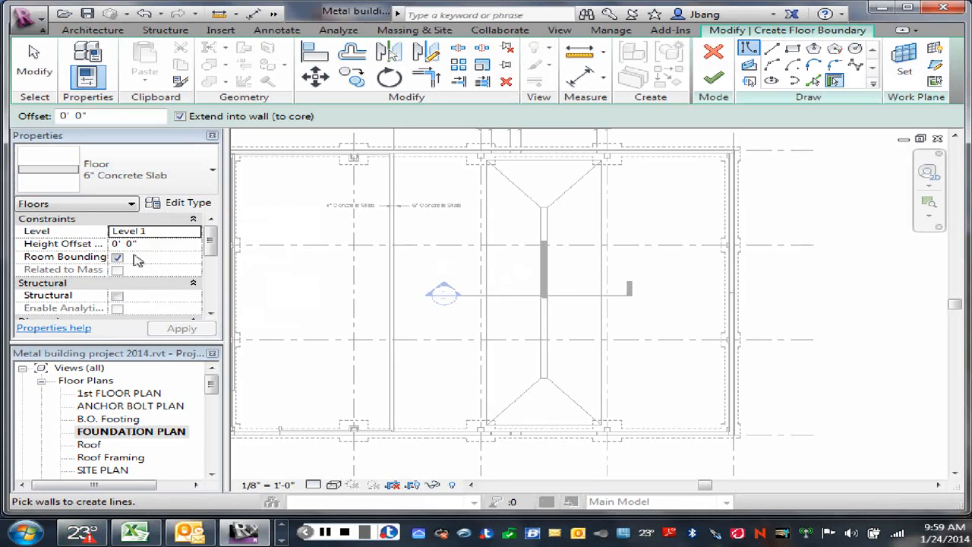
left_click(116, 244)
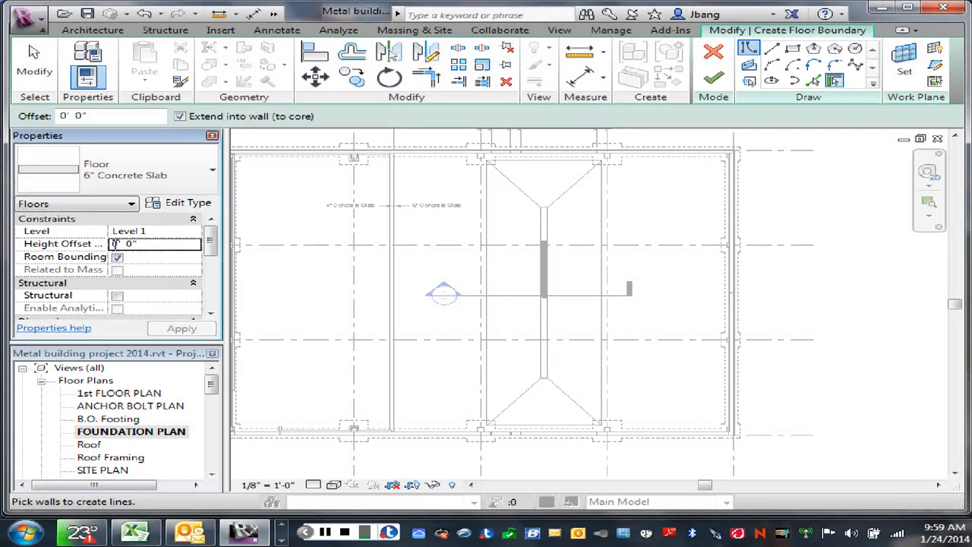
type("-")
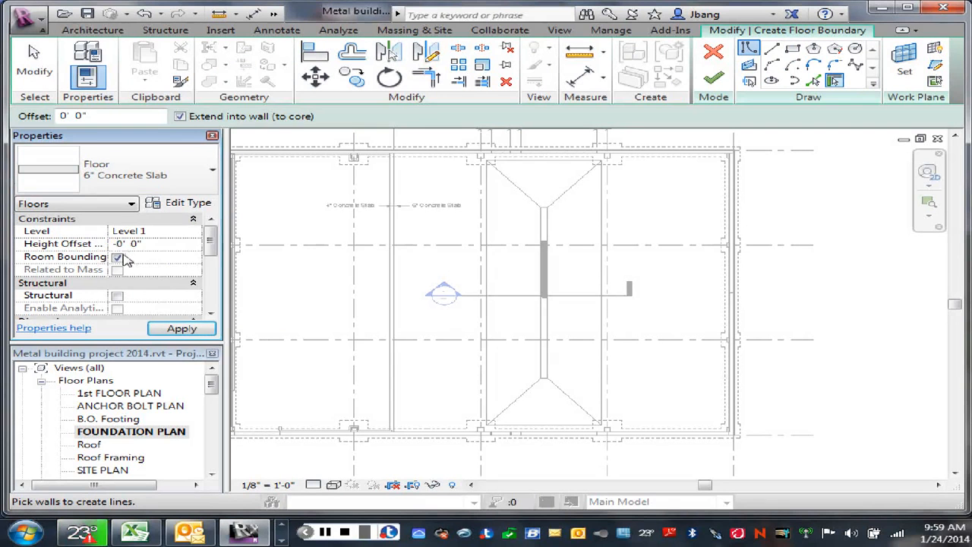
double_click(133, 243)
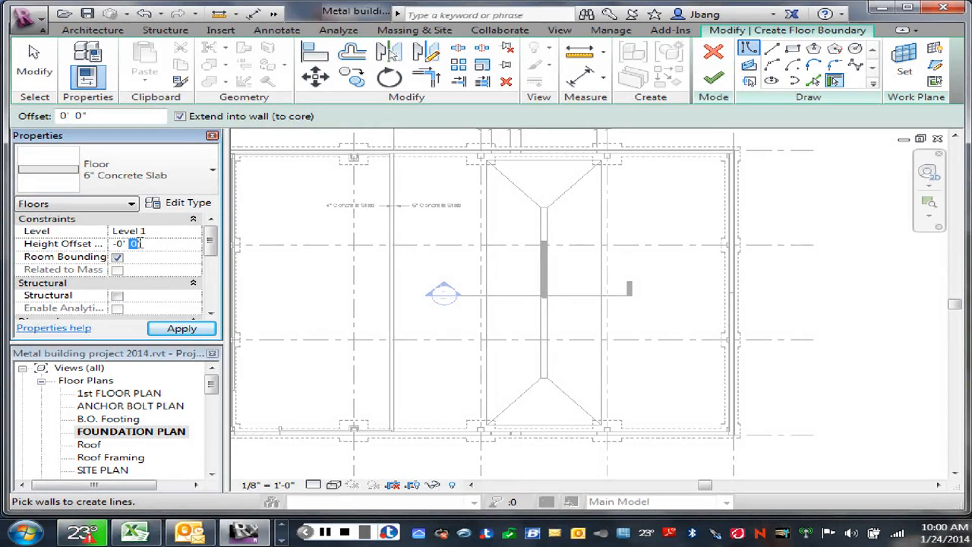
type("8")
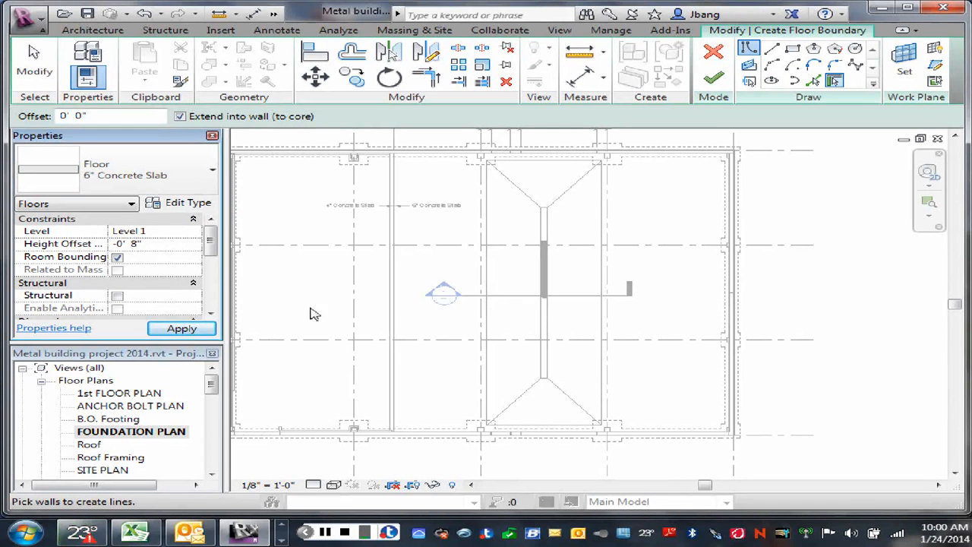
- Sketch a rectangular floor boundary about 2'-10" wide around the full centre strip, with corners on the sloped slab's diagonal lines, and finish the floor
left_click(794, 51)
scroll(536, 384, "up", 2)
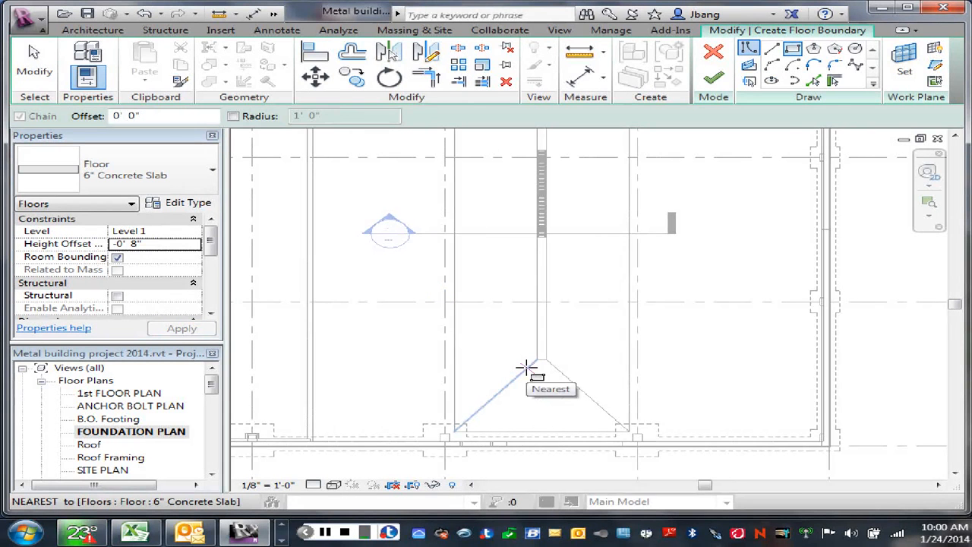
left_click(528, 364)
scroll(557, 237, "down", 1)
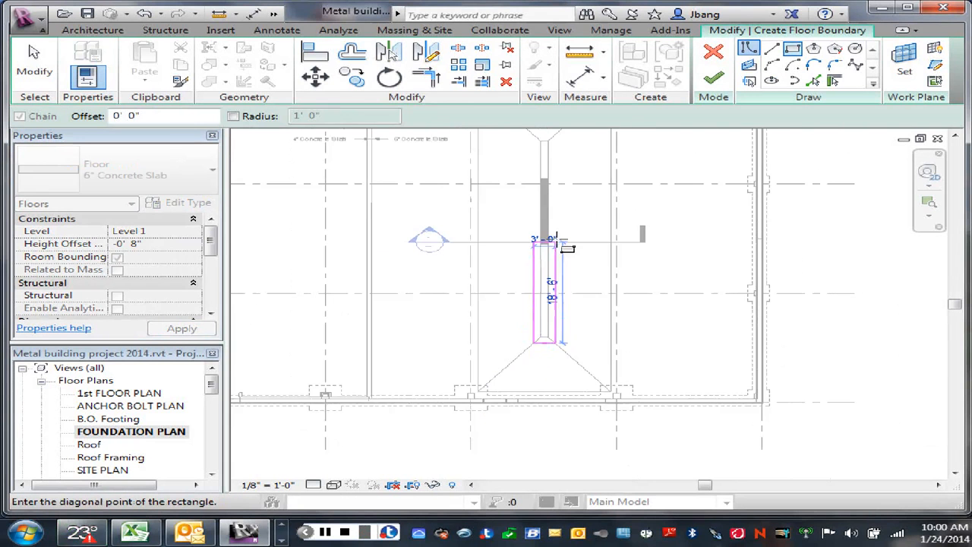
scroll(559, 228, "down", 1)
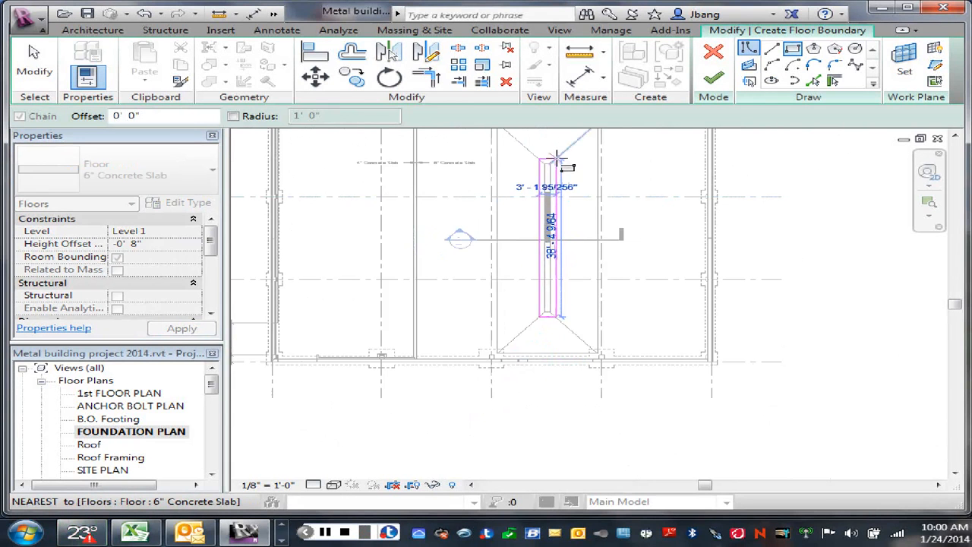
scroll(557, 159, "up", 4)
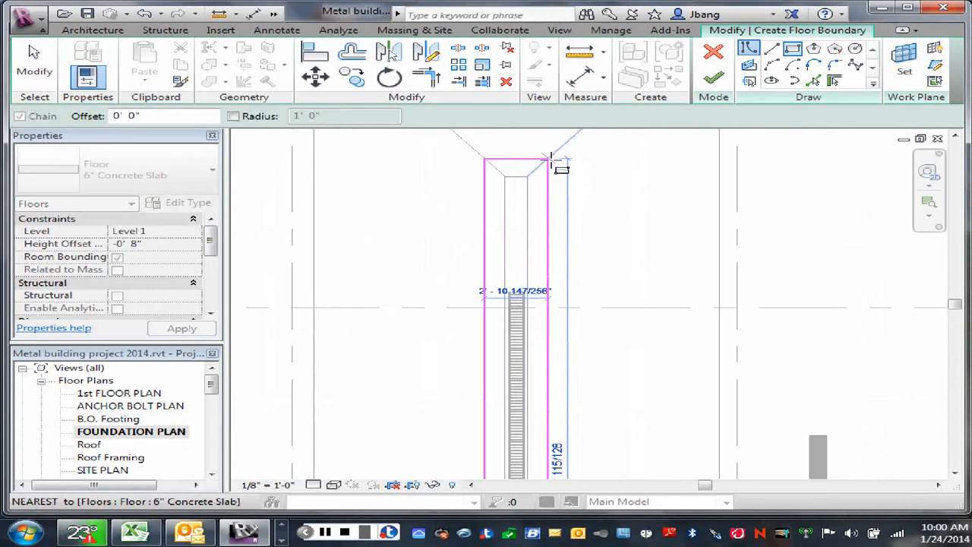
left_click(550, 160)
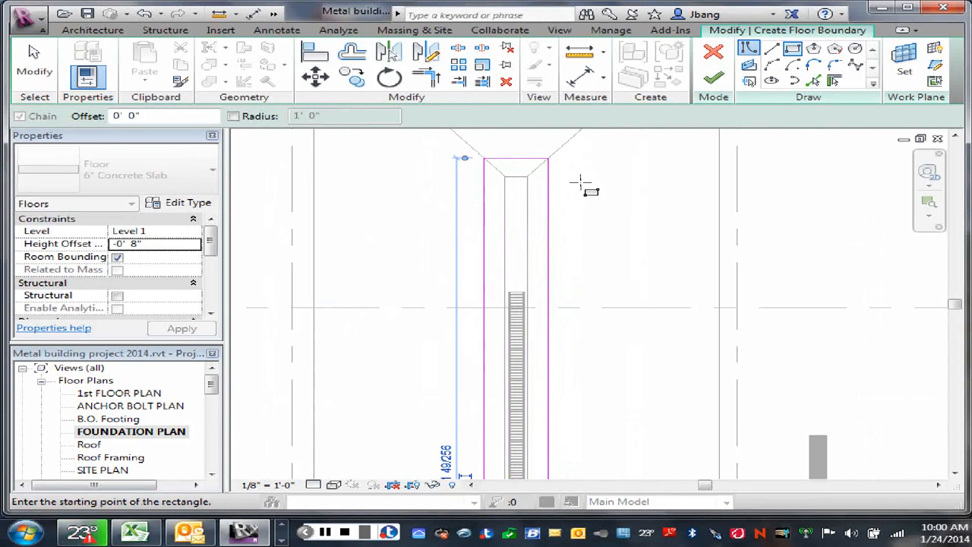
left_click(721, 77)
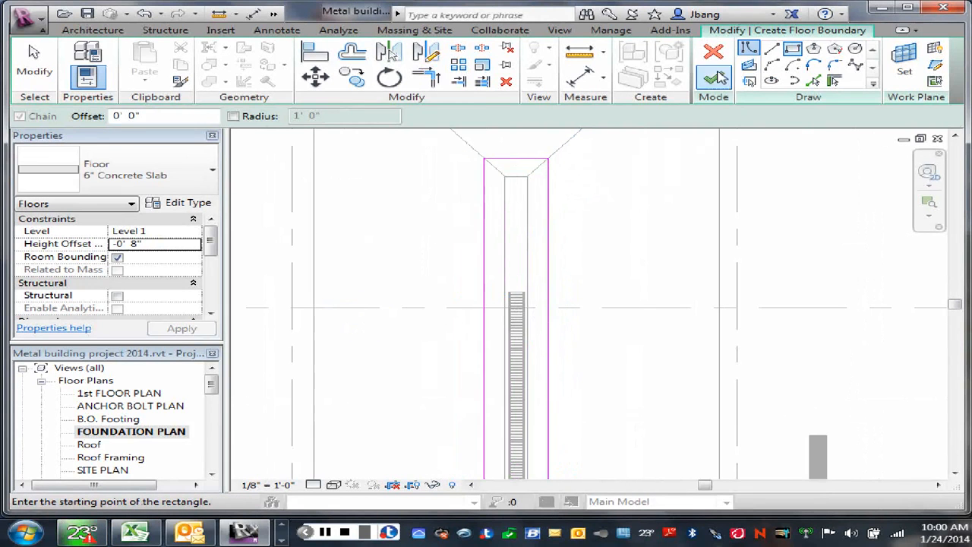
left_click(631, 263)
scroll(621, 251, "down", 1)
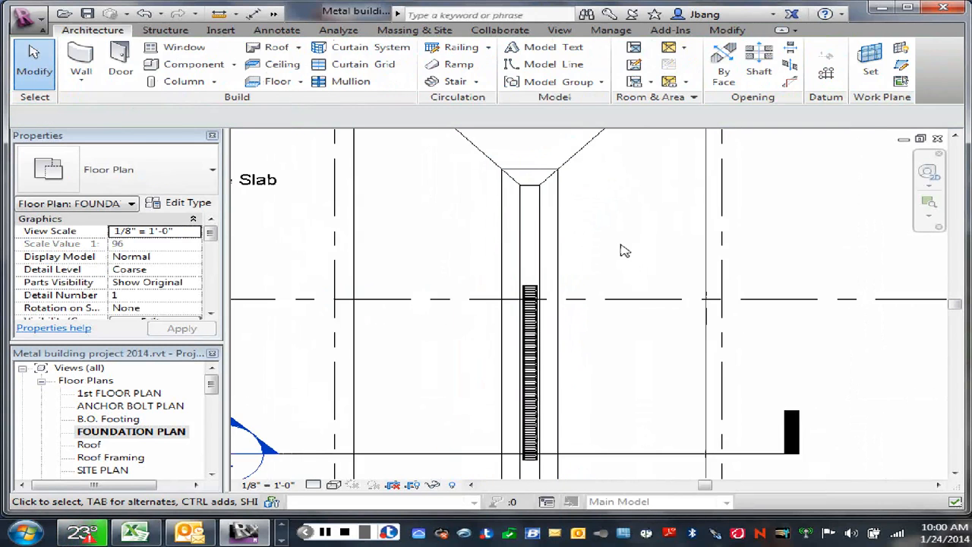
- Open the section across the trench drain from the foundation plan to show the new slab beneath the drain
scroll(620, 250, "down", 2)
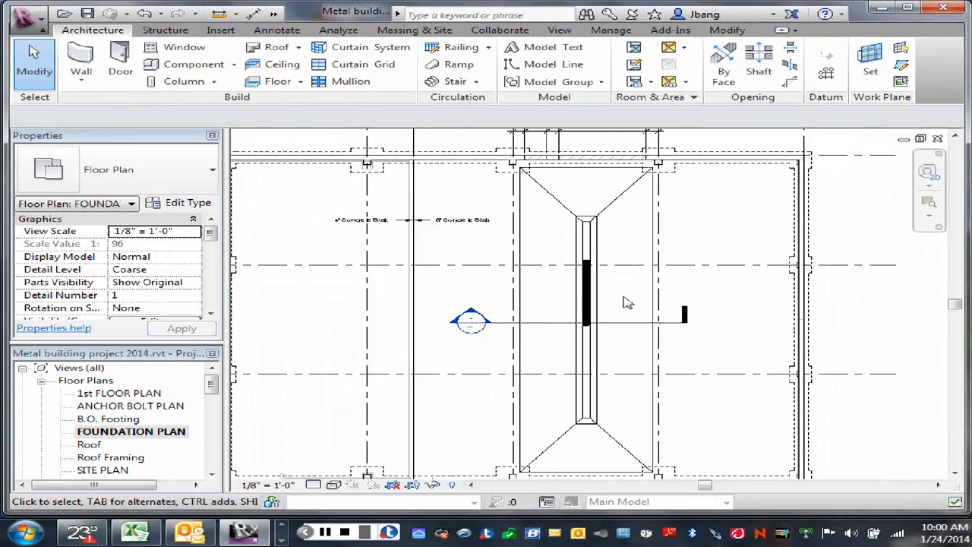
double_click(472, 319)
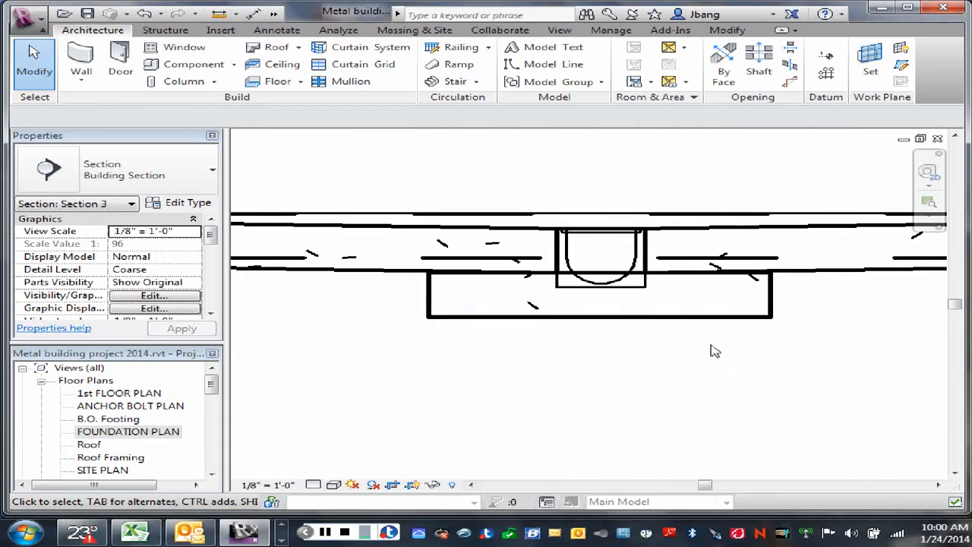
left_click(752, 323)
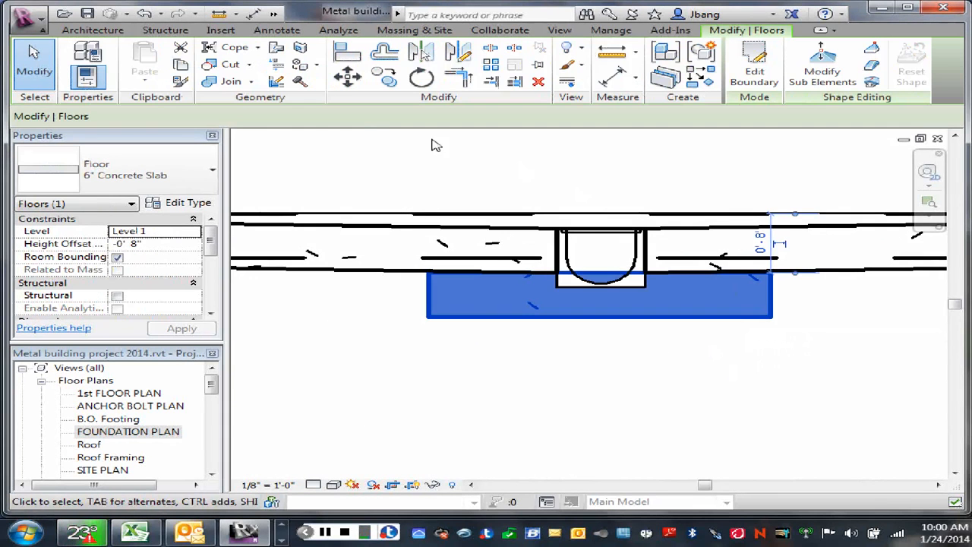
left_click(227, 82)
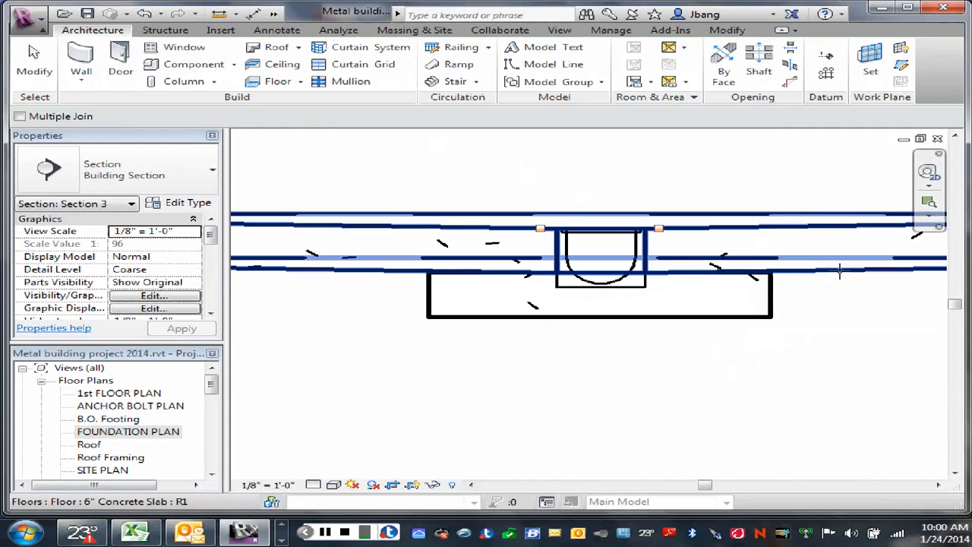
left_click(840, 271)
right_click(788, 372)
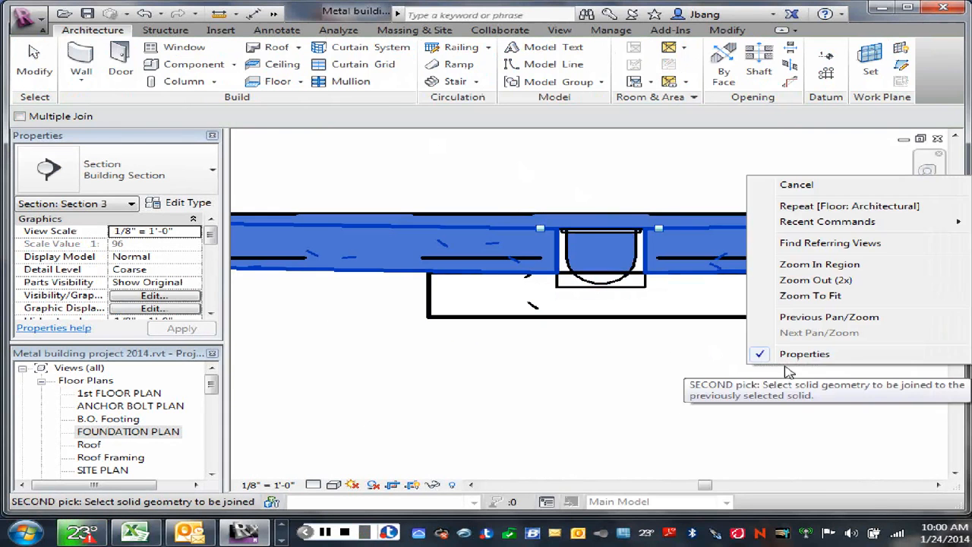
left_click(796, 185)
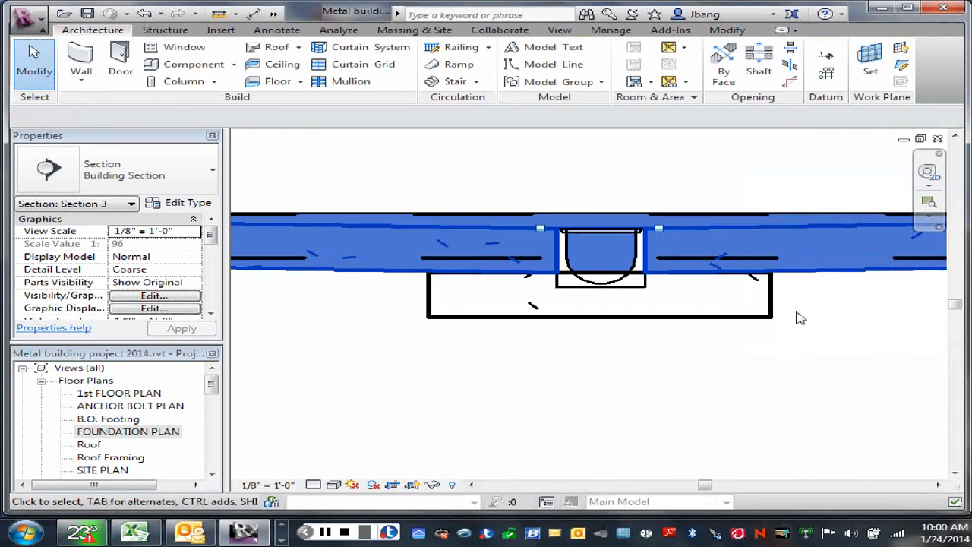
right_click(818, 312)
left_click(802, 114)
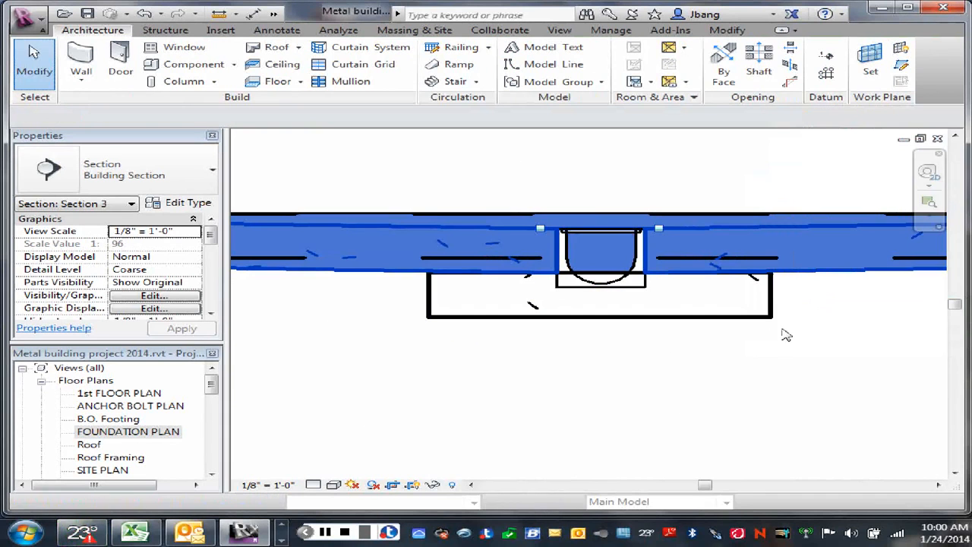
right_click(536, 360)
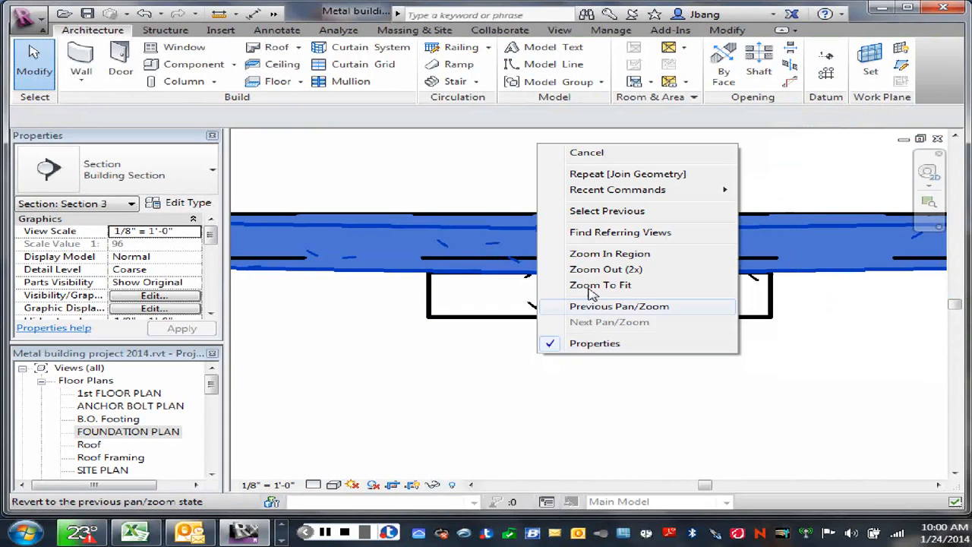
left_click(582, 153)
scroll(581, 173, "down", 2)
scroll(580, 182, "up", 1)
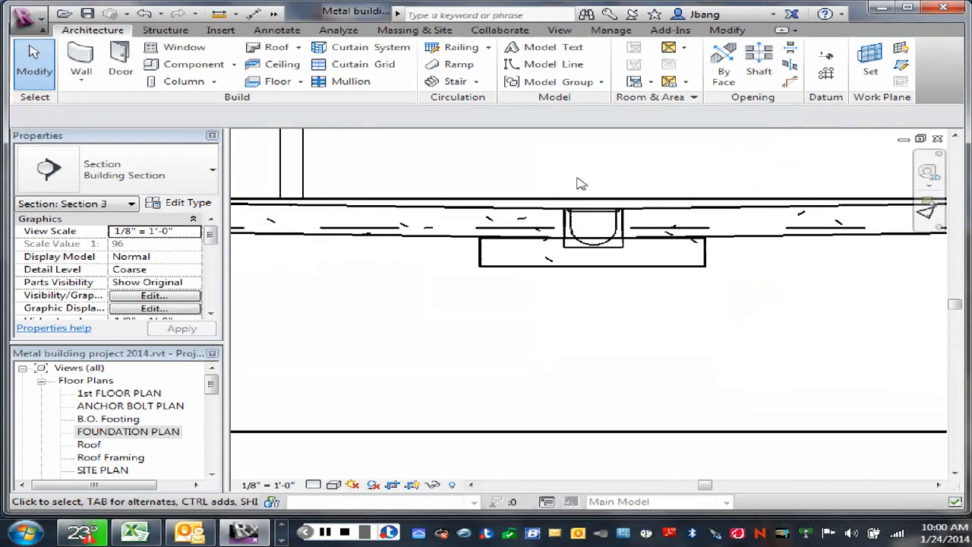
scroll(525, 260, "up", 1)
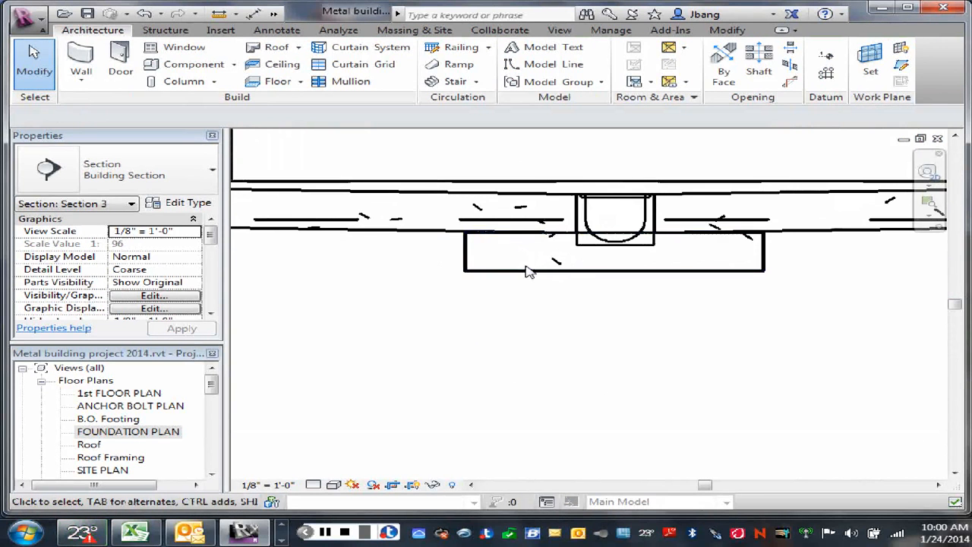
left_click(521, 272)
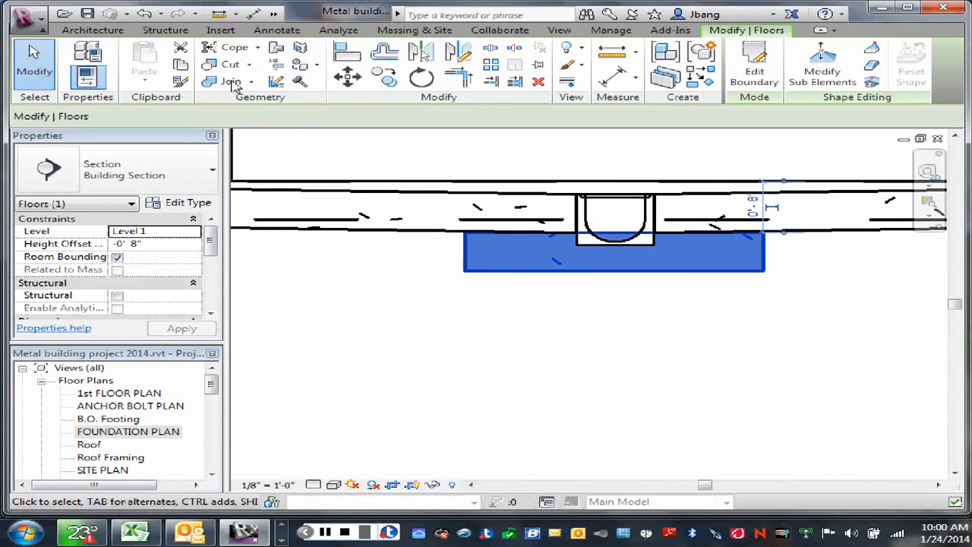
key("j")
key("g")
left_click(510, 274)
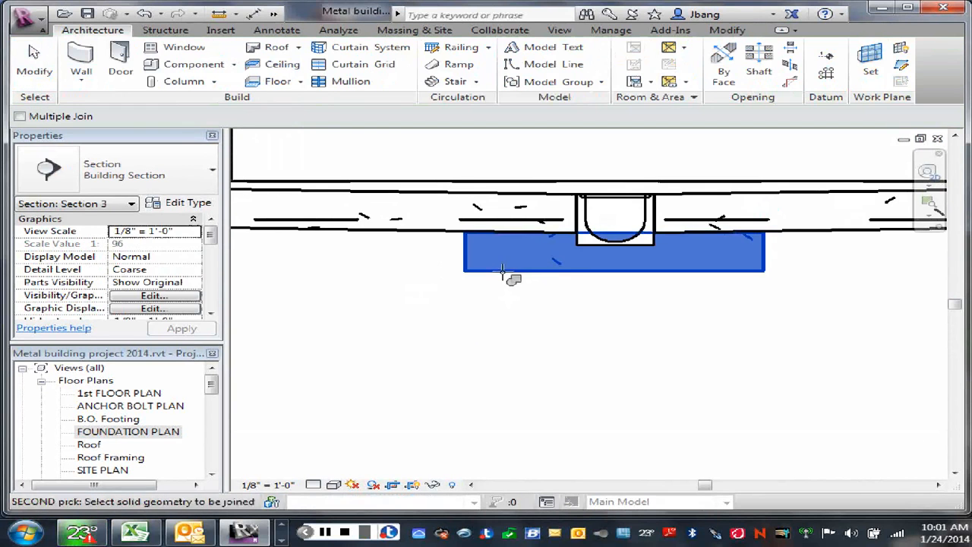
key("Escape")
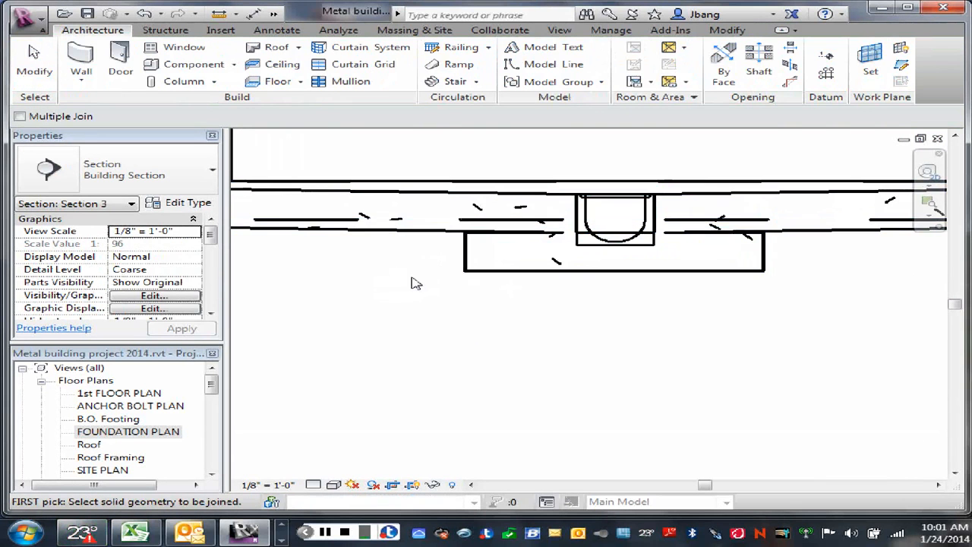
right_click(406, 280)
left_click(477, 288)
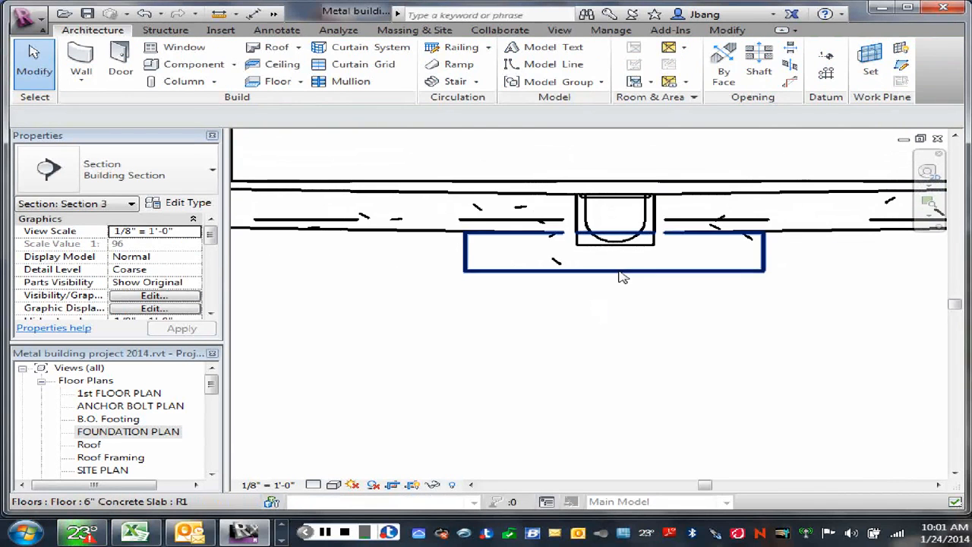
- Try to set the height offset of the lower slab beneath the trench drain to -0' 7"
left_click(620, 278)
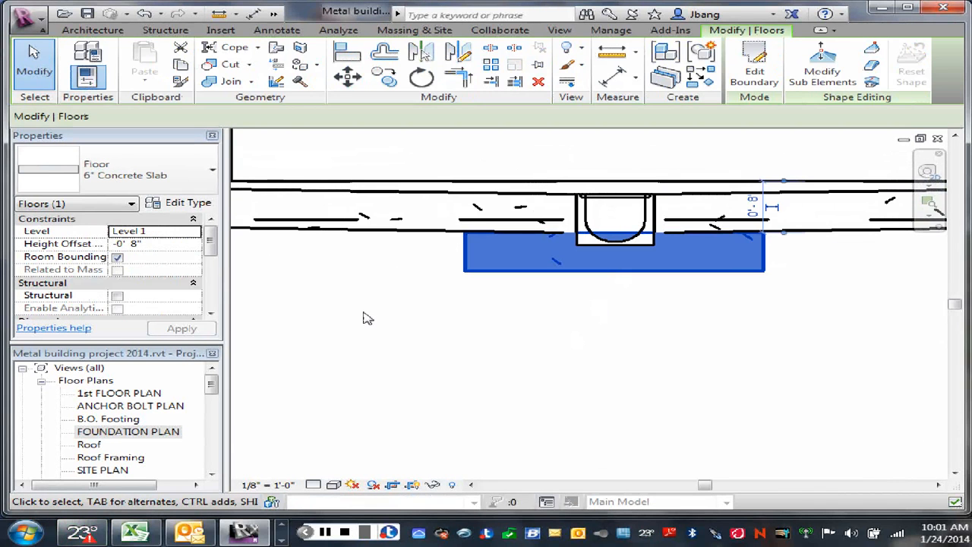
left_click(132, 244)
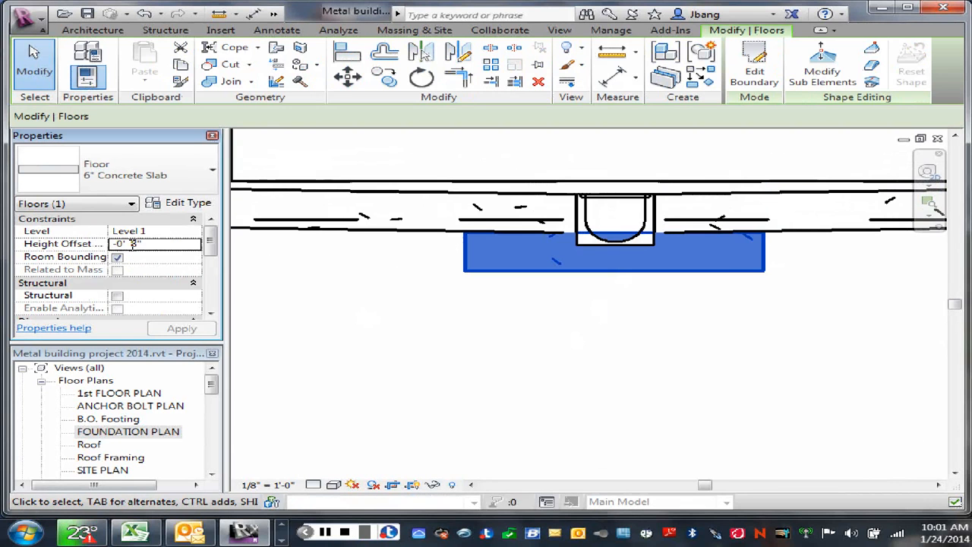
double_click(134, 243)
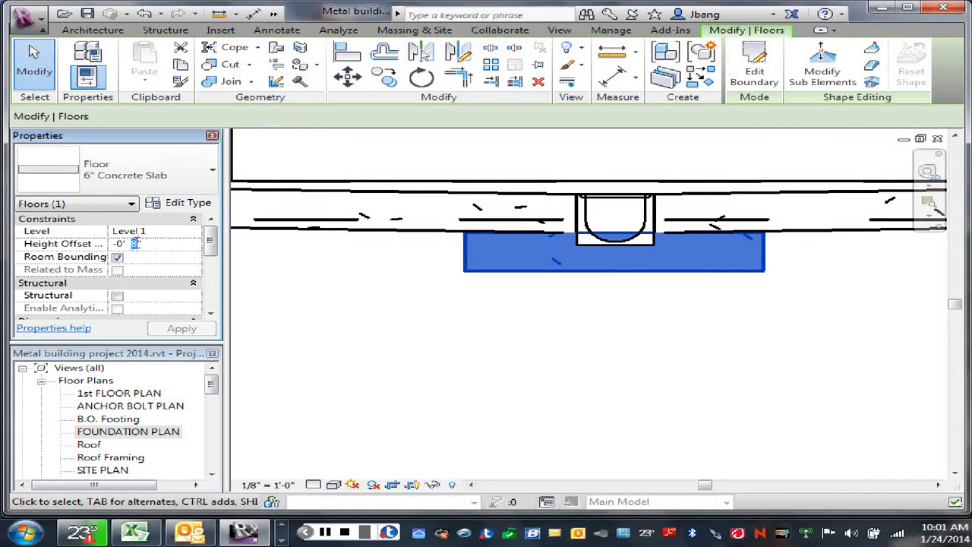
type("7")
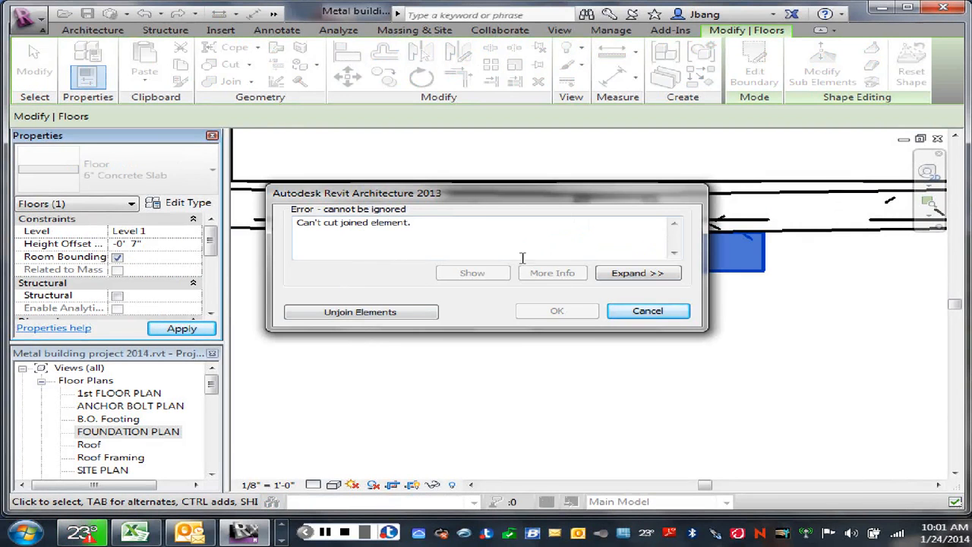
left_click(647, 313)
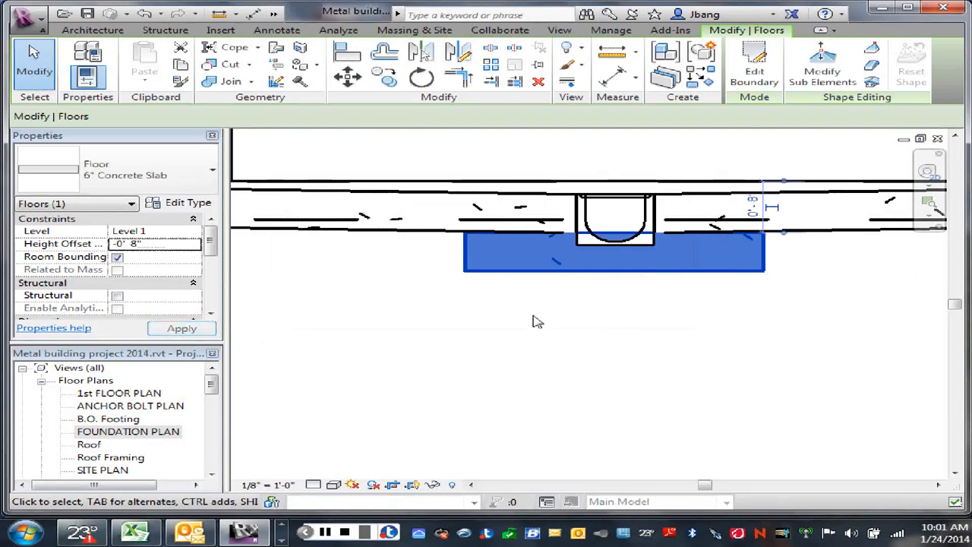
right_click(535, 322)
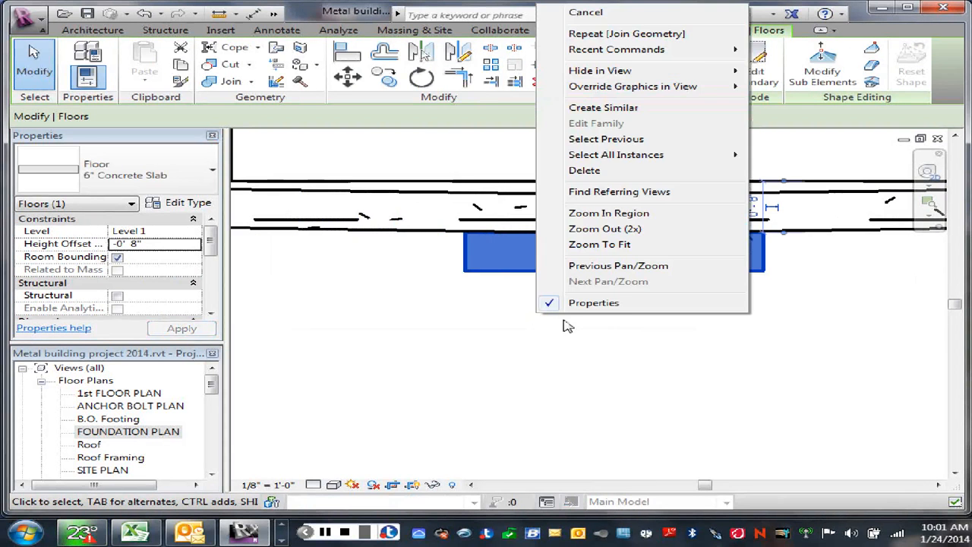
left_click(586, 12)
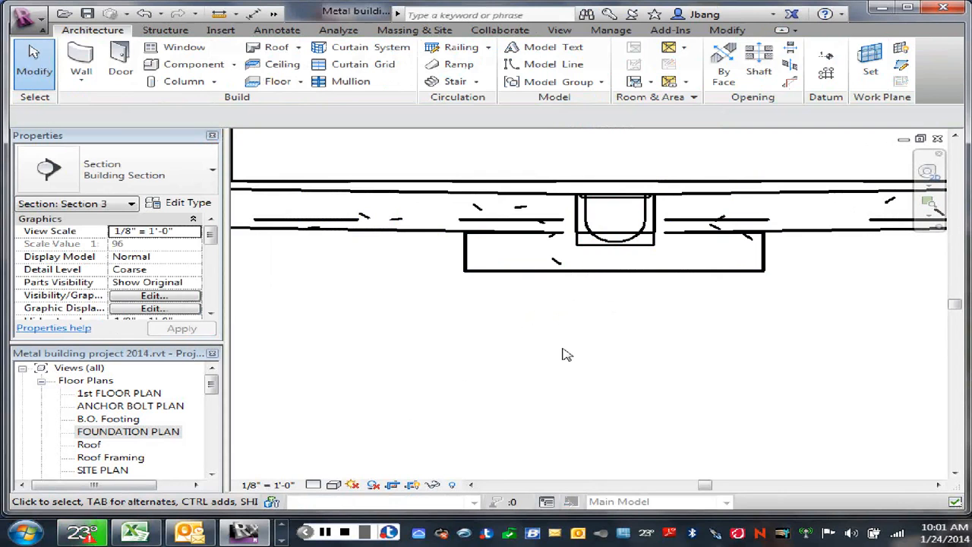
- Turn on Thin Lines so the section shows the slab and trench drain edges without lineweights
left_click(731, 276)
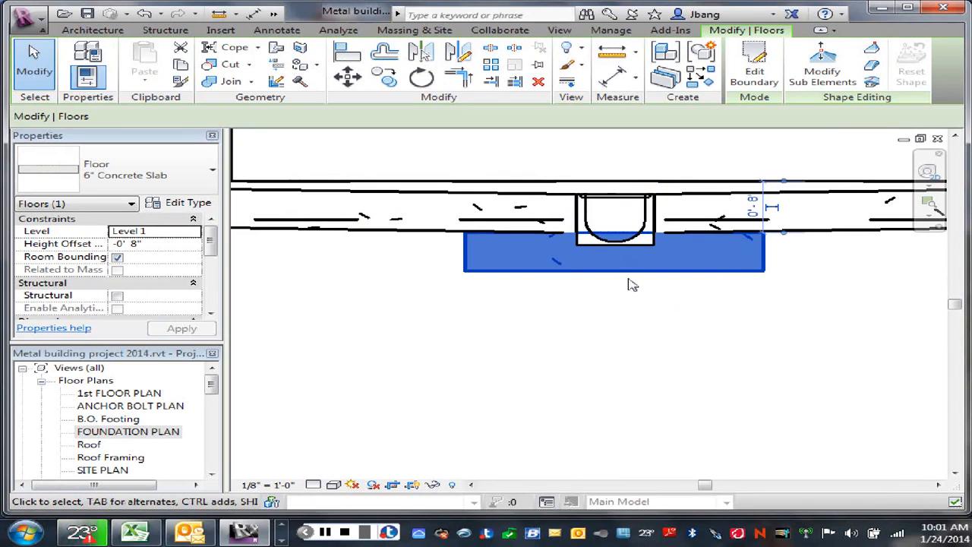
left_click(612, 320)
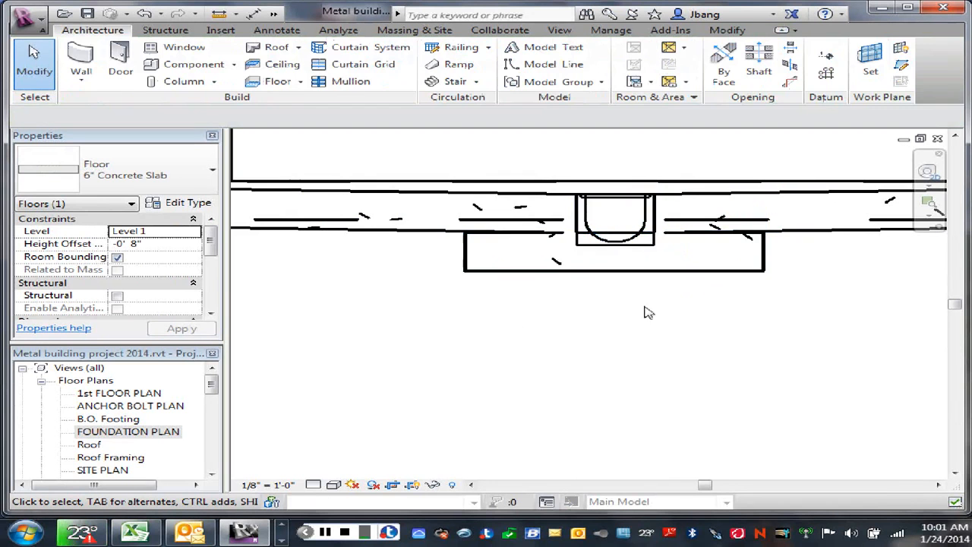
scroll(608, 289, "up", 2)
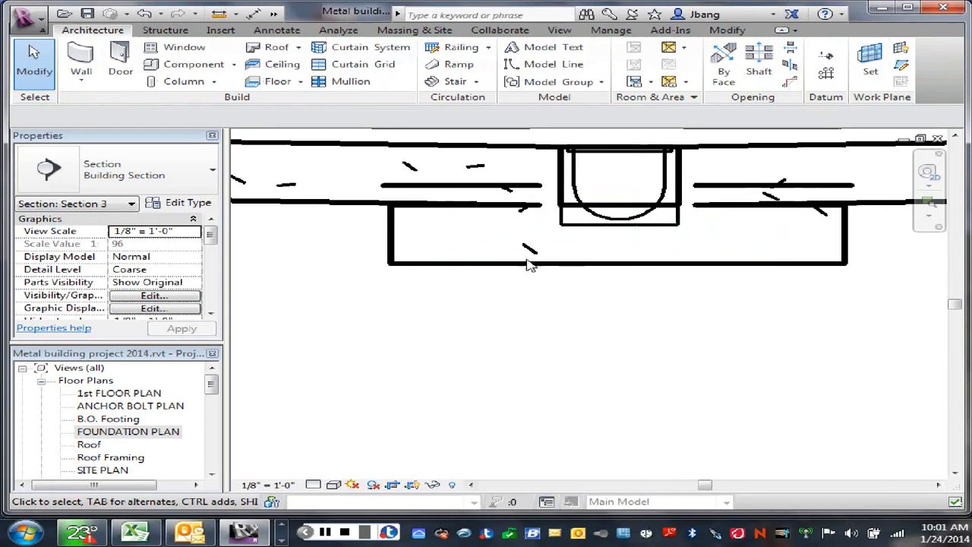
left_click(273, 14)
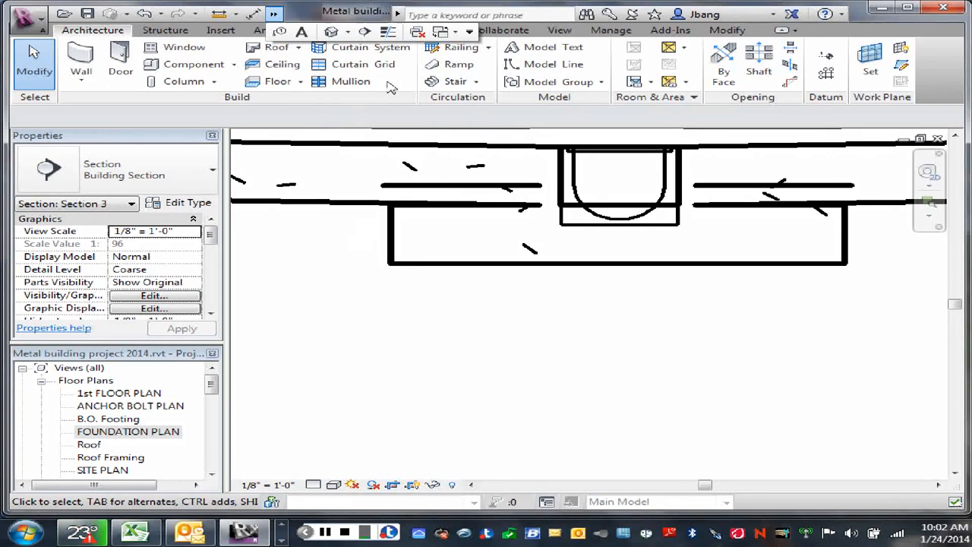
left_click(387, 33)
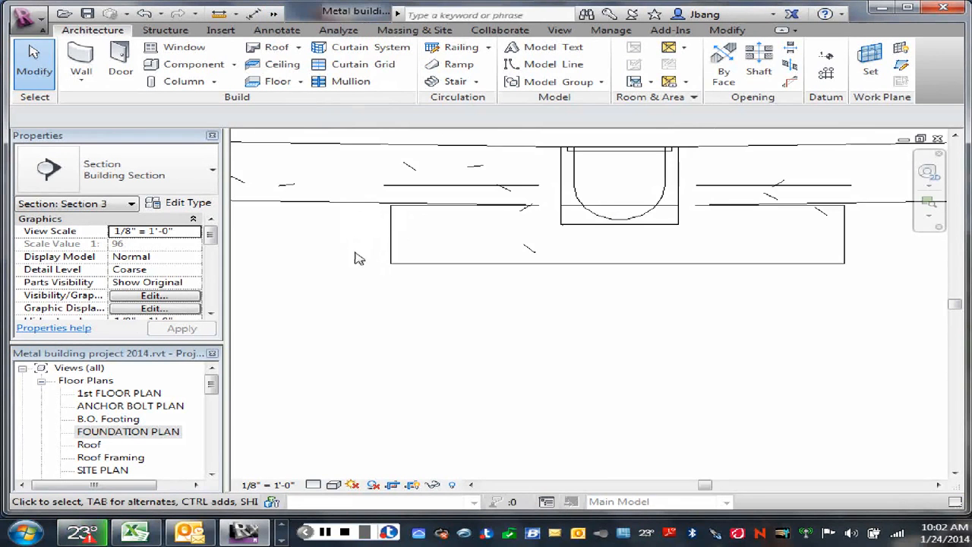
scroll(486, 272, "up", 2)
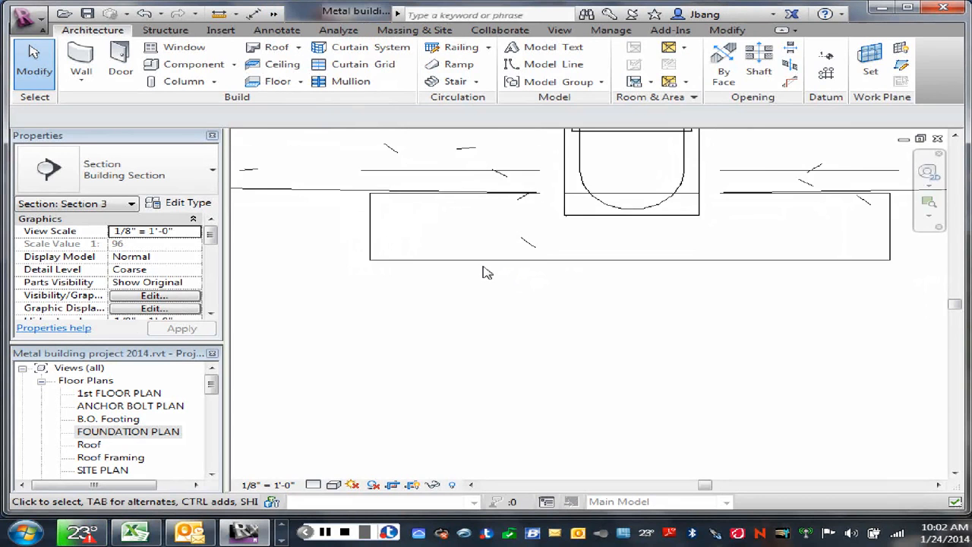
- Set the lower slab's height offset to -0' 7", unjoining the joined elements to allow the change
left_click(480, 266)
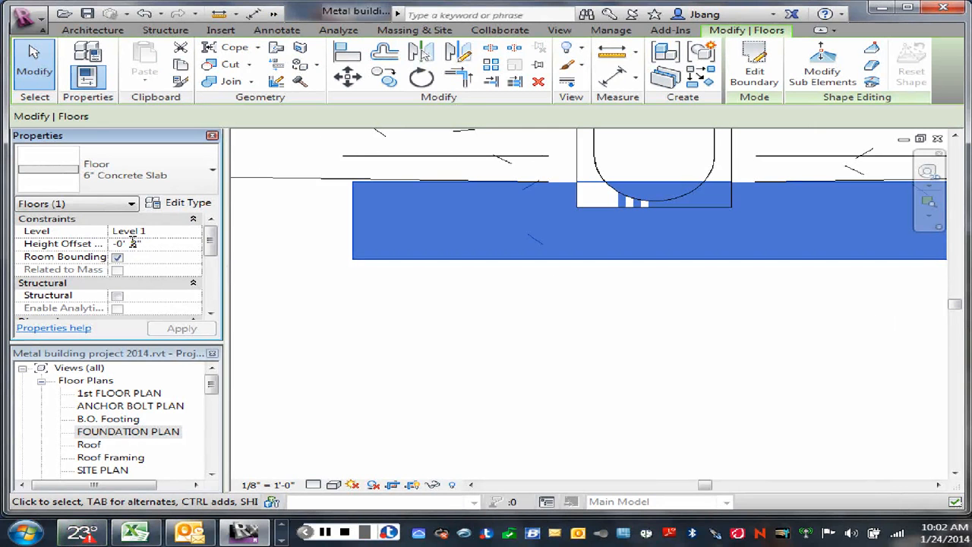
double_click(133, 243)
type("7")
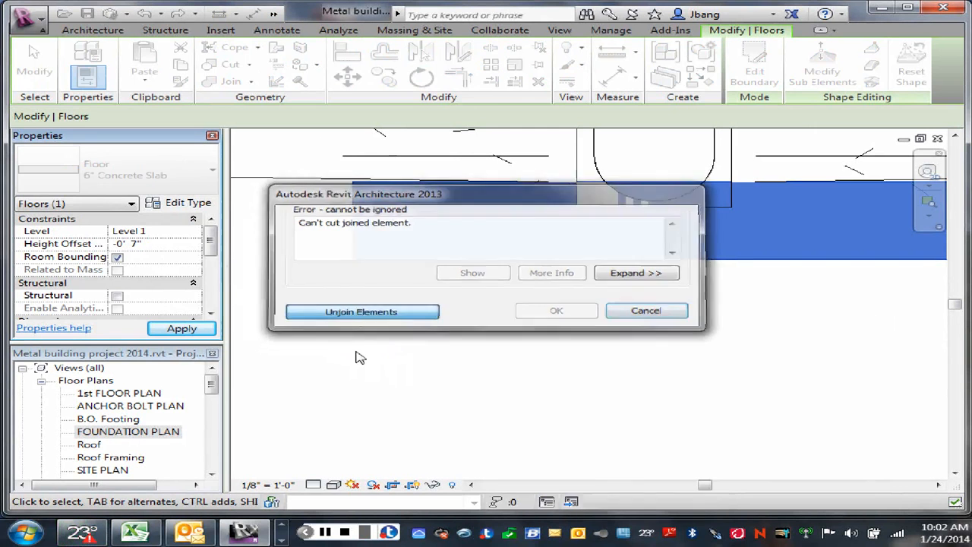
left_click(361, 312)
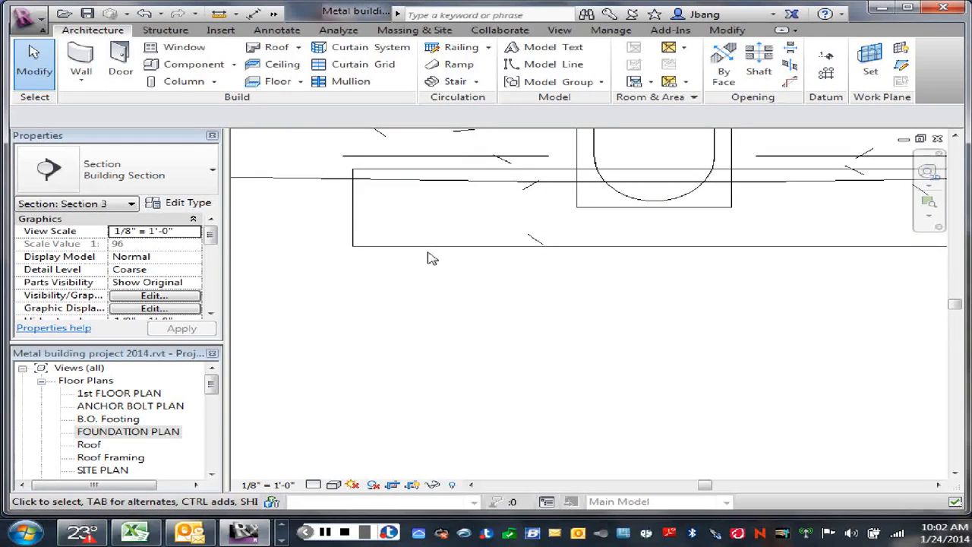
- Try to join the lower slab with the sloped 6" slab above it, then leave the Join command
left_click(430, 248)
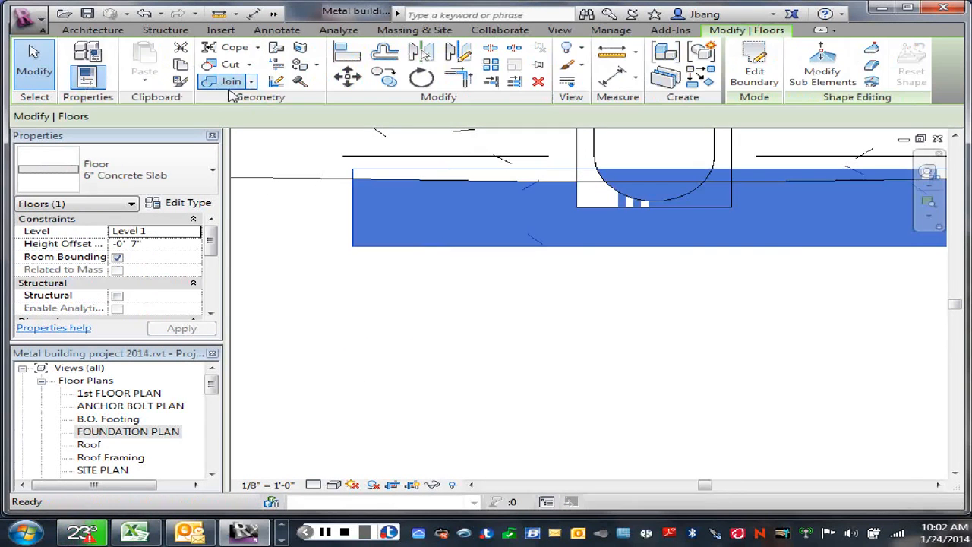
left_click(228, 82)
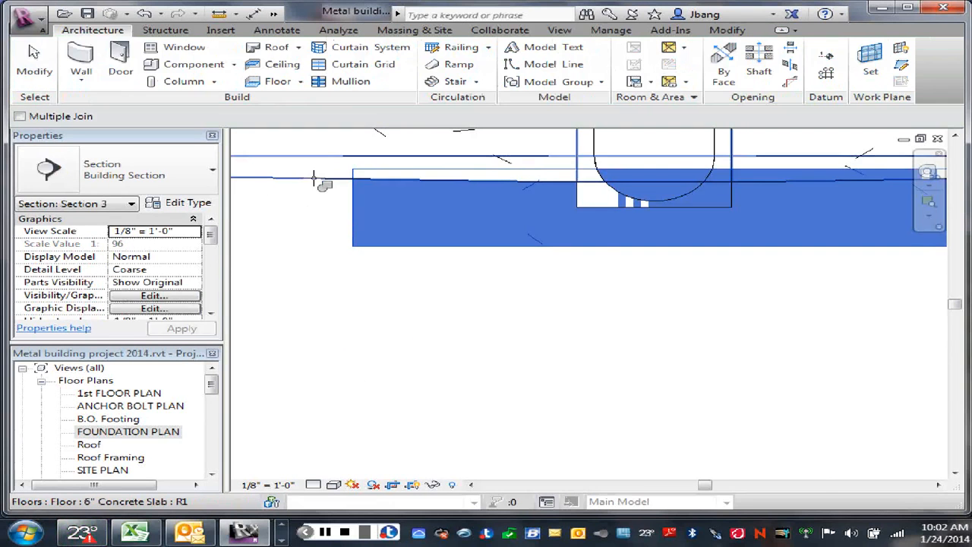
left_click(314, 179)
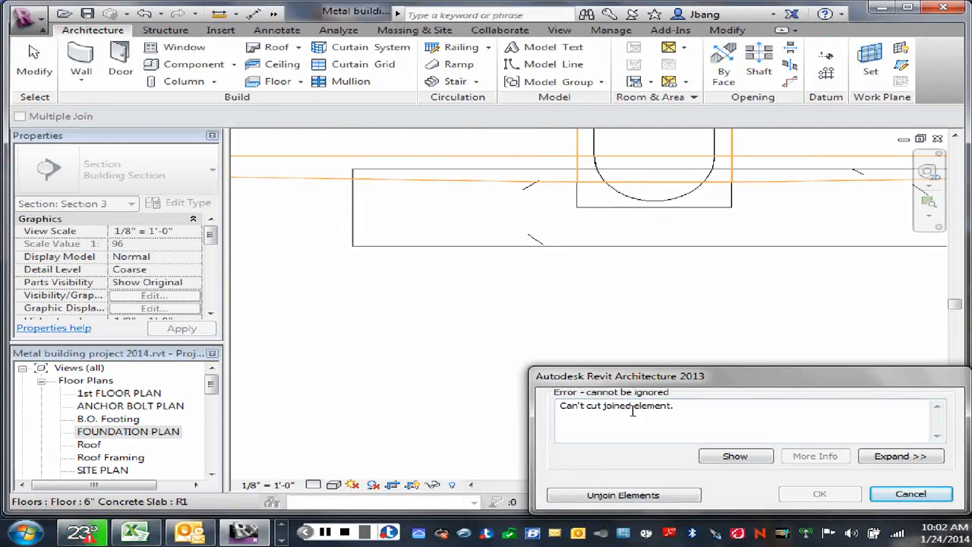
left_click(927, 495)
scroll(646, 323, "down", 2)
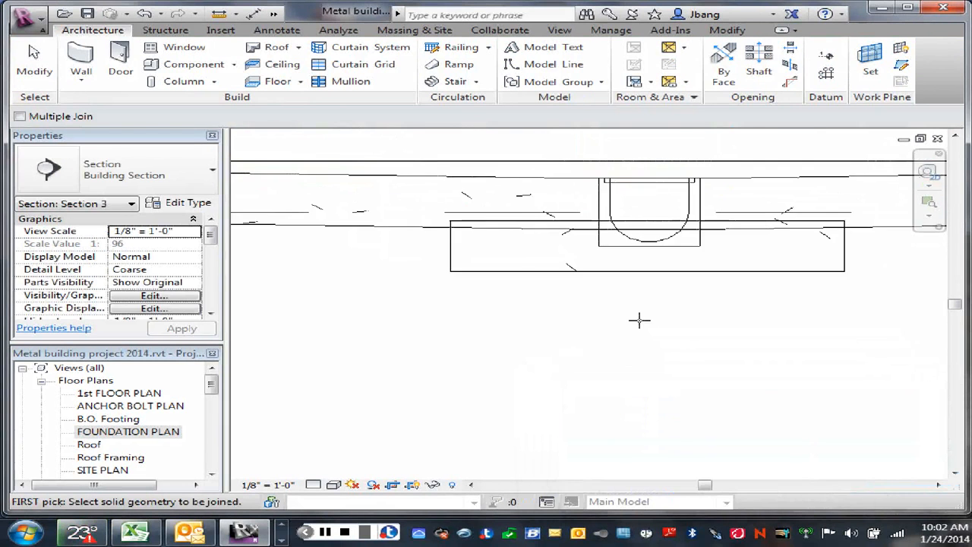
scroll(638, 318, "down", 2)
middle_click_drag(638, 318, 555, 362)
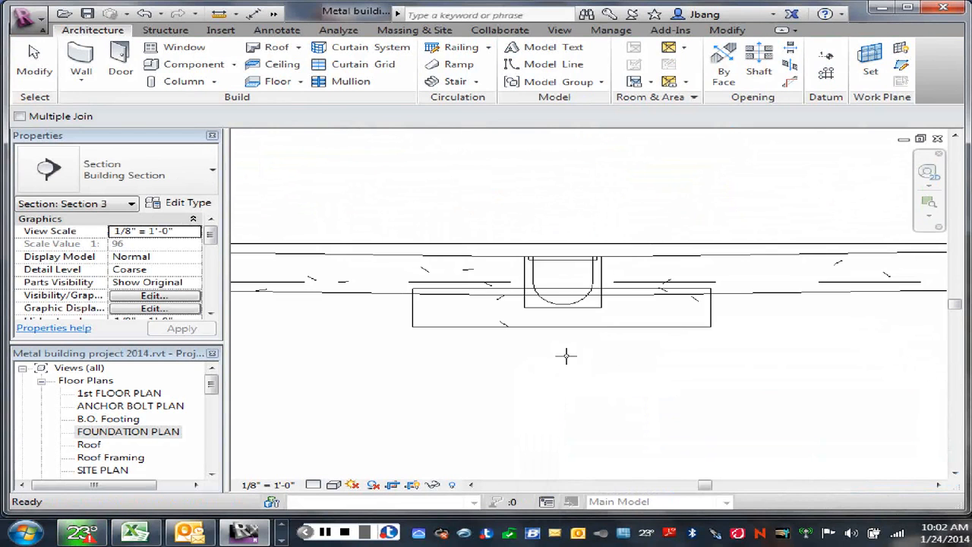
right_click(527, 347)
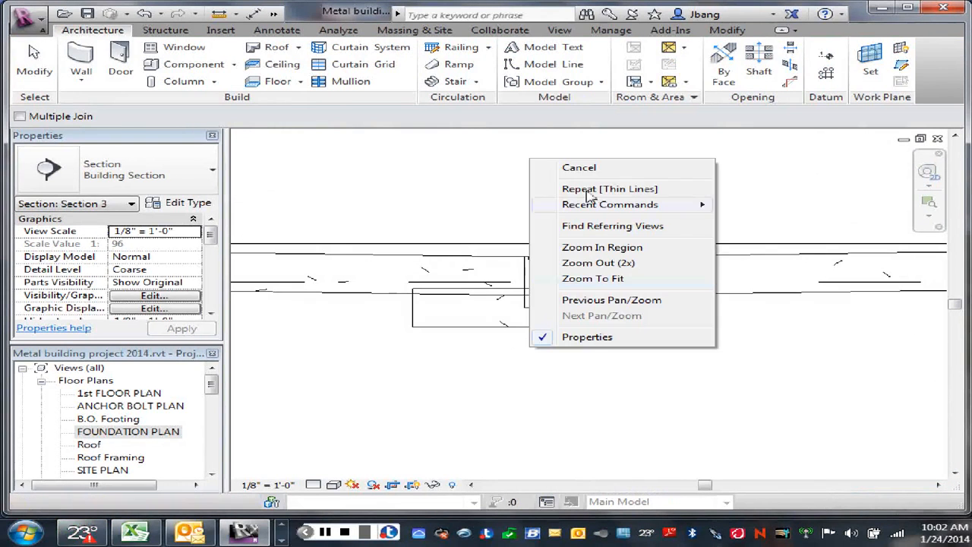
left_click(578, 167)
- Examine how the lower slab overlaps the sloped slab and the trench drain in the section
scroll(583, 356, "up", 2)
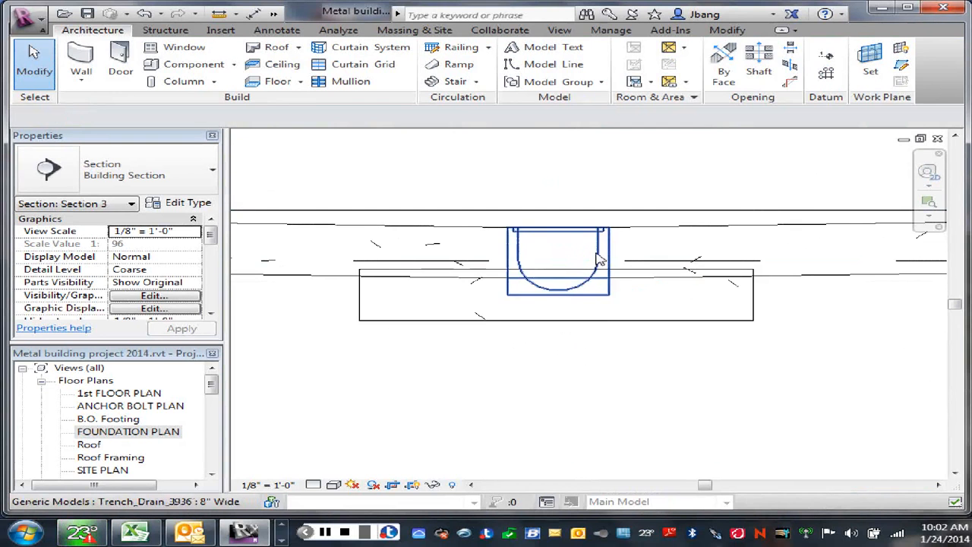
scroll(581, 362, "down", 2)
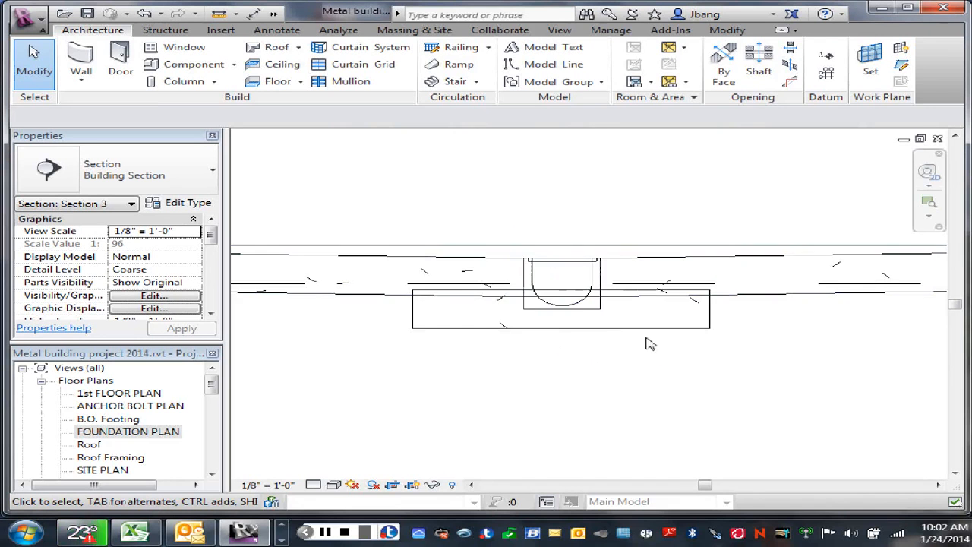
scroll(555, 342, "up", 1)
scroll(555, 342, "down", 2)
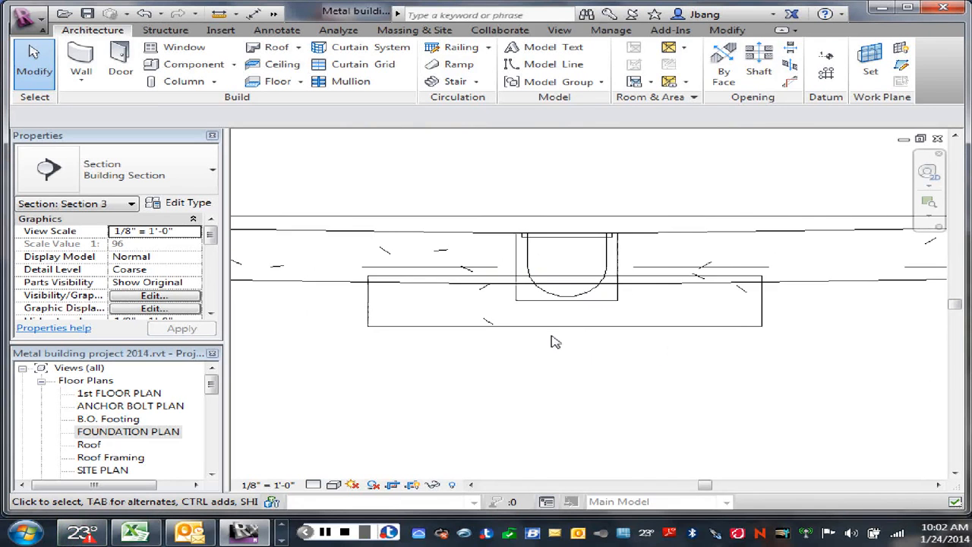
scroll(555, 342, "down", 1)
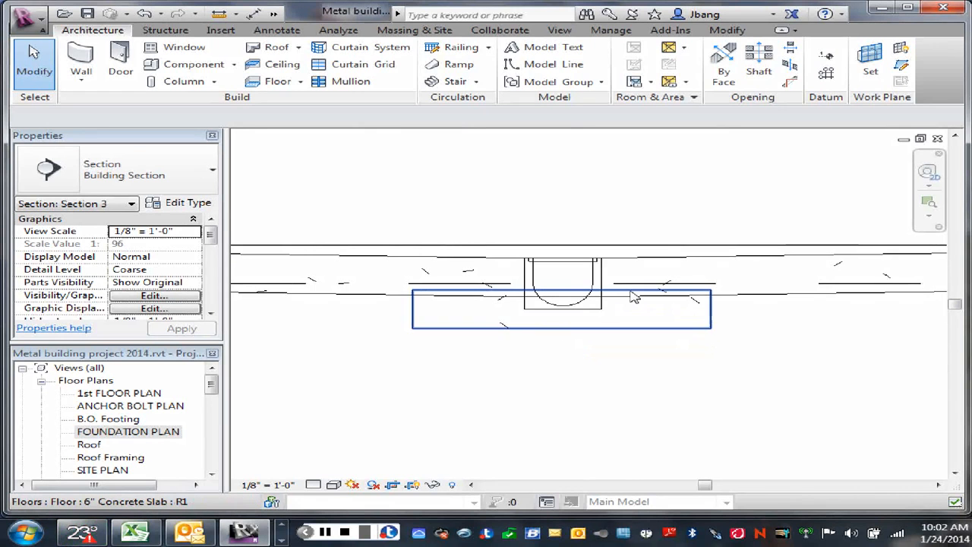
scroll(611, 330, "down", 1)
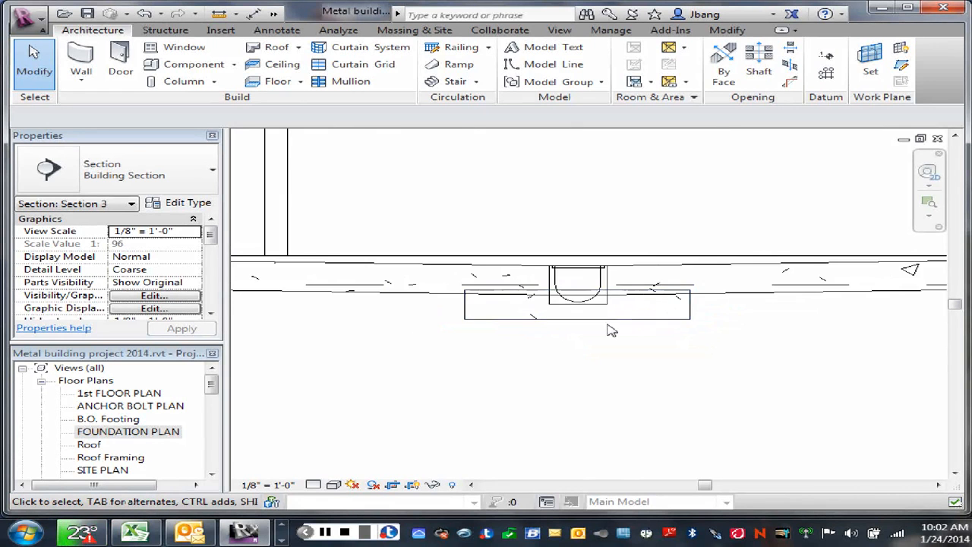
scroll(612, 330, "up", 1)
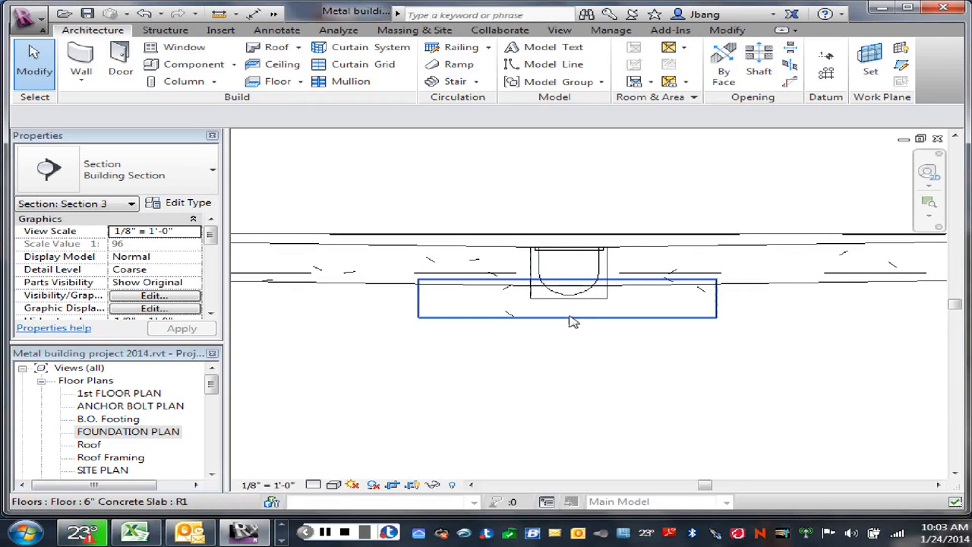
scroll(448, 338, "up", 3)
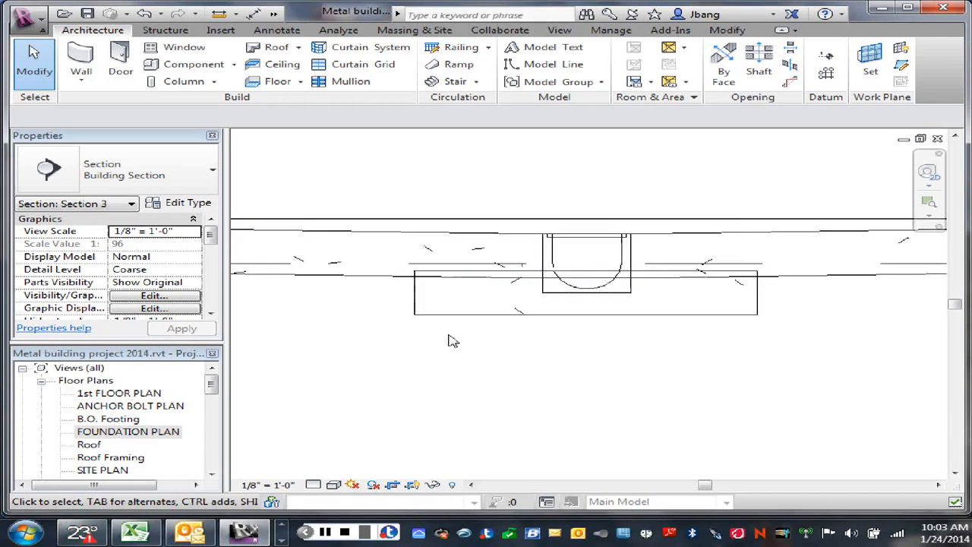
- Examine how the lower slab, sloped slab and trench drain sit relative to the doors, walls and footings in the section
scroll(449, 340, "down", 4)
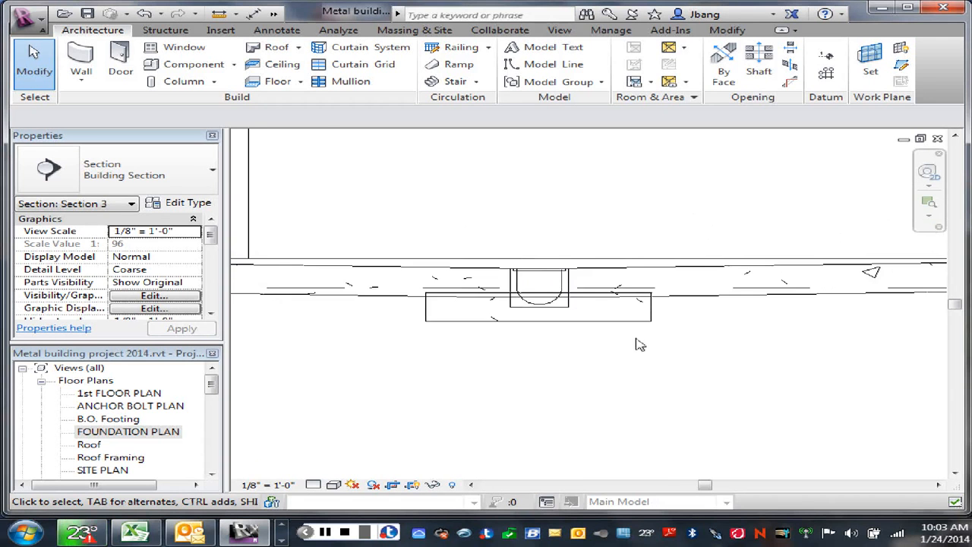
scroll(638, 350, "down", 1)
scroll(571, 354, "down", 1)
middle_click_drag(570, 354, 548, 402)
scroll(536, 391, "up", 4)
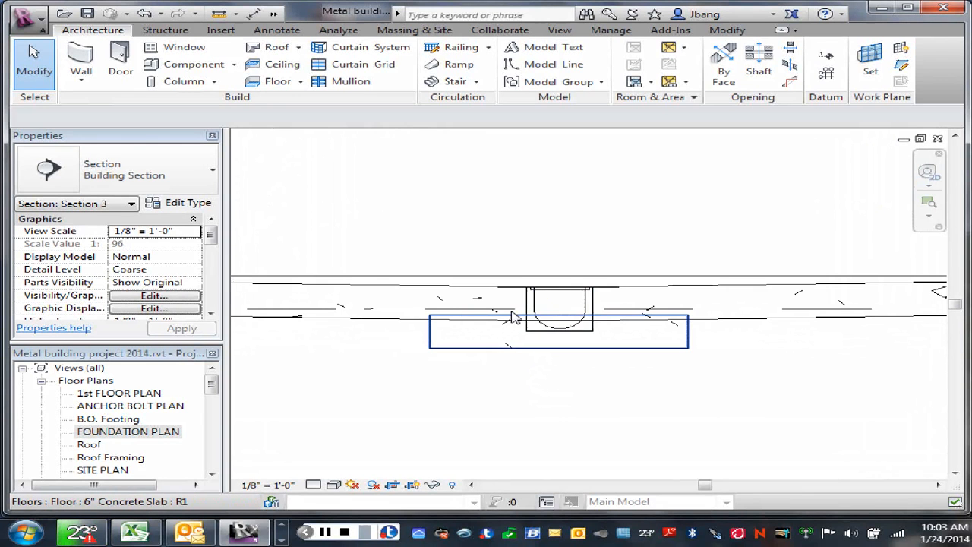
scroll(608, 384, "down", 5)
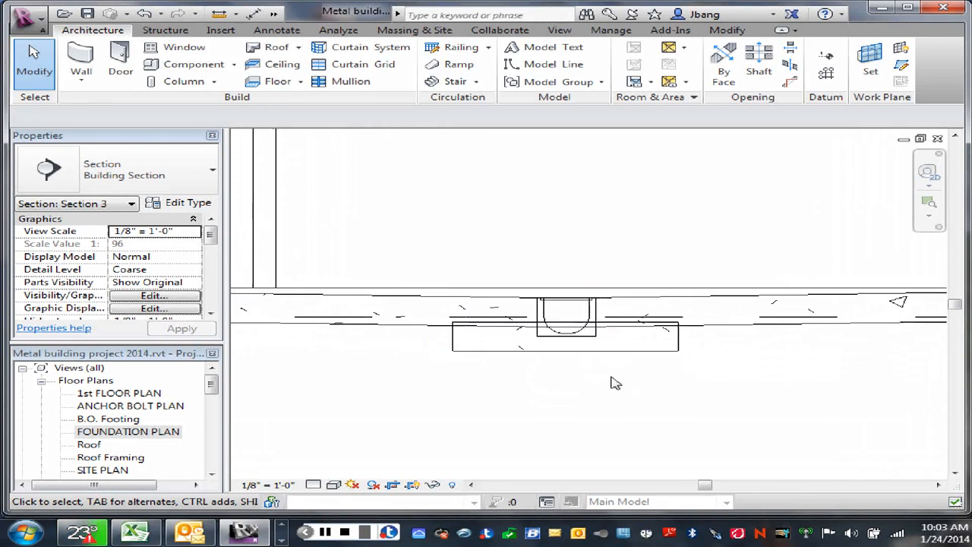
scroll(665, 394, "down", 1)
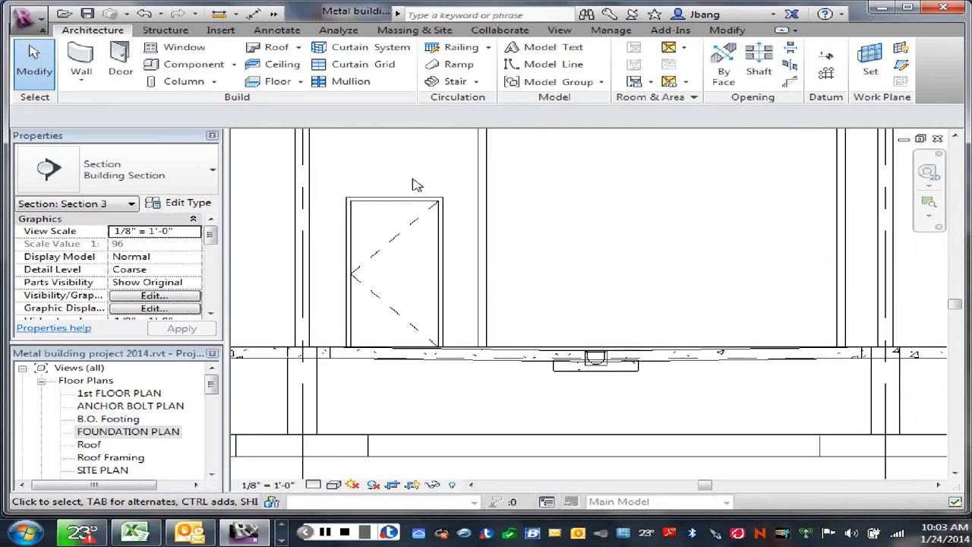
scroll(458, 182, "down", 3)
middle_click_drag(560, 225, 536, 247)
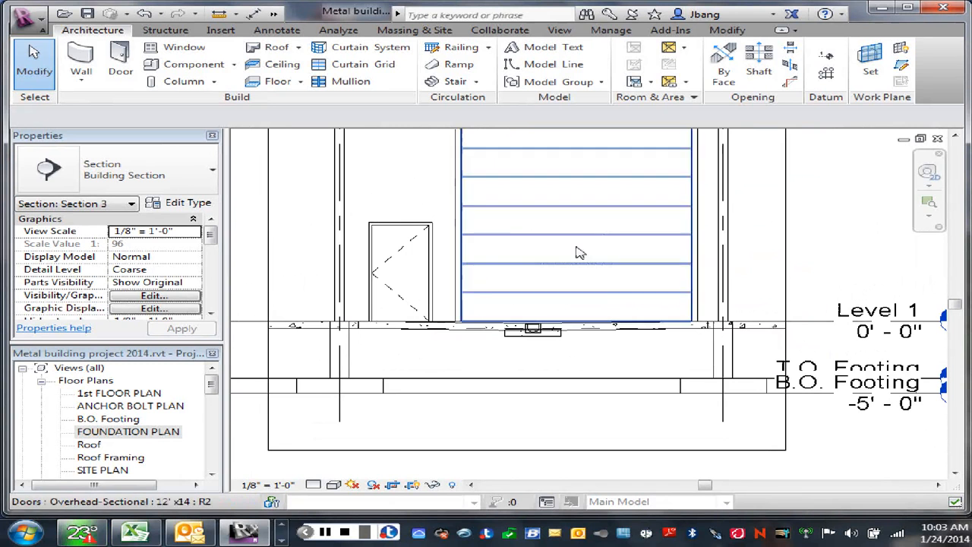
scroll(544, 357, "up", 1)
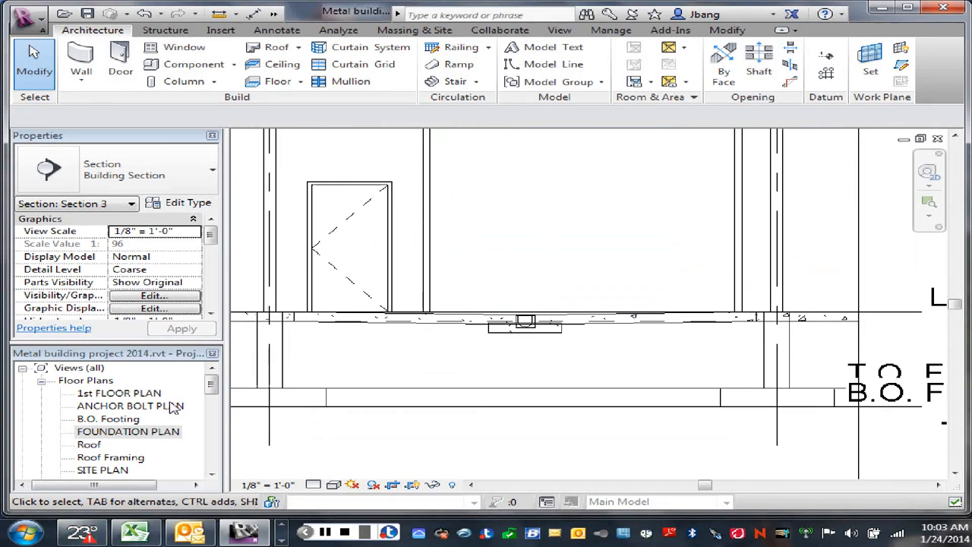
- Try to join the lower slab with the surrounding sloped 6" slab in the foundation plan
left_click(130, 431)
double_click(129, 432)
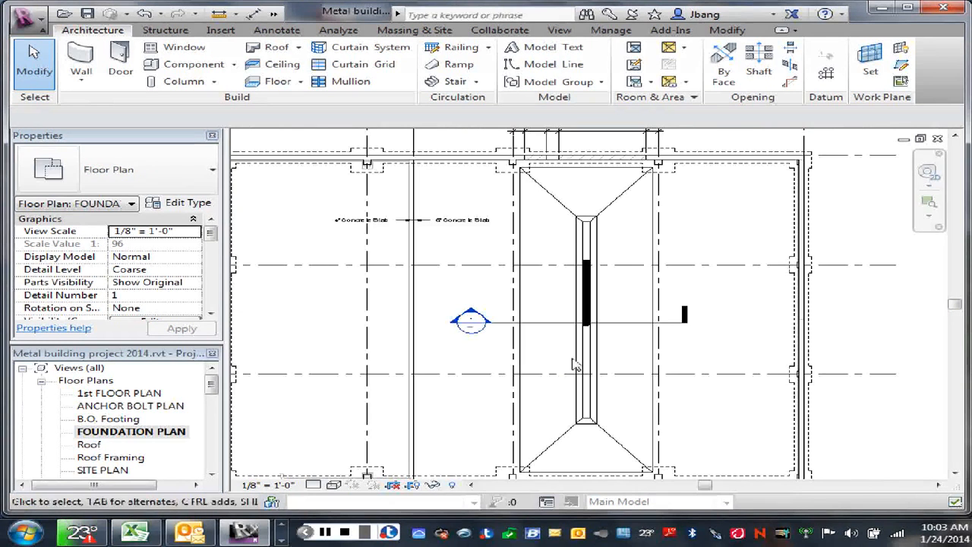
scroll(596, 367, "up", 3)
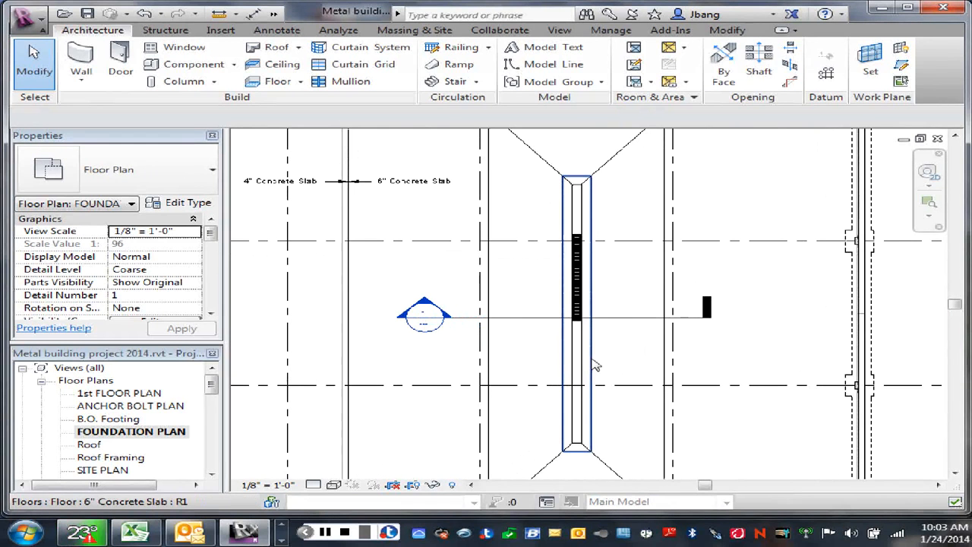
left_click(597, 366)
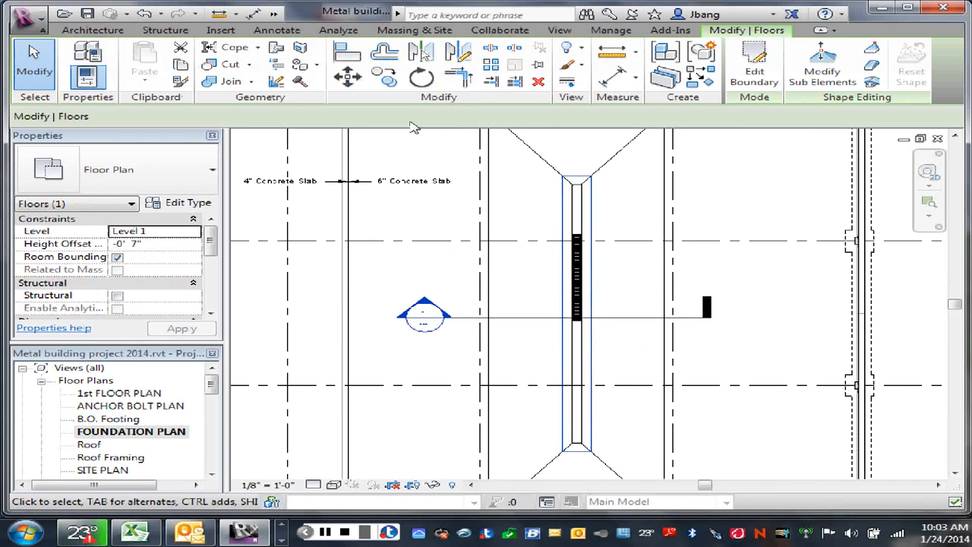
key("Escape")
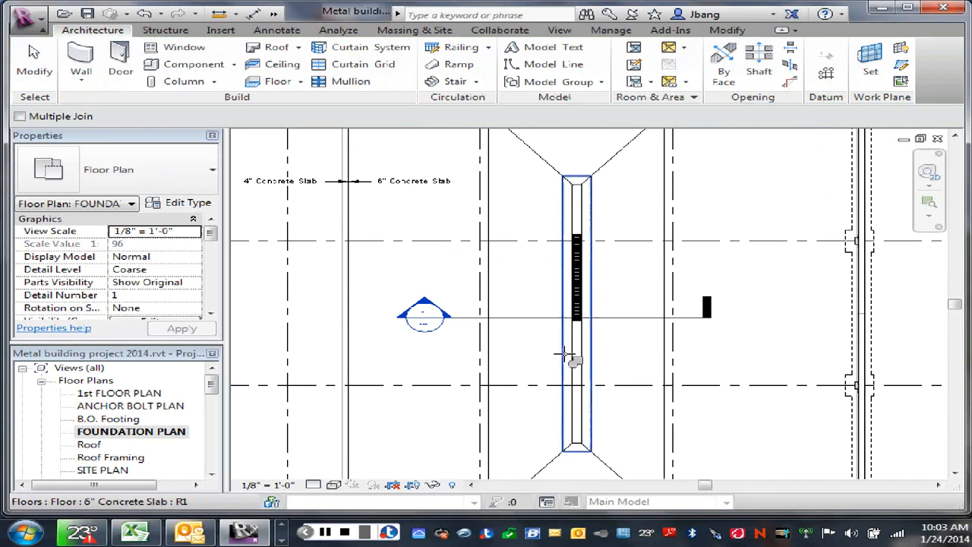
left_click(564, 354)
left_click(490, 357)
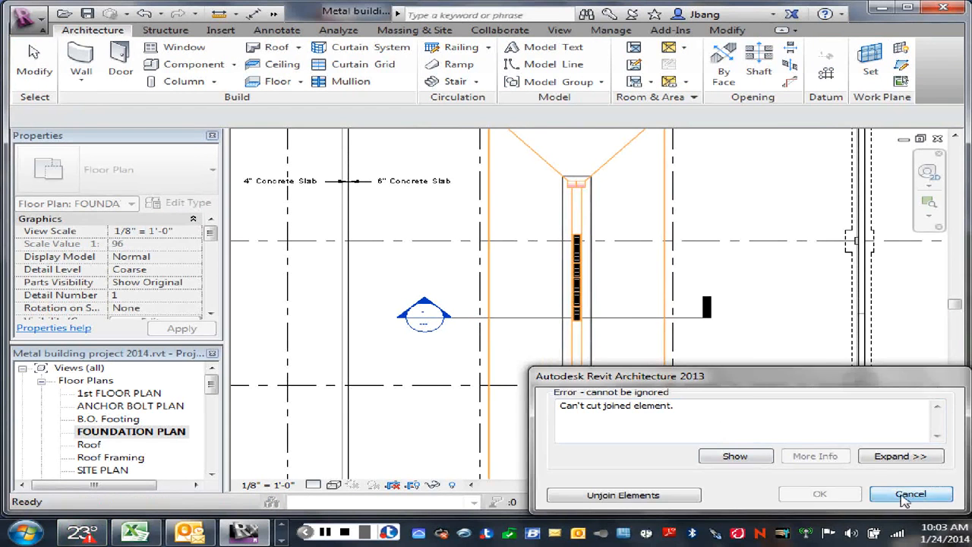
left_click(911, 494)
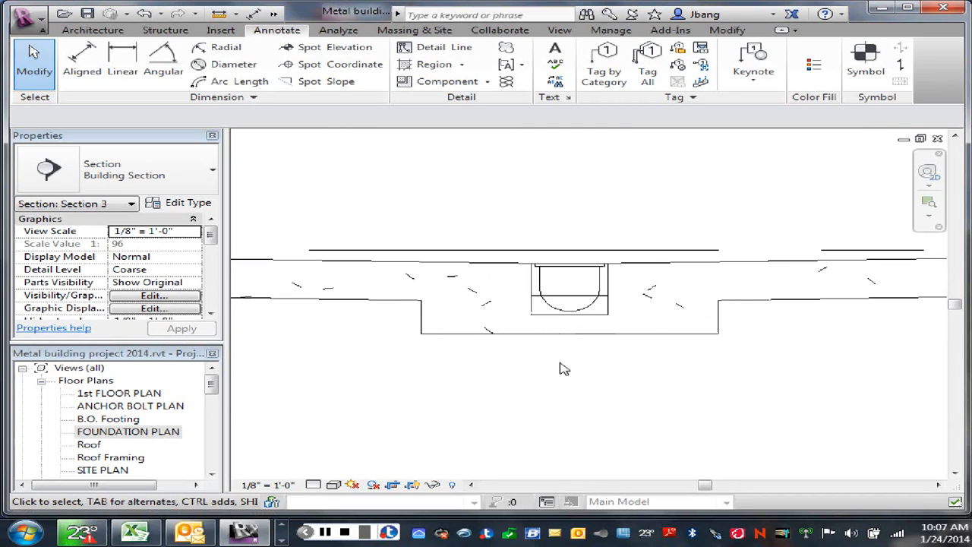
- Examine the thickened slab profile around the trench drain in the section
scroll(560, 368, "up", 3)
scroll(561, 367, "up", 1)
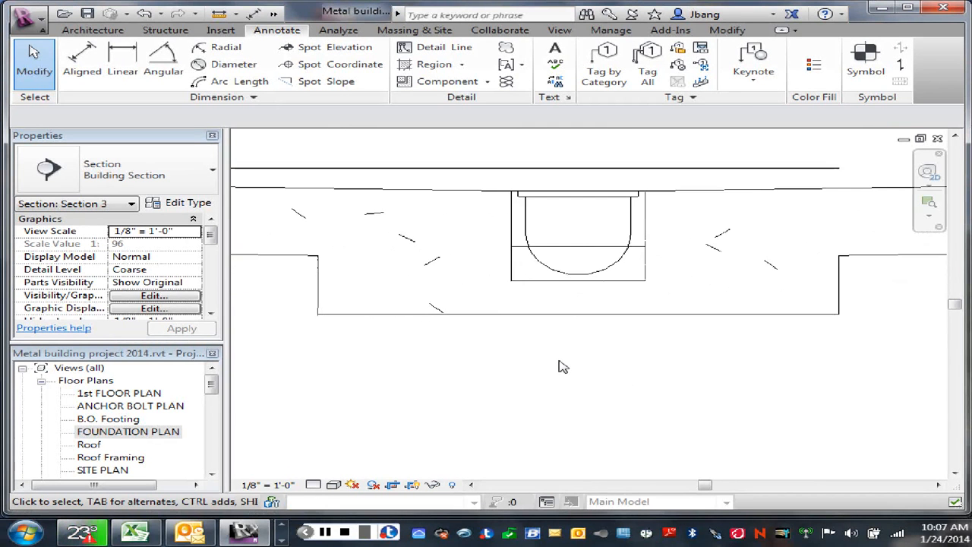
scroll(563, 366, "down", 3)
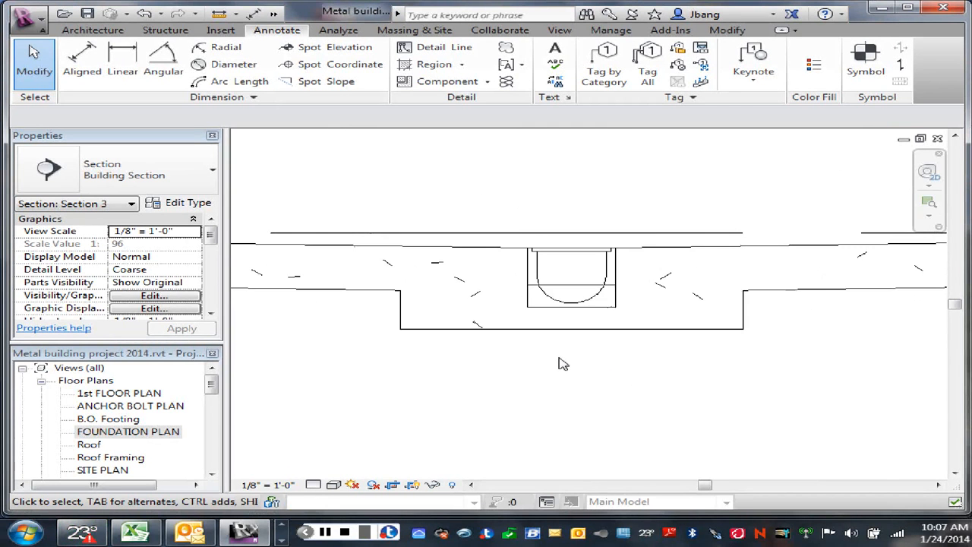
scroll(563, 364, "down", 1)
scroll(563, 364, "down", 3)
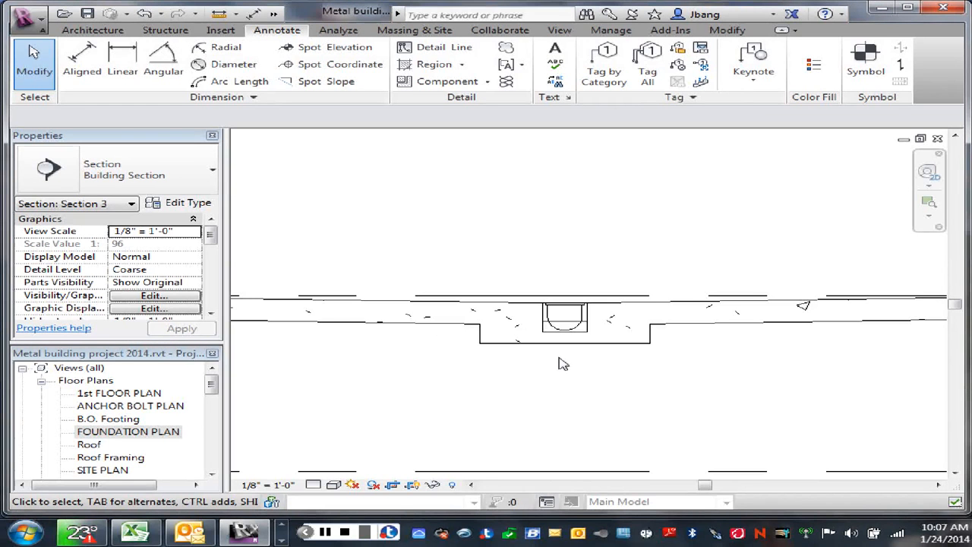
- Open the FOUNDATION PLAN view at the trench drain and the upper half of its sloped slab
double_click(124, 433)
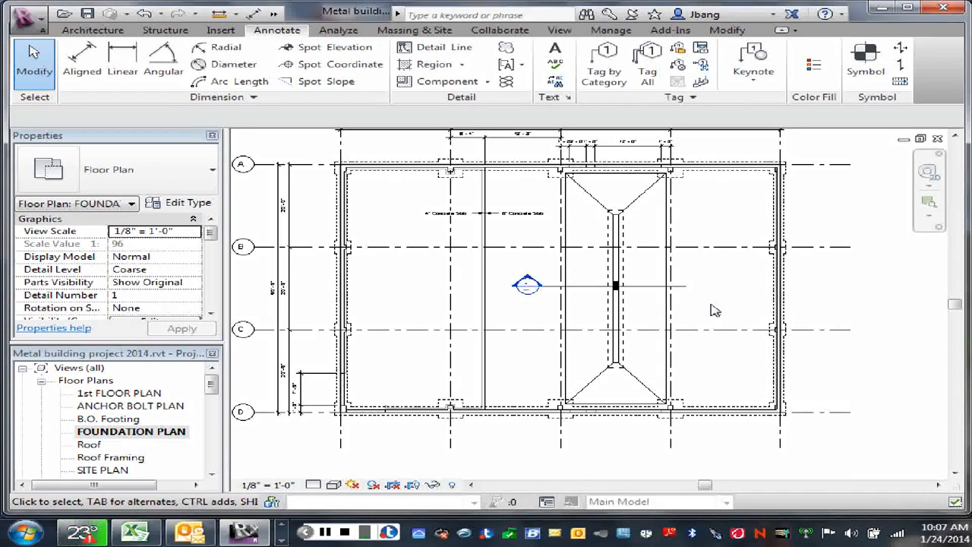
scroll(650, 291, "up", 2)
scroll(639, 278, "up", 2)
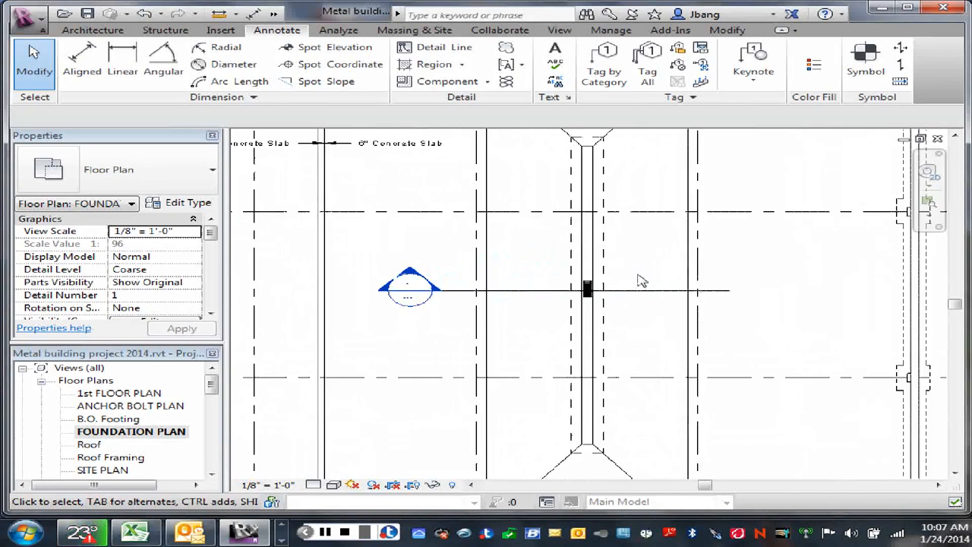
middle_click_drag(633, 267, 662, 379)
scroll(662, 376, "up", 1)
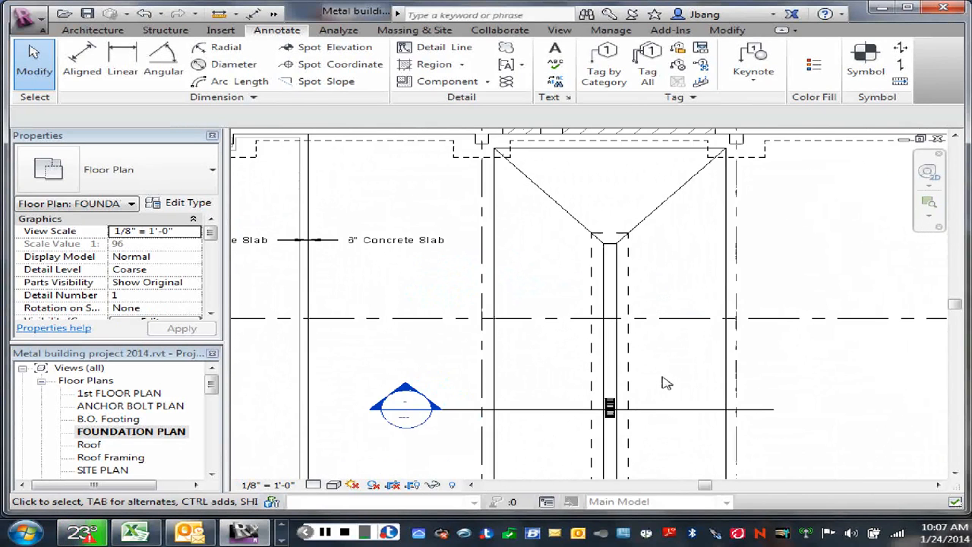
- Copy the 8" wide trench drain to the upper end of the narrow trench strip in the sloped slab
left_click(611, 408)
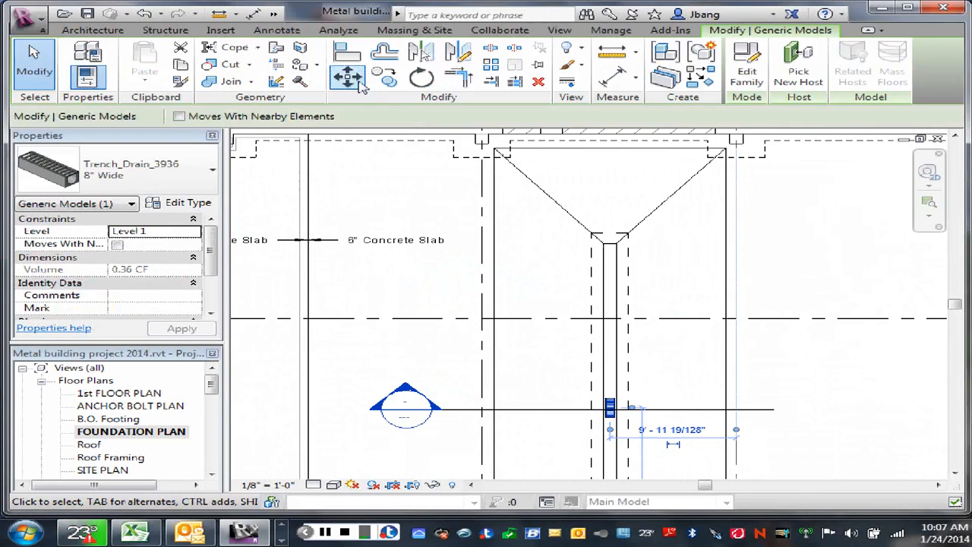
left_click(385, 77)
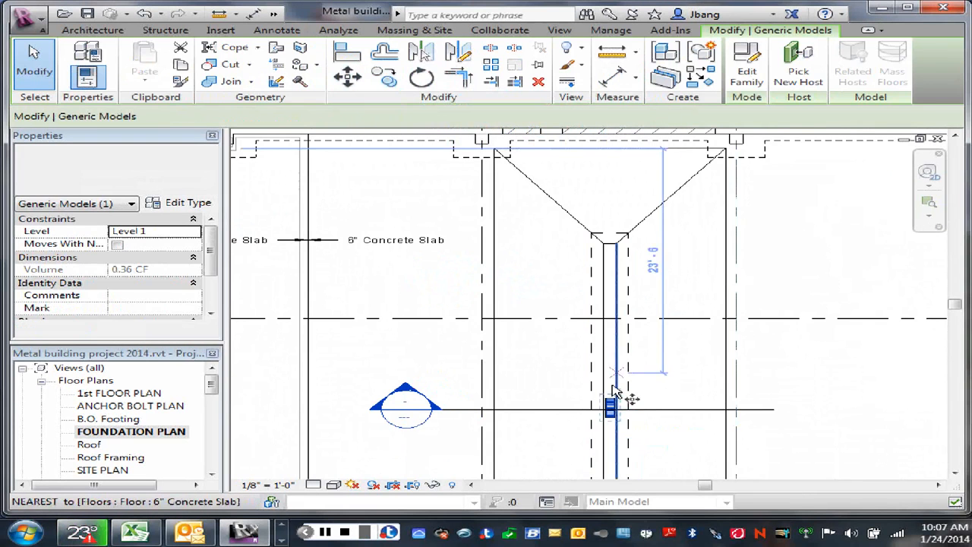
left_click(617, 399)
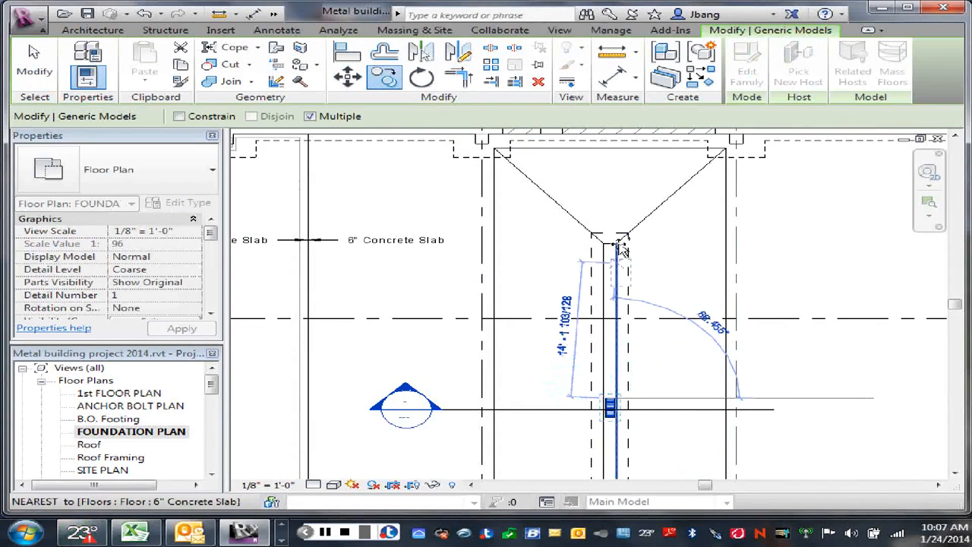
scroll(607, 247, "up", 4)
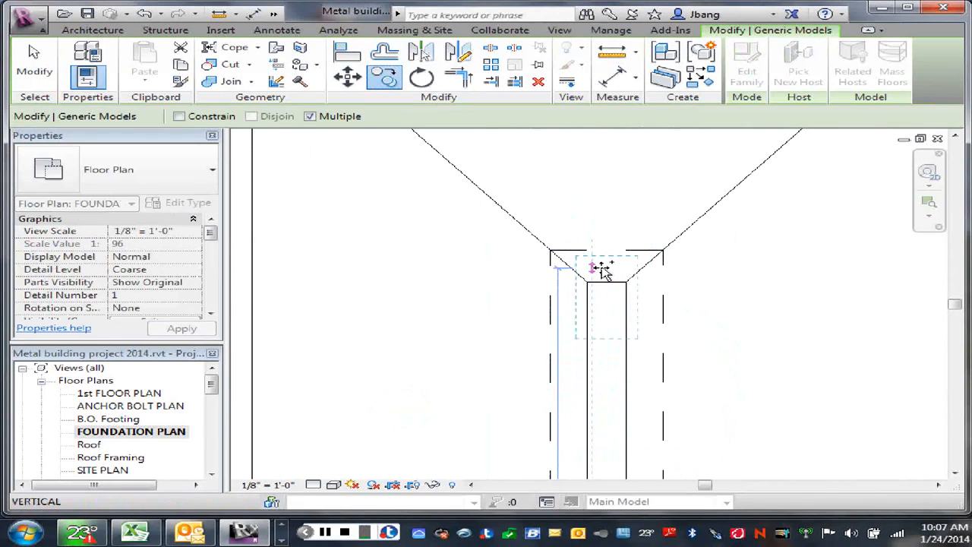
left_click(625, 285)
right_click(742, 283)
left_click(762, 283)
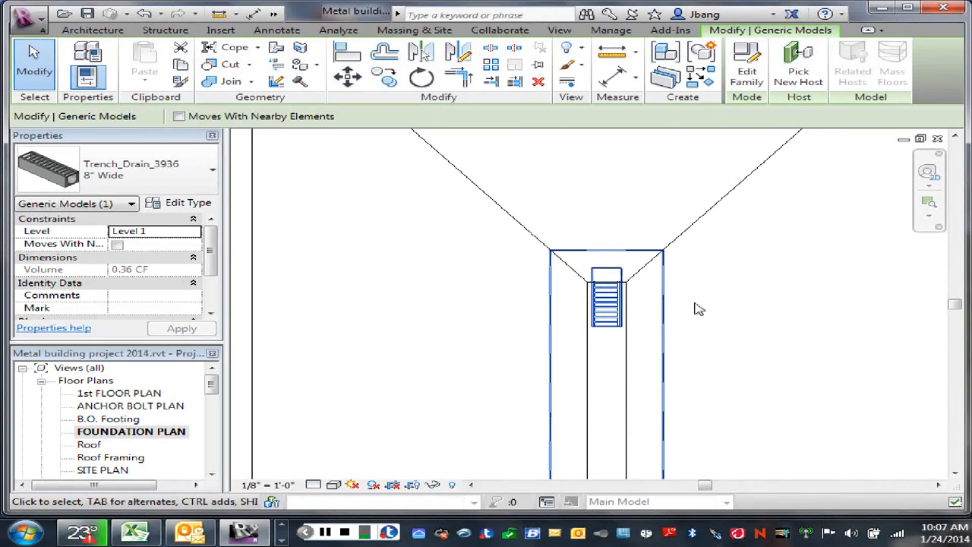
right_click(717, 307)
left_click(748, 217)
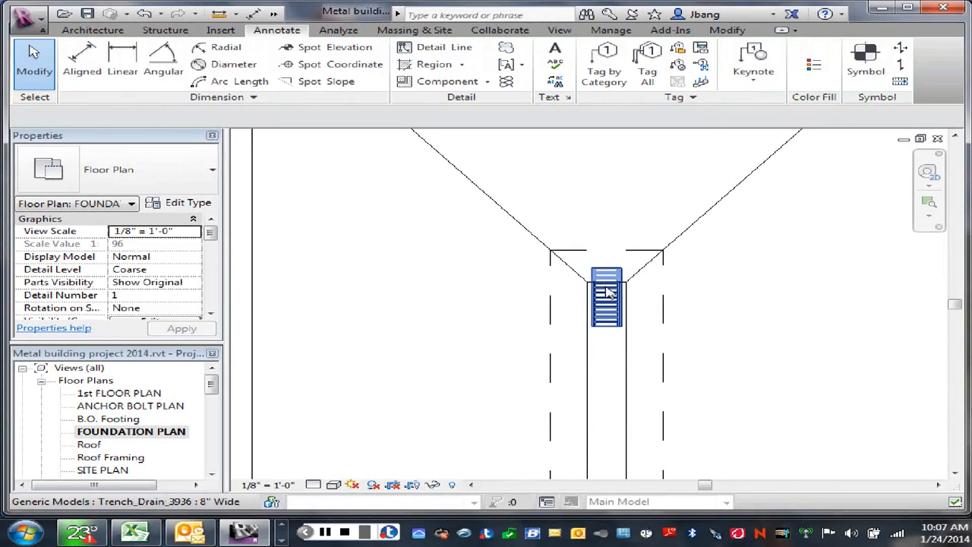
- Move the copied trench drain down inside the trench strip, just below its upper end
left_click_drag(608, 293, 608, 318)
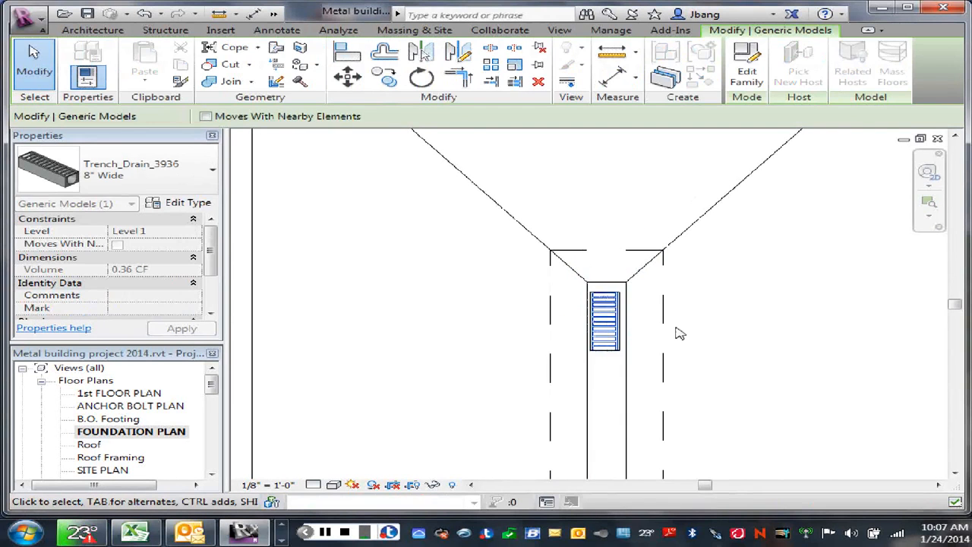
scroll(616, 303, "up", 2)
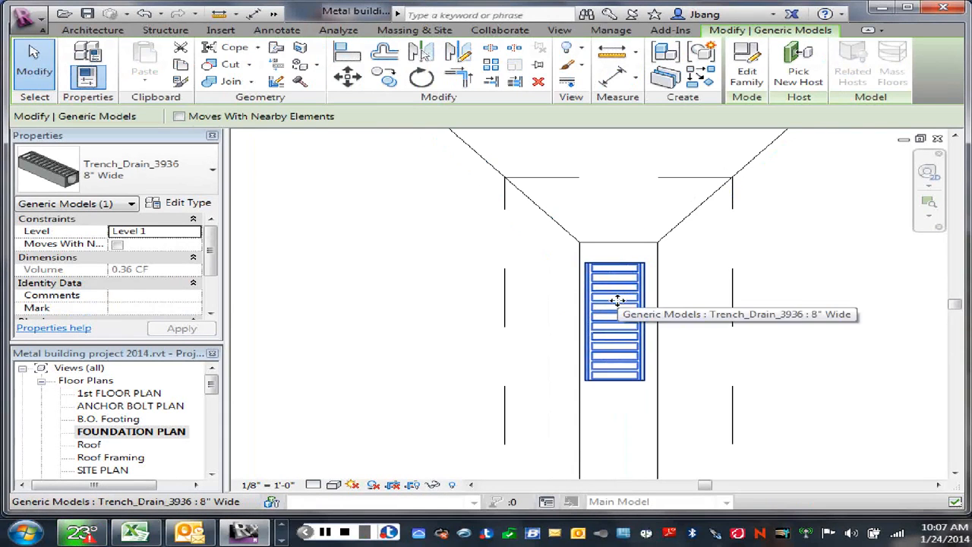
left_click(347, 77)
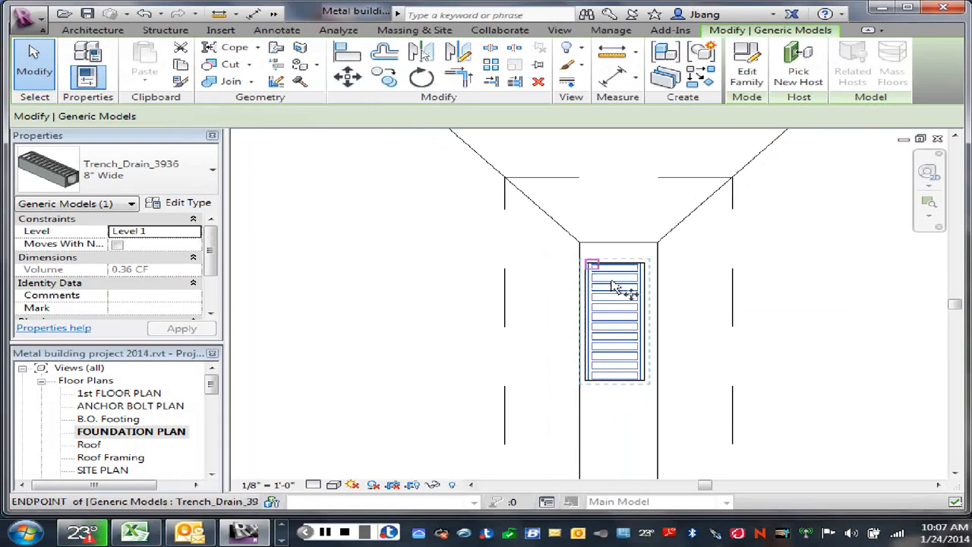